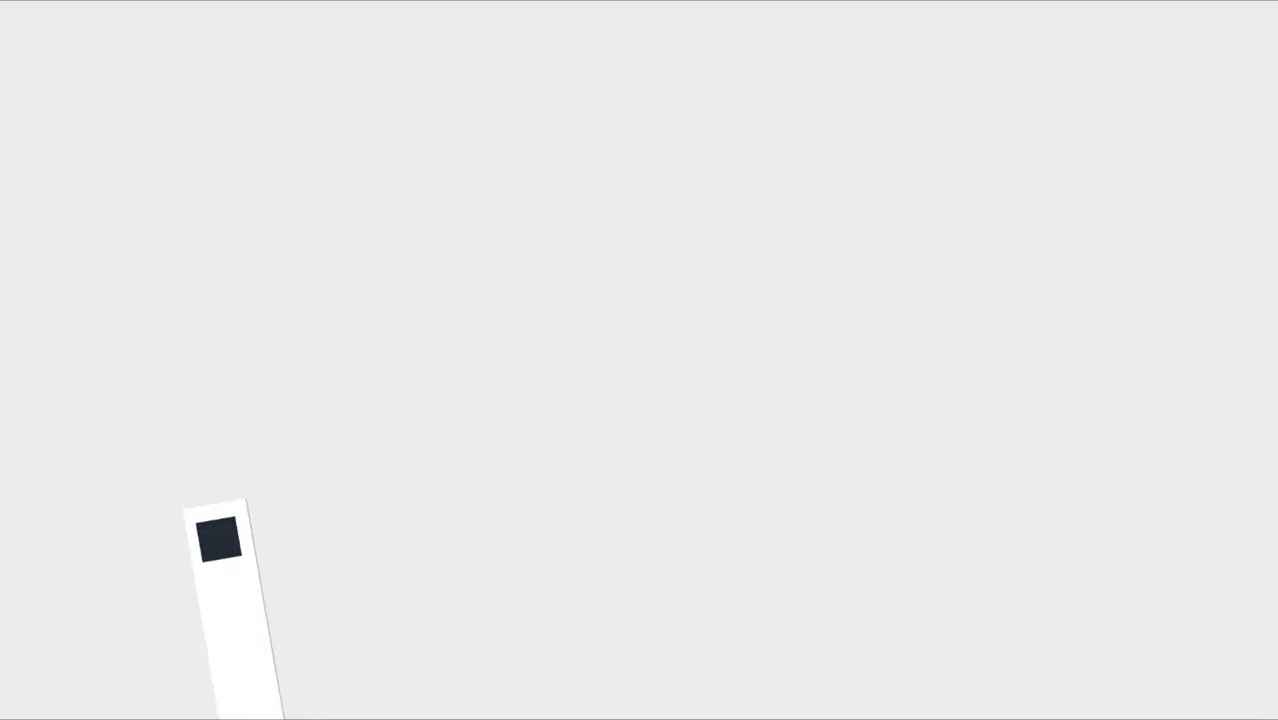
Open the logo file and enlarge it on the canvas
{"action": "left_click", "coordinate": [164, 44]}
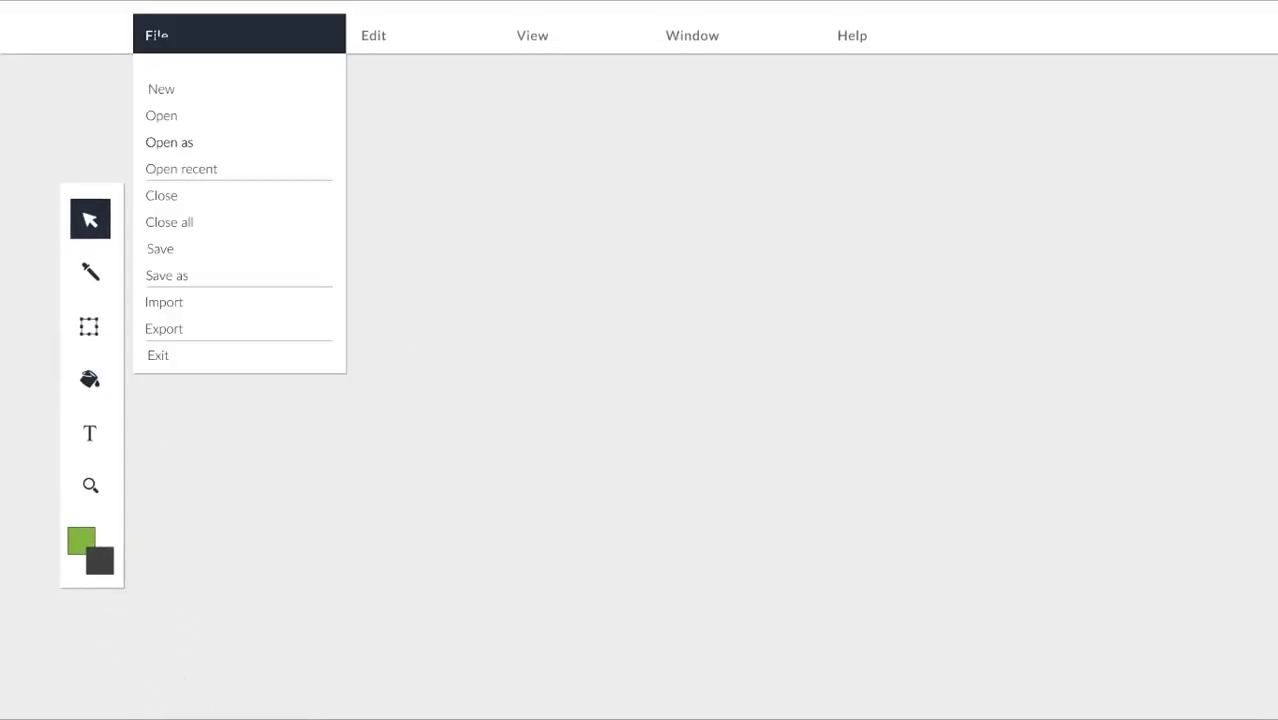
{"action": "left_click", "coordinate": [156, 112]}
{"action": "left_click", "coordinate": [740, 232]}
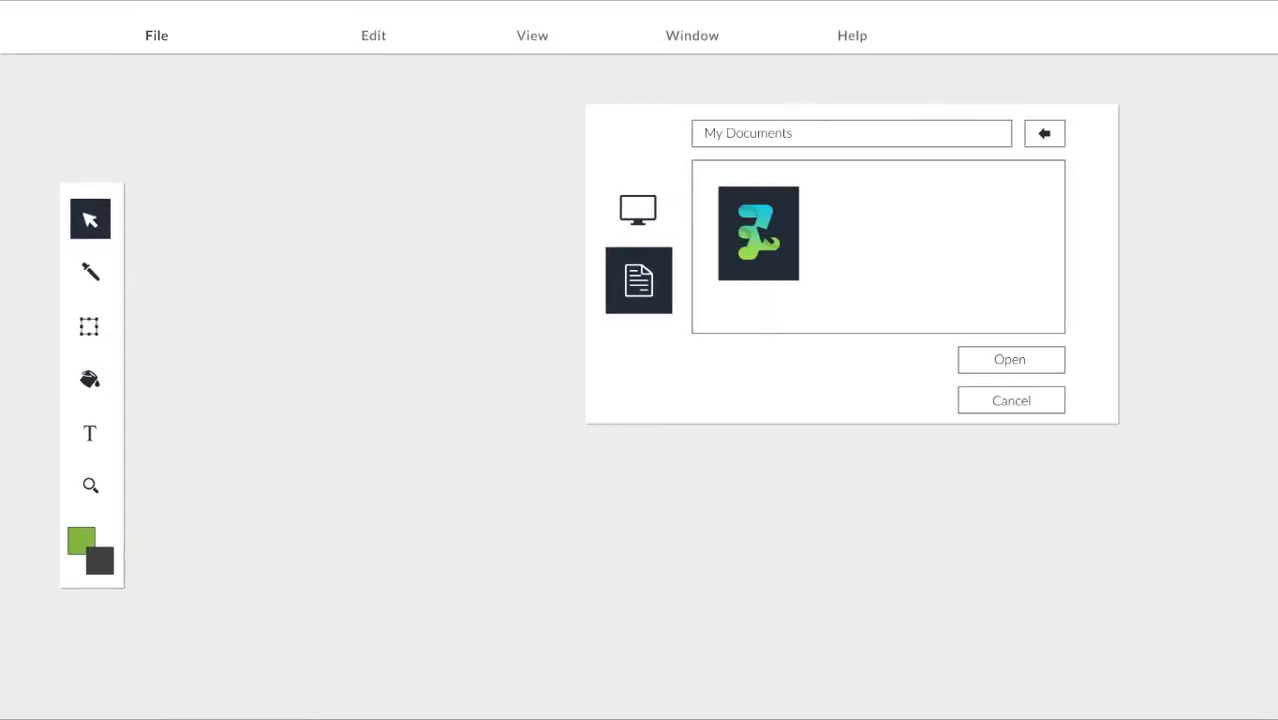
{"action": "left_click", "coordinate": [1000, 359]}
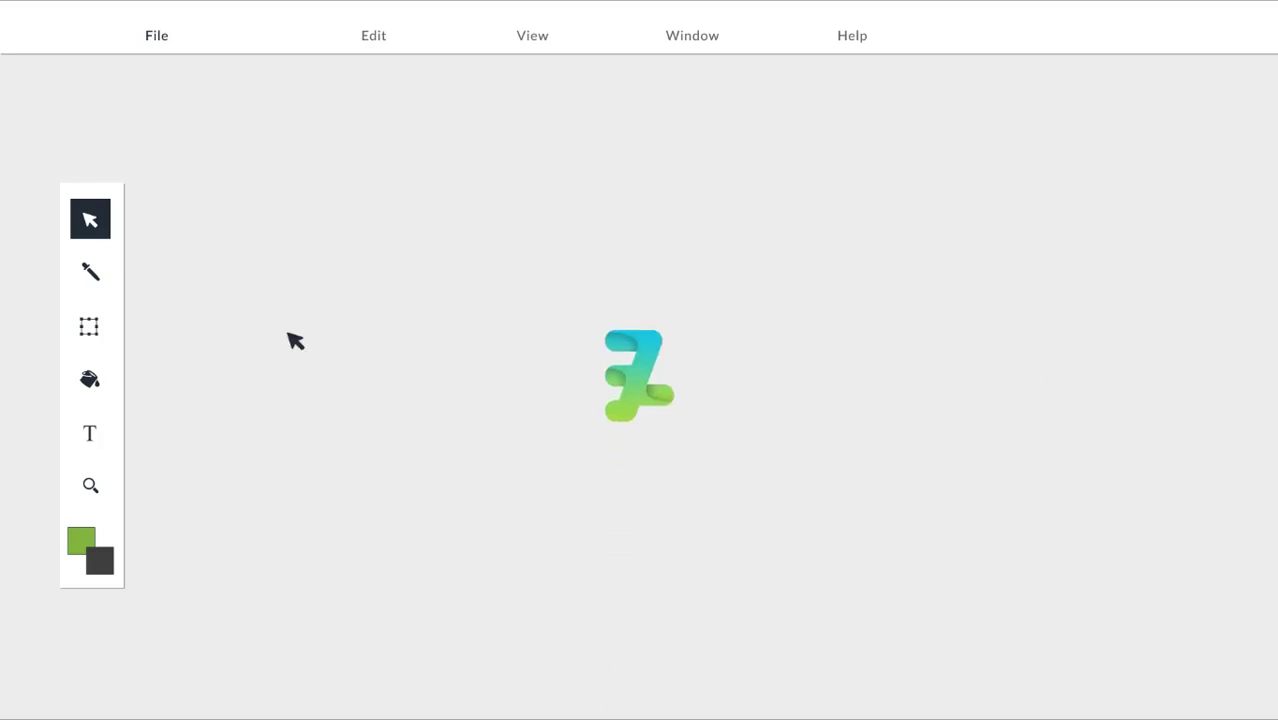
{"action": "left_click", "coordinate": [89, 326]}
{"action": "left_click_drag", "start_coordinate": [745, 281], "coordinate": [802, 245]}
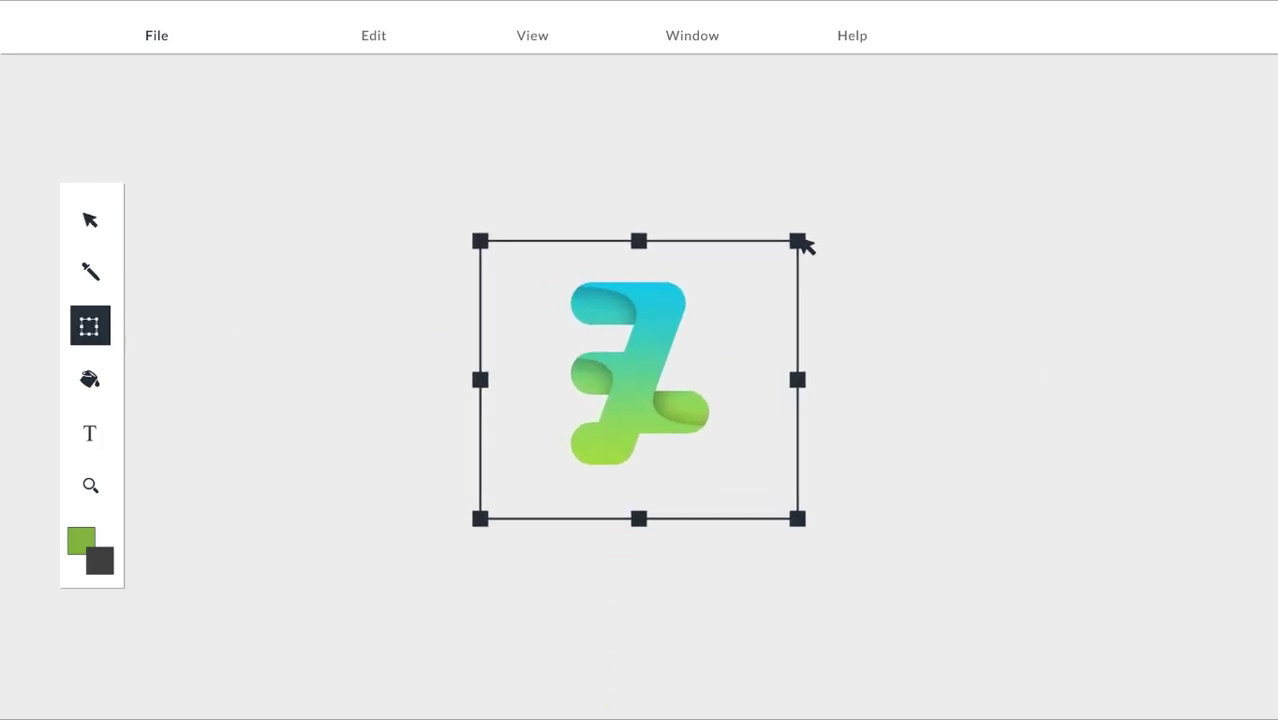
{"action": "key", "text": "t"}
{"action": "left_click", "coordinate": [494, 516]}
{"action": "type", "text": "www.youtube.co"}
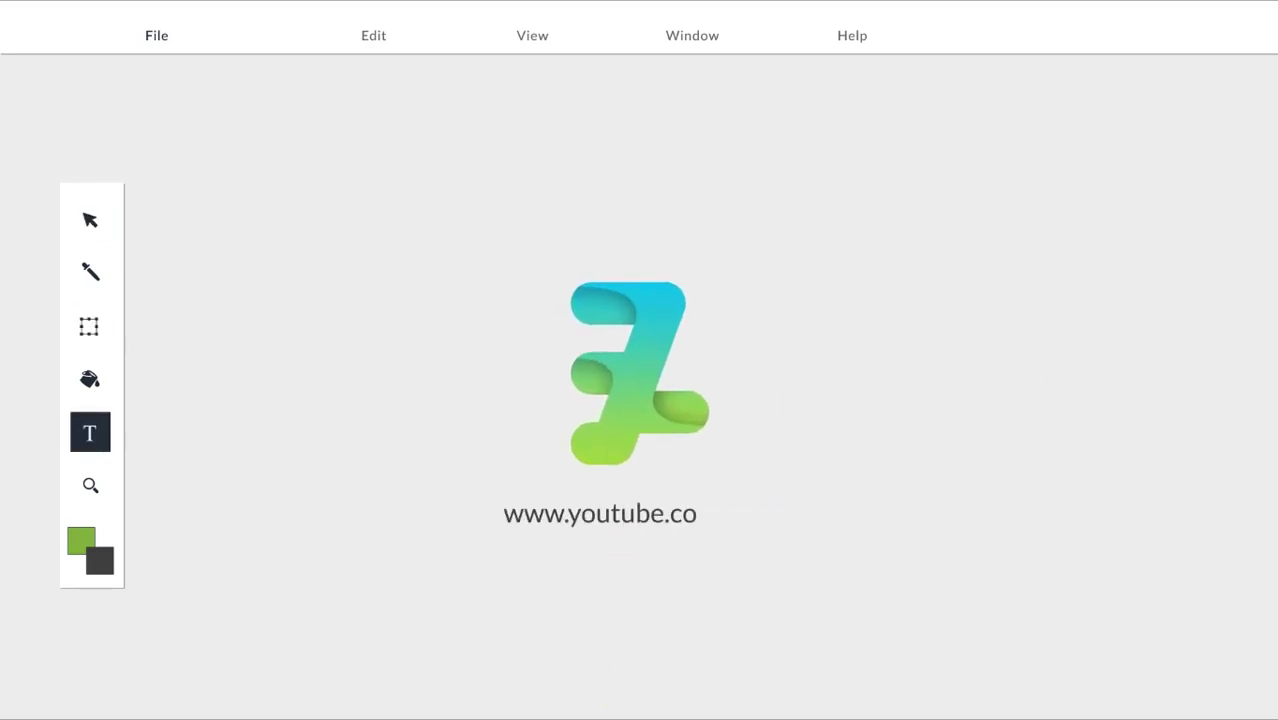
{"action": "type", "text": "m/erart"}
{"action": "left_click", "coordinate": [90, 380]}
{"action": "left_click", "coordinate": [279, 302]}
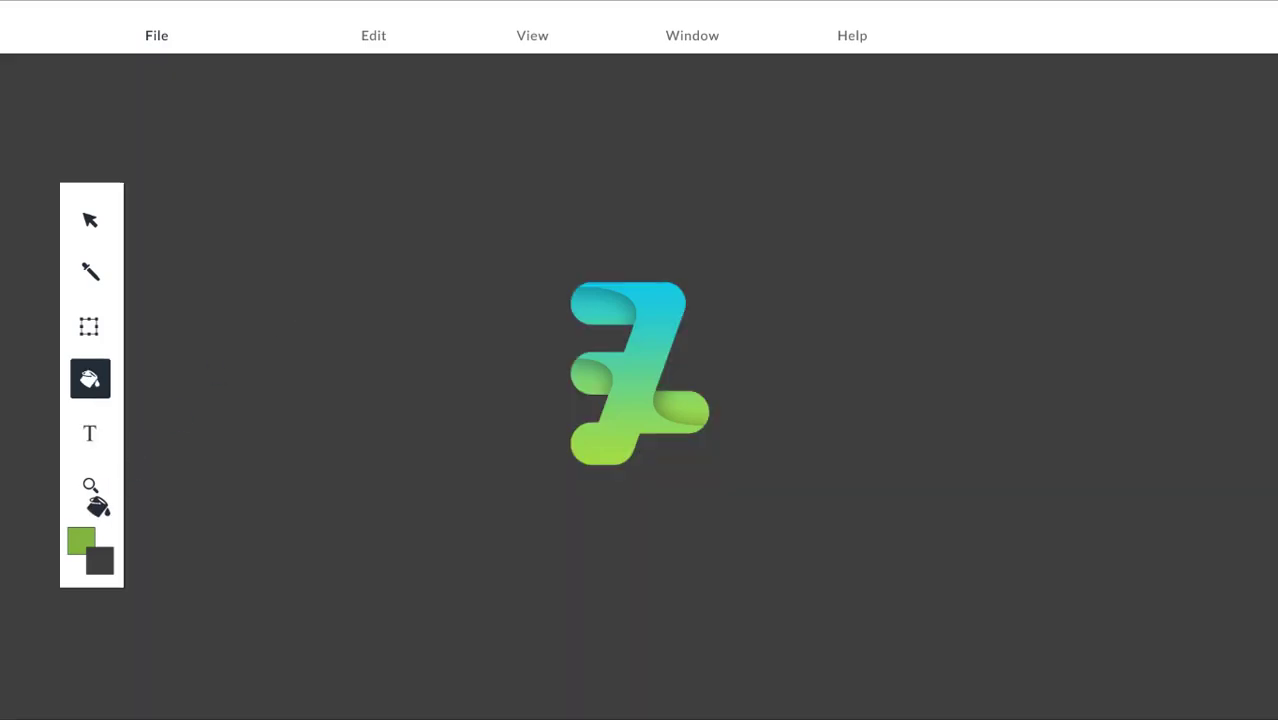
{"action": "left_click", "coordinate": [625, 513]}
{"action": "left_click", "coordinate": [90, 220]}
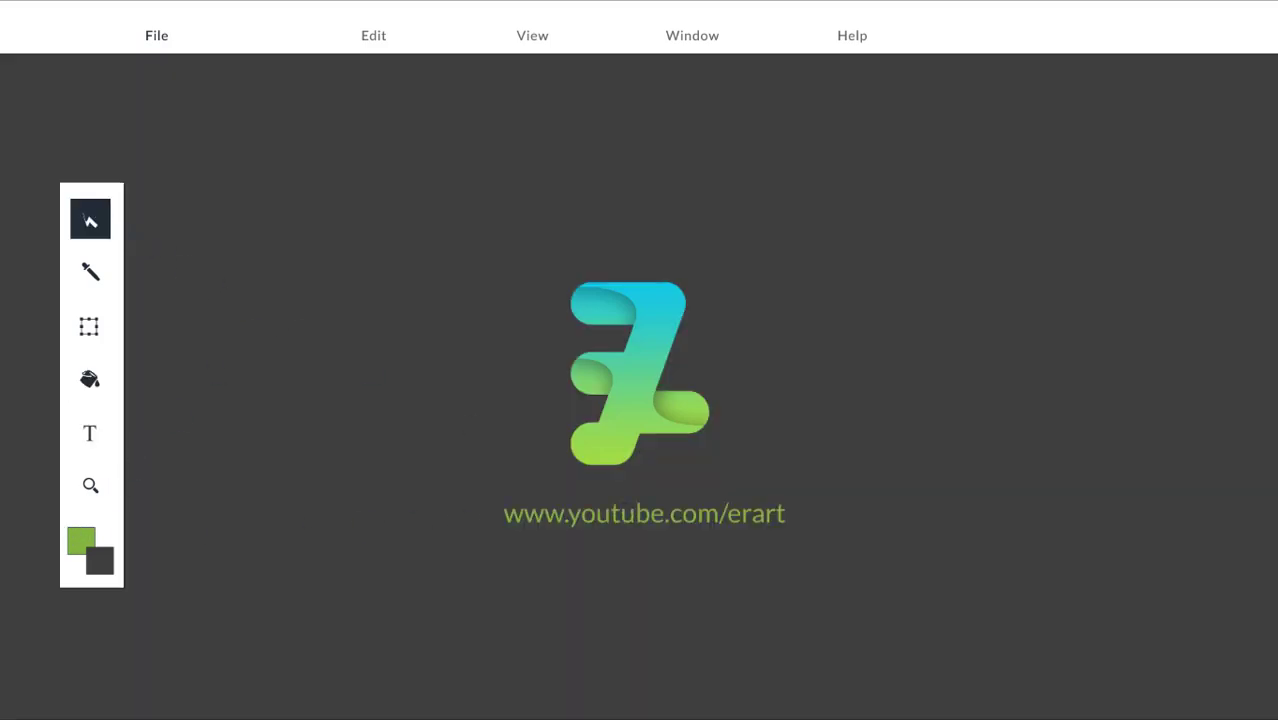
{"action": "left_click", "coordinate": [155, 35]}
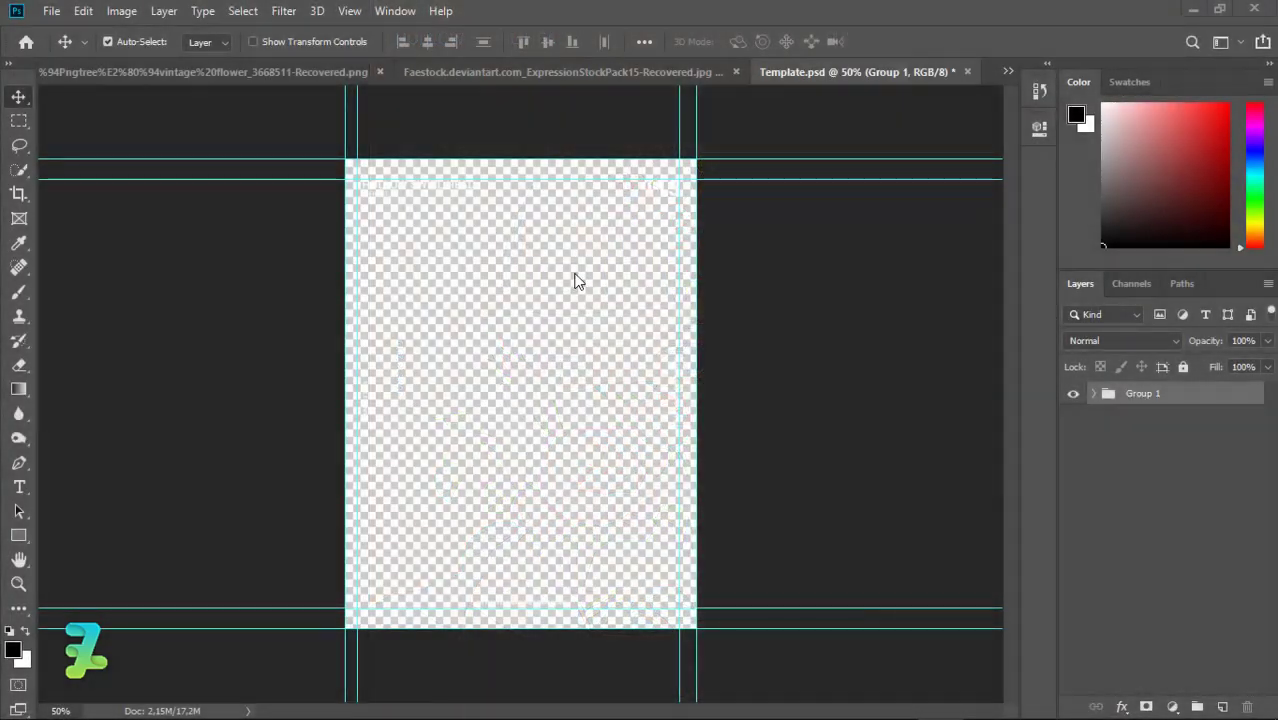
Float the face photo in its own window, drag its layer into Template.psd, and re-dock it
{"action": "left_click", "coordinate": [494, 72]}
{"action": "right_click", "coordinate": [497, 70]}
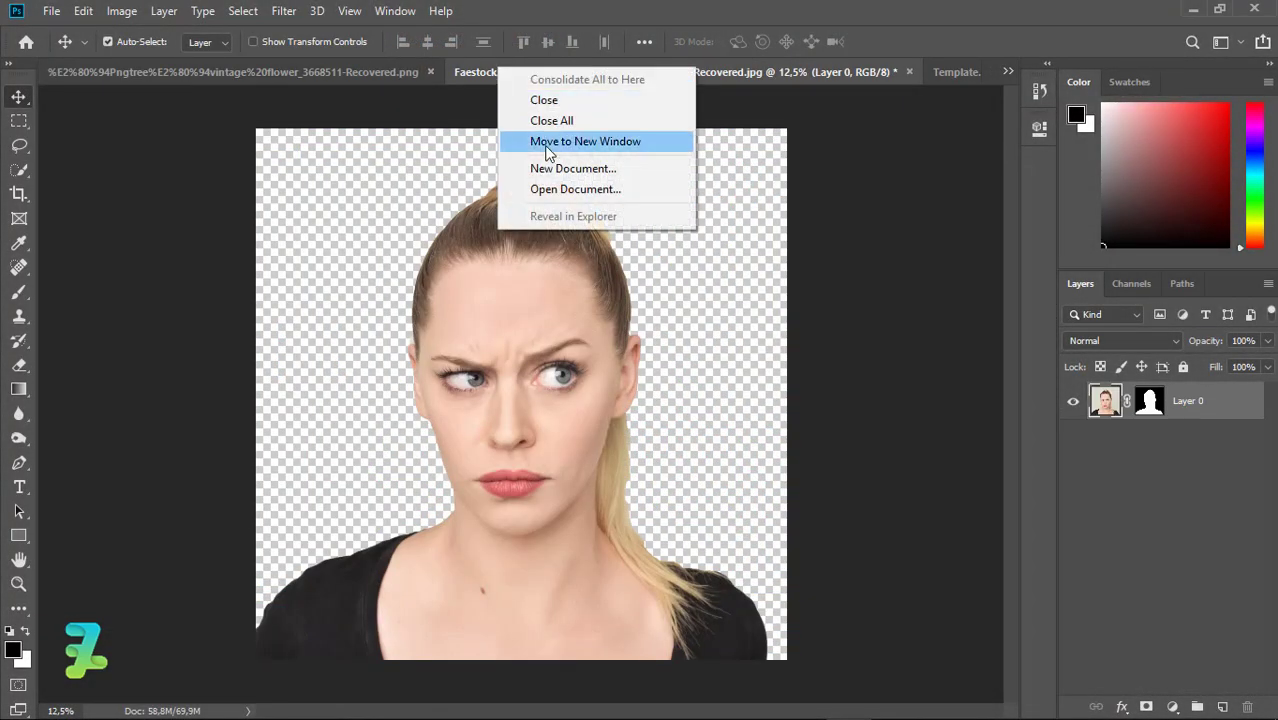
{"action": "left_click", "coordinate": [548, 139]}
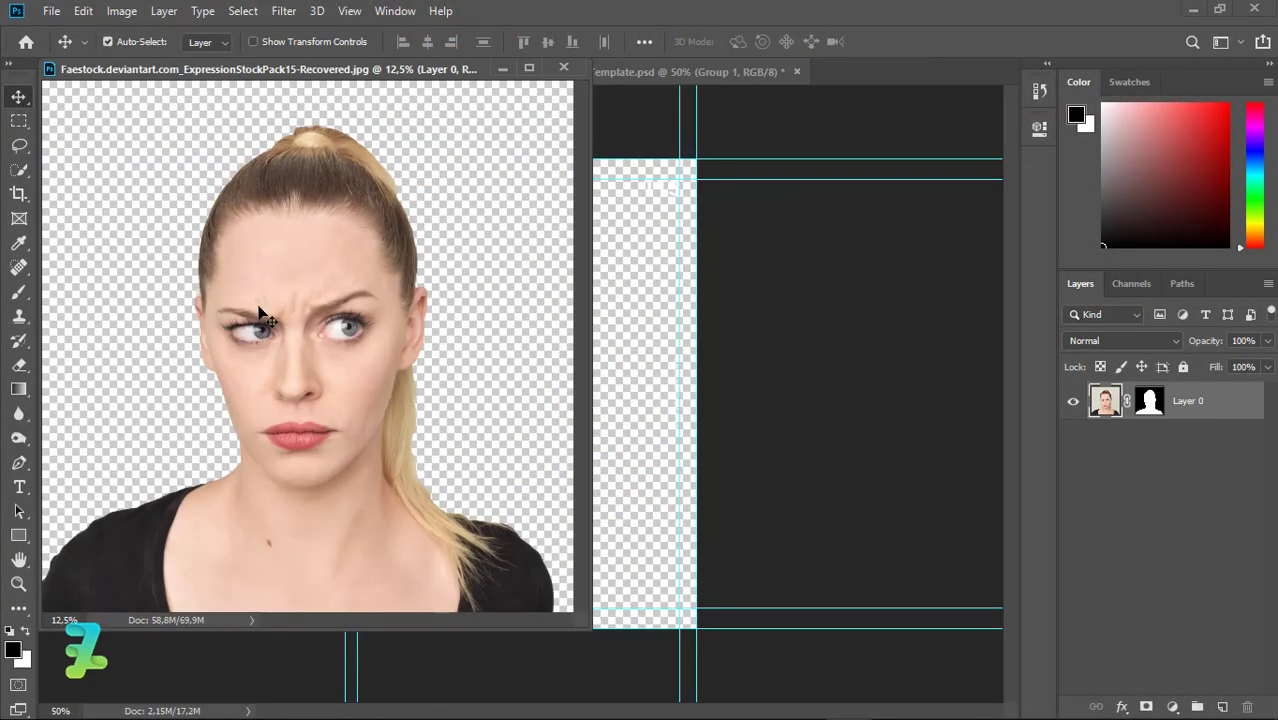
{"action": "left_click_drag", "start_coordinate": [363, 305], "coordinate": [633, 380]}
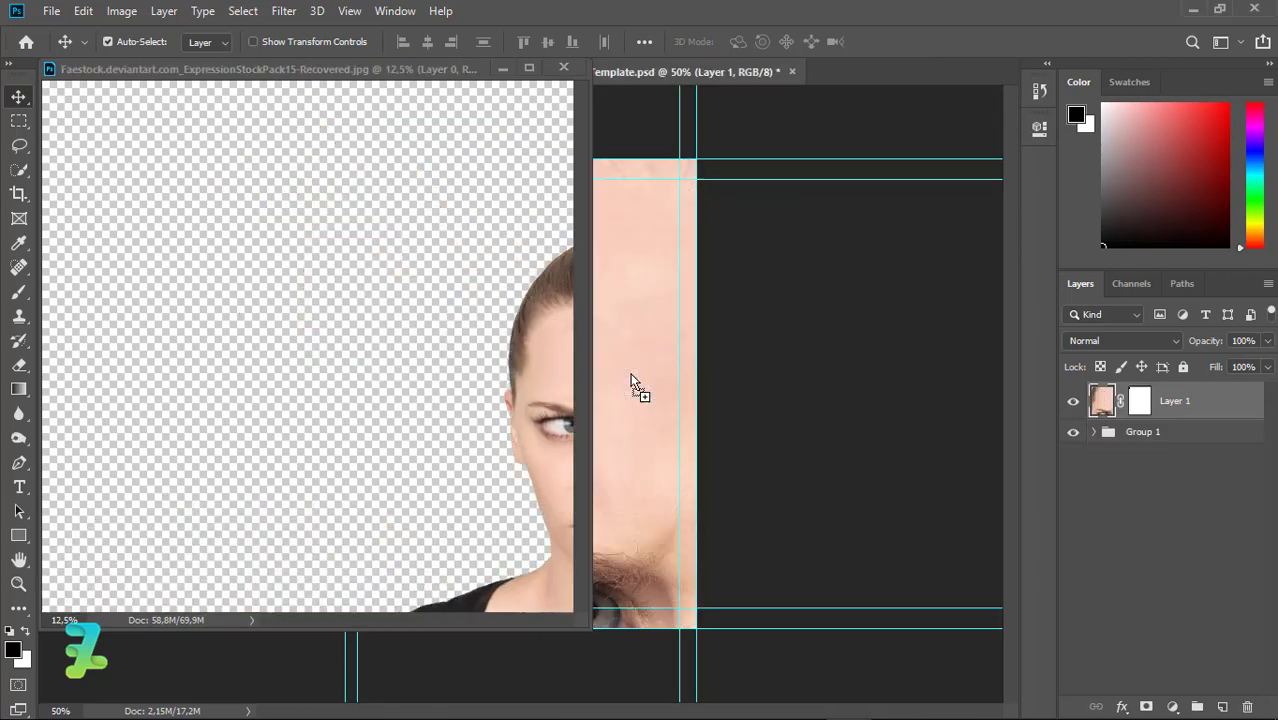
{"action": "mouse_move", "coordinate": [322, 71]}
{"action": "left_mouse_down"}
{"action": "mouse_move", "coordinate": [838, 72]}
{"action": "mouse_move", "coordinate": [812, 80]}
{"action": "left_mouse_up"}
In Template.psd, move Layer 1 beneath Group 1 and zoom out to see the whole photo
{"action": "left_click", "coordinate": [400, 71]}
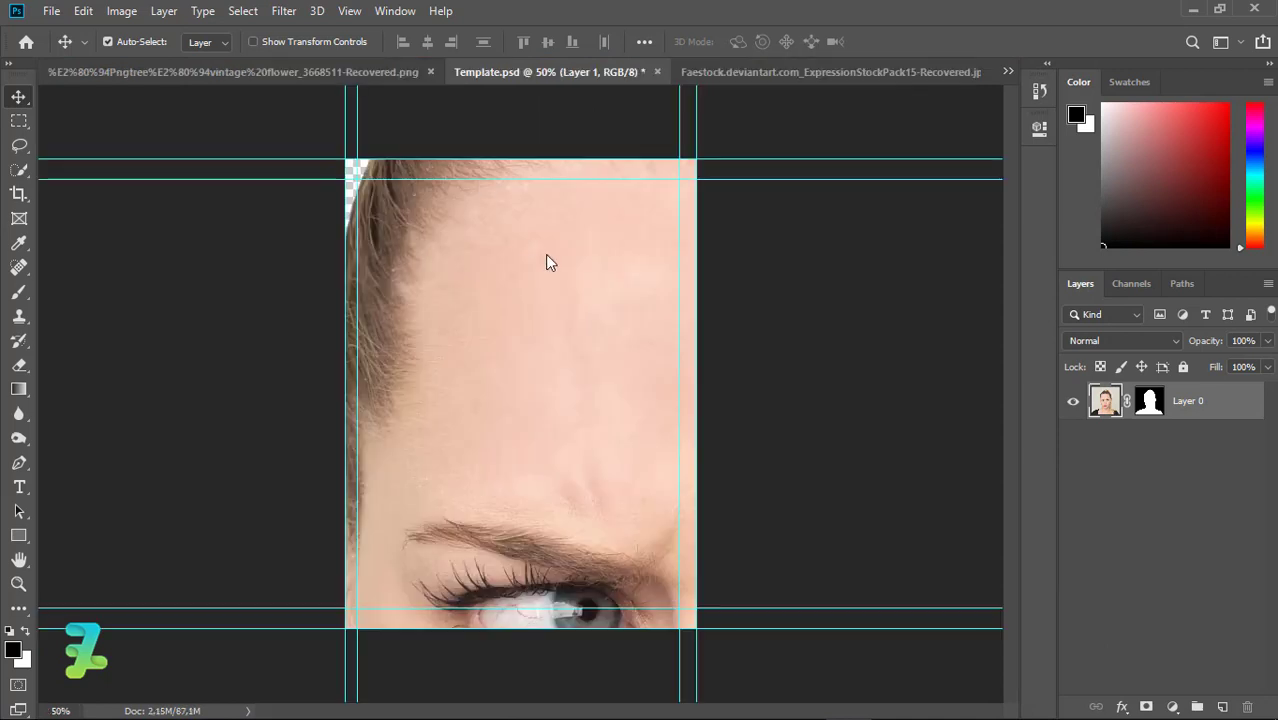
{"action": "left_click_drag", "start_coordinate": [1100, 400], "coordinate": [1116, 452]}
{"action": "key", "text": "ctrl+minus"}
{"action": "key", "text": "ctrl+minus"}
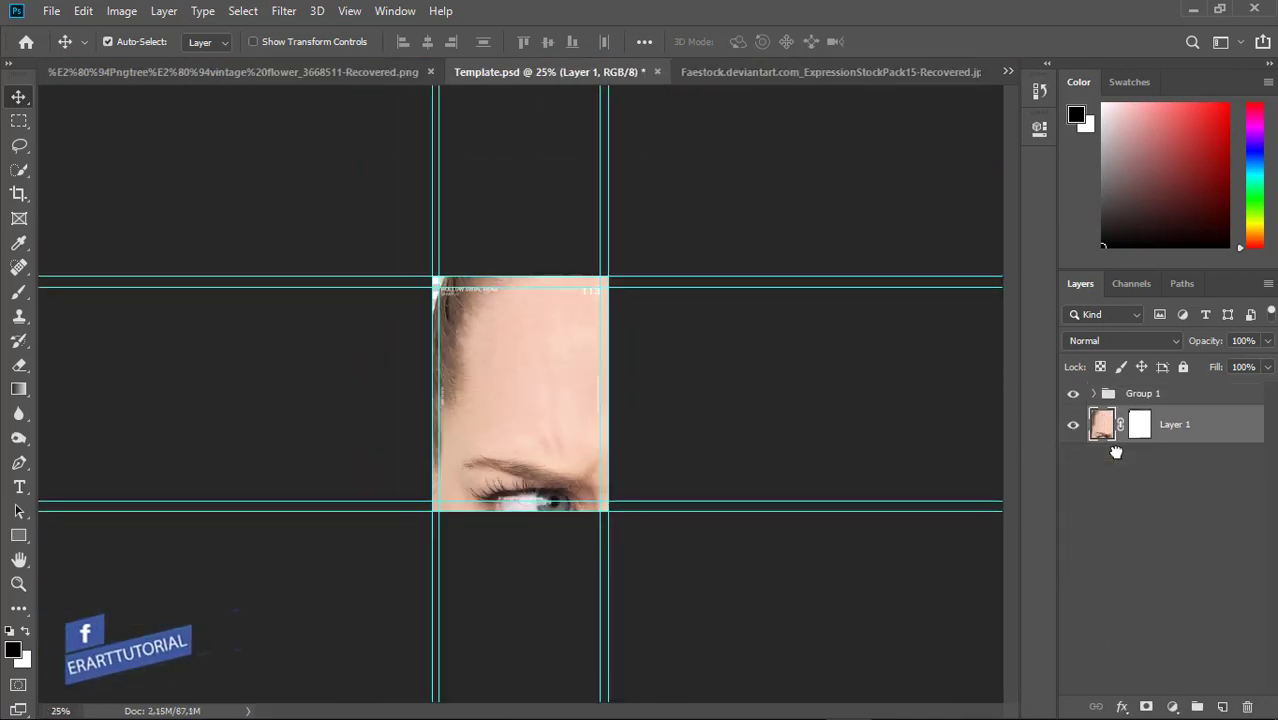
{"action": "key", "text": "ctrl+minus"}
Scale the face photo down and move it over the poster canvas
{"action": "key", "text": "ctrl+t"}
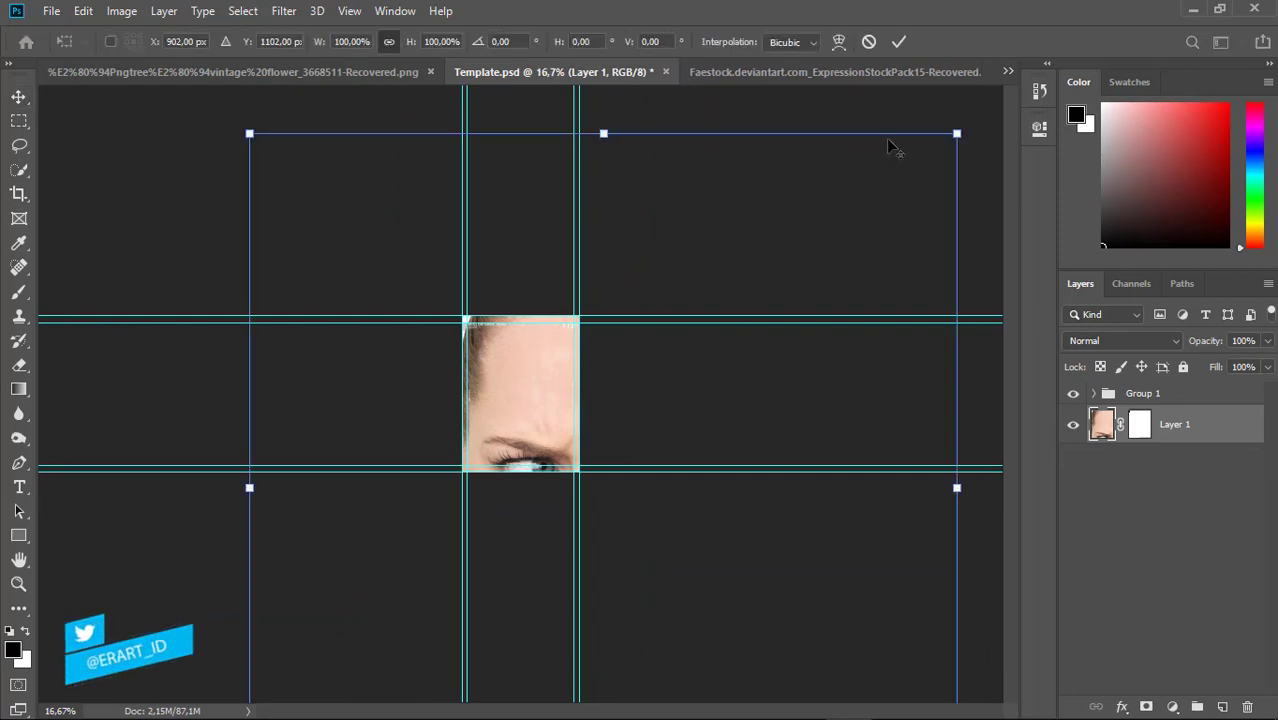
{"action": "left_click_drag", "start_coordinate": [738, 272], "coordinate": [675, 340]}
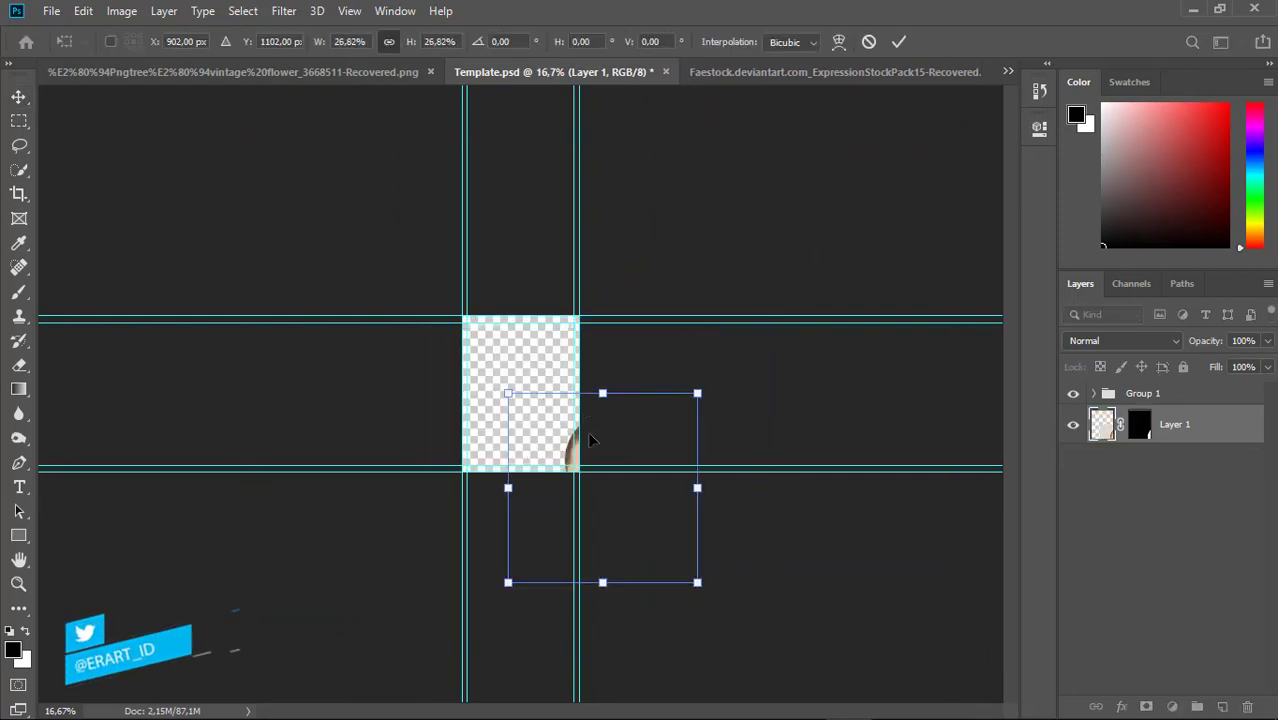
{"action": "mouse_move", "coordinate": [603, 444]}
{"action": "left_mouse_down"}
{"action": "mouse_move", "coordinate": [557, 419]}
{"action": "mouse_move", "coordinate": [521, 366]}
{"action": "left_mouse_up"}
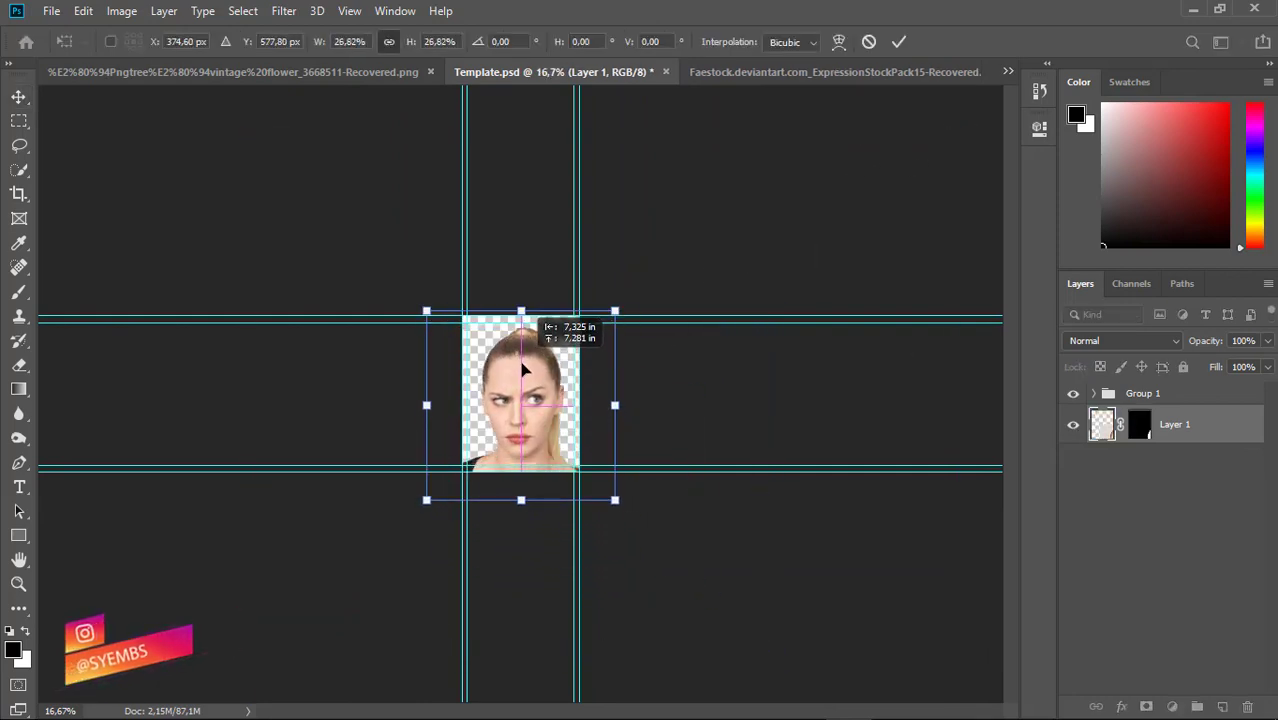
{"action": "left_click", "coordinate": [18, 97]}
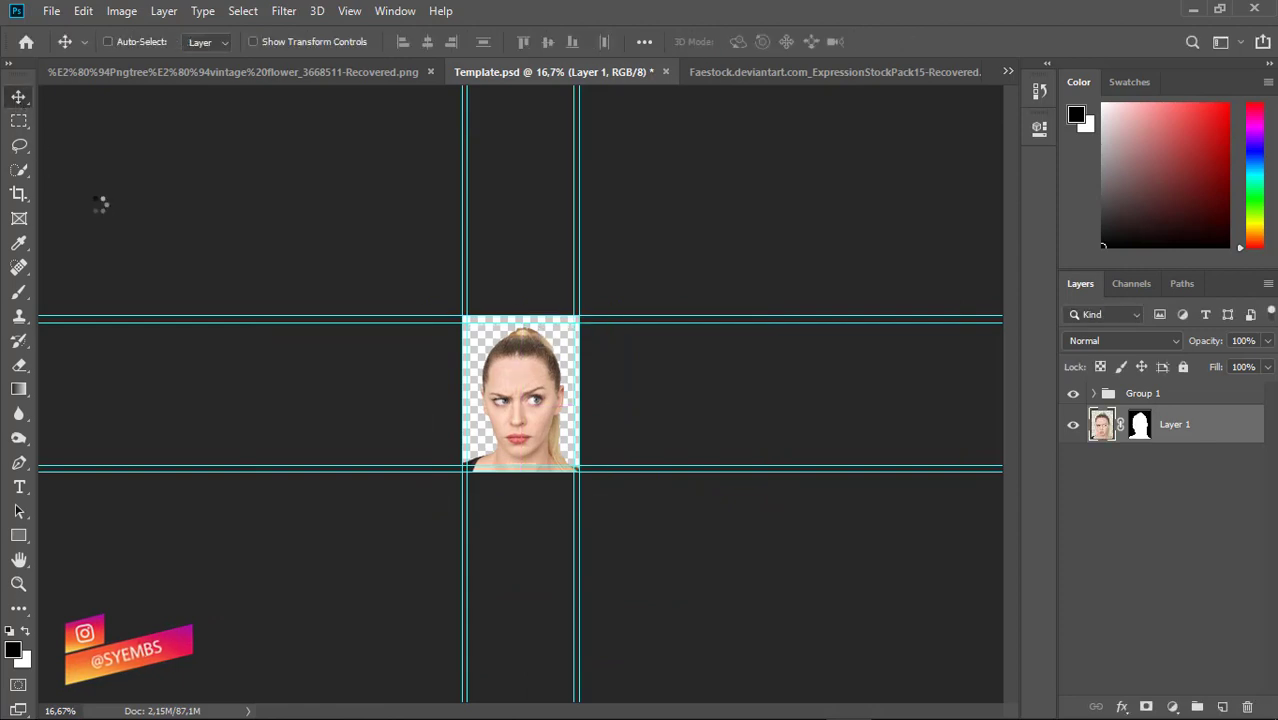
Fine-tune the face photo to about 76.81% and centre it in the middle guide cell
{"action": "key", "text": "ctrl+t"}
{"action": "left_click_drag", "start_coordinate": [579, 318], "coordinate": [594, 326]}
{"action": "left_click_drag", "start_coordinate": [519, 403], "coordinate": [519, 393]}
{"action": "left_click", "coordinate": [22, 95]}
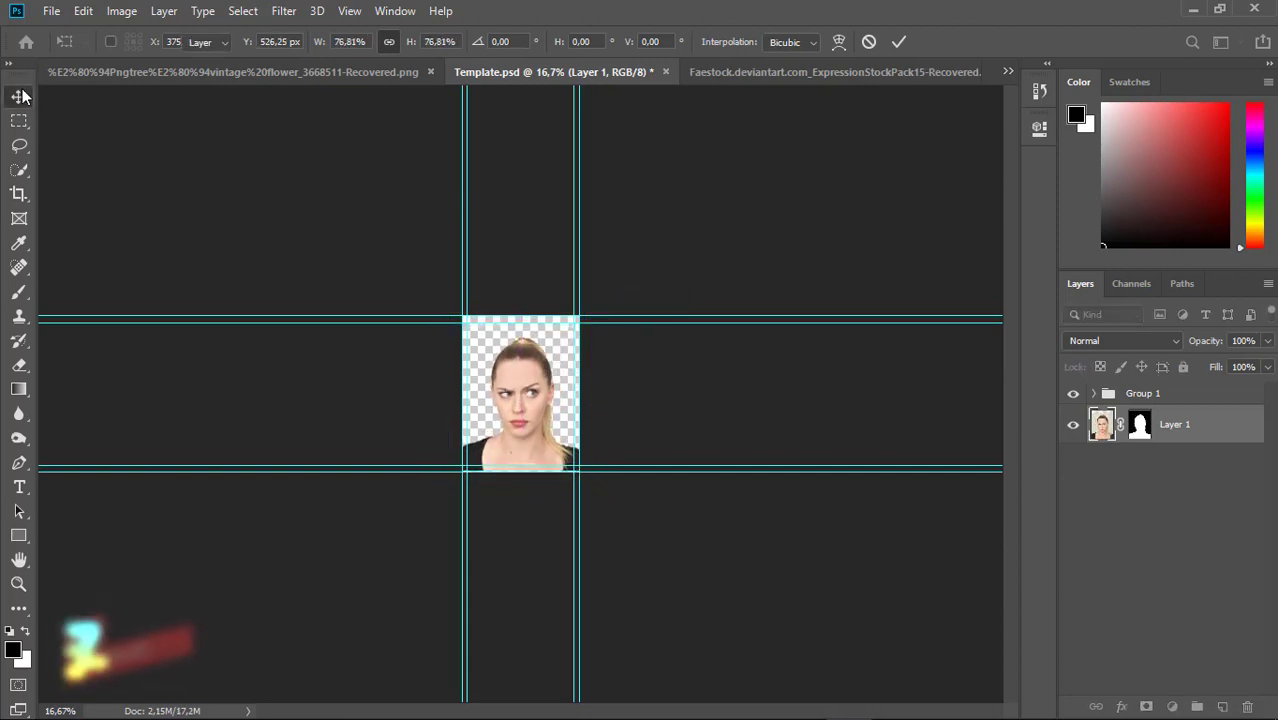
Convert Layer 1 to a smart object, zoom to 50% and hide Group 1
{"action": "right_click", "coordinate": [1210, 440]}
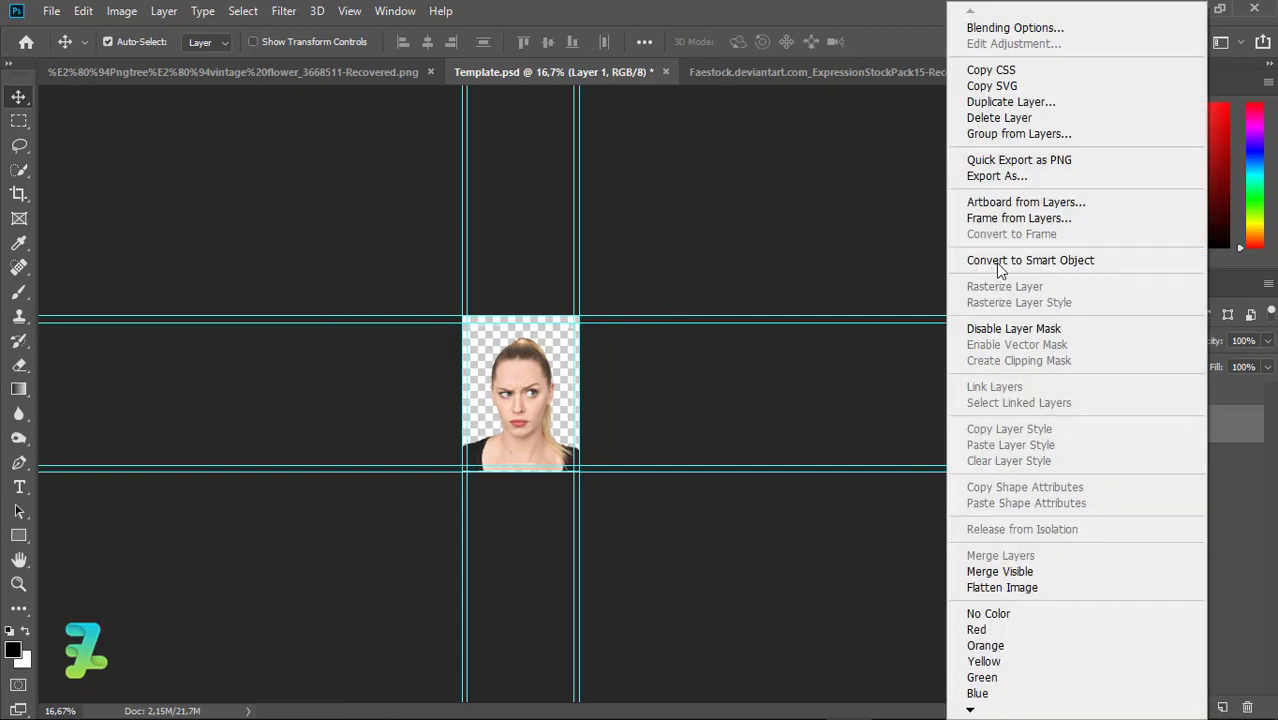
{"action": "left_click", "coordinate": [1012, 262]}
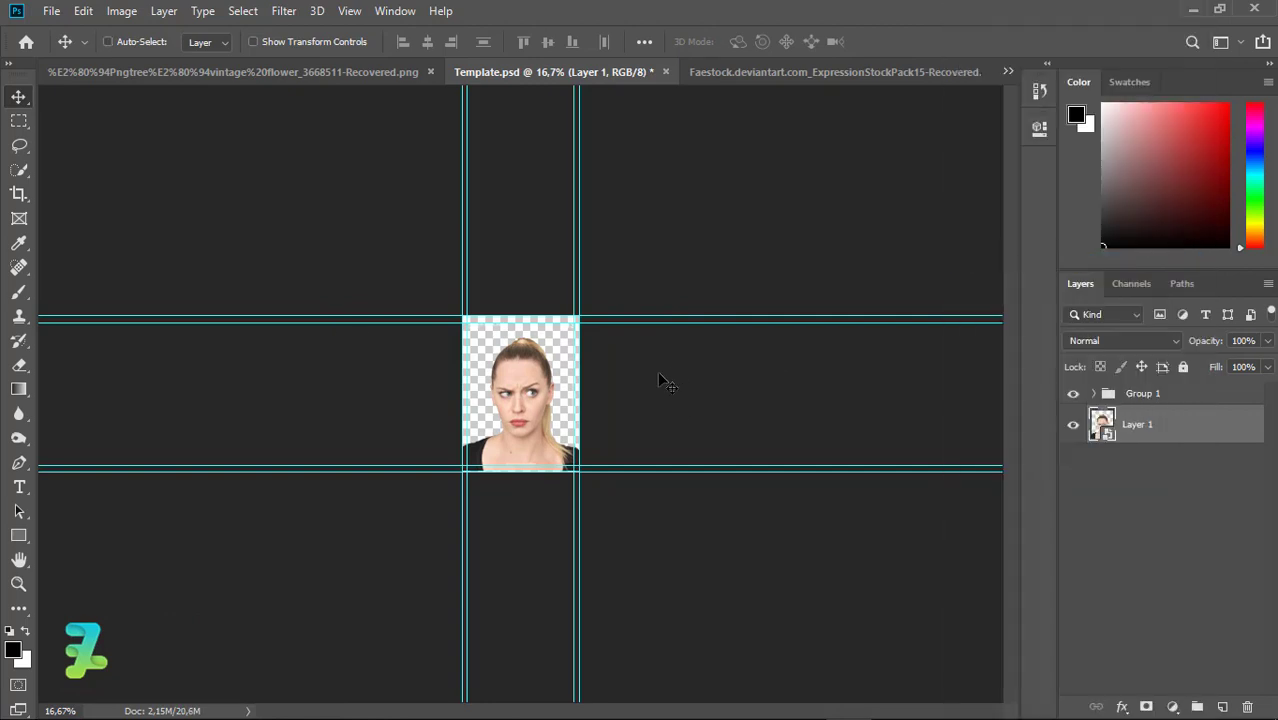
{"action": "key", "text": "ctrl+plus"}
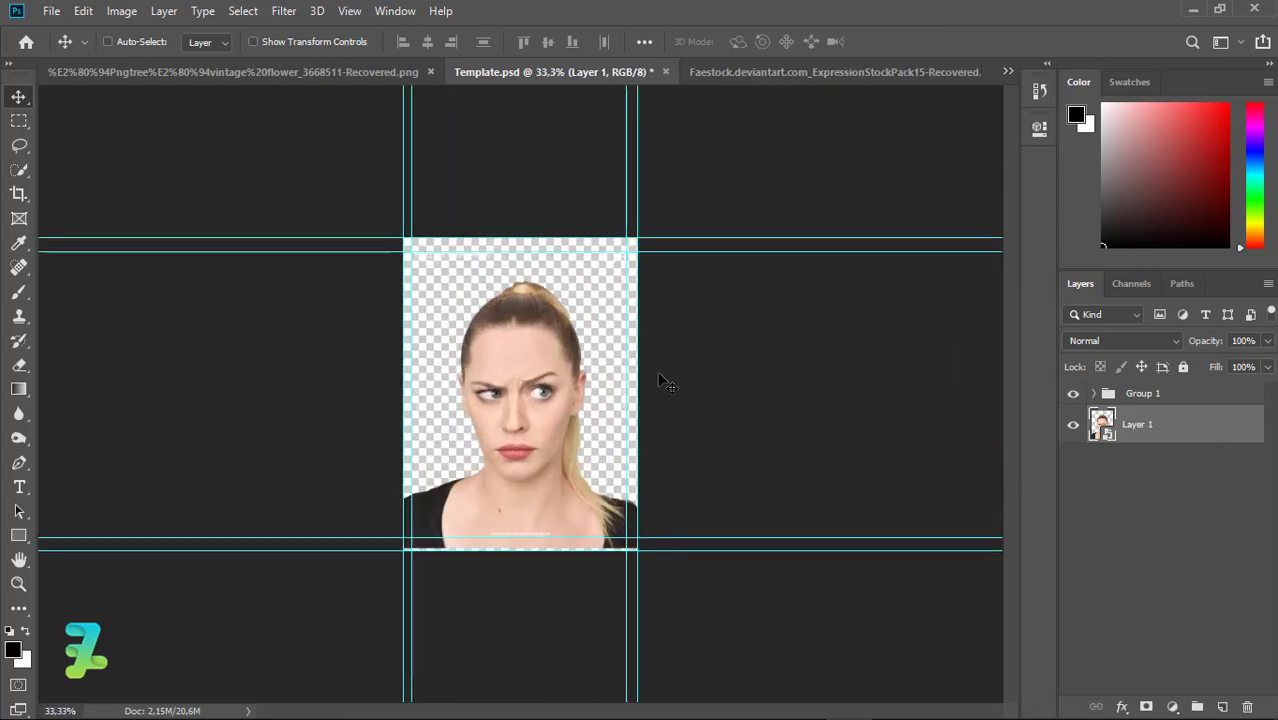
{"action": "key", "text": "ctrl+plus"}
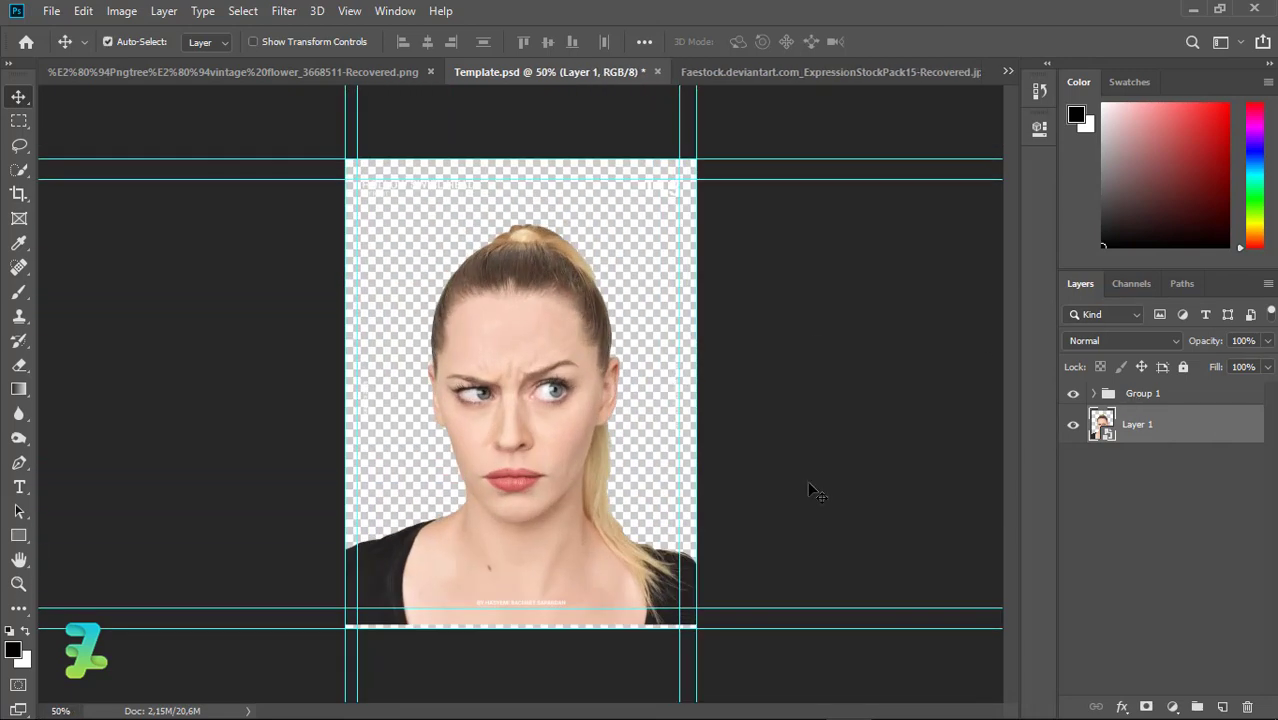
{"action": "left_click", "coordinate": [1073, 396]}
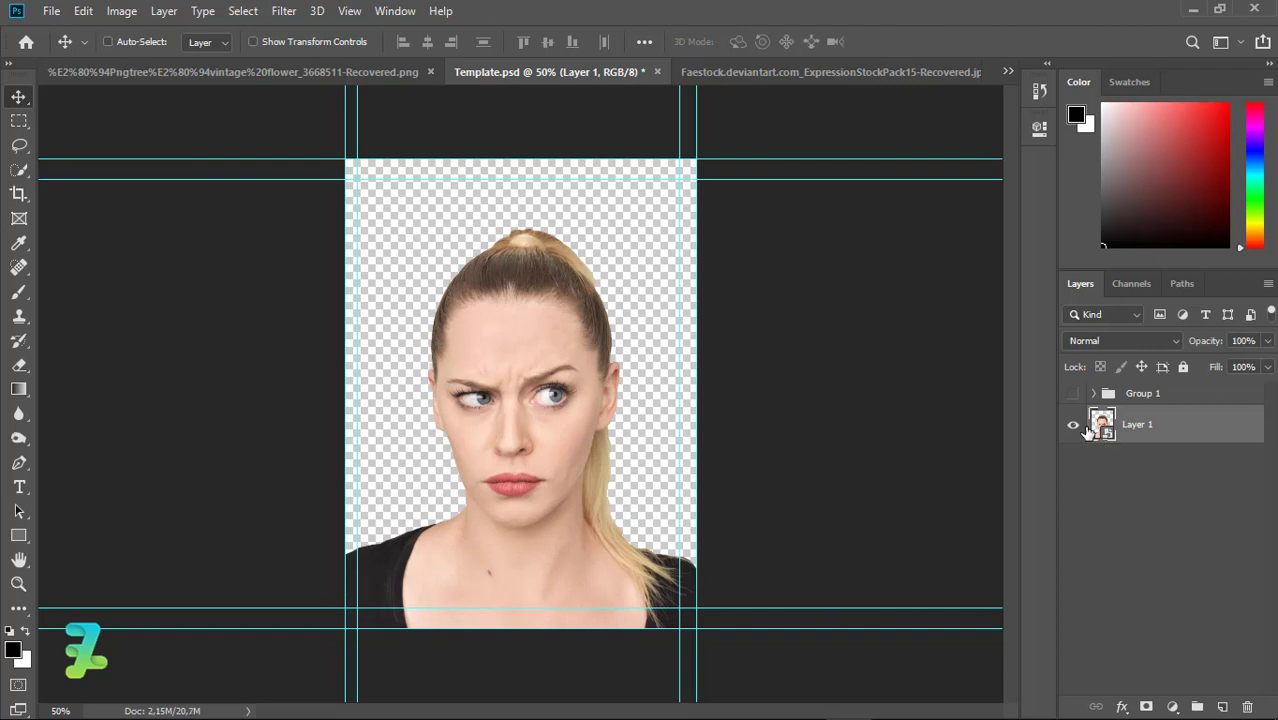
Duplicate Layer 1 and try merging the face layers, undoing each merge
{"action": "key", "text": "ctrl+j"}
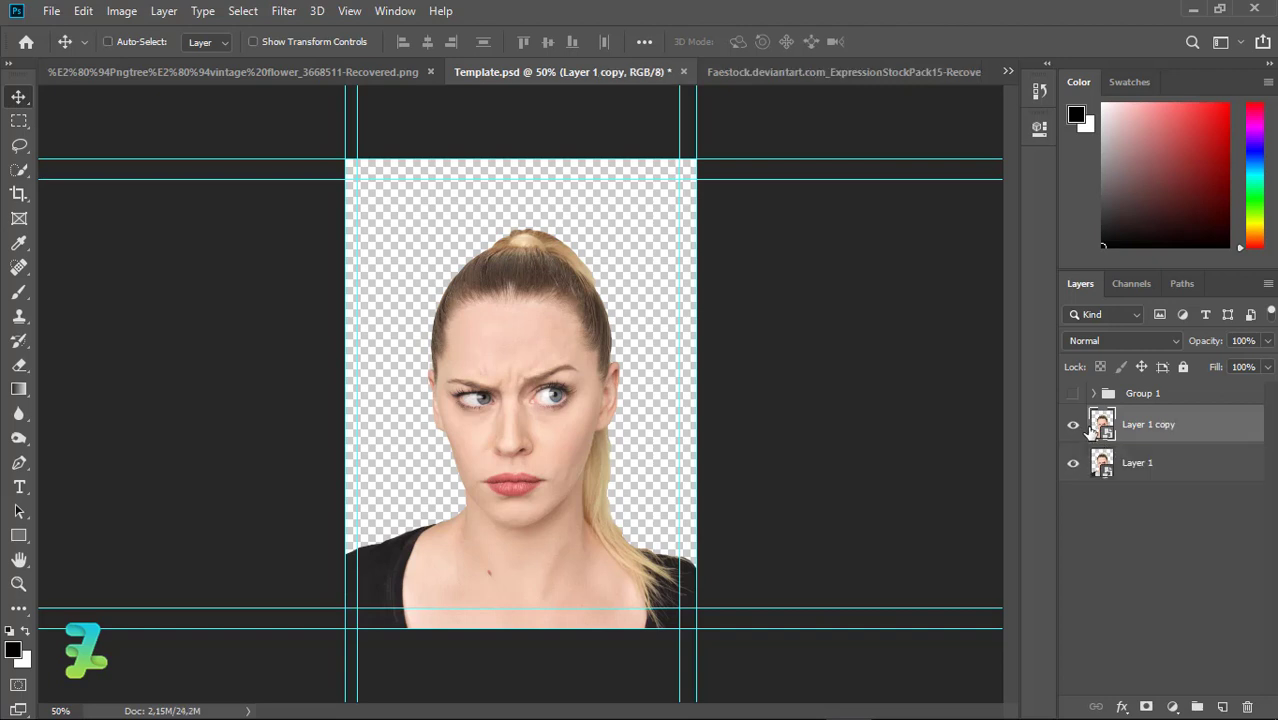
{"action": "key", "text": "ctrl+e"}
{"action": "key", "text": "ctrl+z"}
{"action": "left_click", "coordinate": [1100, 457], "text": "shift"}
{"action": "key", "text": "ctrl+e"}
{"action": "key", "text": "ctrl+z"}
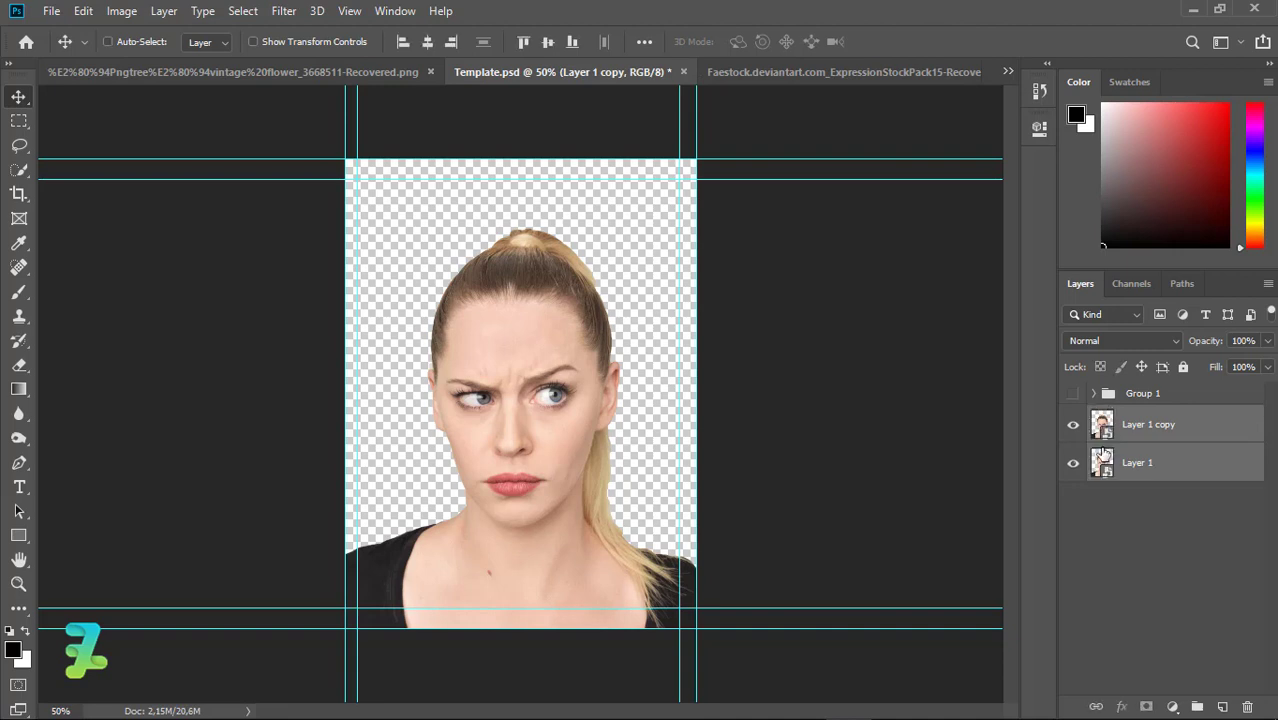
{"action": "key", "text": "ctrl+e"}
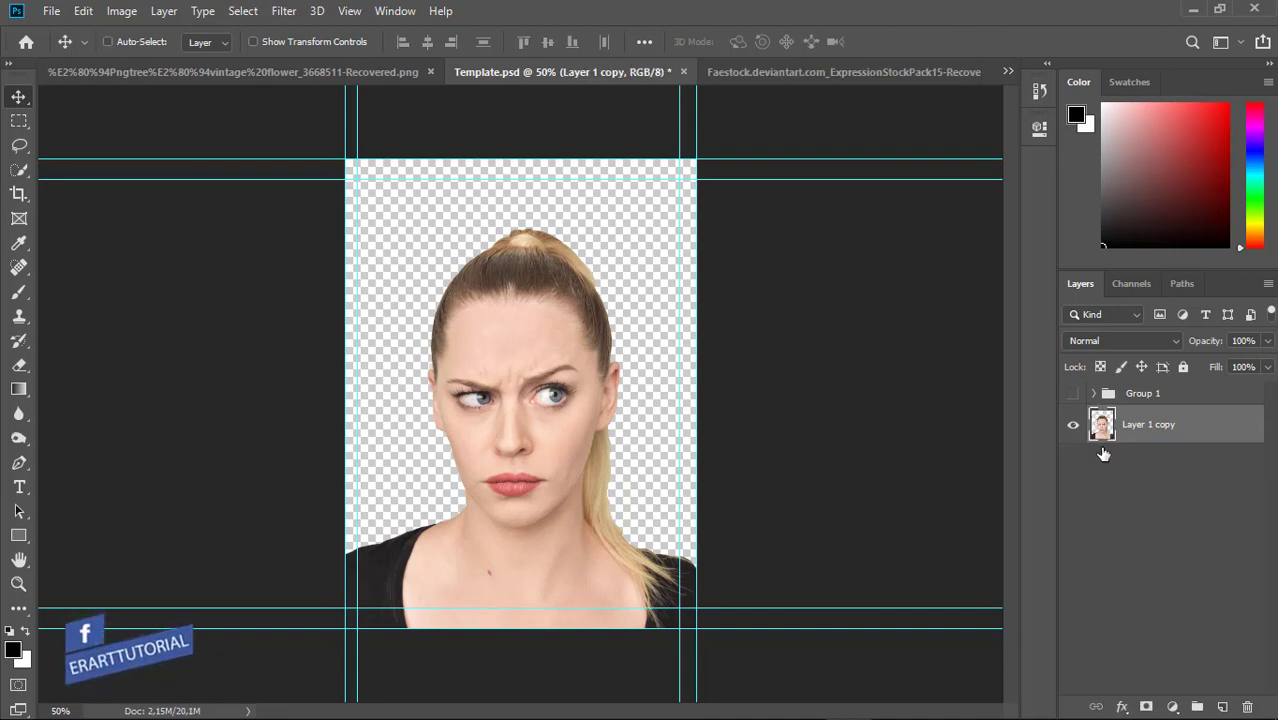
{"action": "key", "text": "ctrl+z"}
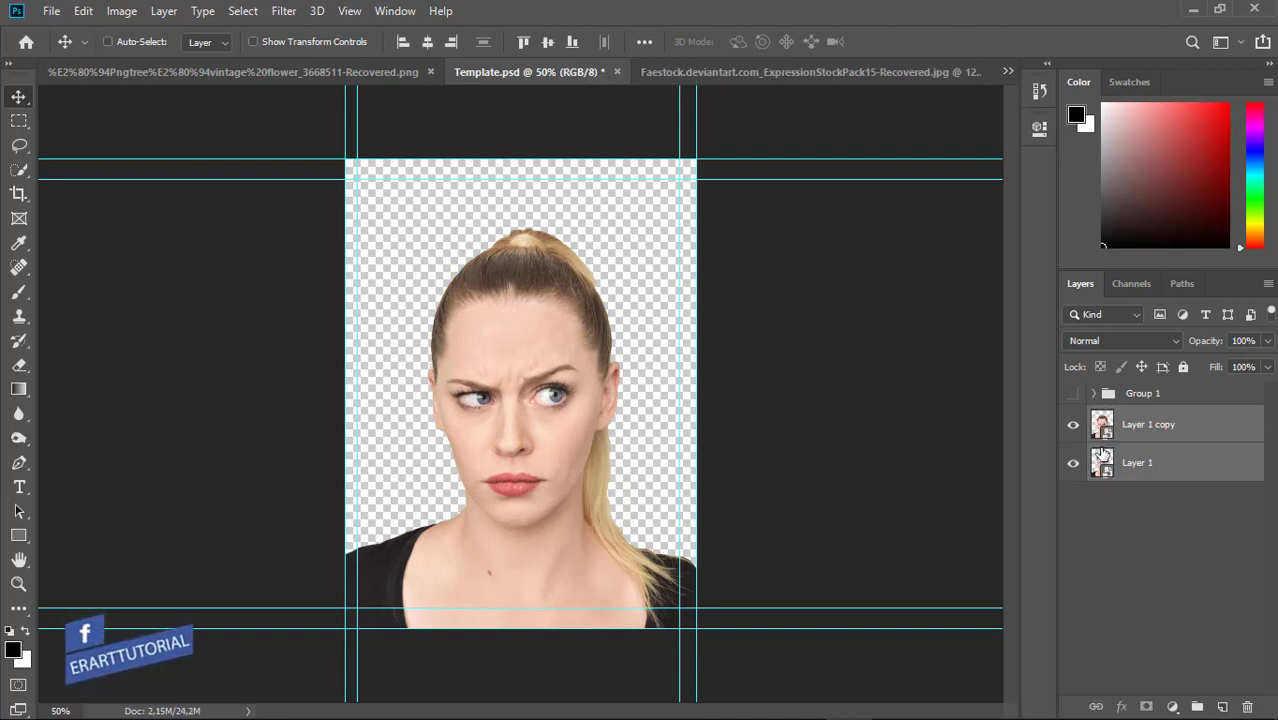
Create 'Layer 1 copy (merged)', hide Layer 1, show Group 1 and zoom to 100%
{"action": "key", "text": "ctrl+alt+e"}
{"action": "left_click", "coordinate": [1101, 462]}
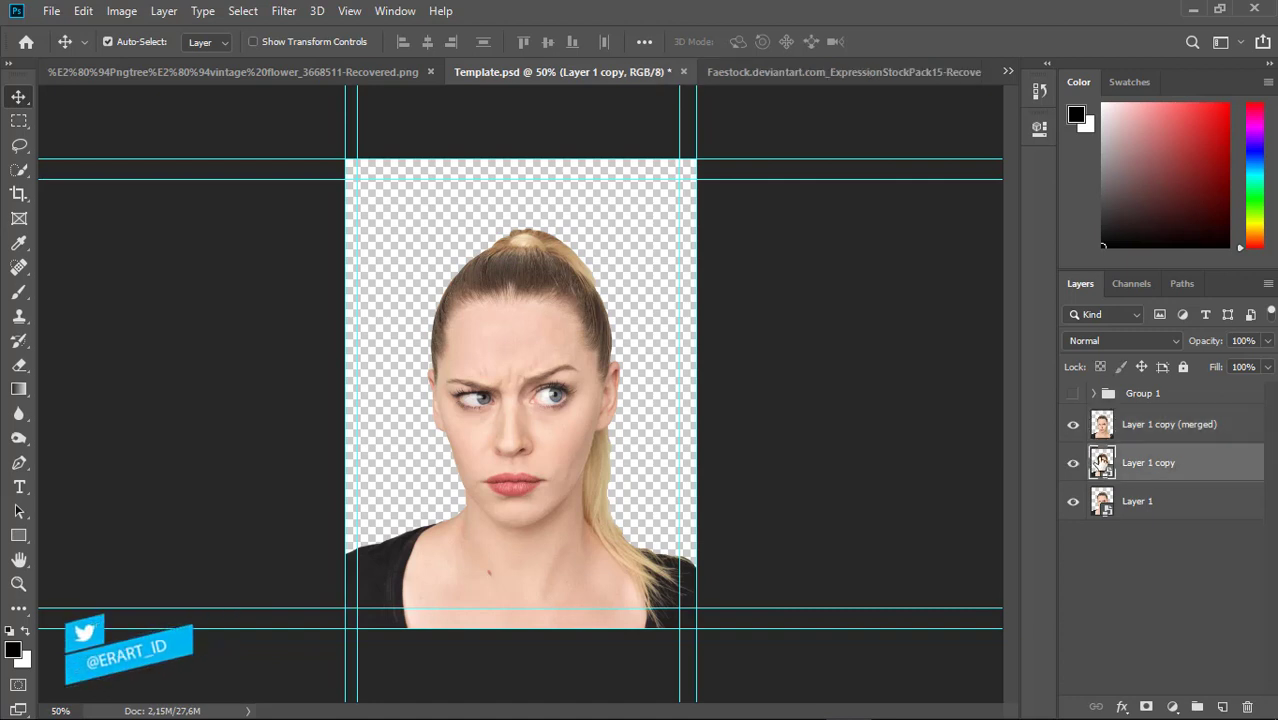
{"action": "key", "text": "ctrl+e"}
{"action": "left_click", "coordinate": [1072, 463]}
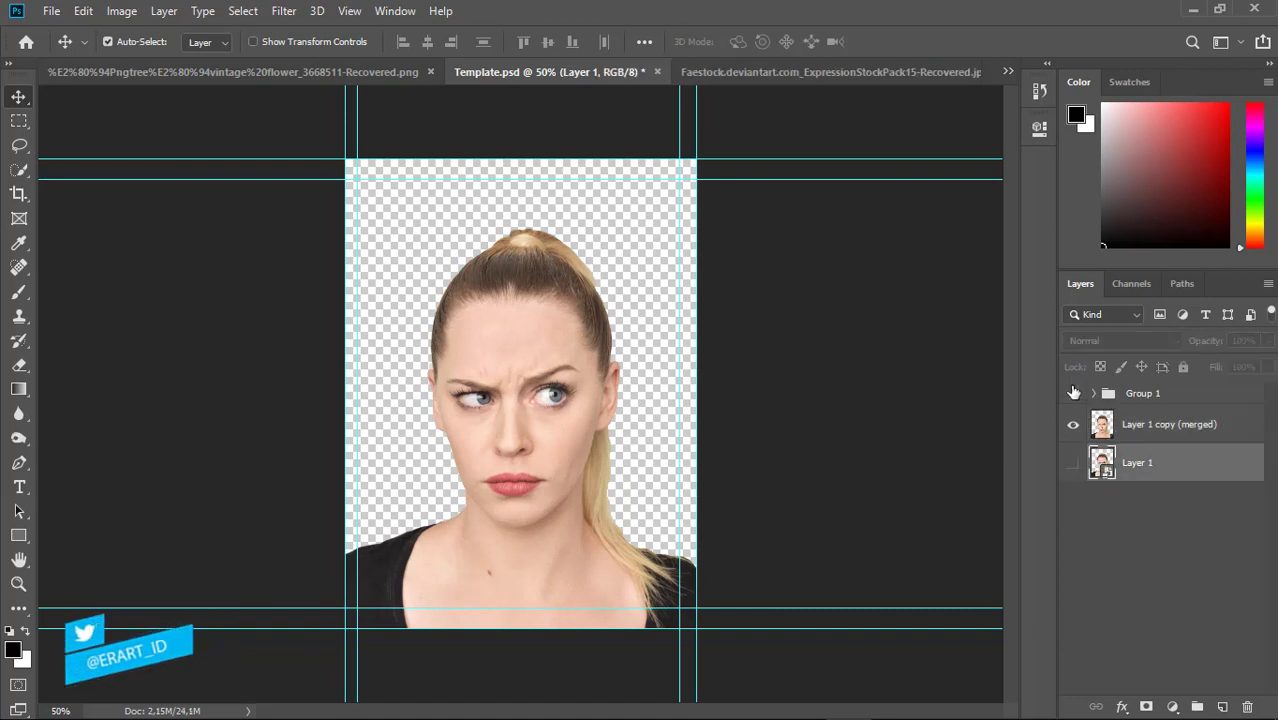
{"action": "left_click", "coordinate": [1073, 393]}
{"action": "key", "text": "alt+bracketright"}
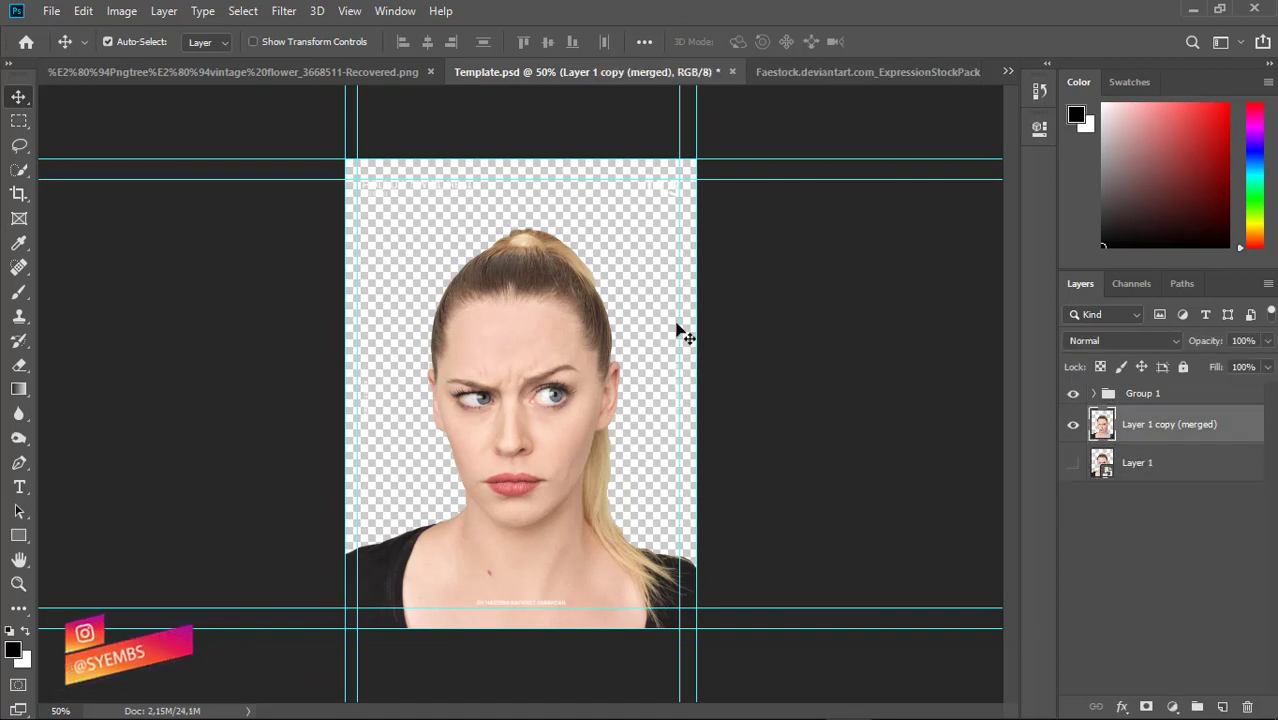
{"action": "key", "text": "ctrl+plus"}
{"action": "key", "text": "ctrl+plus"}
{"action": "key", "text": "ctrl"}
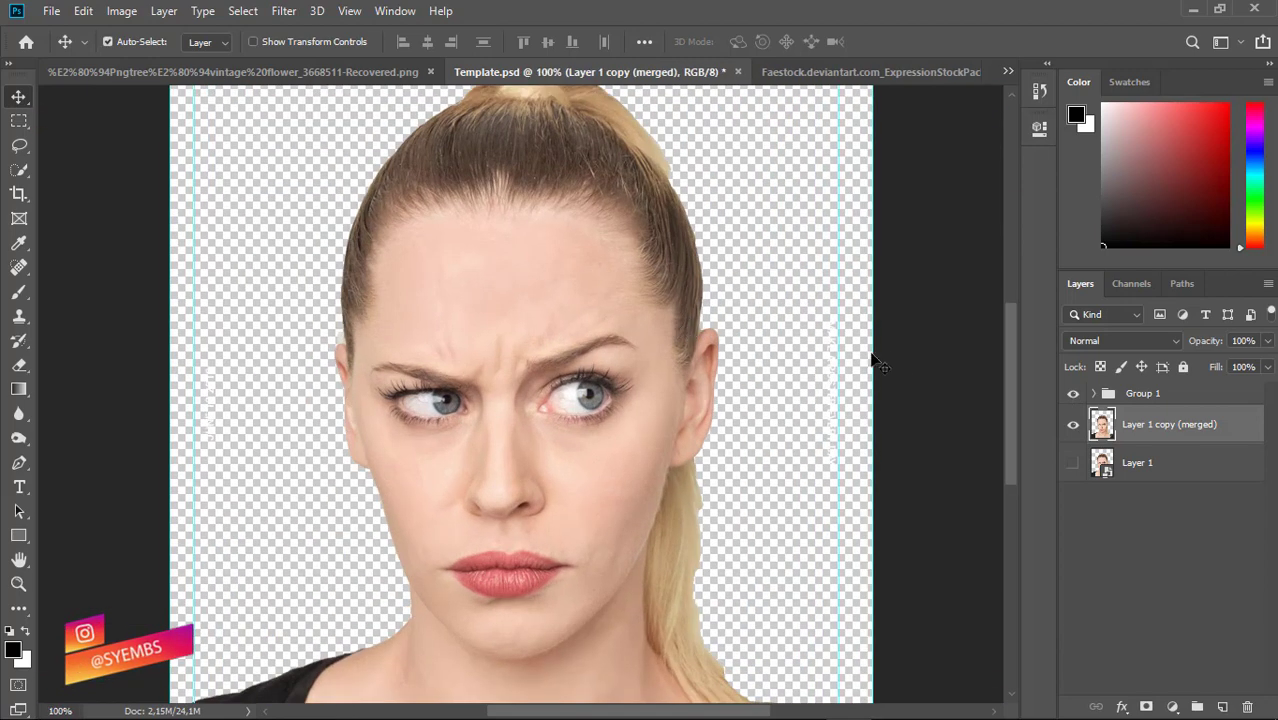
{"action": "left_click_drag", "start_coordinate": [1016, 378], "coordinate": [1010, 368]}
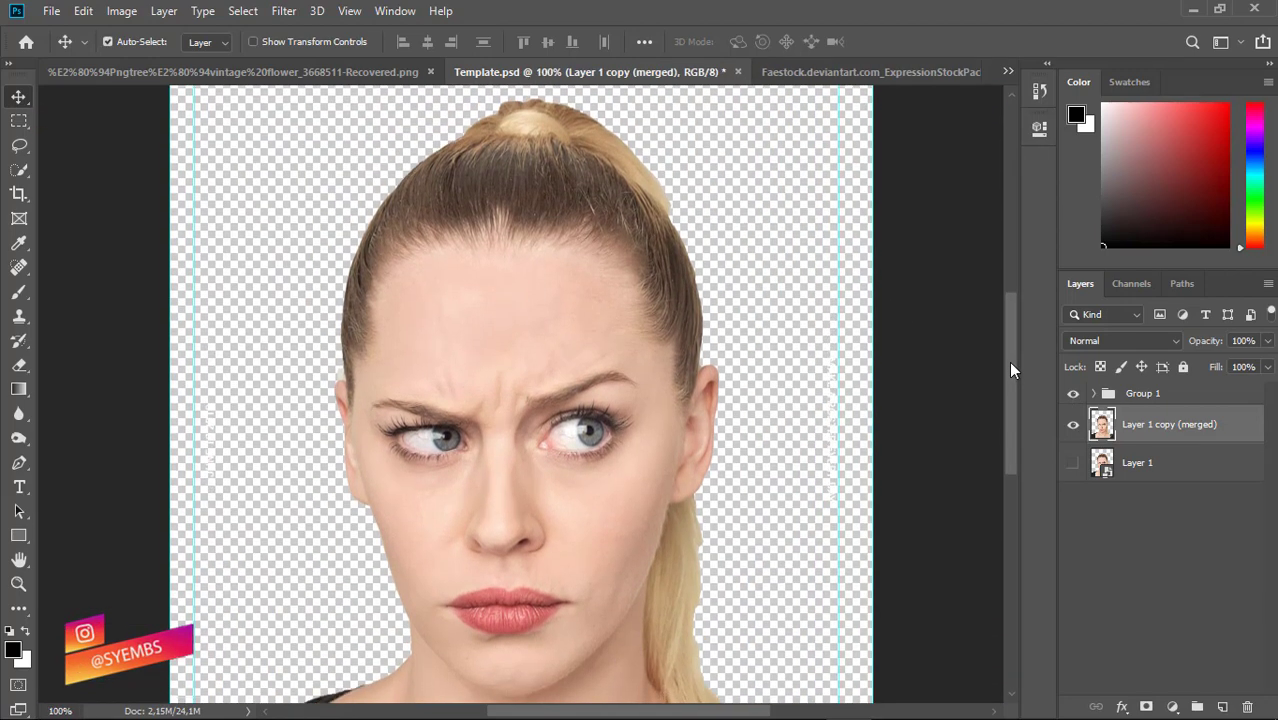
Trace the top of the forehead band along the hairline with the Pen tool
{"action": "left_click", "coordinate": [19, 462]}
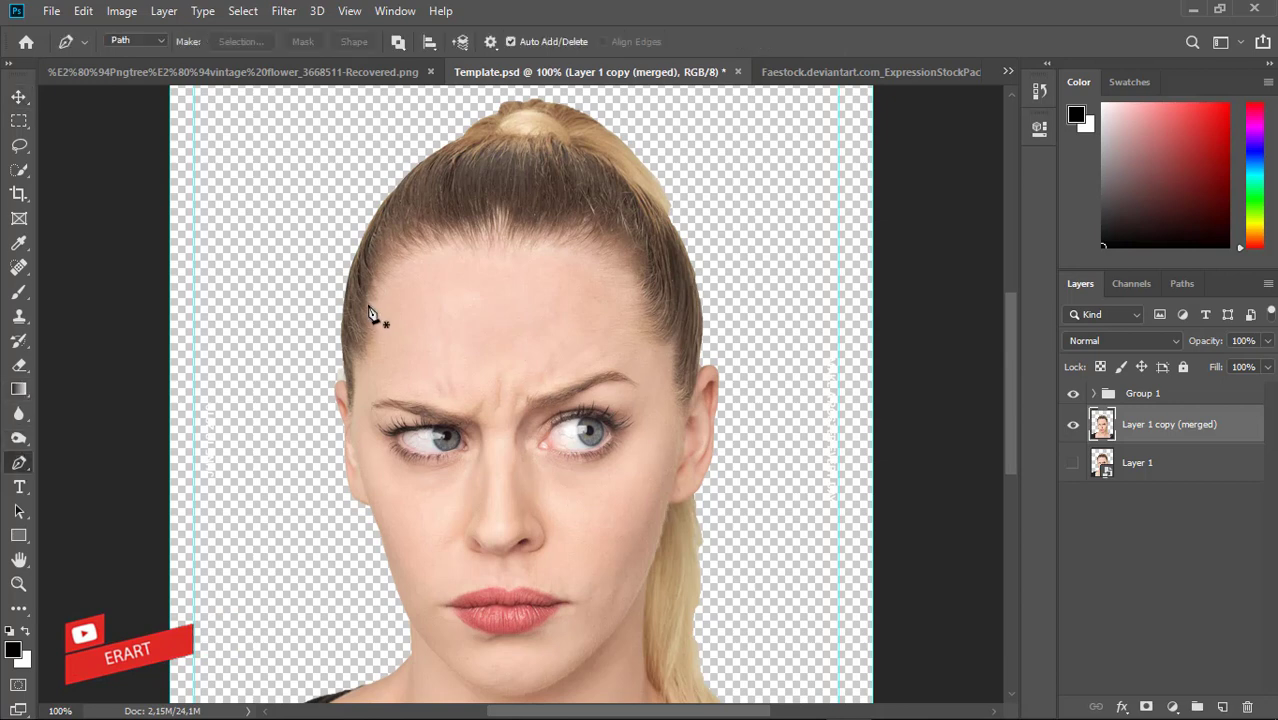
{"action": "left_click", "coordinate": [368, 305]}
{"action": "left_click_drag", "start_coordinate": [622, 269], "coordinate": [650, 251]}
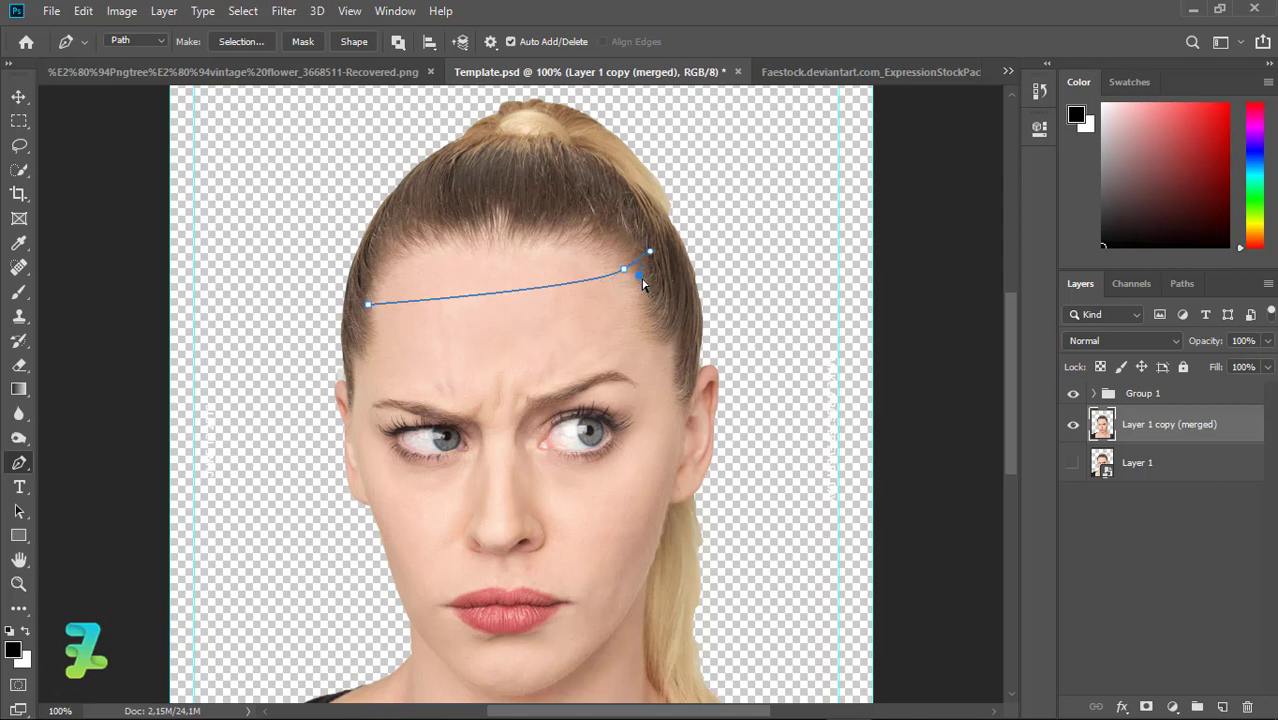
{"action": "key", "text": "ctrl+z"}
{"action": "left_click_drag", "start_coordinate": [596, 276], "coordinate": [628, 254]}
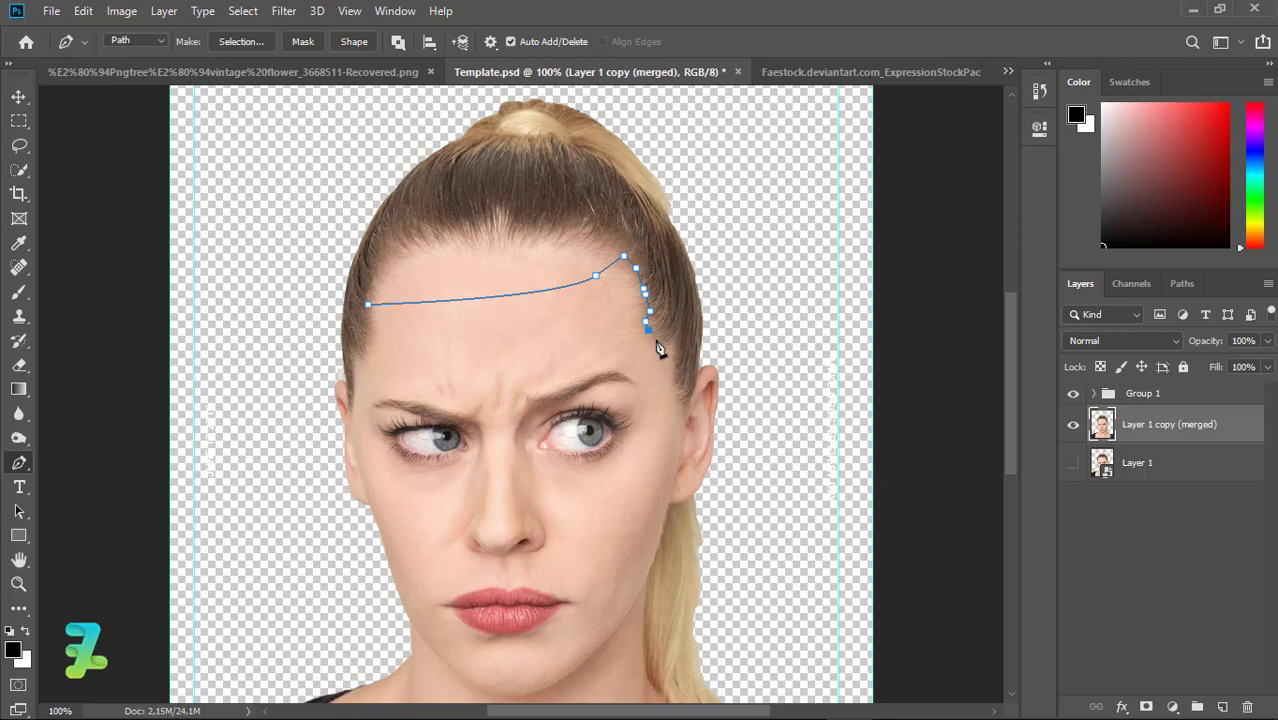
{"action": "left_click", "coordinate": [655, 339]}
Draw the band's lower edge across the forehead, close the path, and choose Make Selection
{"action": "left_click_drag", "start_coordinate": [366, 383], "coordinate": [284, 362]}
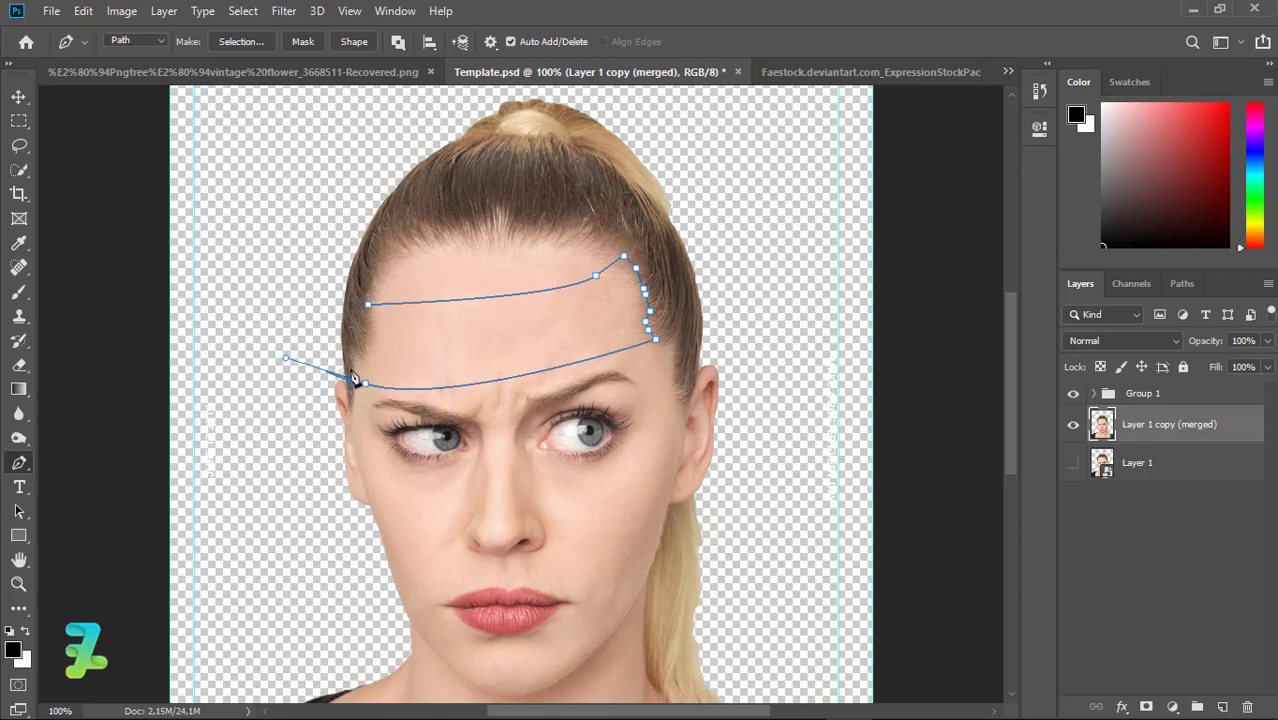
{"action": "key", "text": "ctrl+z"}
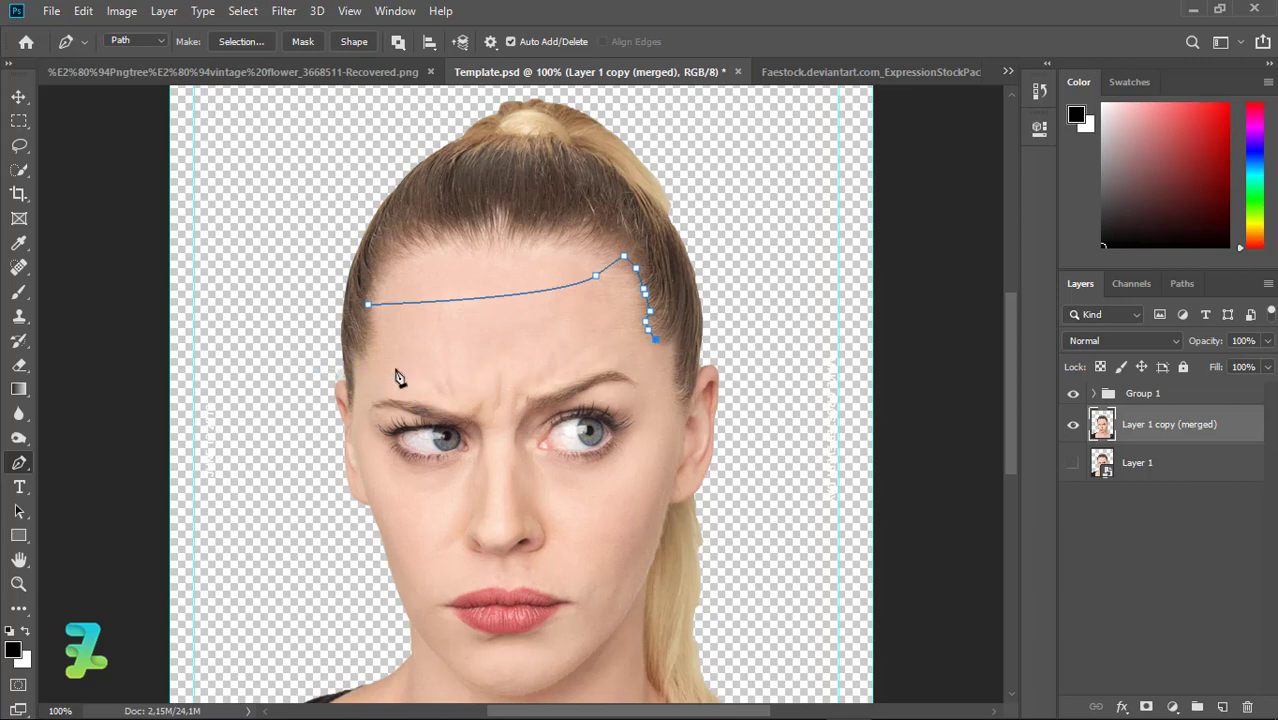
{"action": "left_click_drag", "start_coordinate": [395, 372], "coordinate": [350, 362]}
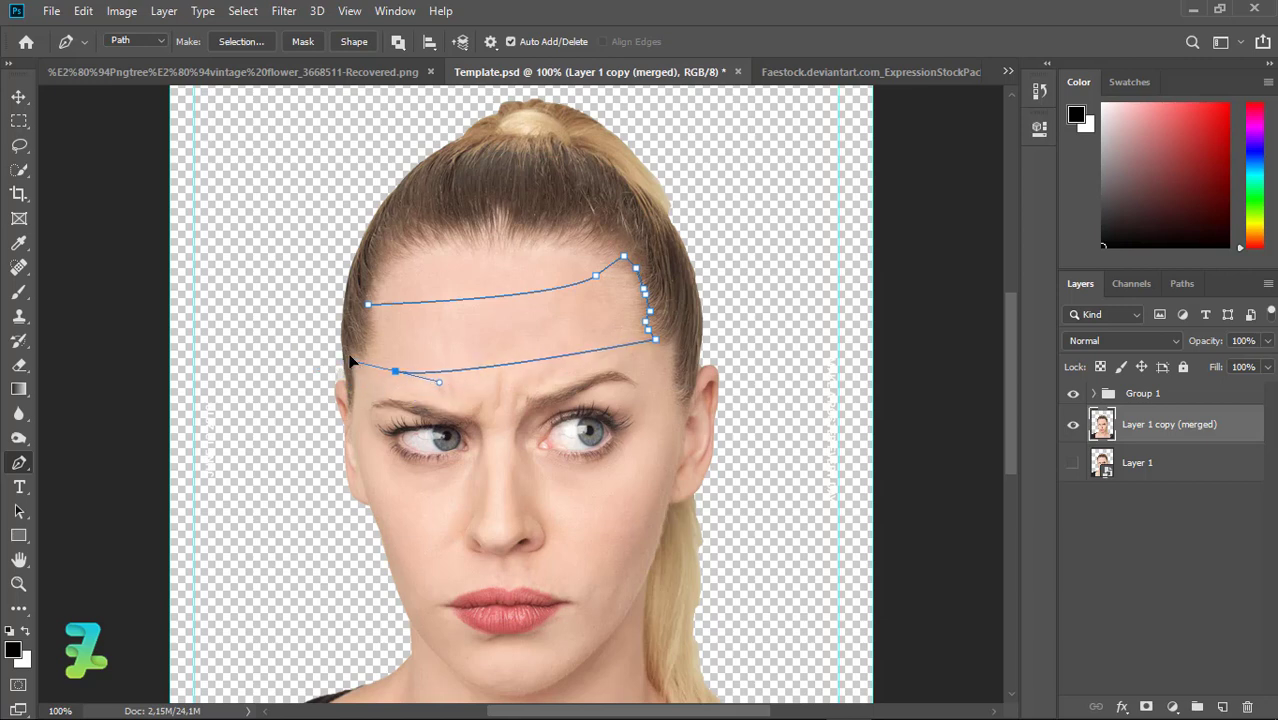
{"action": "left_click", "coordinate": [350, 361]}
{"action": "left_click", "coordinate": [359, 359]}
{"action": "left_click", "coordinate": [370, 332]}
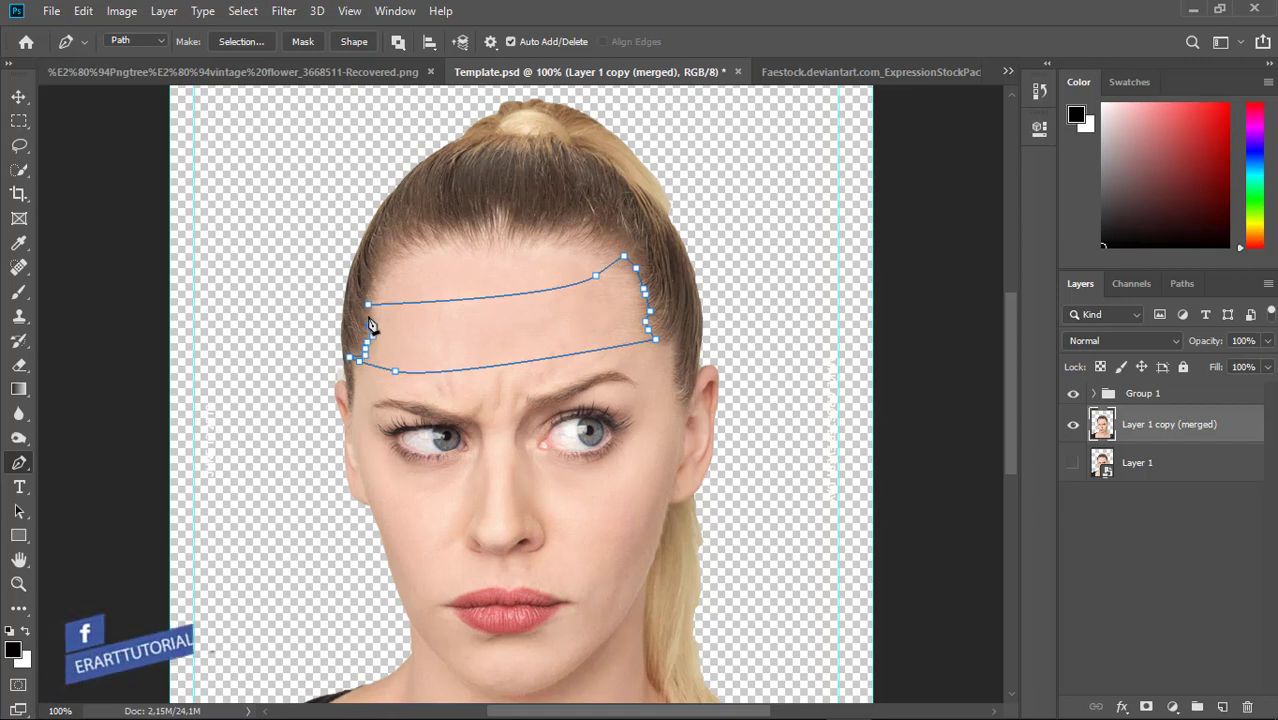
{"action": "left_click", "coordinate": [368, 305]}
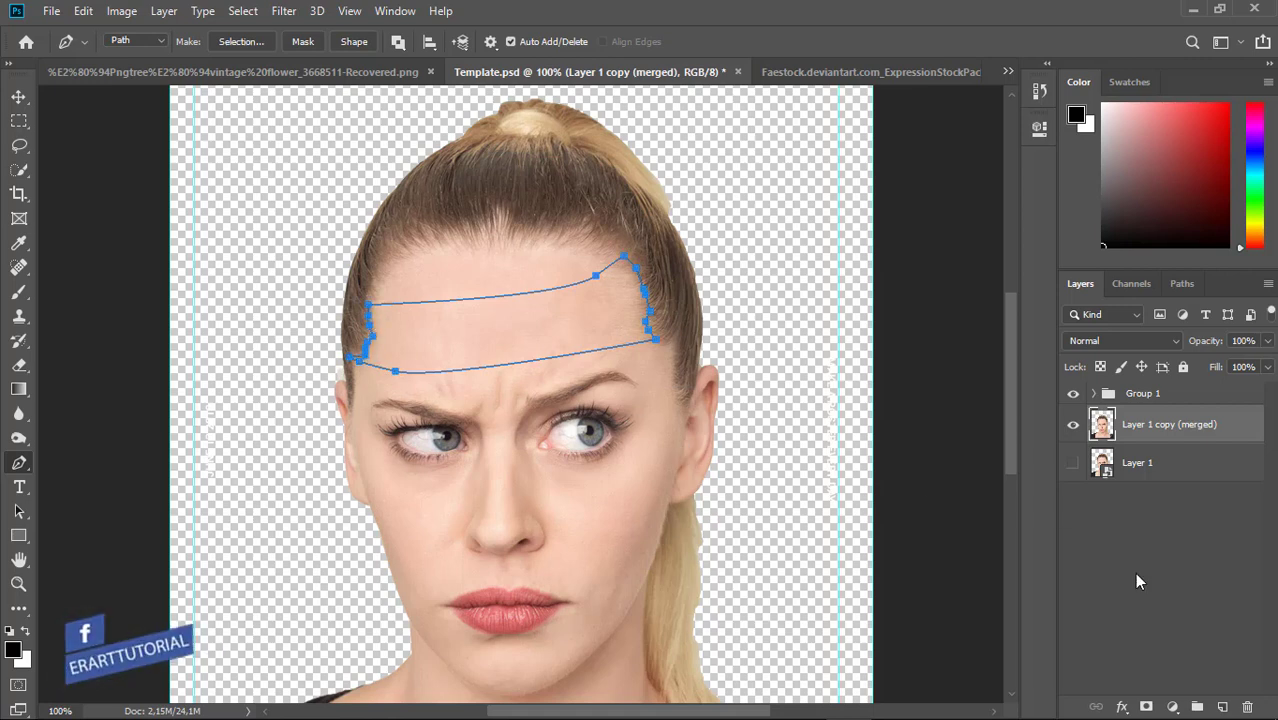
{"action": "right_click", "coordinate": [528, 337]}
{"action": "left_click", "coordinate": [311, 229]}
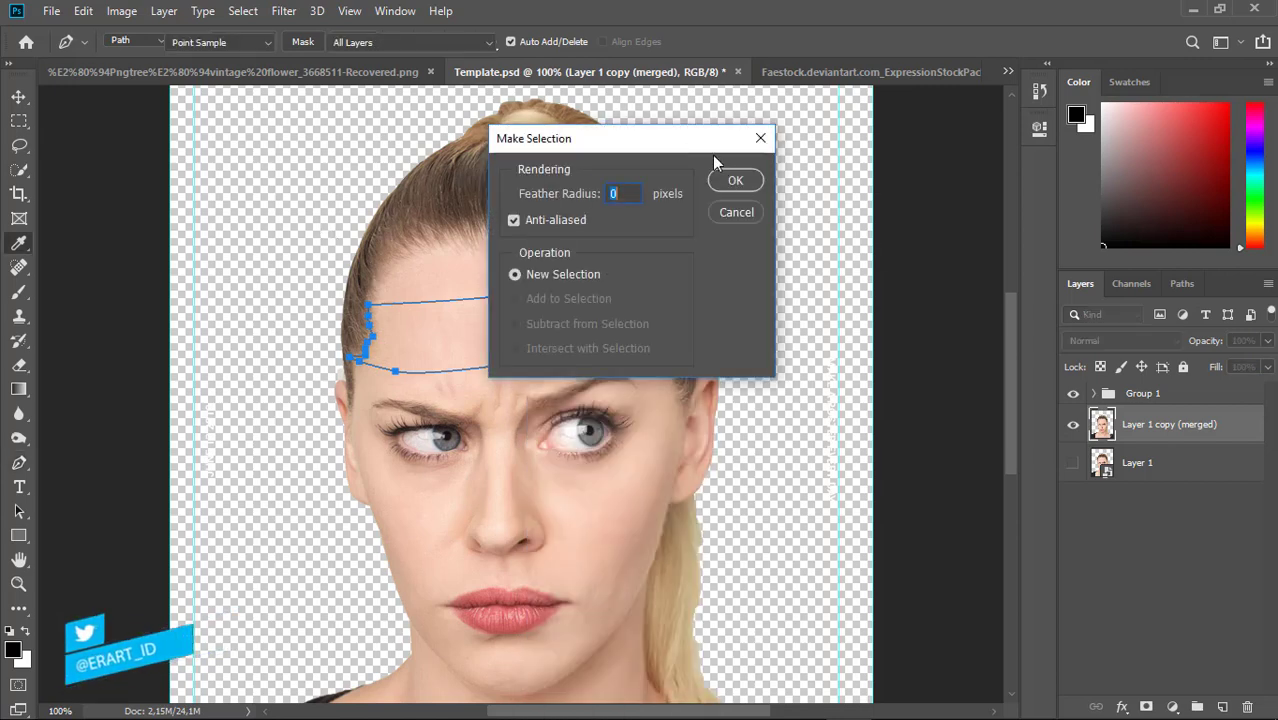
Make a 0-pixel-feather selection of the forehead band, add a layer mask and invert it
{"action": "left_click", "coordinate": [735, 181]}
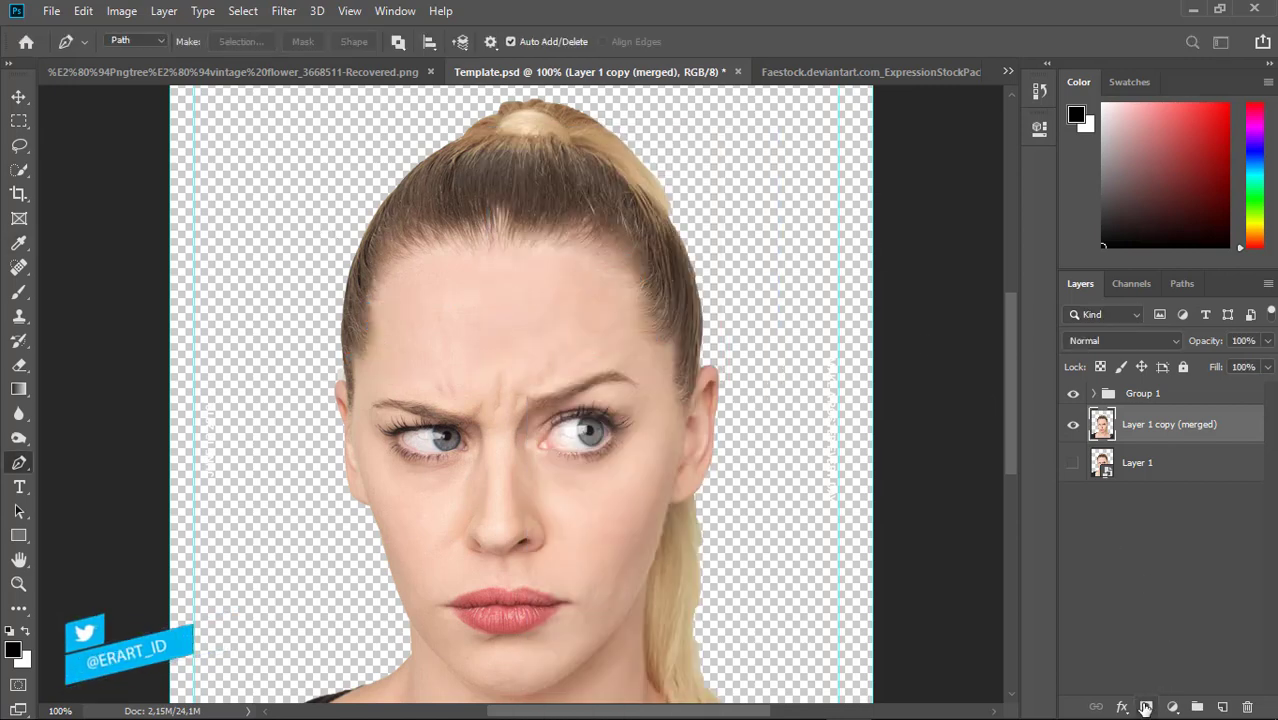
{"action": "left_click", "coordinate": [1146, 707]}
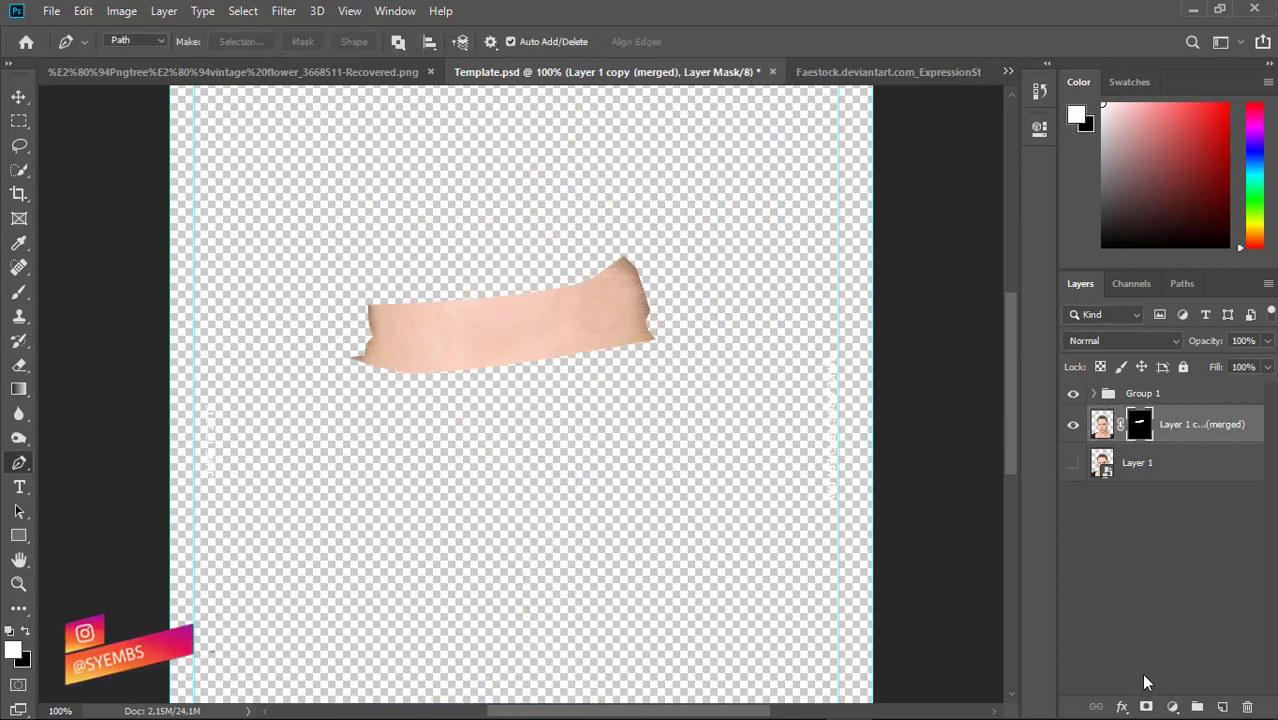
{"action": "key", "text": "ctrl+i"}
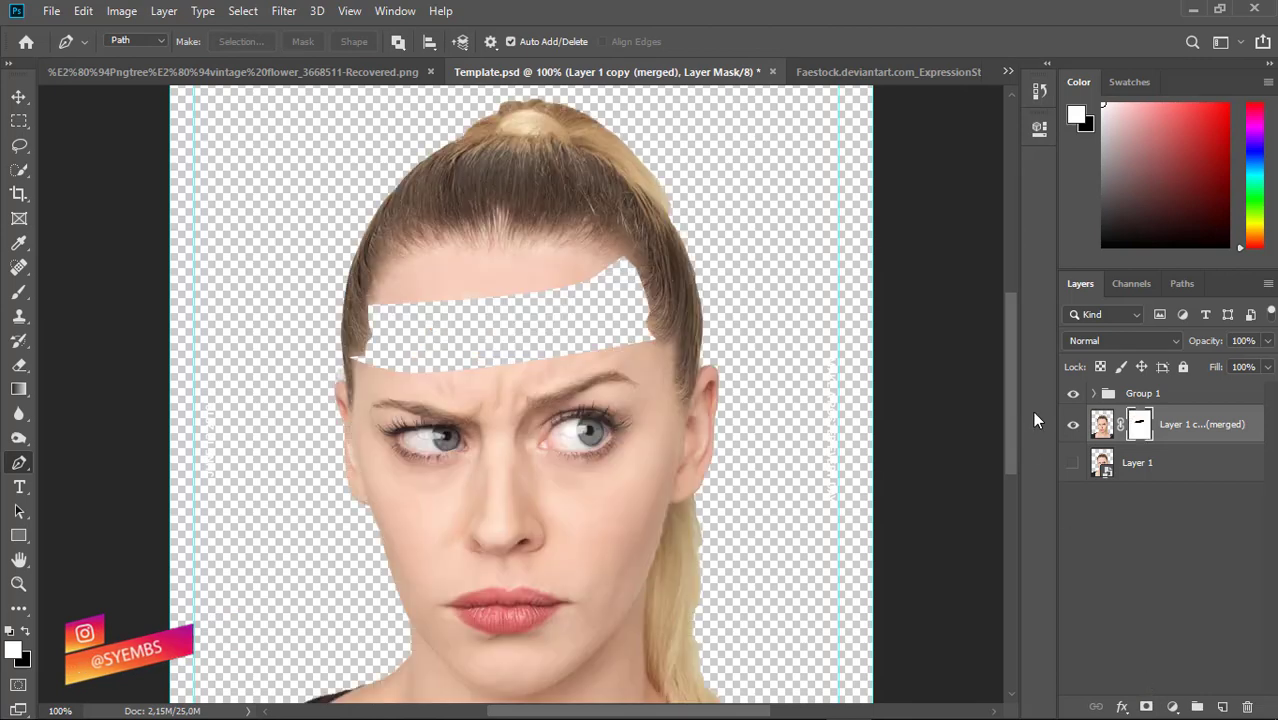
{"action": "left_click", "coordinate": [20, 290]}
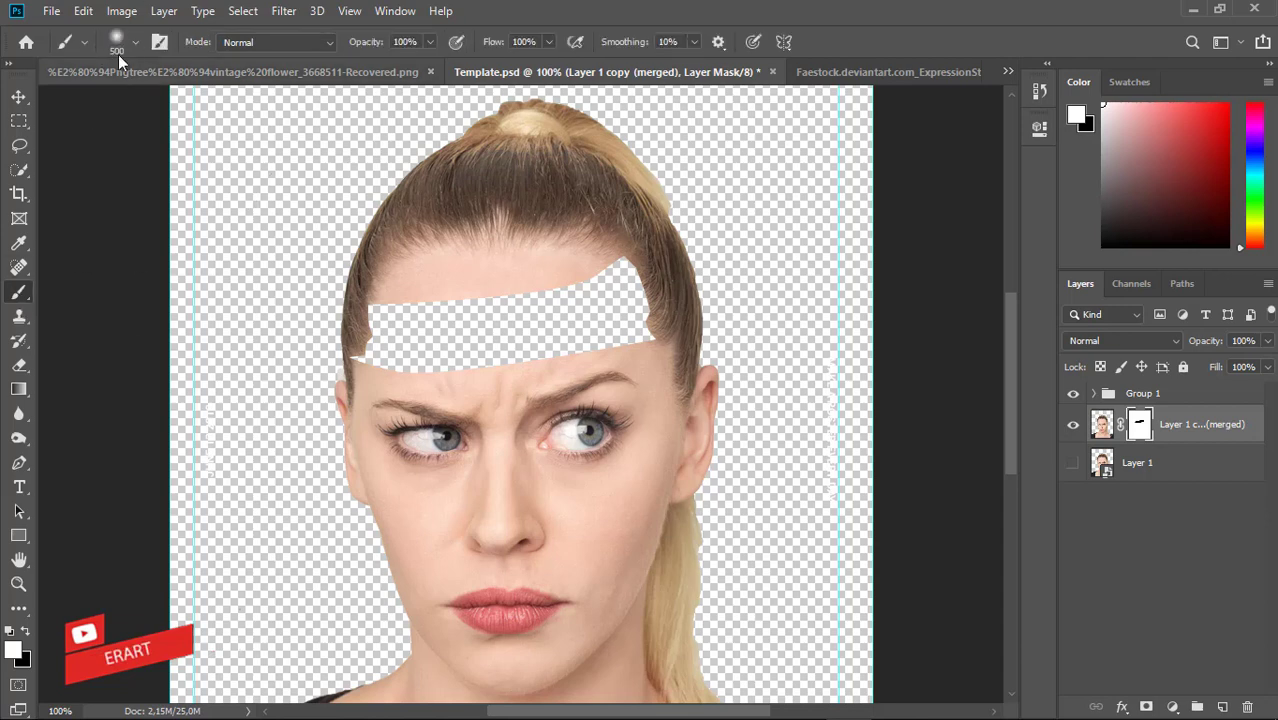
With a 100% hard, about 15 px brush, paint black on the mask to widen the left-temple gap
{"action": "left_click", "coordinate": [133, 43]}
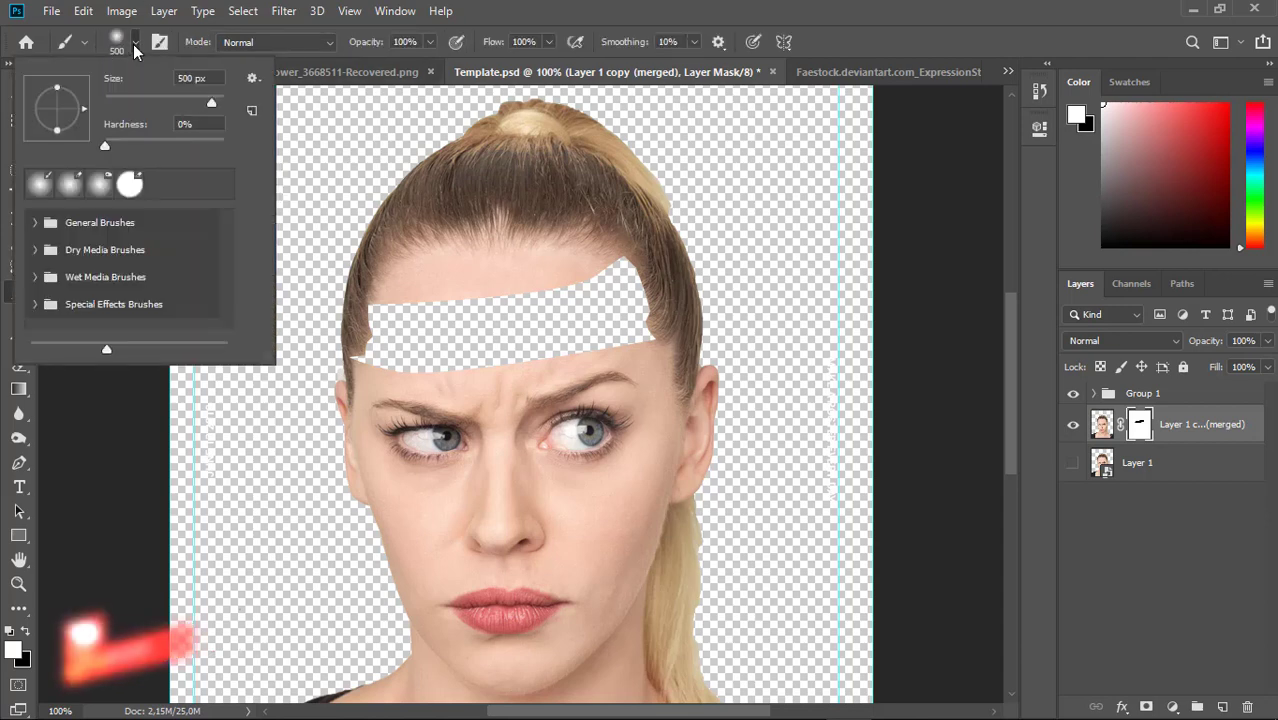
{"action": "left_click_drag", "start_coordinate": [108, 145], "coordinate": [229, 145]}
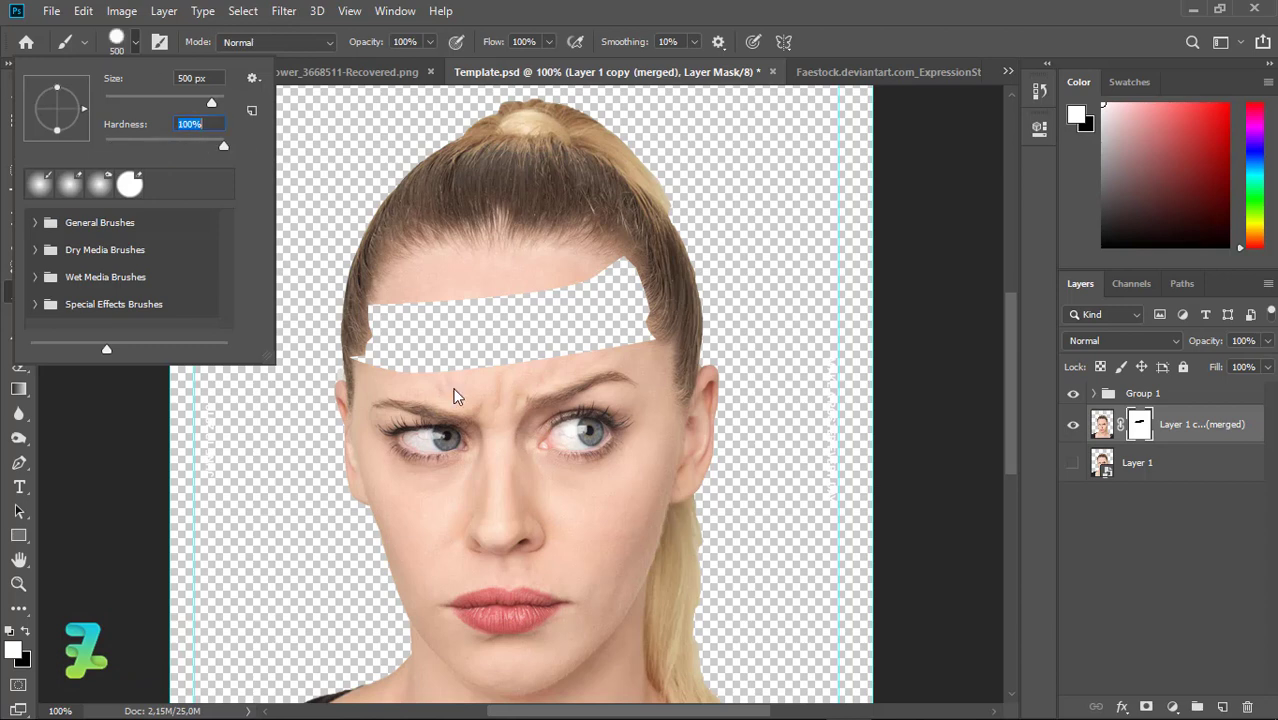
{"action": "key", "text": "Return"}
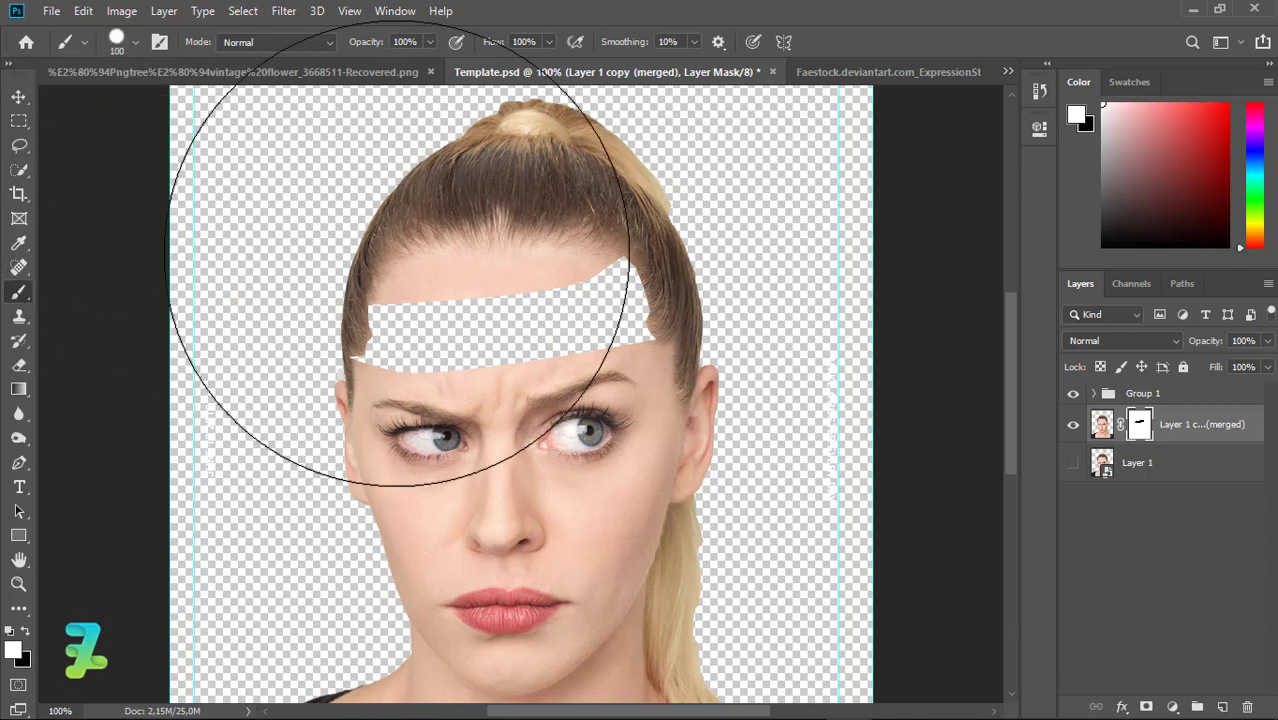
{"action": "key", "text": "bracketleft"}
{"action": "key", "text": "bracketleft"}
{"action": "key", "text": "bracketleft"}
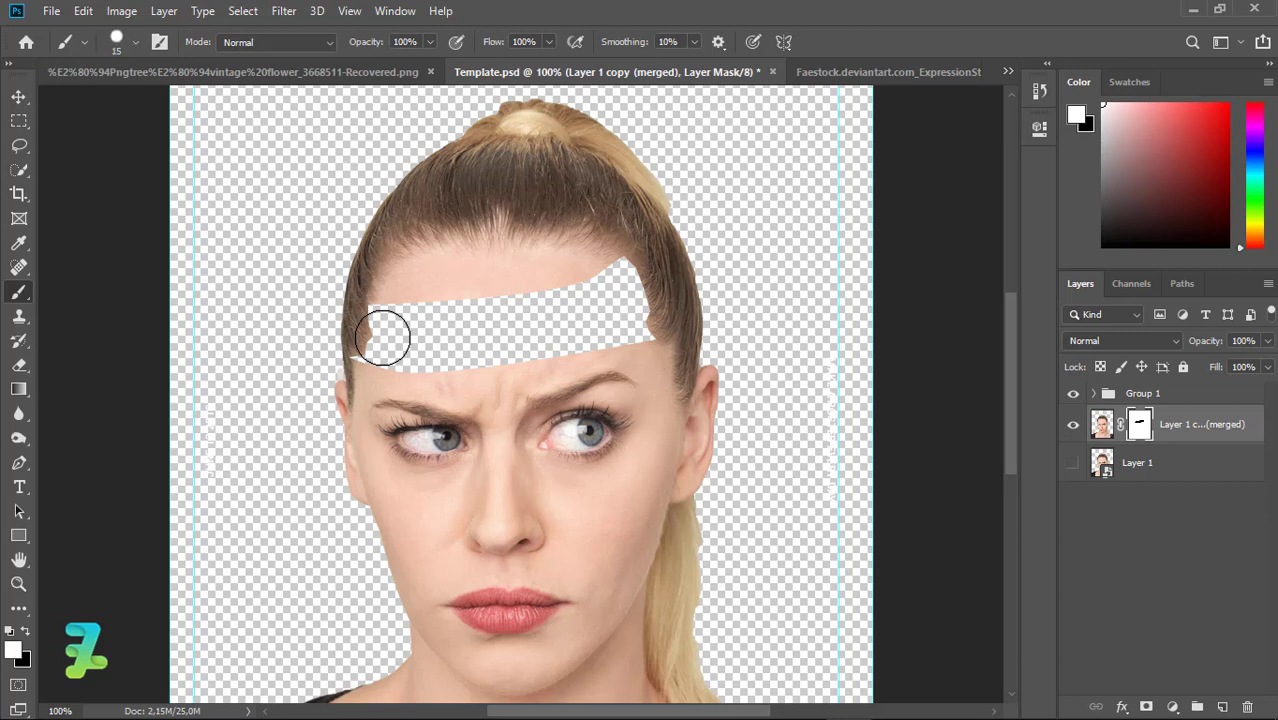
{"action": "key", "text": "bracketleft"}
{"action": "key", "text": "bracketleft"}
{"action": "key", "text": "bracketleft"}
{"action": "left_click", "coordinate": [30, 626]}
{"action": "key", "text": "d"}
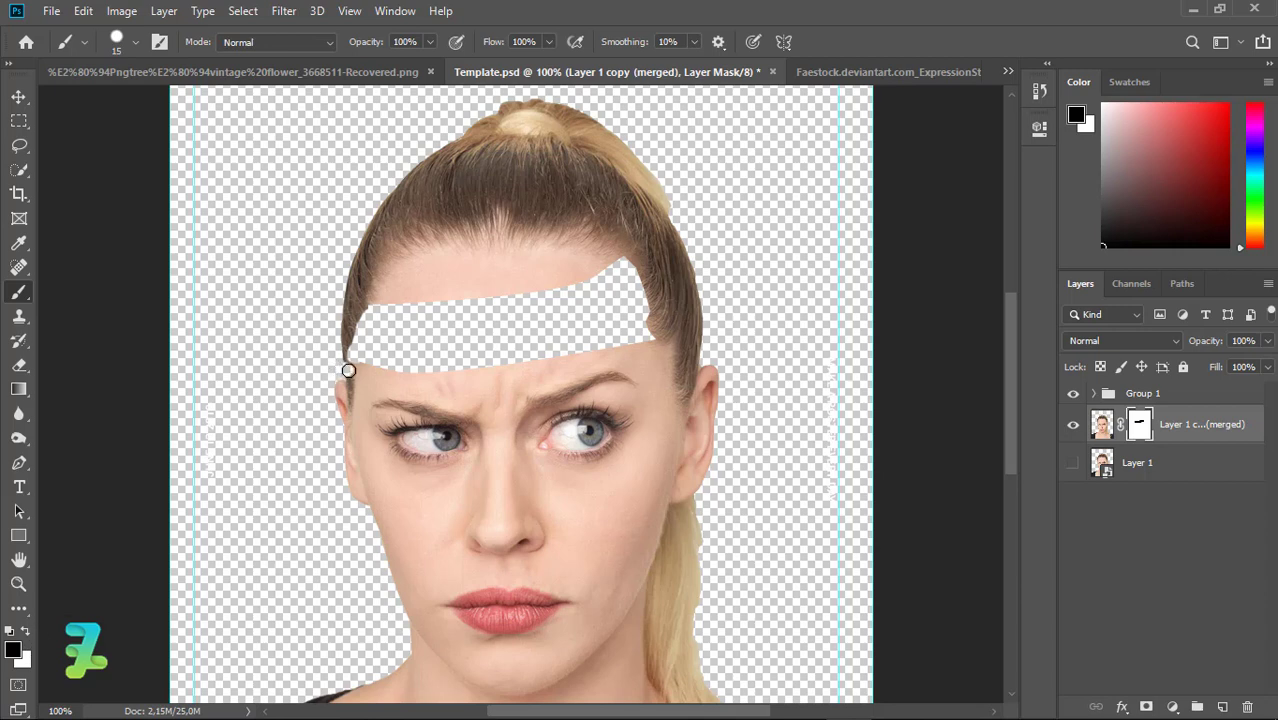
{"action": "left_click", "coordinate": [26, 631]}
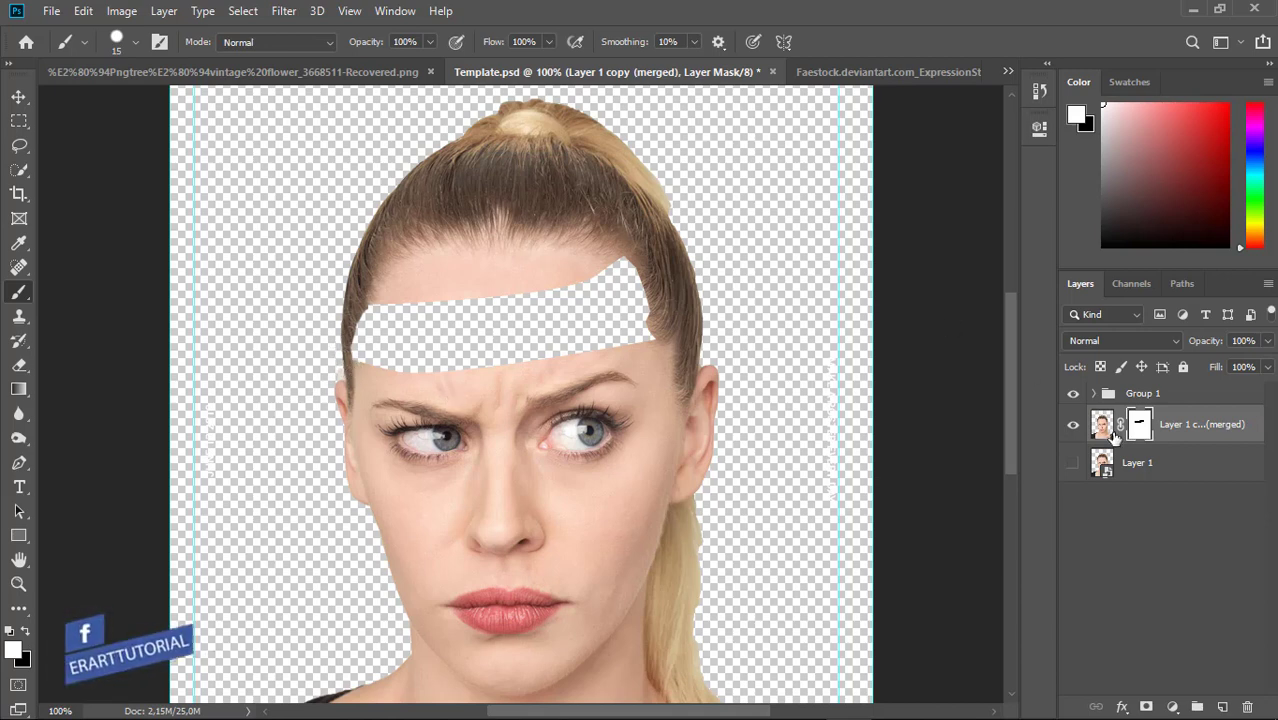
Outline a wavy band beneath the eyes across the nose and cheeks with the Pen tool
{"action": "left_click", "coordinate": [20, 466]}
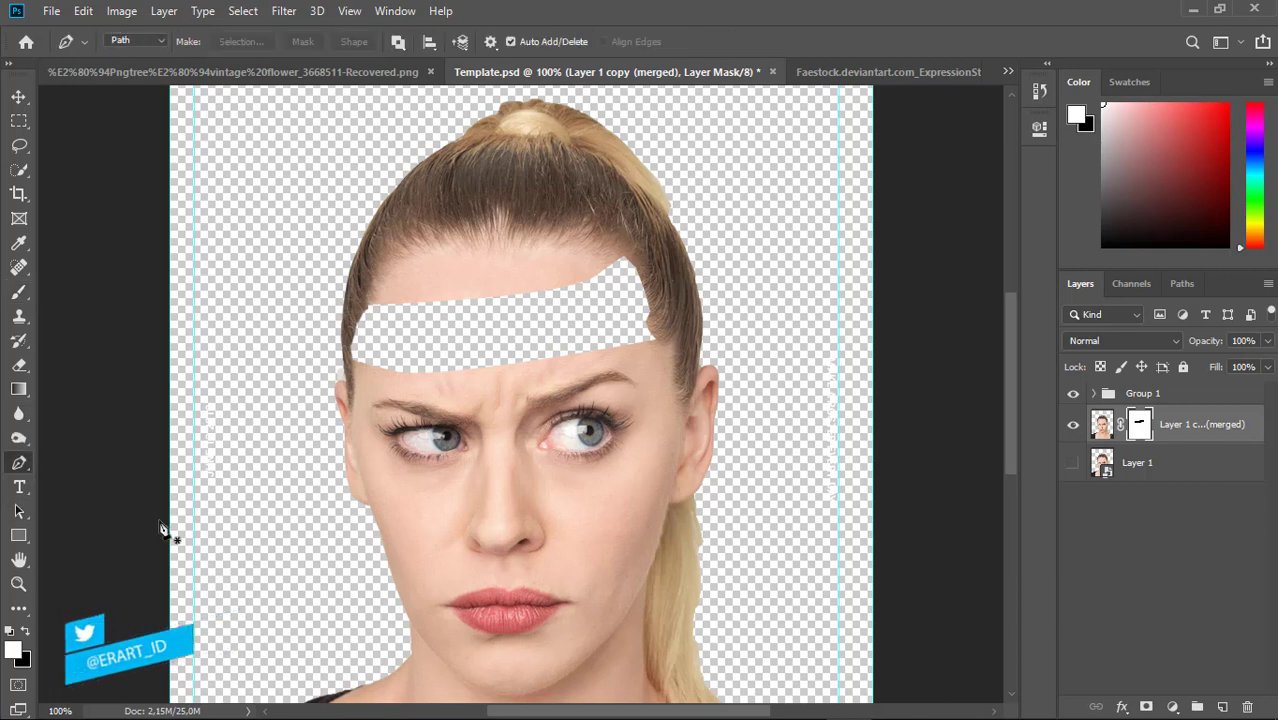
{"action": "left_click", "coordinate": [353, 443]}
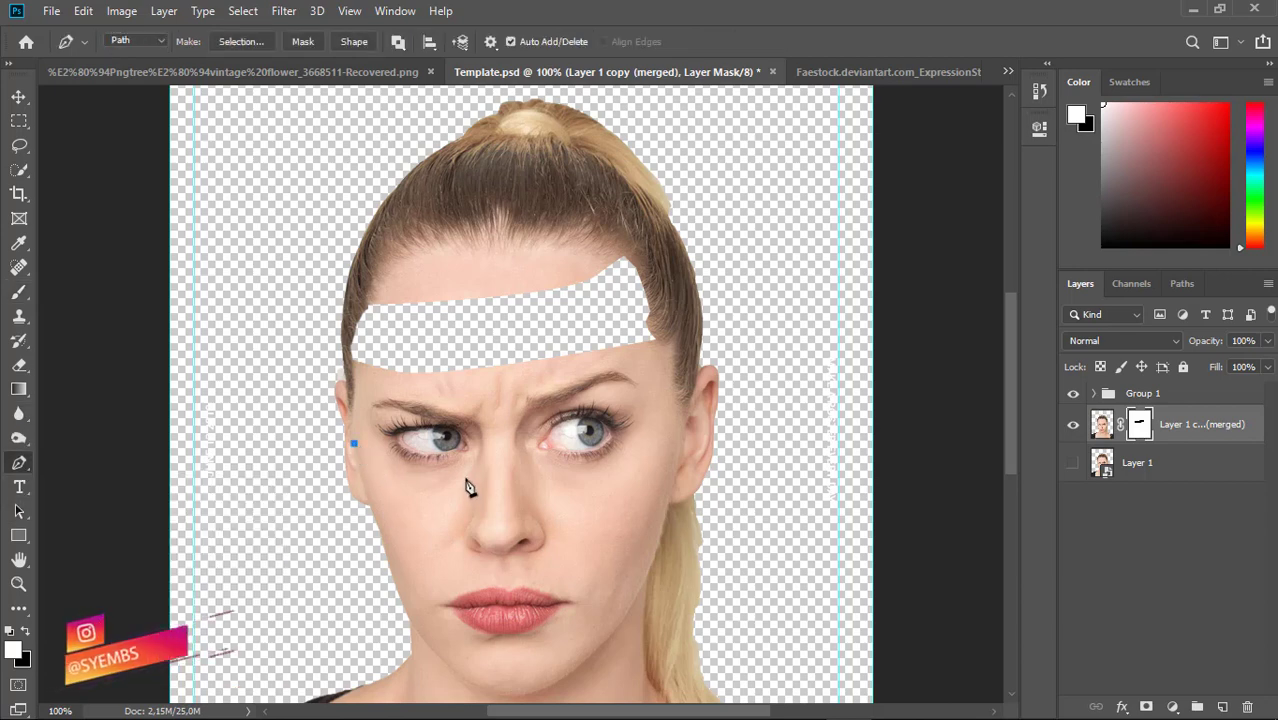
{"action": "left_click_drag", "start_coordinate": [441, 471], "coordinate": [477, 464]}
{"action": "left_click", "coordinate": [484, 462]}
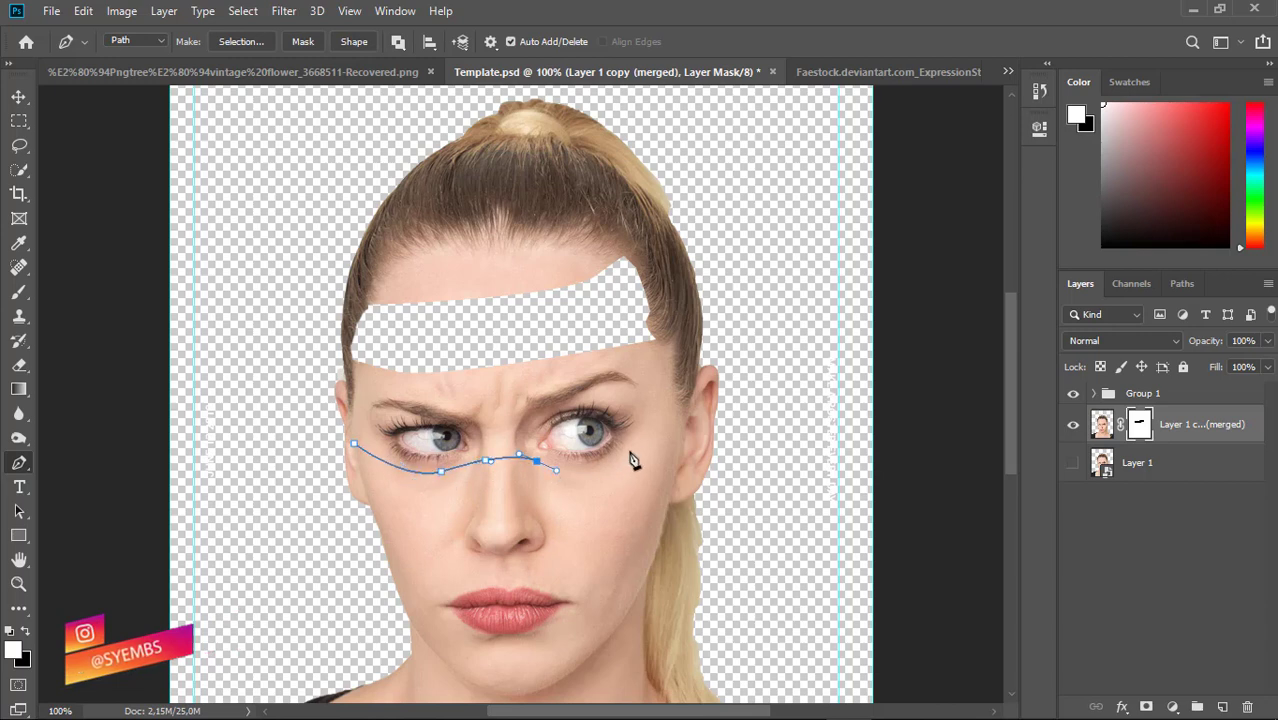
{"action": "left_click", "coordinate": [678, 408]}
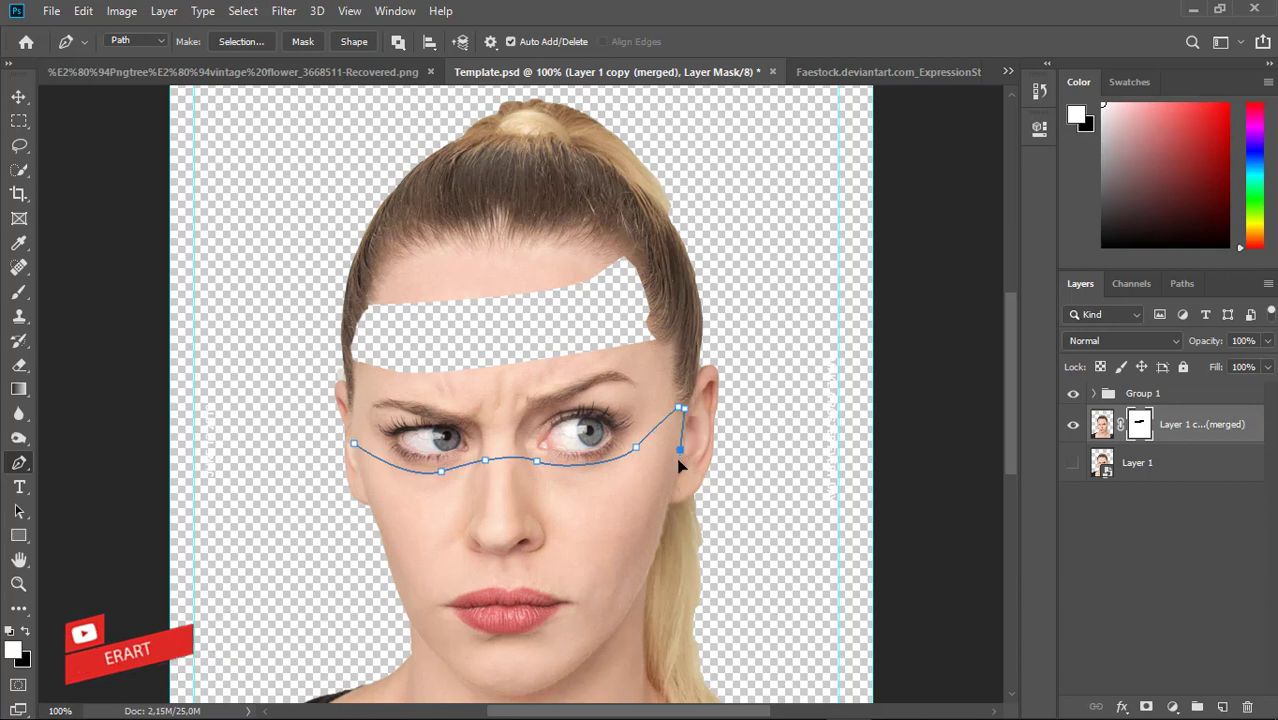
{"action": "left_click", "coordinate": [666, 511]}
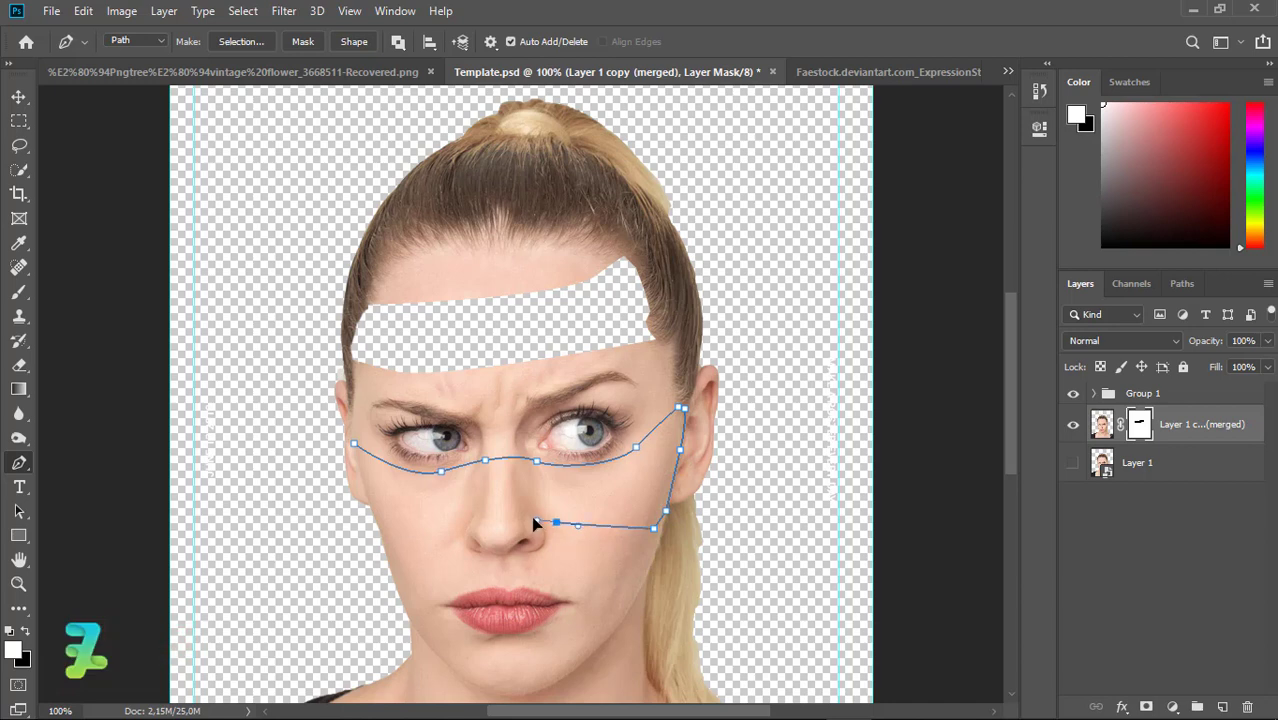
{"action": "left_click_drag", "start_coordinate": [535, 521], "coordinate": [521, 513]}
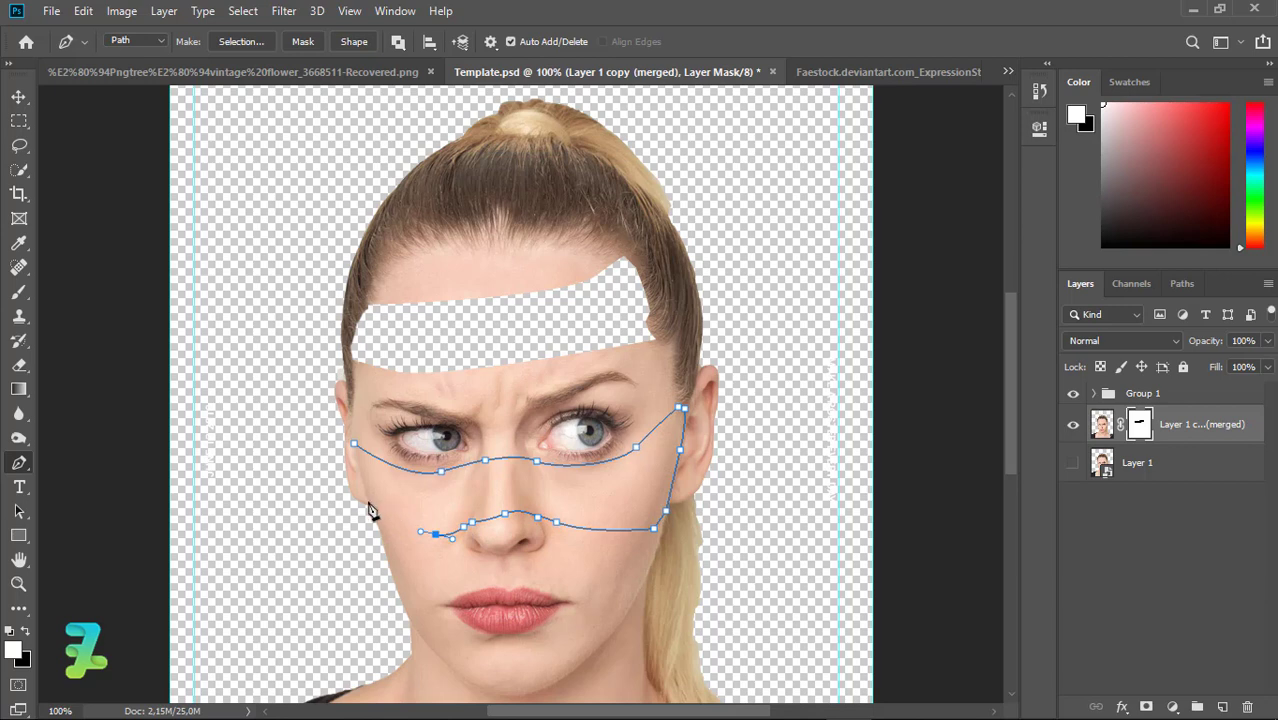
{"action": "left_click", "coordinate": [355, 446]}
Turn the under-eye path into a selection and paint it black on the mask with a 150 px brush
{"action": "right_click", "coordinate": [357, 452]}
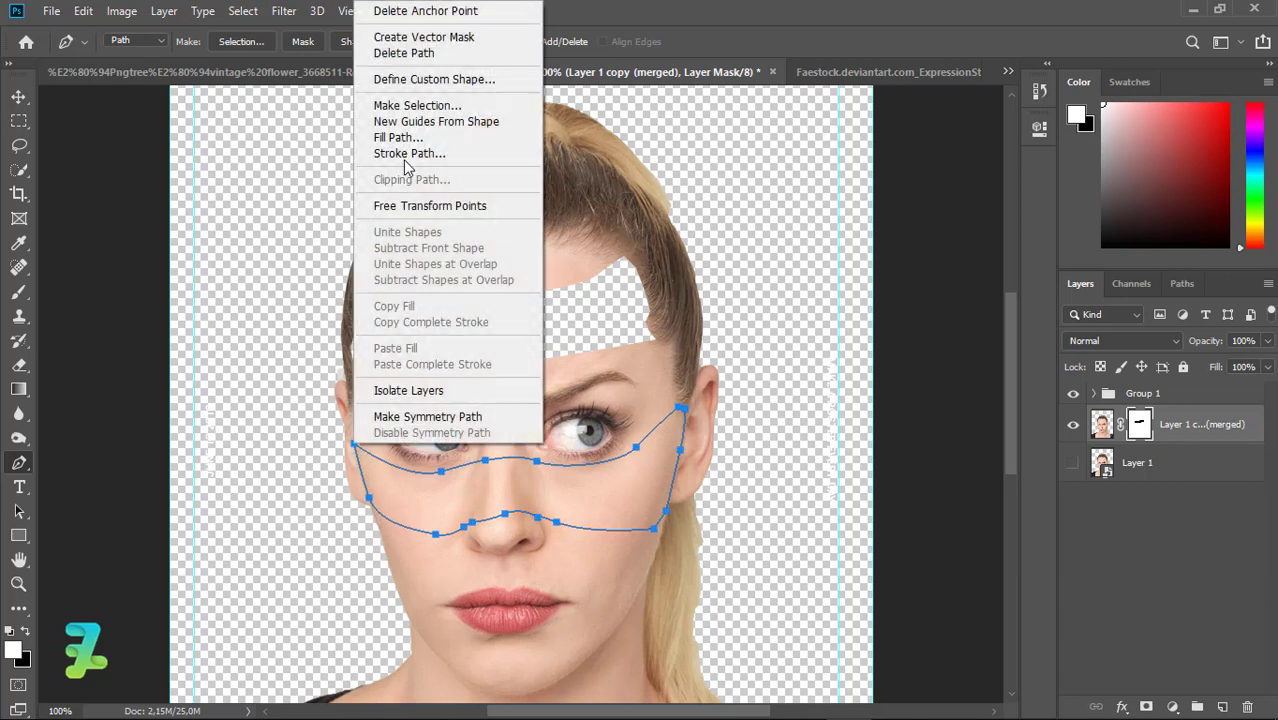
{"action": "left_click", "coordinate": [406, 108]}
{"action": "key", "text": "Return"}
{"action": "left_click", "coordinate": [19, 292]}
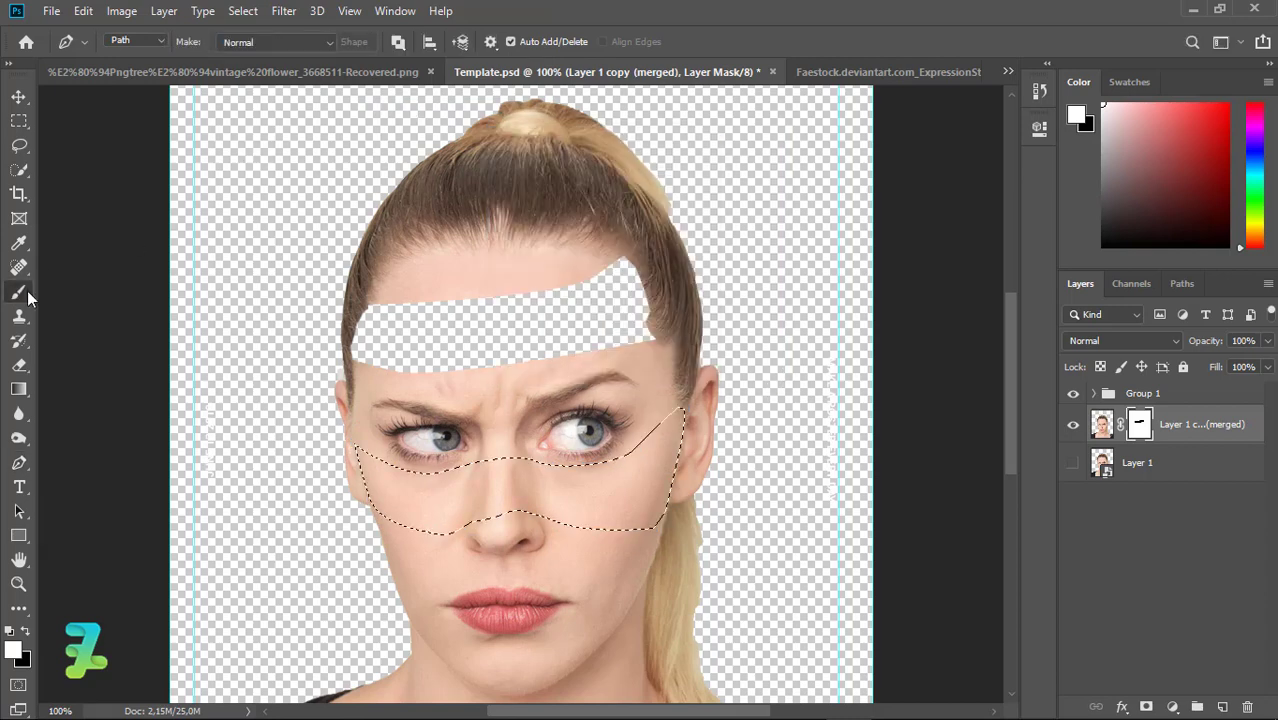
{"action": "key", "text": "bracketright"}
{"action": "key", "text": "bracketright"}
{"action": "key", "text": "bracketright"}
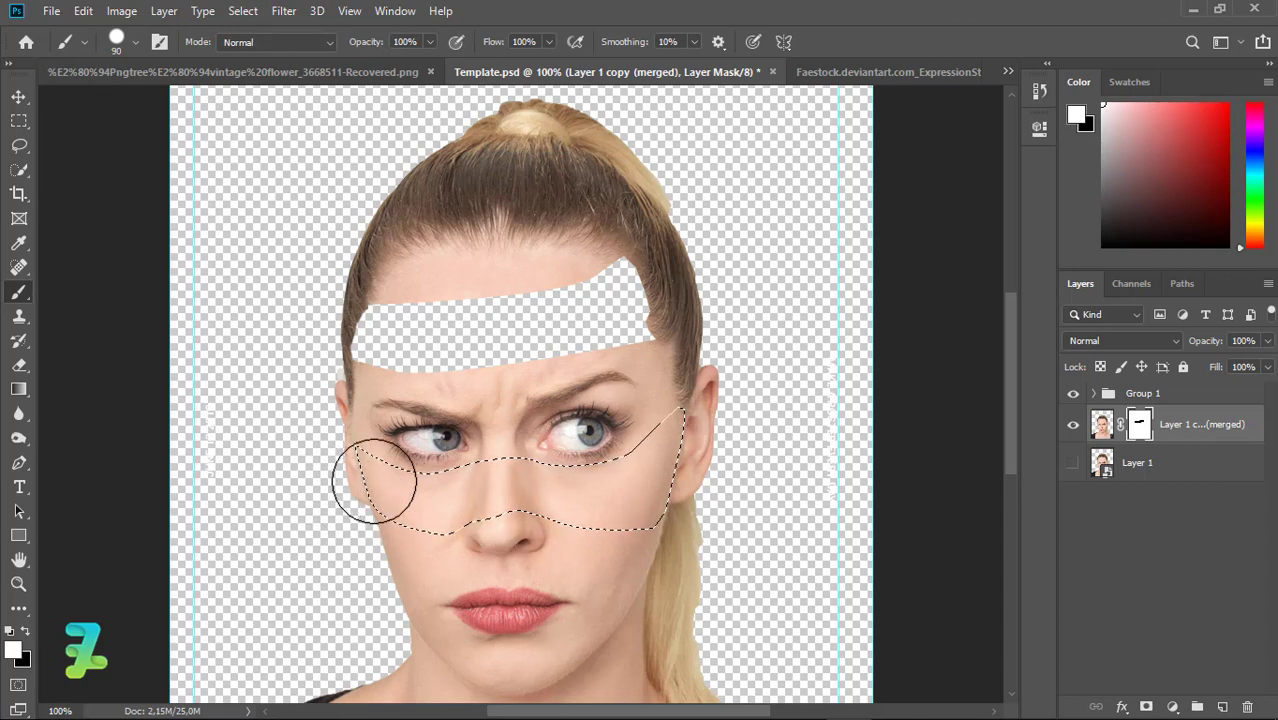
{"action": "key", "text": "bracketright"}
{"action": "key", "text": "bracketright"}
{"action": "key", "text": "bracketright"}
{"action": "key", "text": "x"}
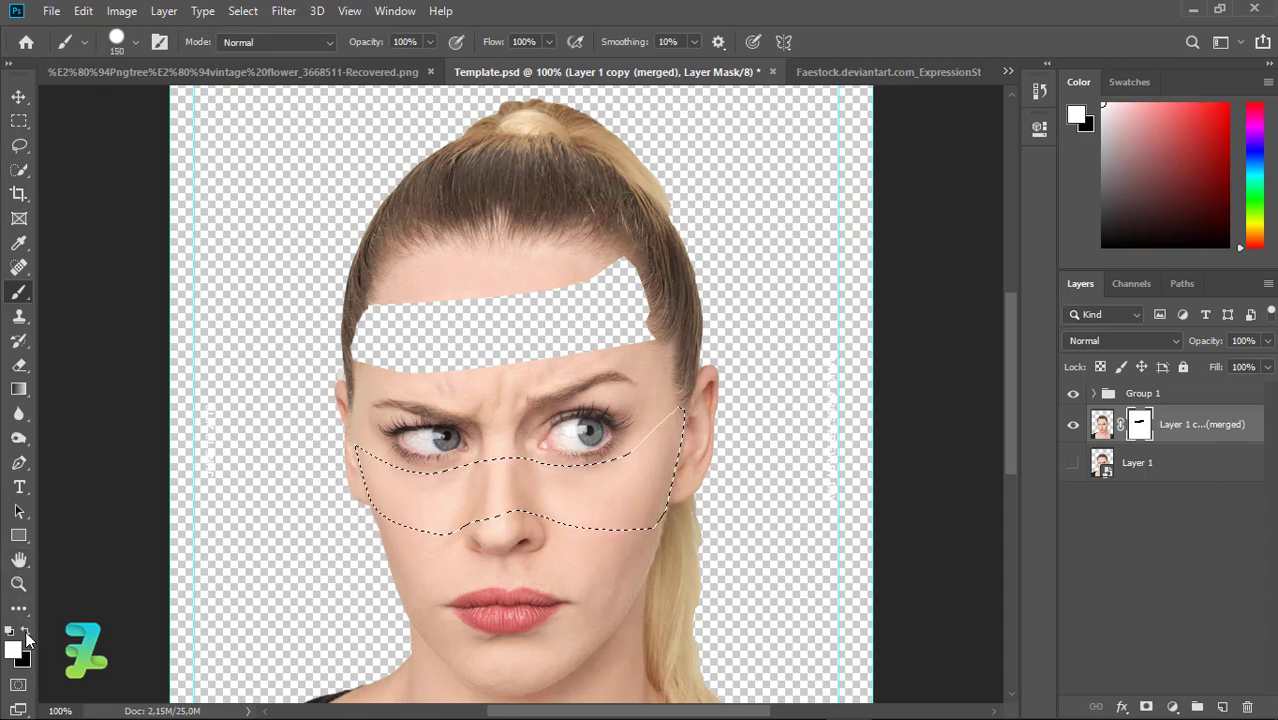
{"action": "left_click_drag", "start_coordinate": [334, 500], "coordinate": [715, 473]}
{"action": "key", "text": "ctrl+d"}
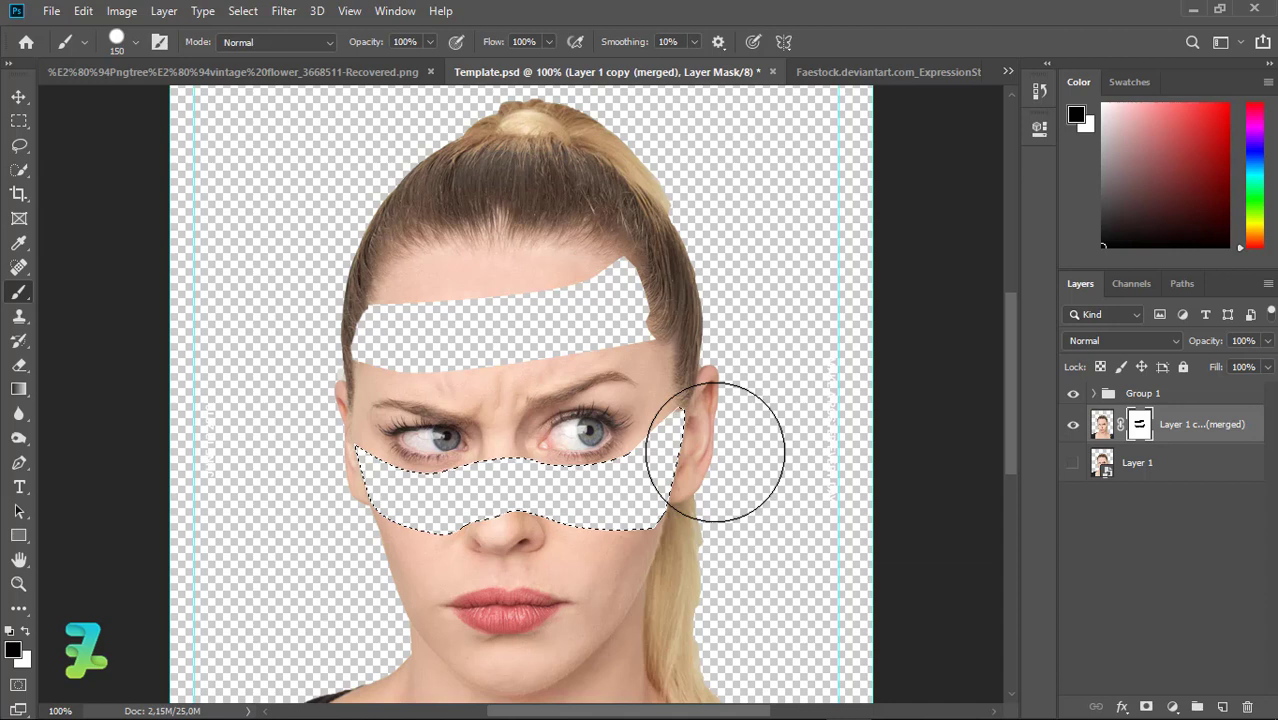
Pen-outline a curved band across the lips
{"action": "left_click", "coordinate": [20, 462]}
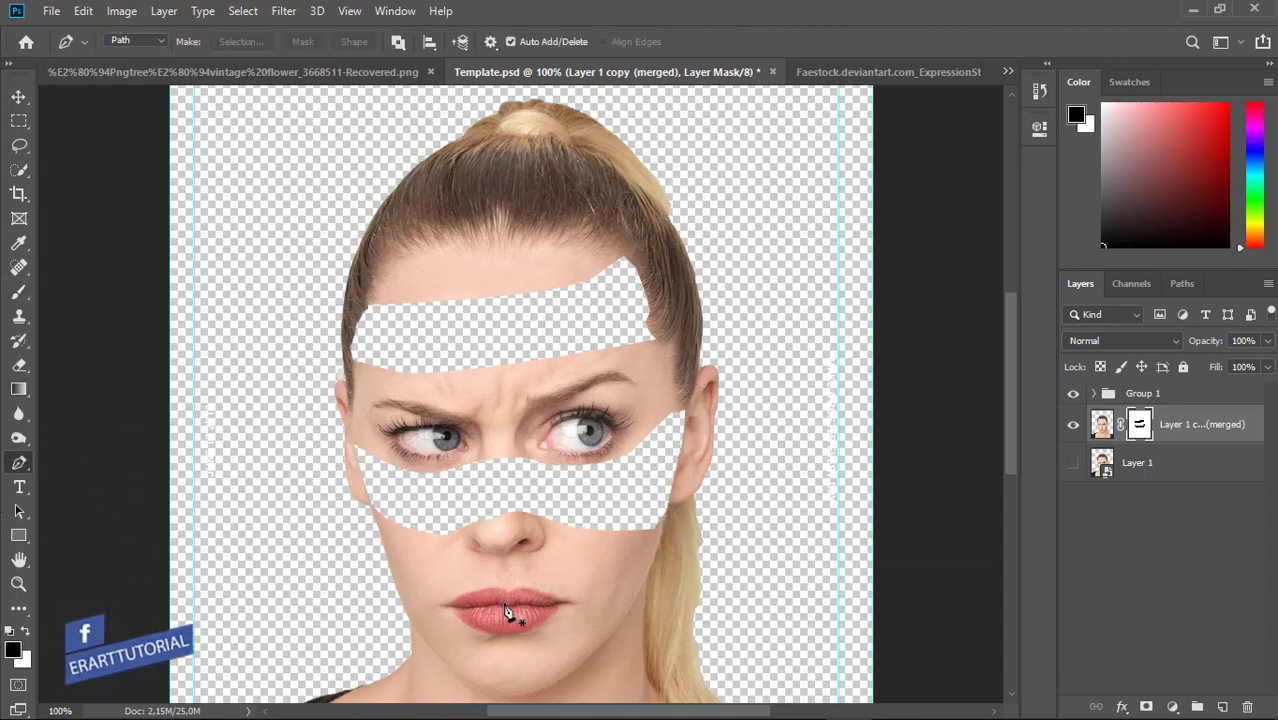
{"action": "left_click", "coordinate": [388, 566]}
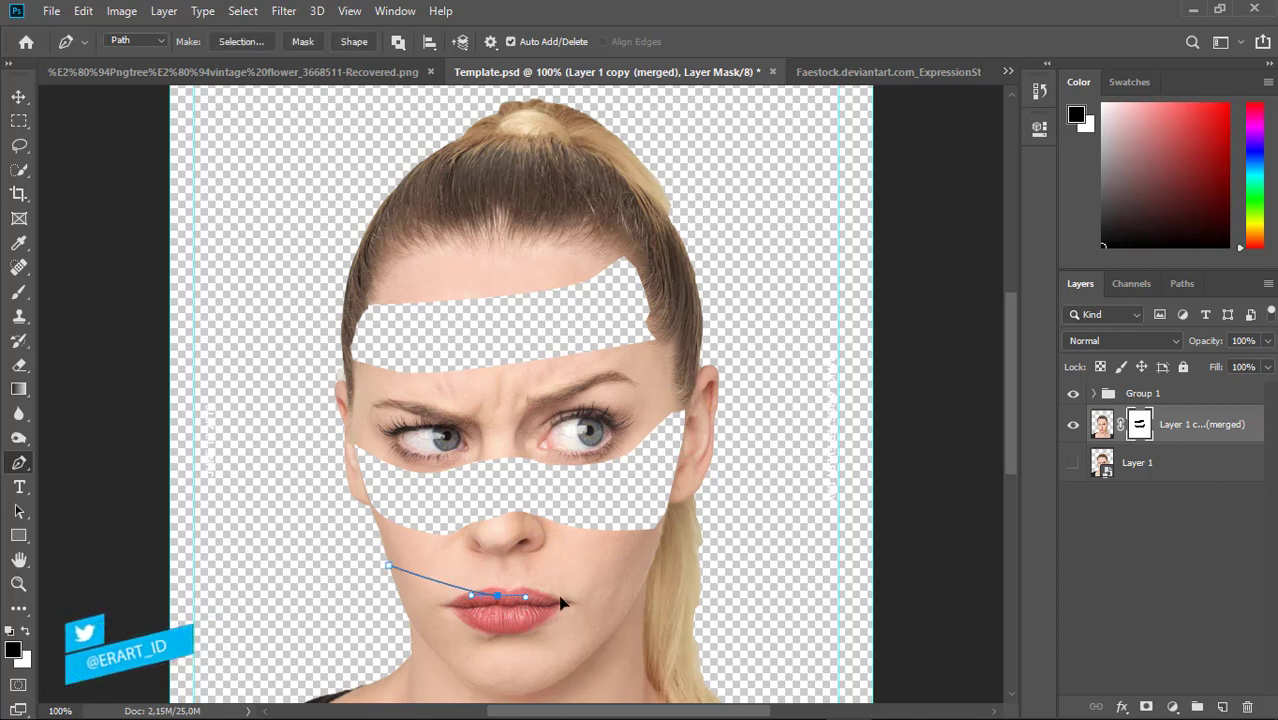
{"action": "left_click_drag", "start_coordinate": [588, 582], "coordinate": [607, 570]}
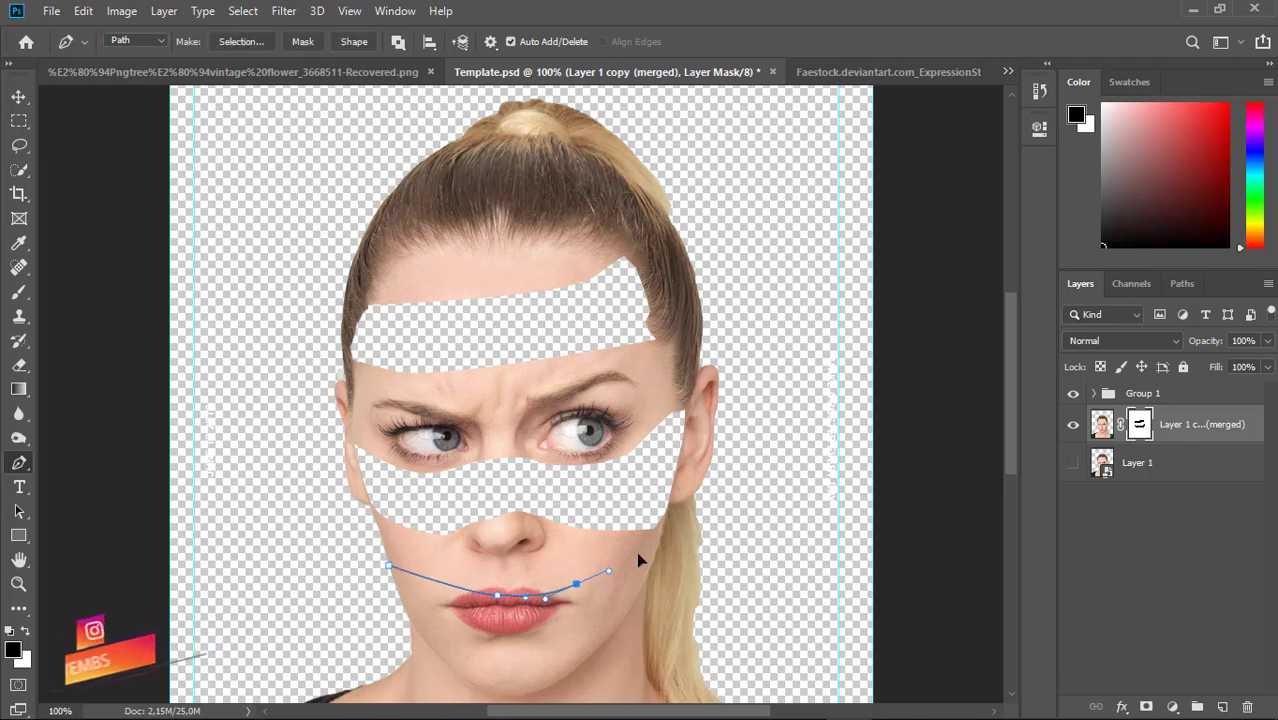
{"action": "left_click_drag", "start_coordinate": [638, 576], "coordinate": [655, 567]}
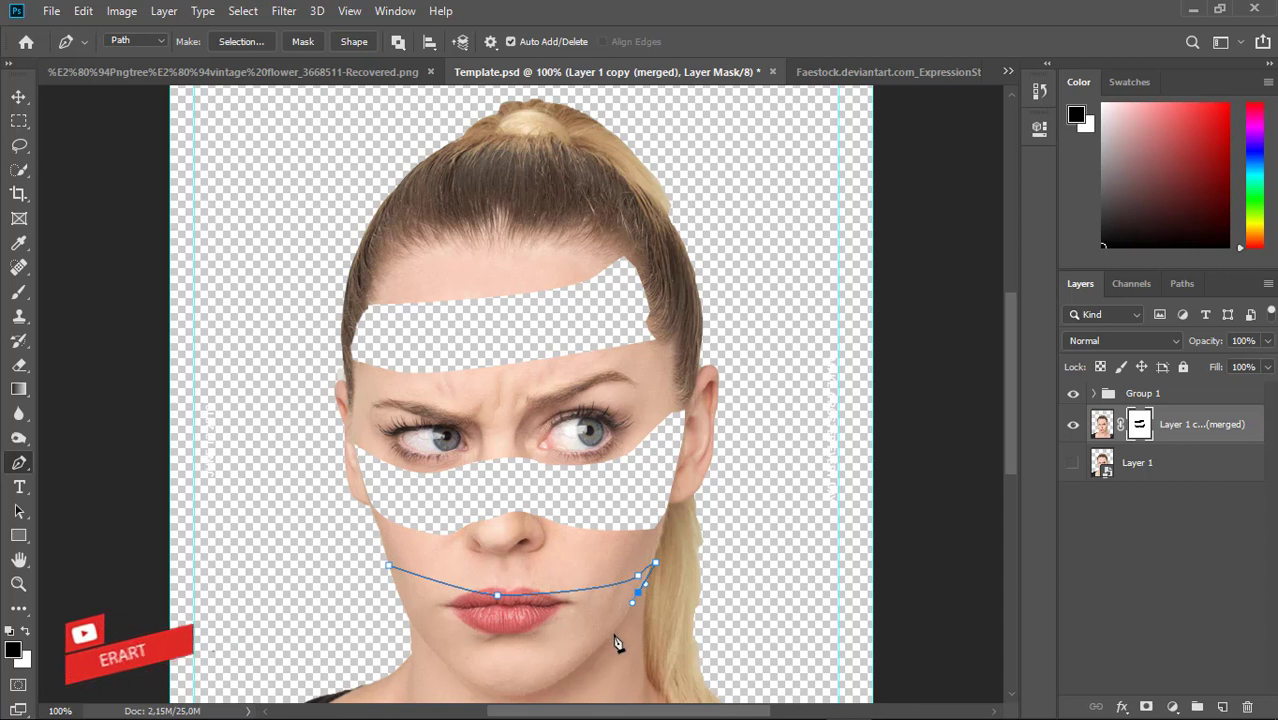
{"action": "left_click_drag", "start_coordinate": [459, 614], "coordinate": [381, 582]}
{"action": "key", "text": "ctrl+z"}
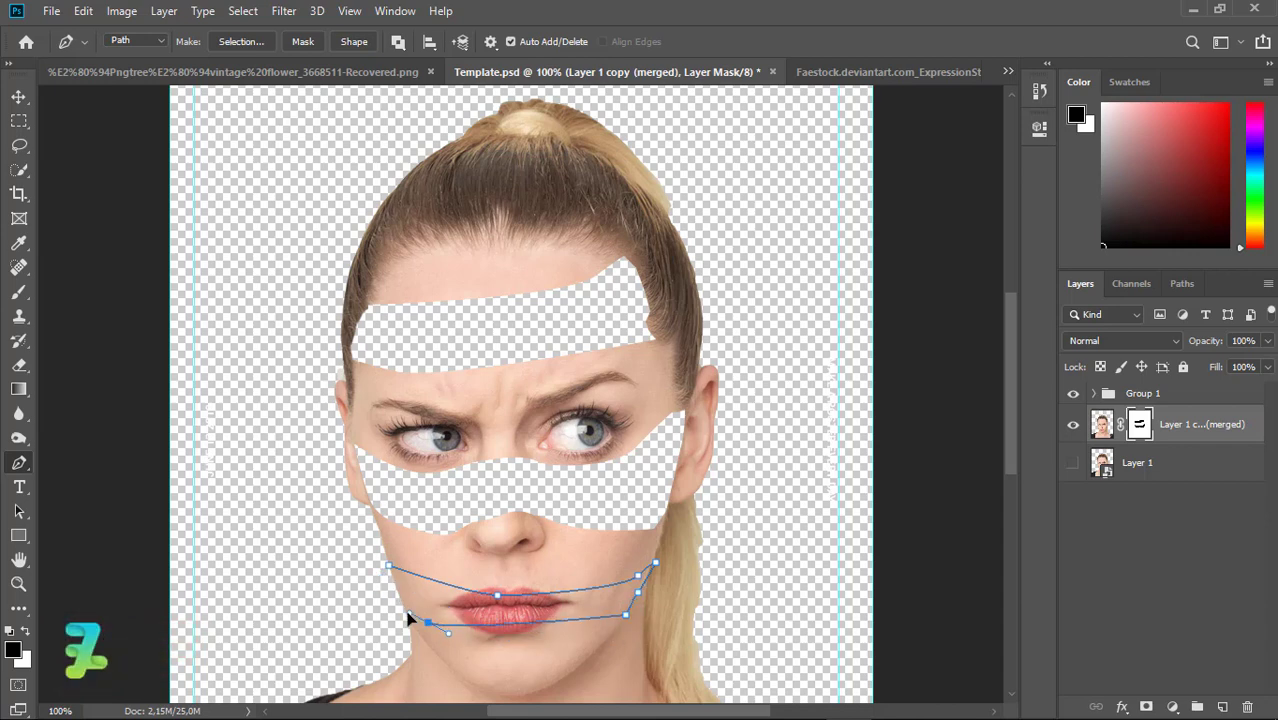
{"action": "left_click", "coordinate": [433, 605]}
{"action": "left_click_drag", "start_coordinate": [418, 597], "coordinate": [370, 571]}
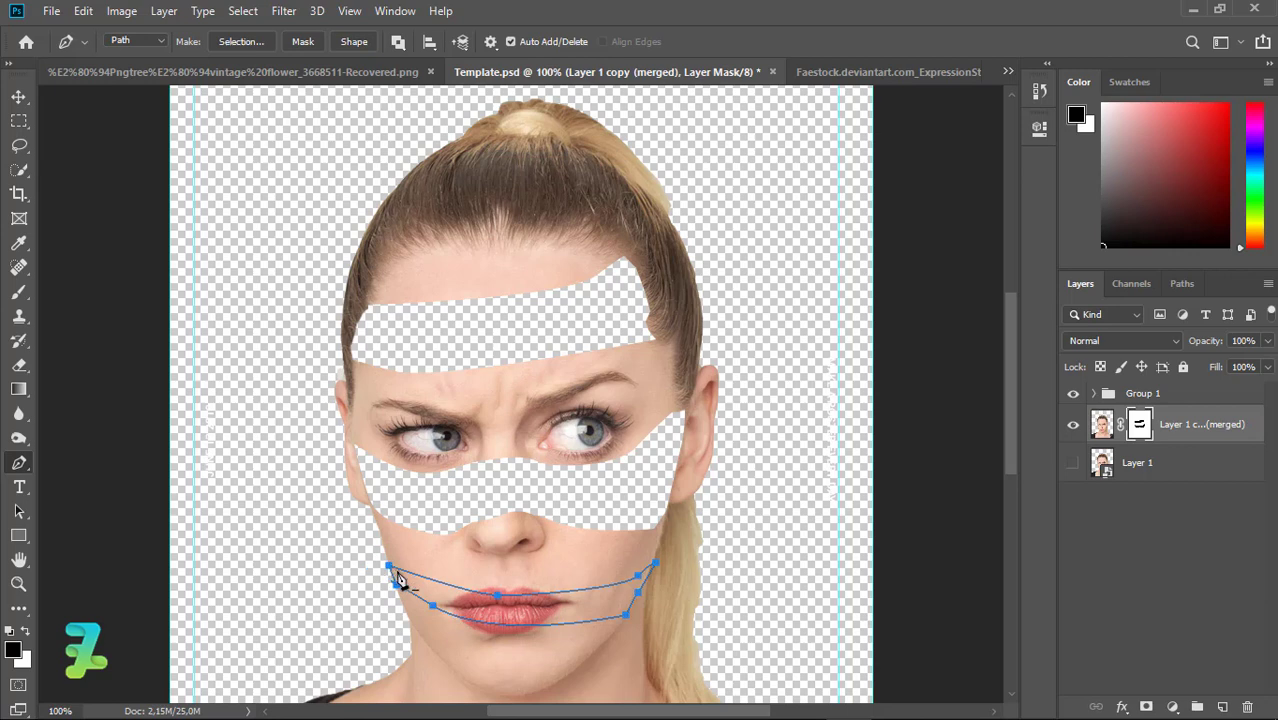
Convert the lip path to a selection, paint it black on the mask and deselect
{"action": "right_click", "coordinate": [395, 577]}
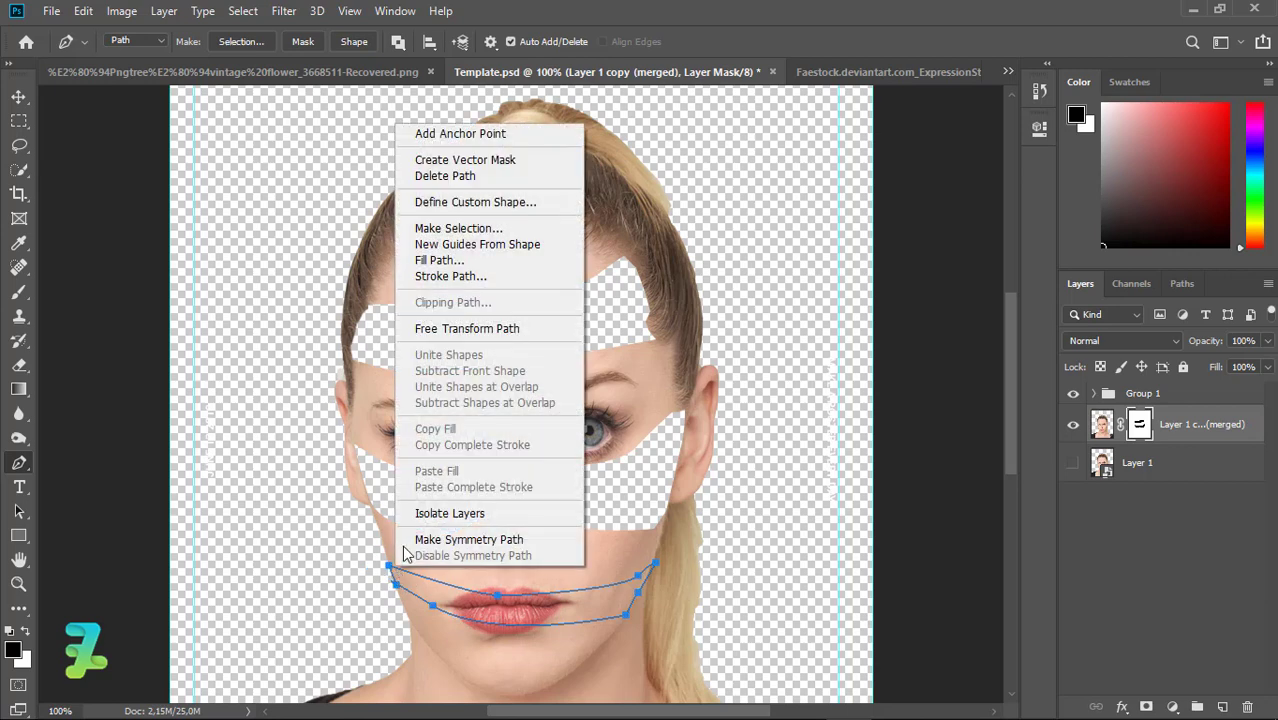
{"action": "left_click", "coordinate": [467, 229]}
{"action": "key", "text": "Return"}
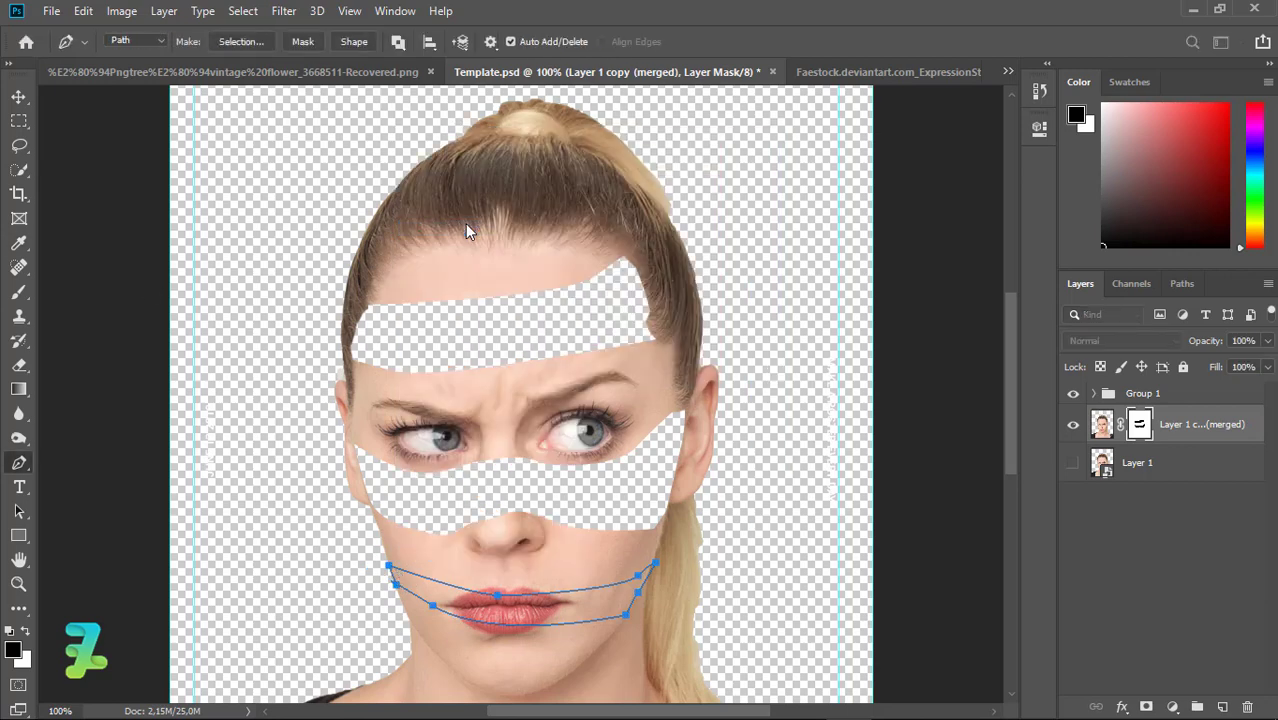
{"action": "left_click", "coordinate": [24, 286]}
{"action": "left_click_drag", "start_coordinate": [446, 537], "coordinate": [673, 605]}
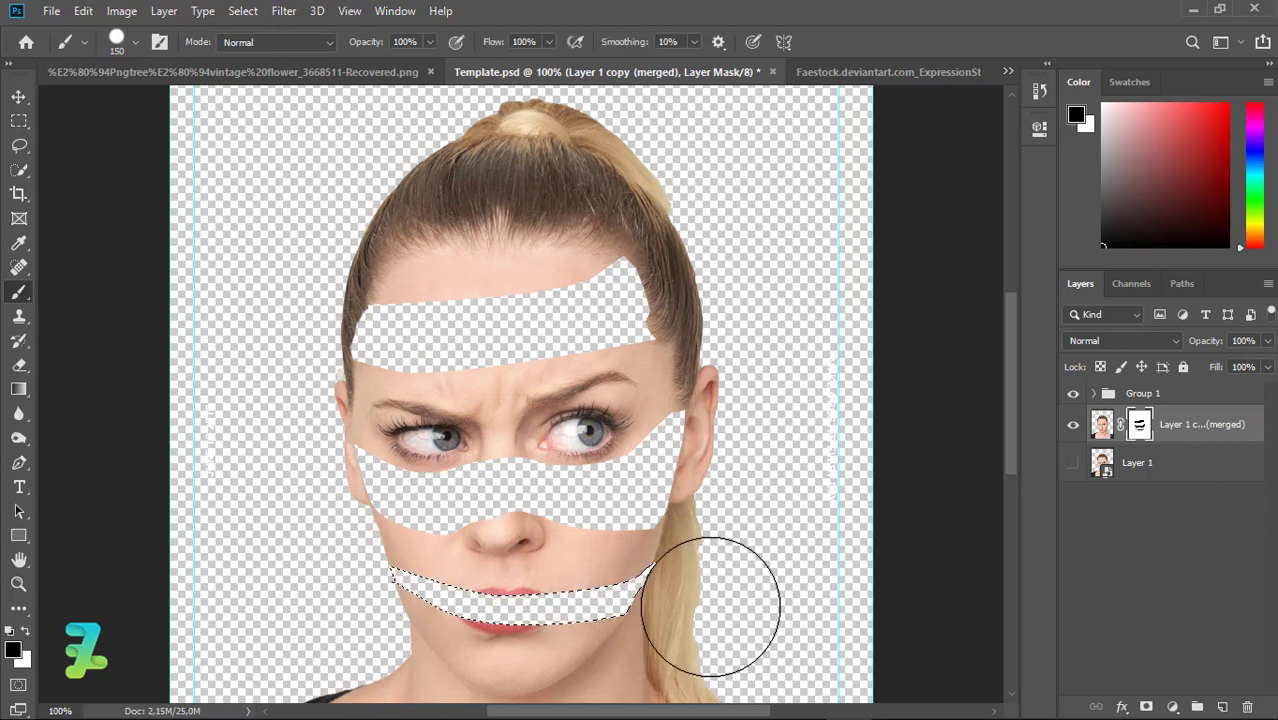
{"action": "key", "text": "ctrl+d"}
{"action": "scroll", "coordinate": [1030, 380], "scroll_direction": "down", "scroll_amount": 2}
{"action": "scroll", "coordinate": [1030, 420], "scroll_direction": "down", "scroll_amount": 3}
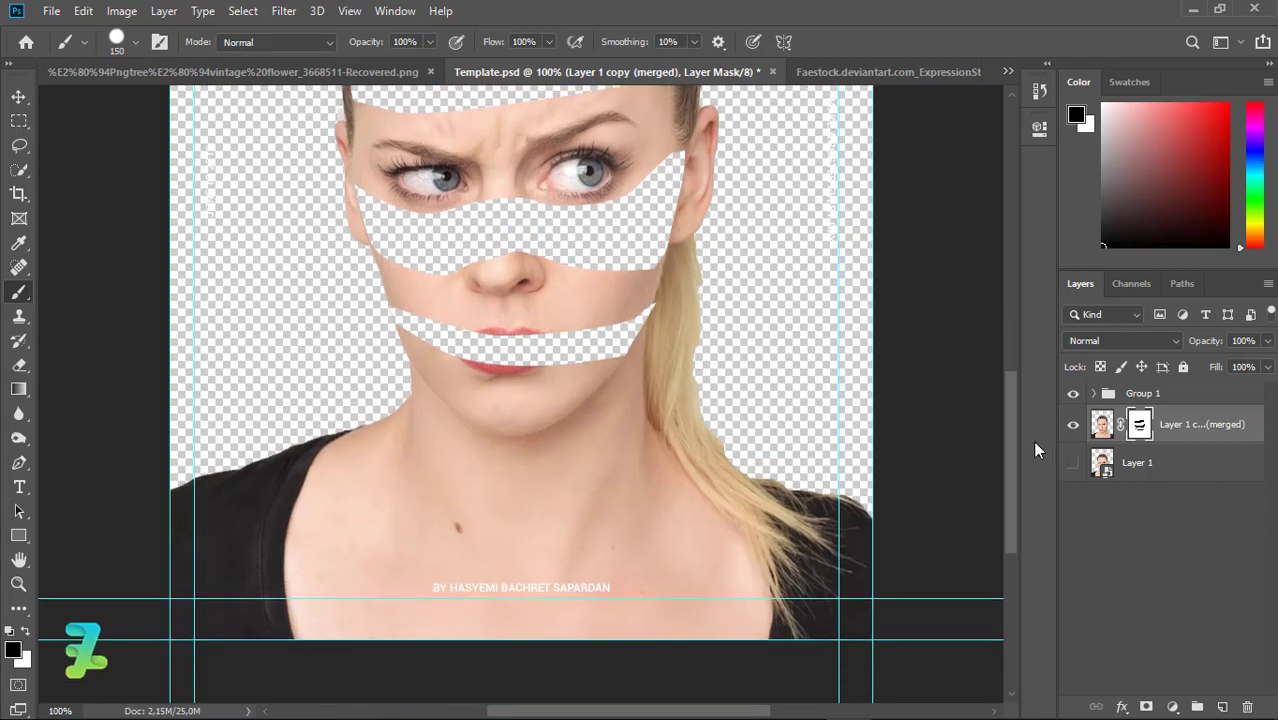
Start a Pen path across the neck, curving it up the right side
{"action": "left_click", "coordinate": [24, 465]}
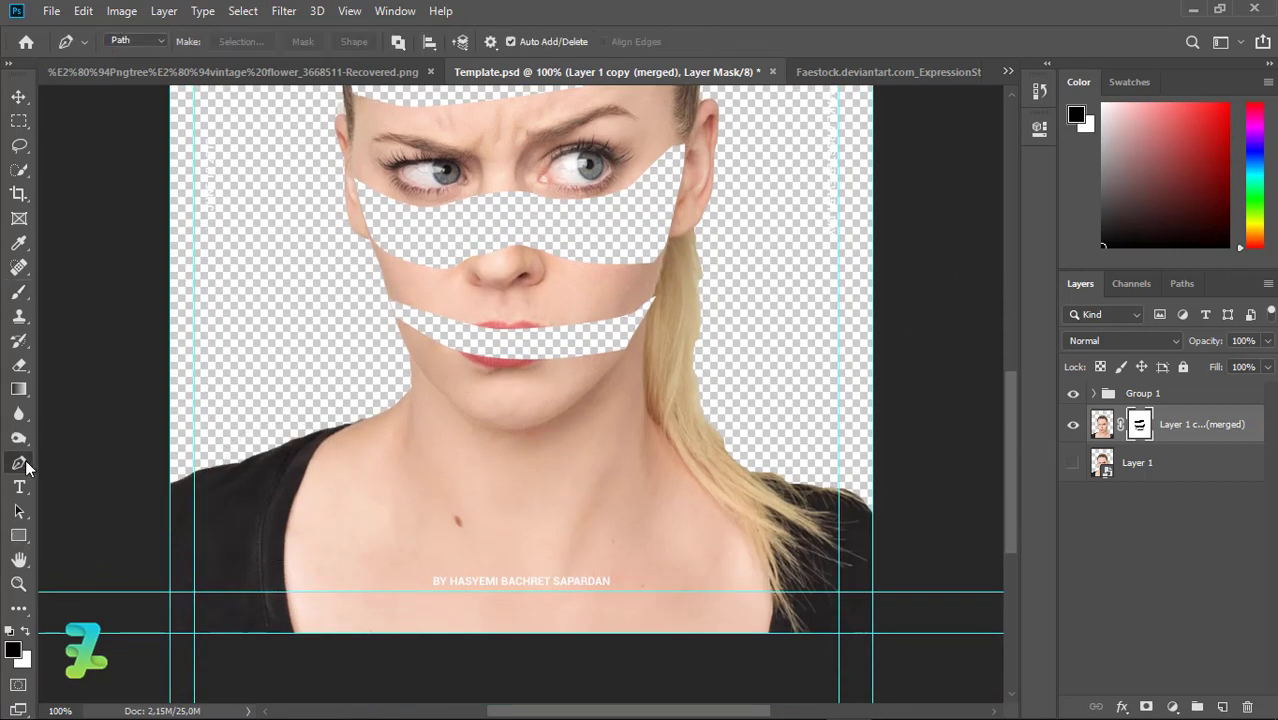
{"action": "left_click", "coordinate": [396, 402]}
{"action": "left_click_drag", "start_coordinate": [633, 434], "coordinate": [685, 365]}
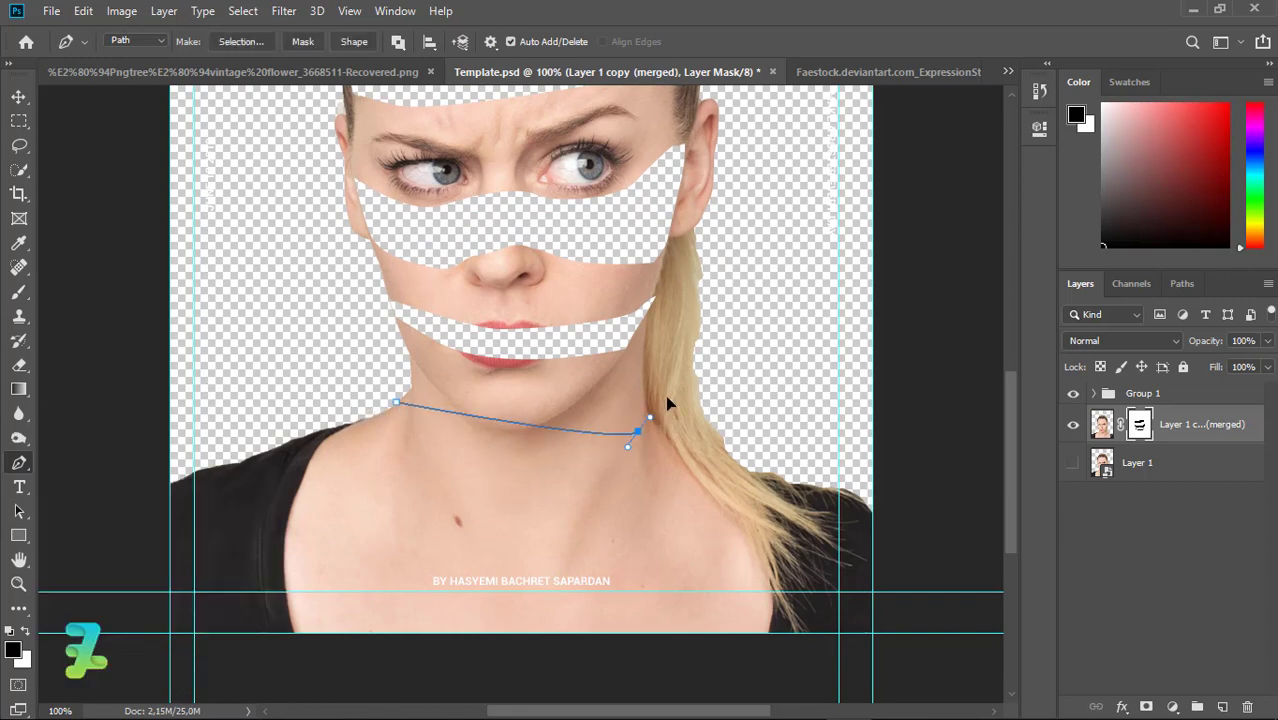
{"action": "key", "text": "ctrl+z"}
{"action": "left_click_drag", "start_coordinate": [480, 466], "coordinate": [543, 463]}
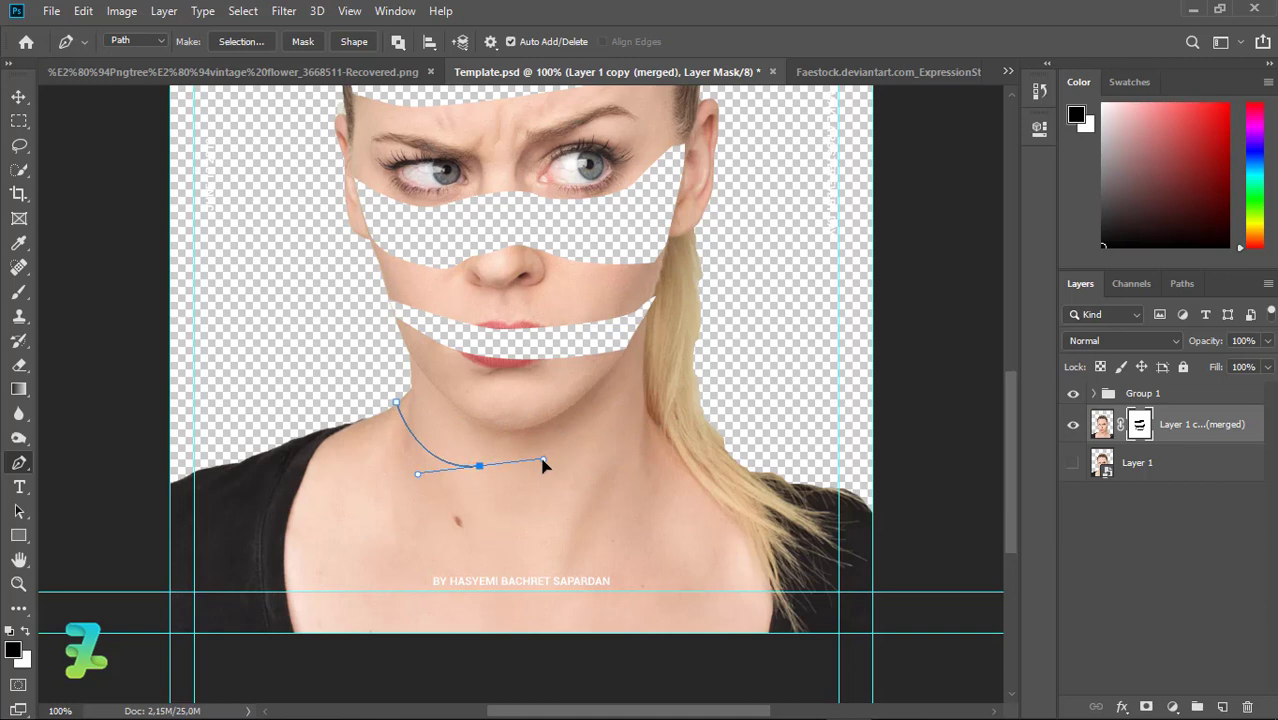
{"action": "left_click_drag", "start_coordinate": [638, 415], "coordinate": [655, 381]}
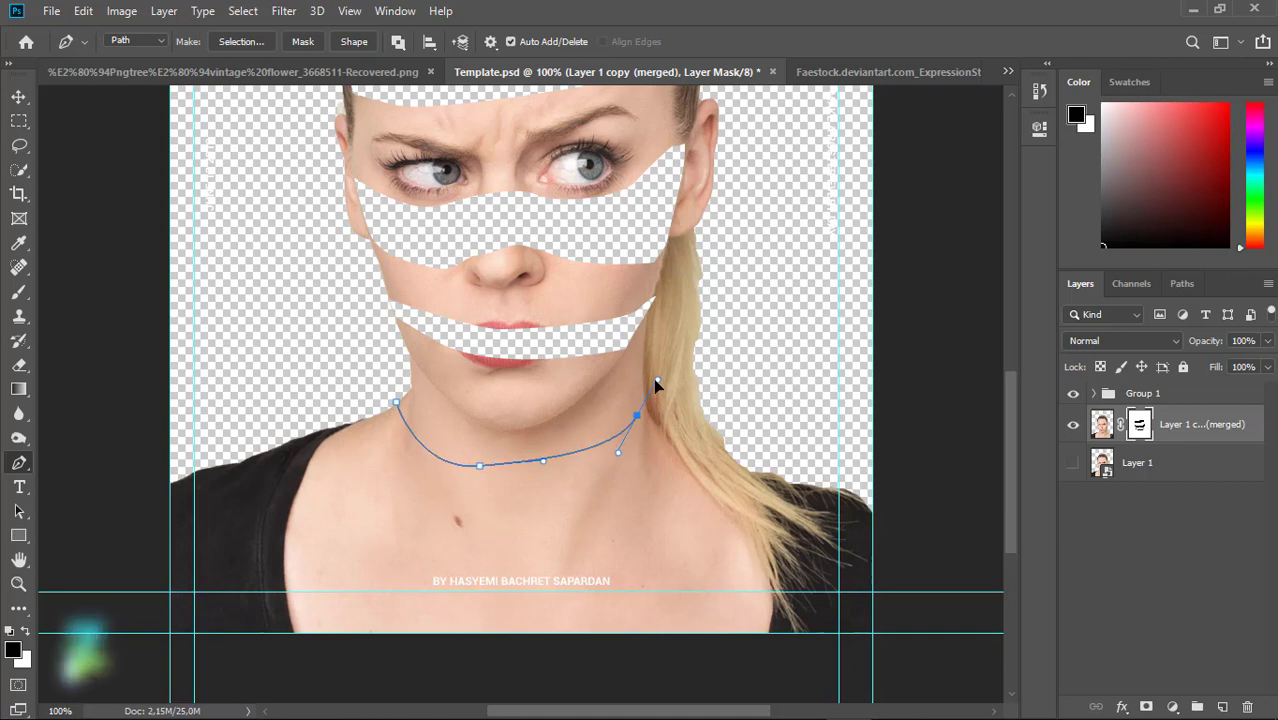
{"action": "key", "text": "ctrl+z"}
{"action": "mouse_move", "coordinate": [620, 429]}
{"action": "left_mouse_down"}
{"action": "mouse_move", "coordinate": [645, 398]}
{"action": "mouse_move", "coordinate": [667, 435]}
{"action": "left_mouse_up"}
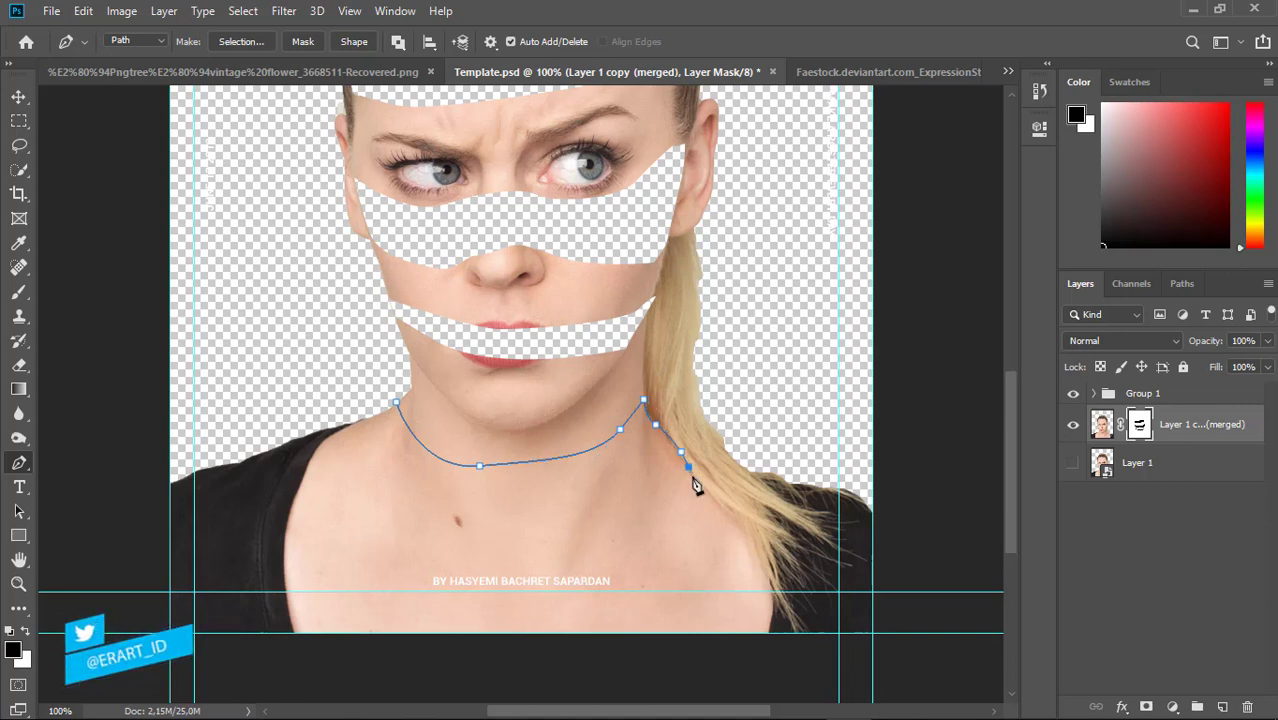
Draw the neck band's lower edge and close the path at its start point
{"action": "left_click_drag", "start_coordinate": [480, 535], "coordinate": [403, 492]}
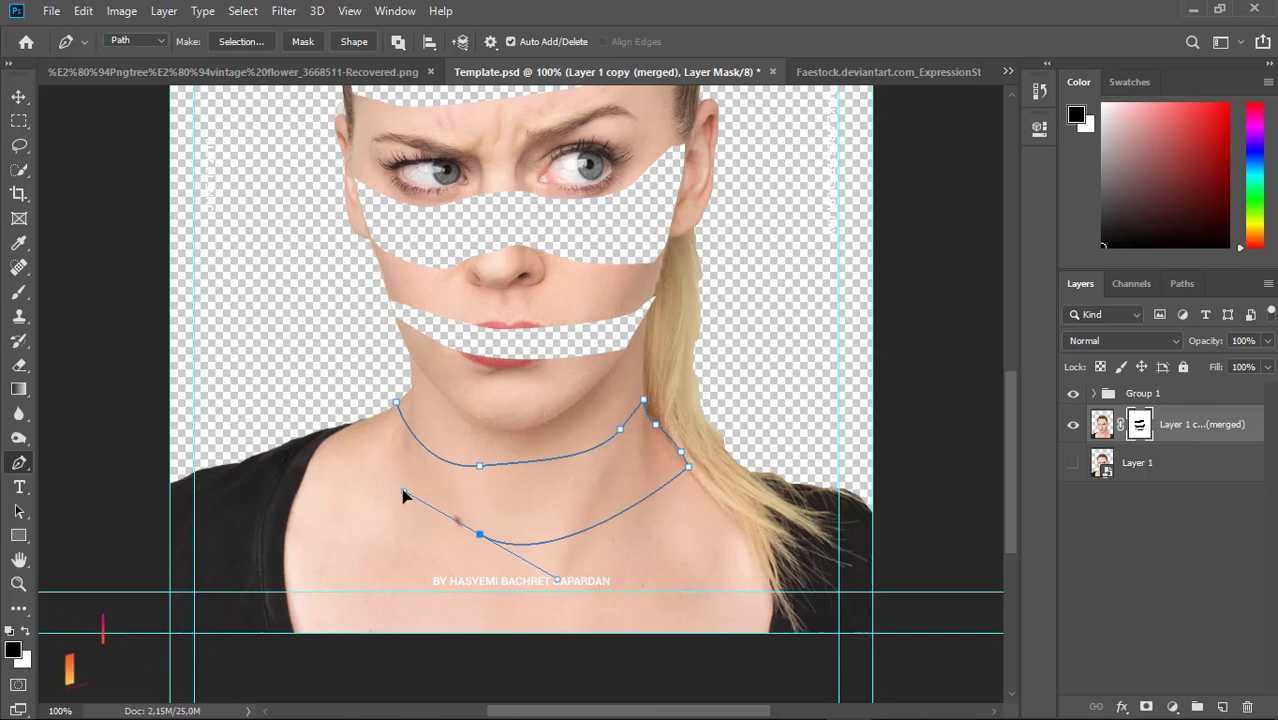
{"action": "key", "text": "ctrl+z"}
{"action": "mouse_move", "coordinate": [448, 493]}
{"action": "left_mouse_down"}
{"action": "mouse_move", "coordinate": [333, 433]}
{"action": "mouse_move", "coordinate": [355, 425]}
{"action": "left_mouse_up"}
{"action": "key", "text": "ctrl+z"}
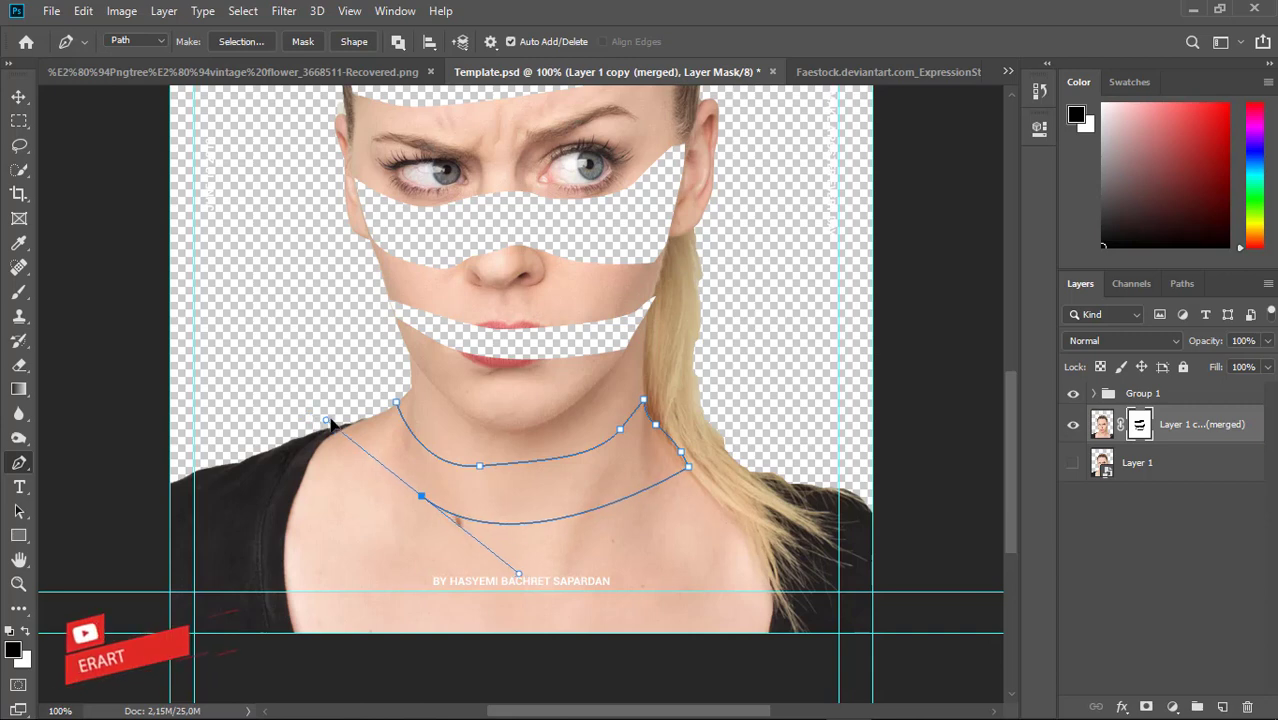
{"action": "left_click", "coordinate": [358, 420]}
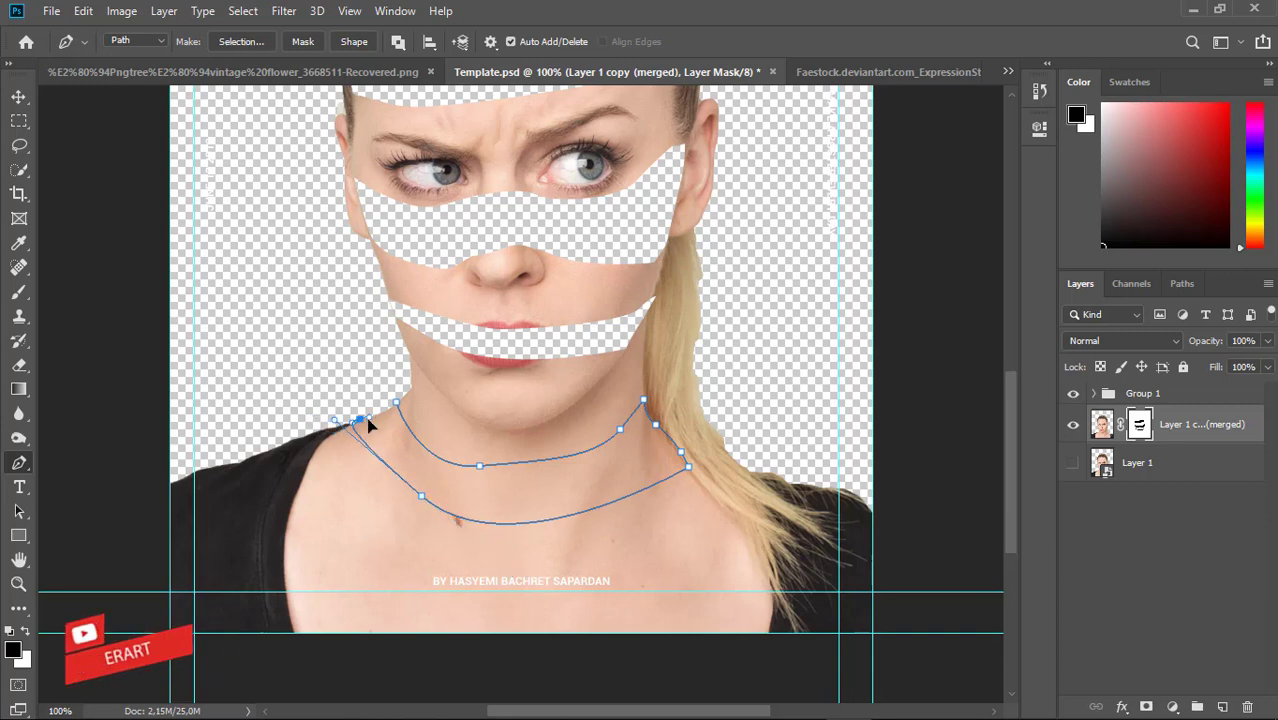
{"action": "left_click_drag", "start_coordinate": [367, 419], "coordinate": [368, 417]}
Convert the neck path to a selection, fill it black on the mask and deselect
{"action": "right_click", "coordinate": [398, 420]}
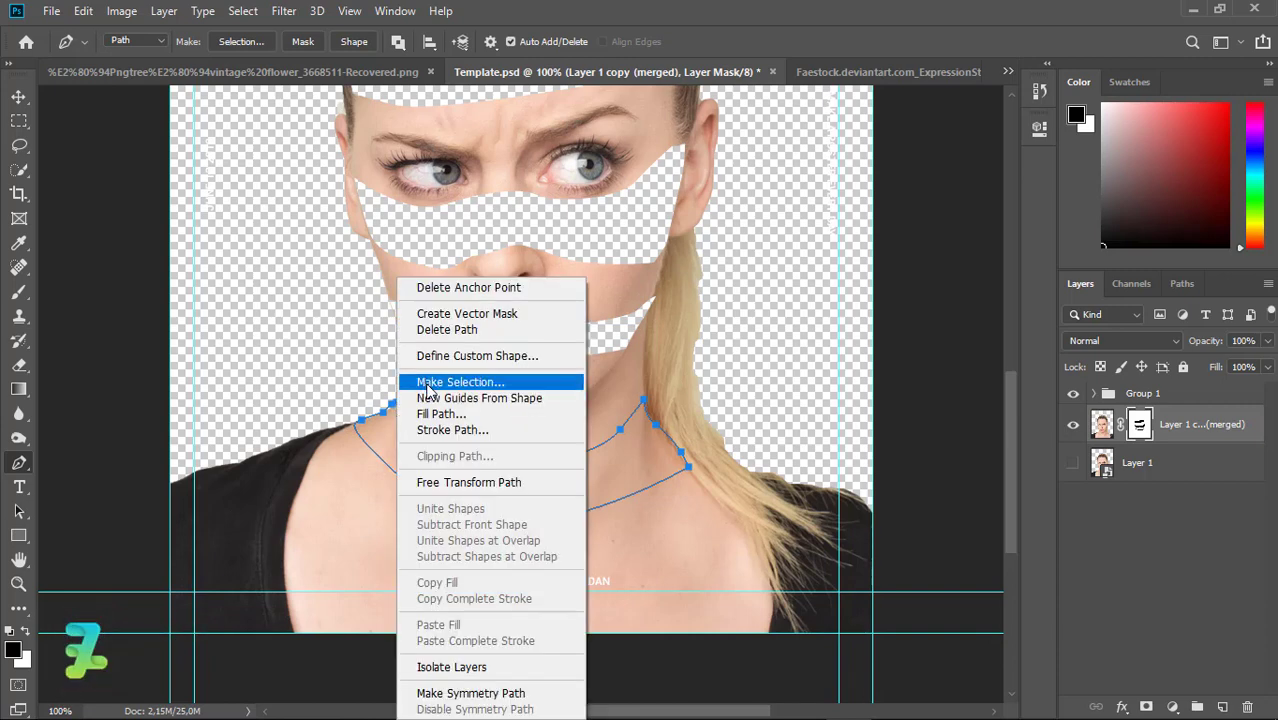
{"action": "left_click", "coordinate": [427, 383]}
{"action": "key", "text": "Return"}
{"action": "key", "text": "b"}
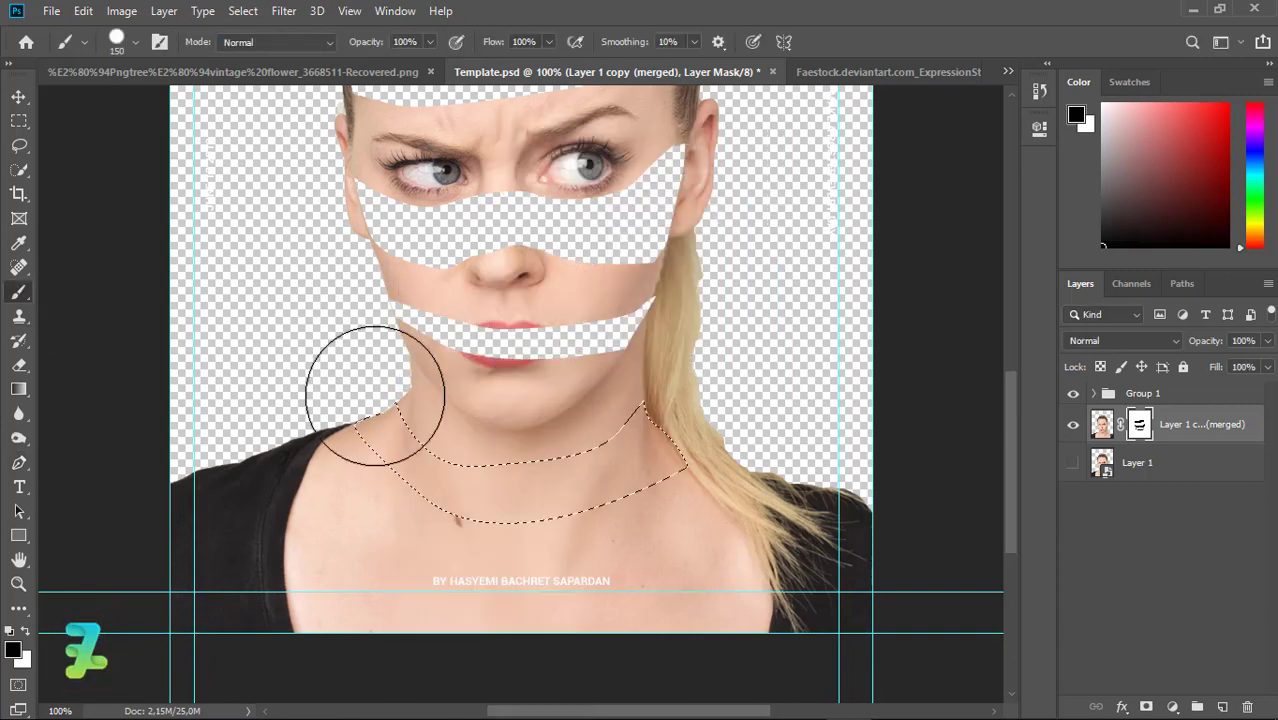
{"action": "key", "text": "alt+BackSpace"}
{"action": "key", "text": "ctrl+d"}
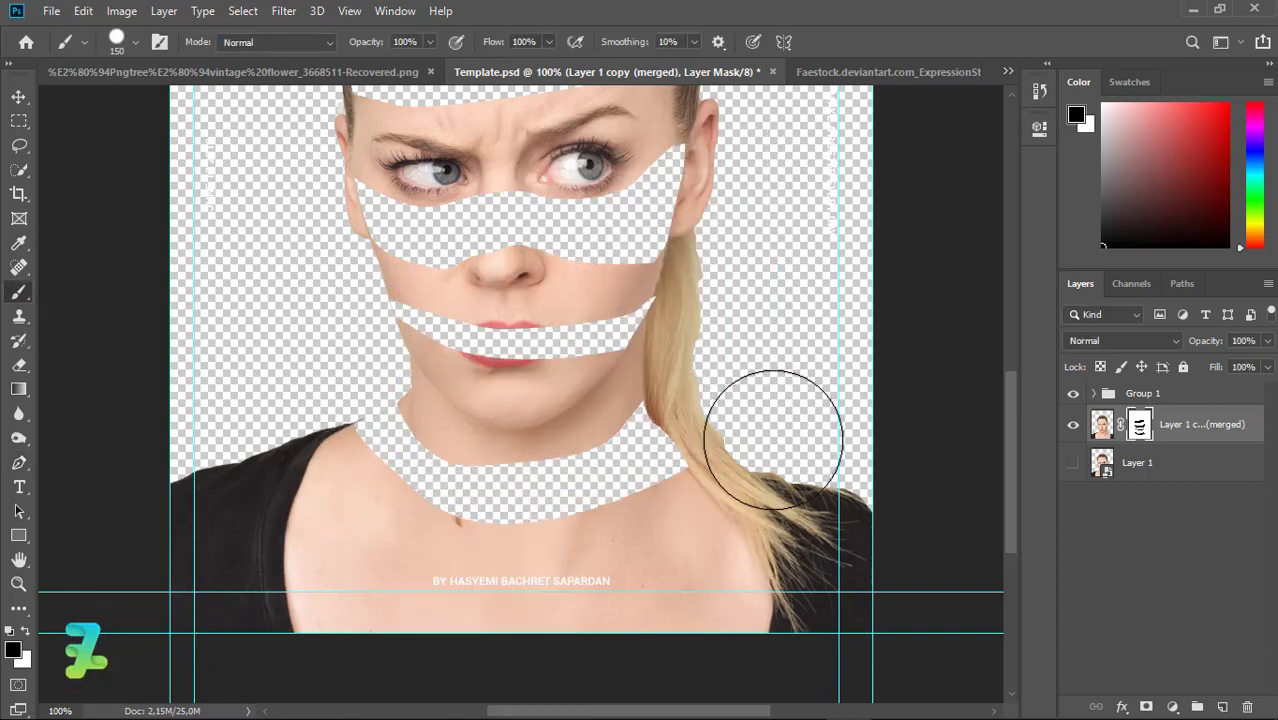
{"action": "left_click_drag", "start_coordinate": [1012, 438], "coordinate": [1023, 467]}
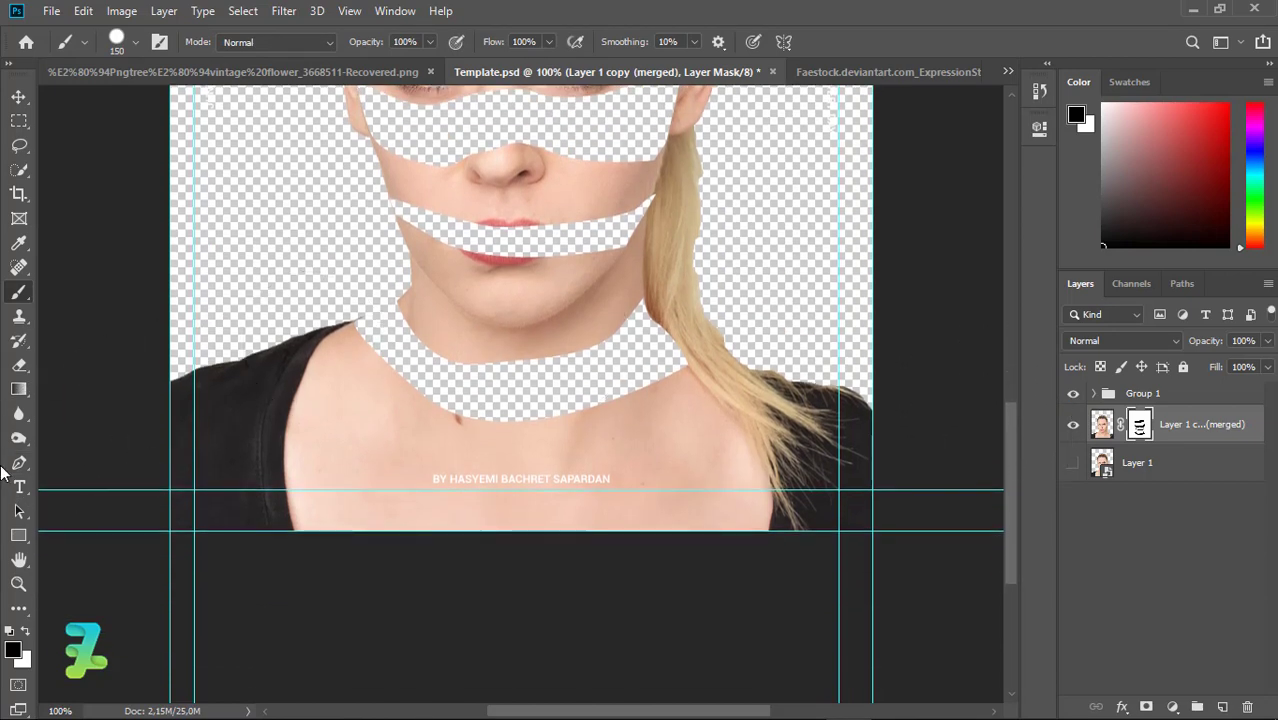
{"action": "left_click", "coordinate": [19, 462]}
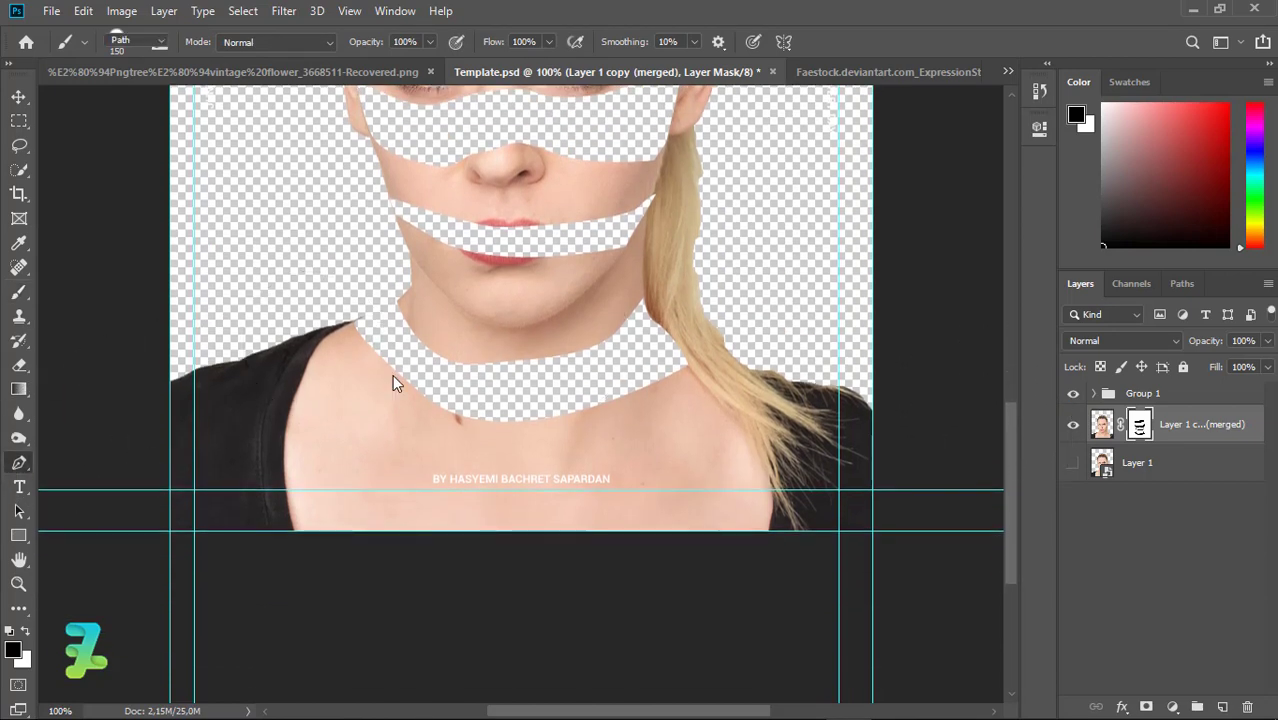
Trace the neck band path's upper edge from the left shoulder across the collarbones
{"action": "left_click", "coordinate": [301, 379]}
{"action": "left_click_drag", "start_coordinate": [433, 457], "coordinate": [457, 460]}
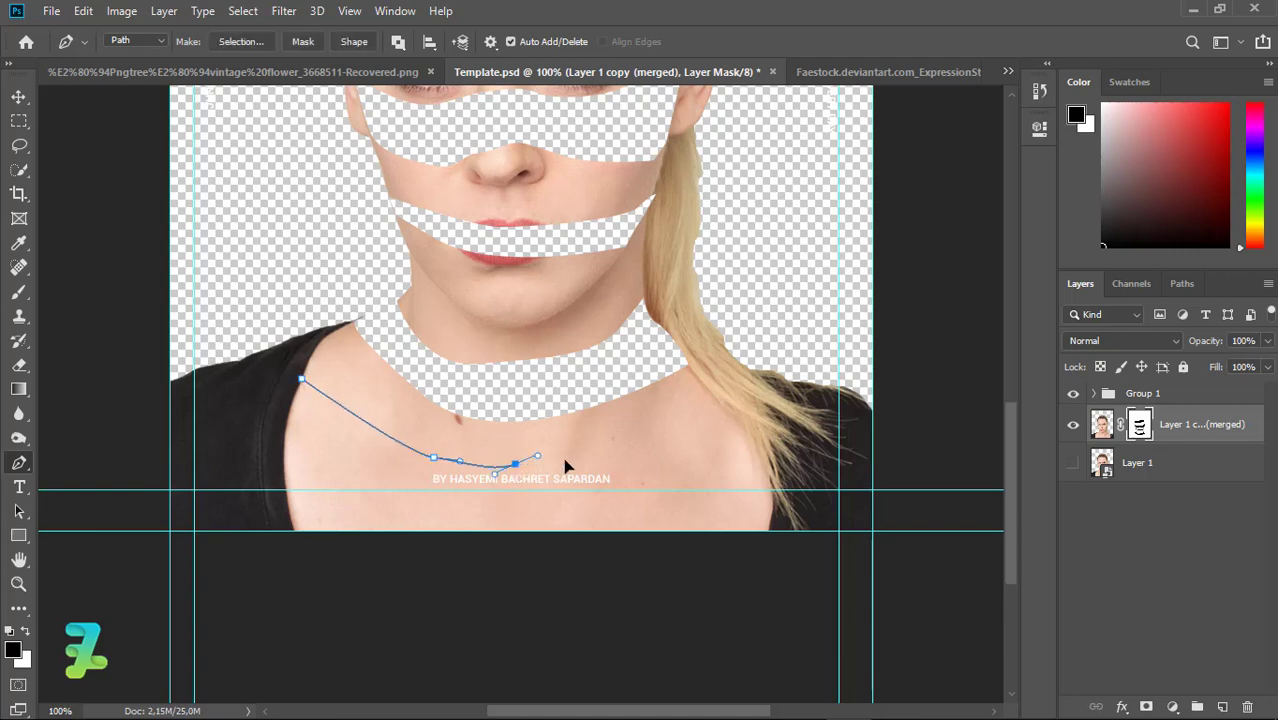
{"action": "key", "text": "ctrl+z"}
{"action": "mouse_move", "coordinate": [511, 467]}
{"action": "left_mouse_down"}
{"action": "mouse_move", "coordinate": [604, 463]}
{"action": "mouse_move", "coordinate": [689, 429]}
{"action": "mouse_move", "coordinate": [750, 348]}
{"action": "left_mouse_up"}
{"action": "key", "text": "ctrl+z"}
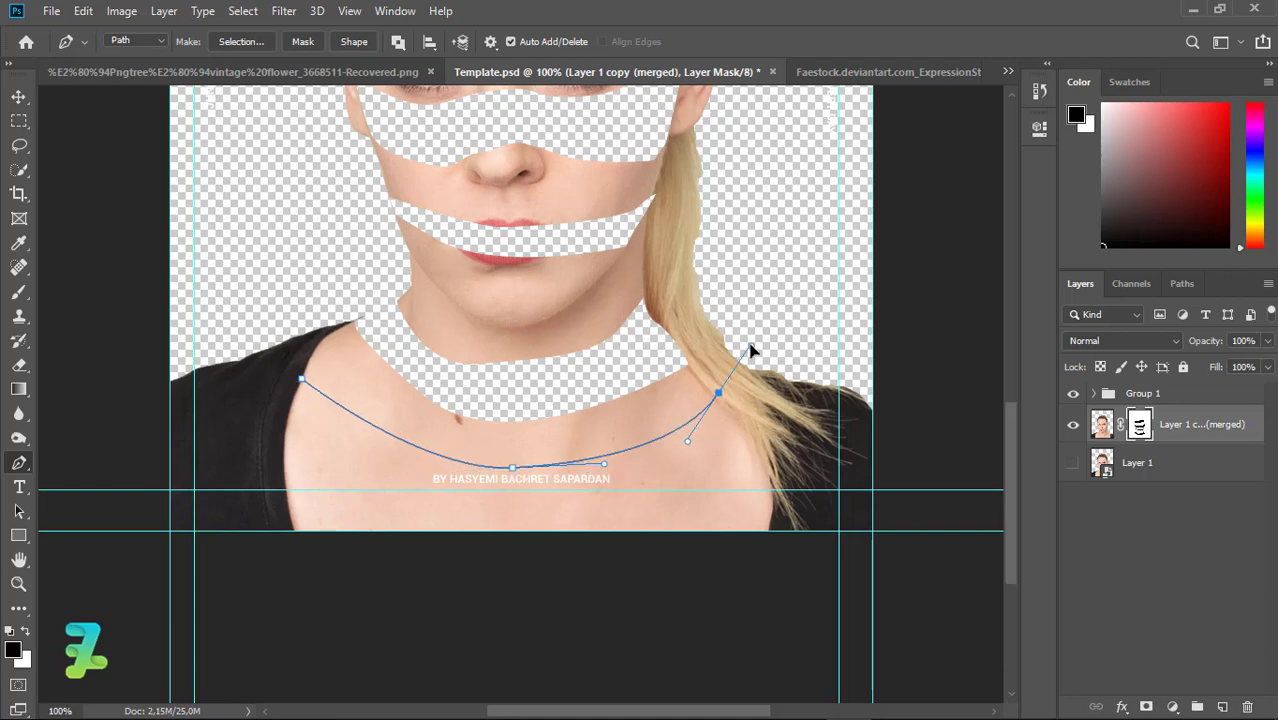
{"action": "key", "text": "ctrl+z"}
{"action": "left_click_drag", "start_coordinate": [715, 399], "coordinate": [728, 378]}
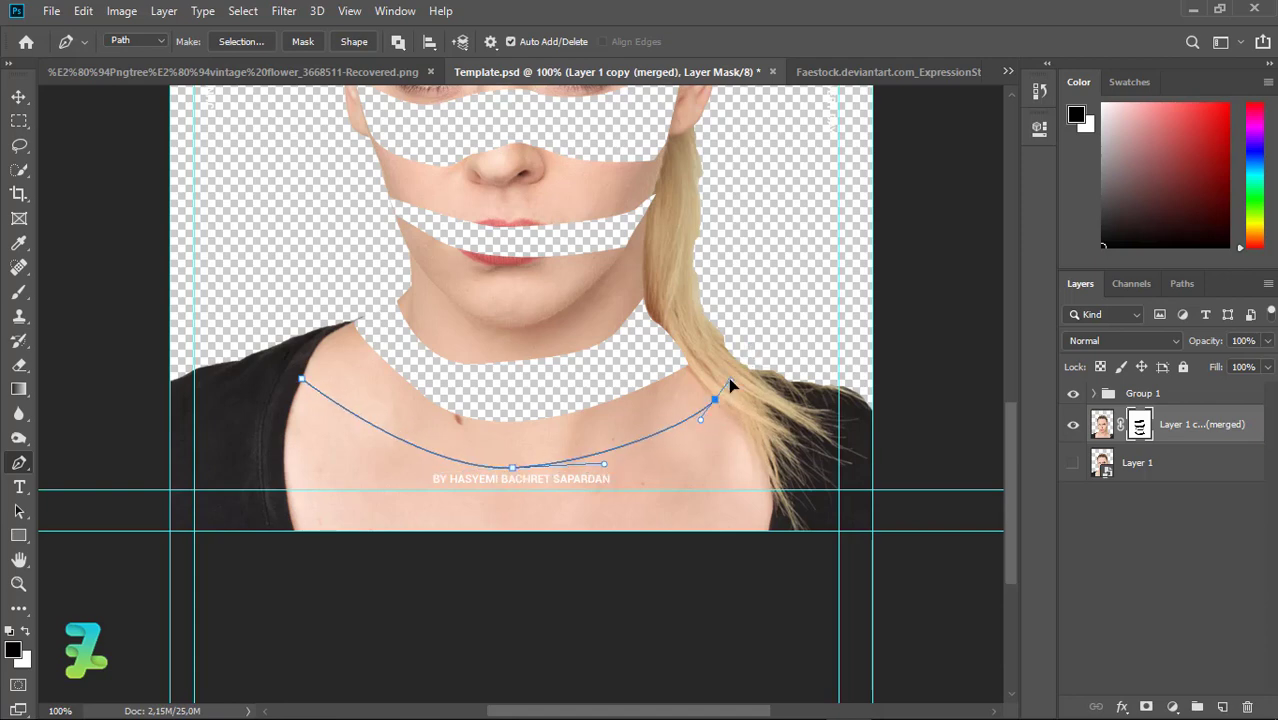
{"action": "left_click", "coordinate": [732, 409]}
{"action": "key", "text": "ctrl+z"}
{"action": "left_click_drag", "start_coordinate": [689, 414], "coordinate": [706, 403]}
Curve the band's lower edge back across the chest and close the path at the left shoulder
{"action": "left_click_drag", "start_coordinate": [367, 470], "coordinate": [311, 429]}
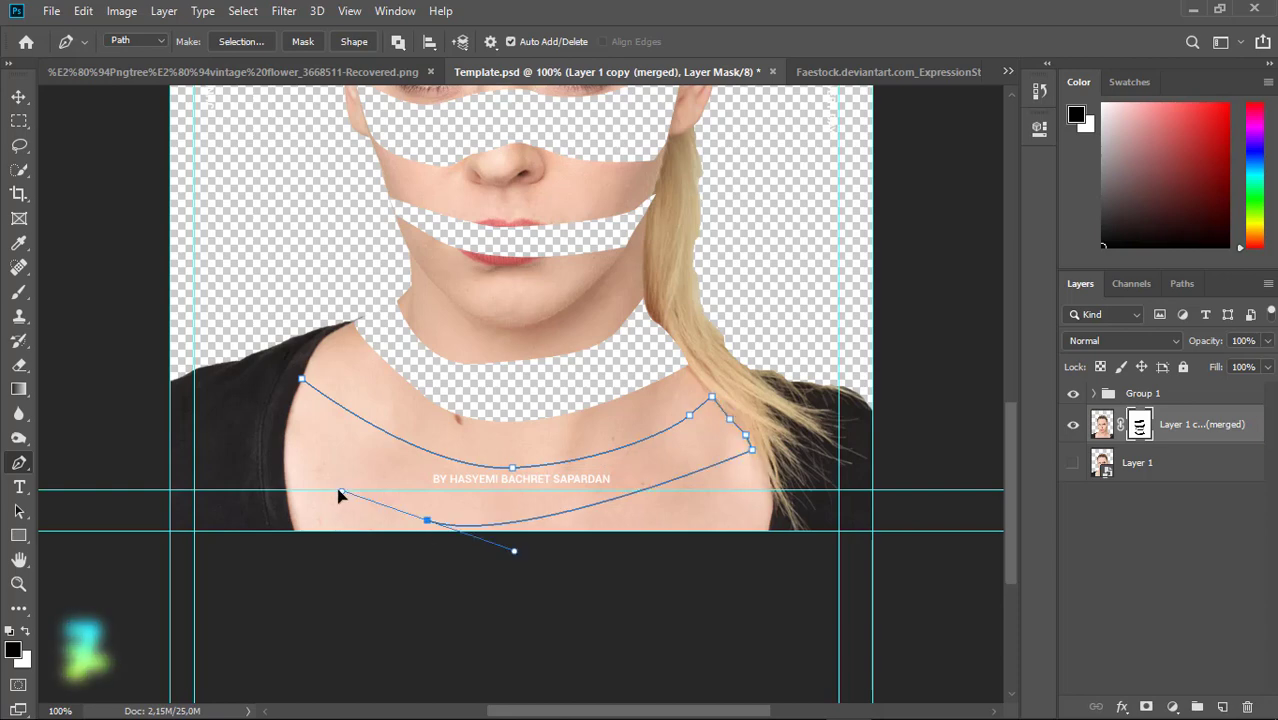
{"action": "left_click_drag", "start_coordinate": [285, 383], "coordinate": [237, 358]}
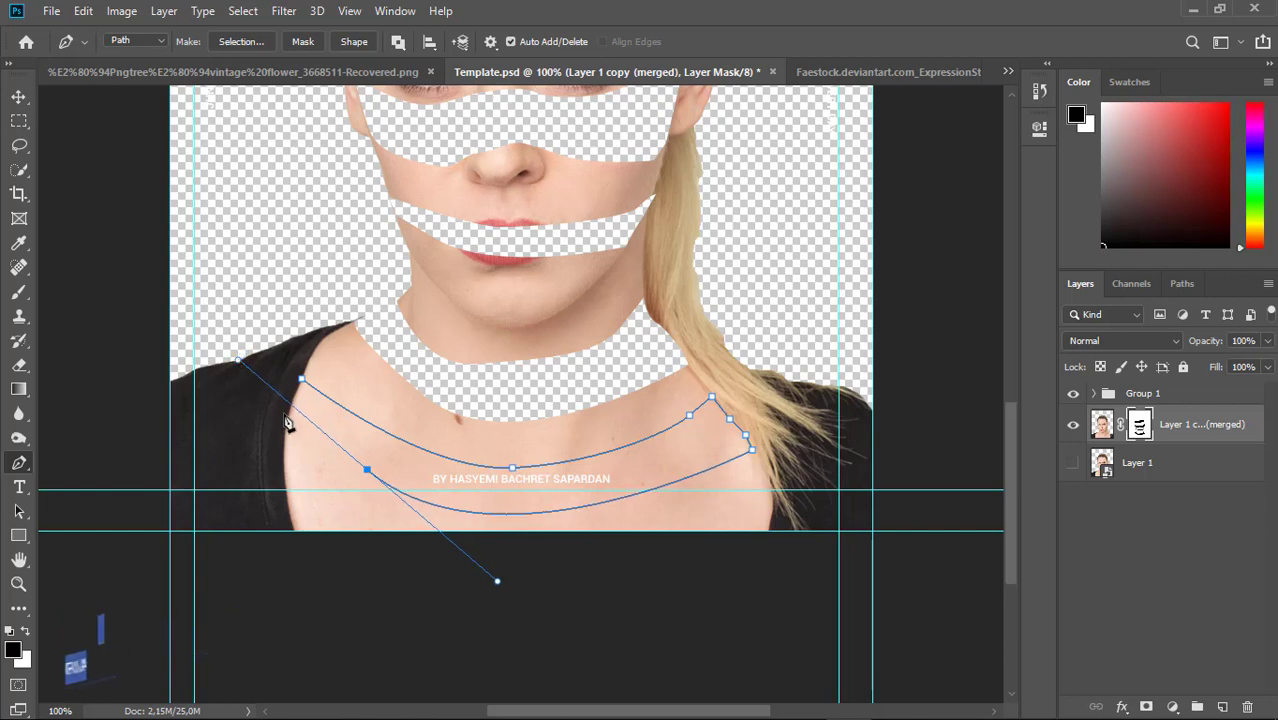
{"action": "key", "text": "ctrl+z"}
{"action": "left_click_drag", "start_coordinate": [305, 423], "coordinate": [253, 343]}
{"action": "key", "text": "ctrl+z"}
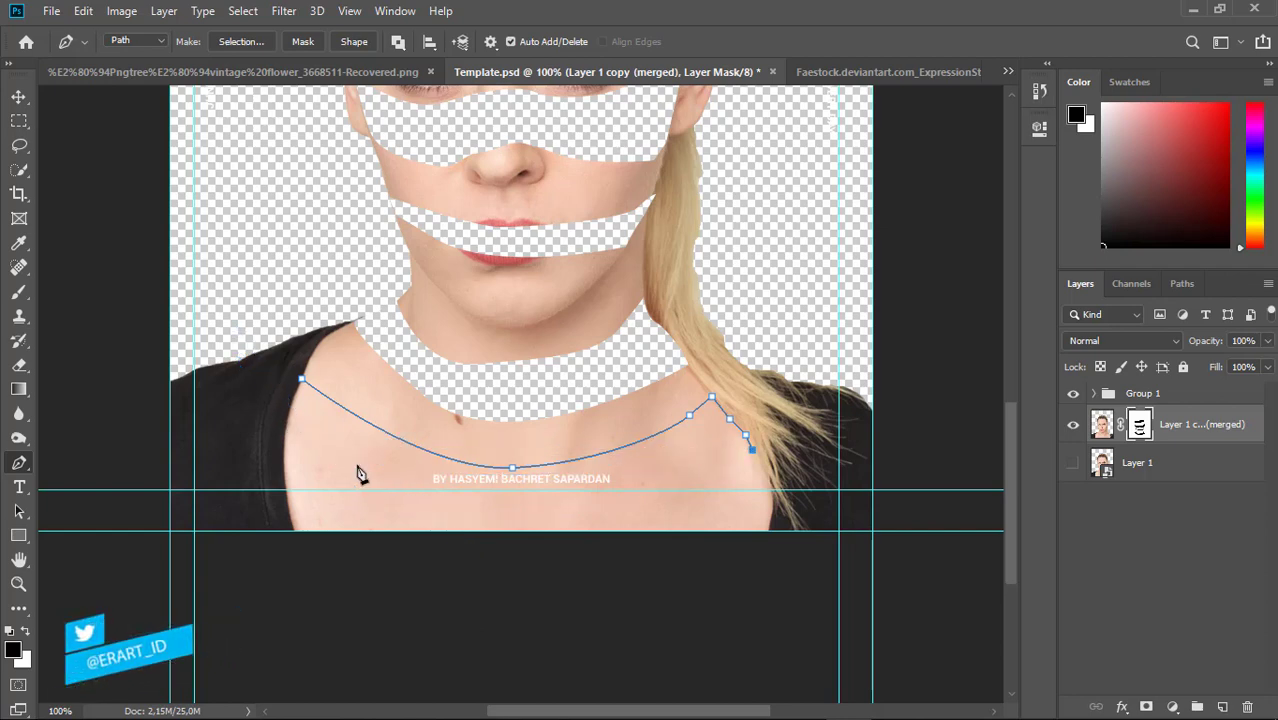
{"action": "left_click_drag", "start_coordinate": [357, 465], "coordinate": [250, 350]}
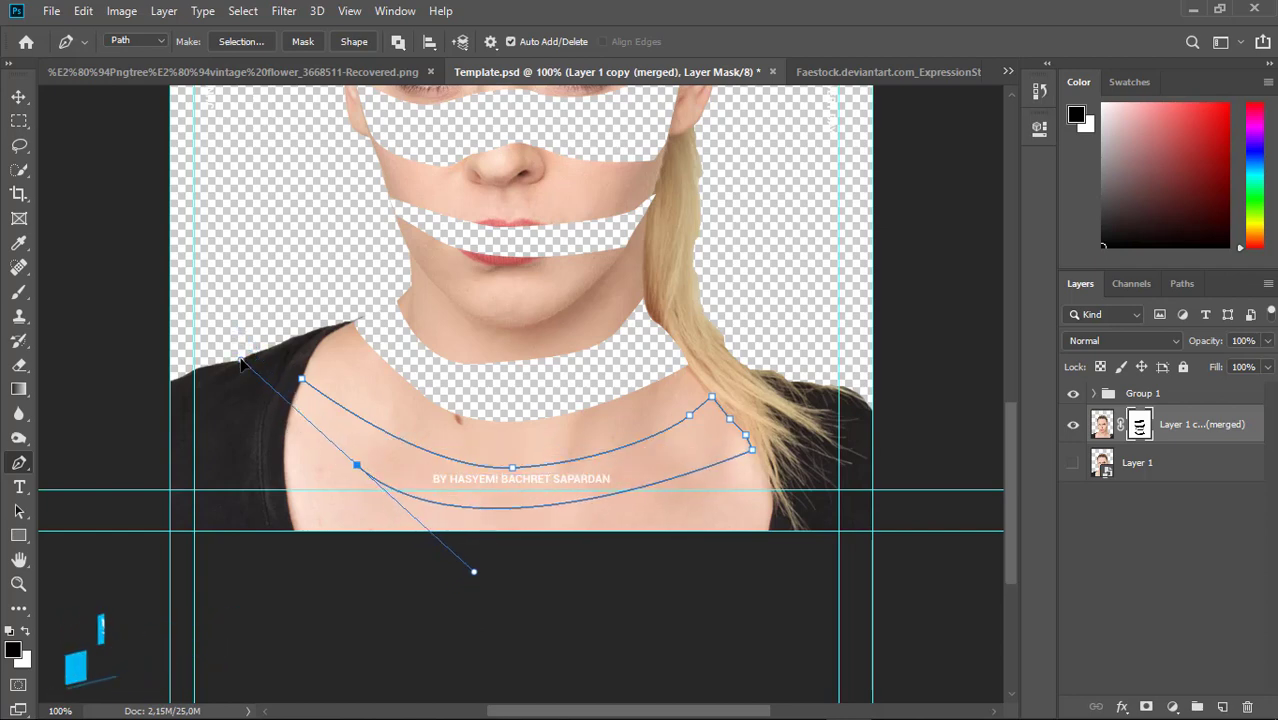
{"action": "left_click_drag", "start_coordinate": [289, 423], "coordinate": [292, 422]}
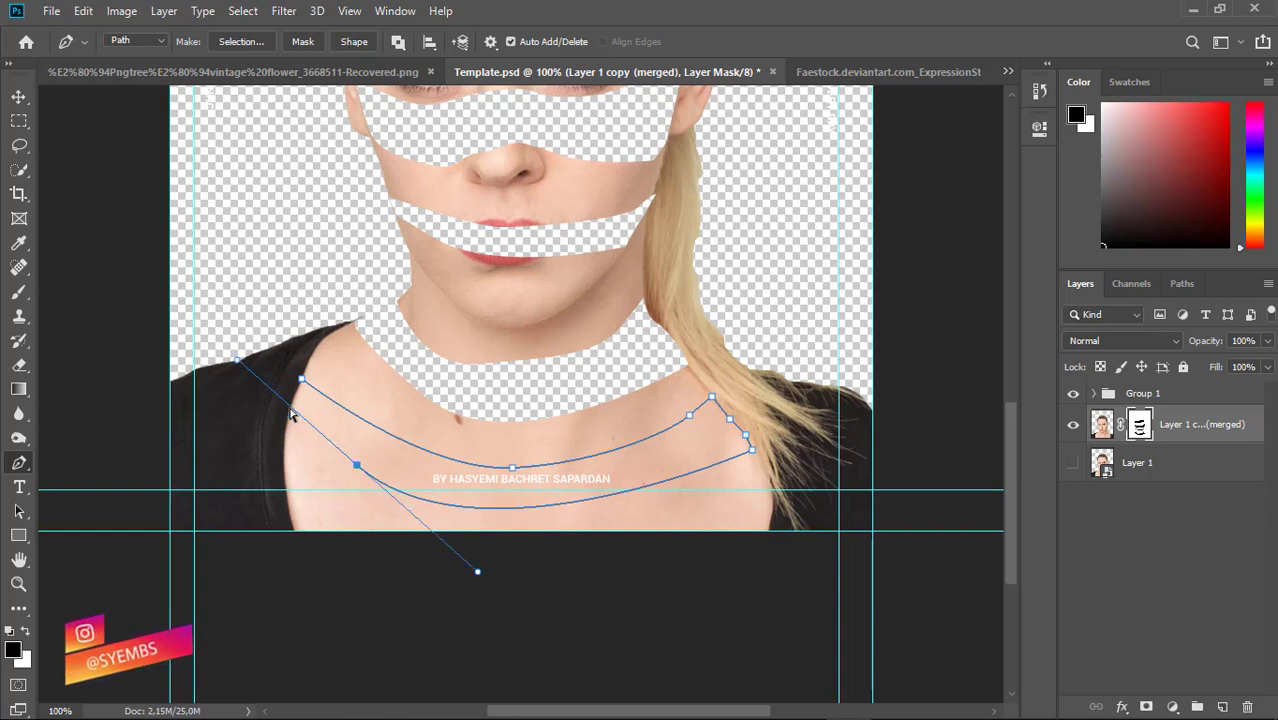
{"action": "left_click", "coordinate": [290, 405]}
Make the band path a selection, paint it black on the layer mask, and deselect
{"action": "right_click", "coordinate": [301, 384]}
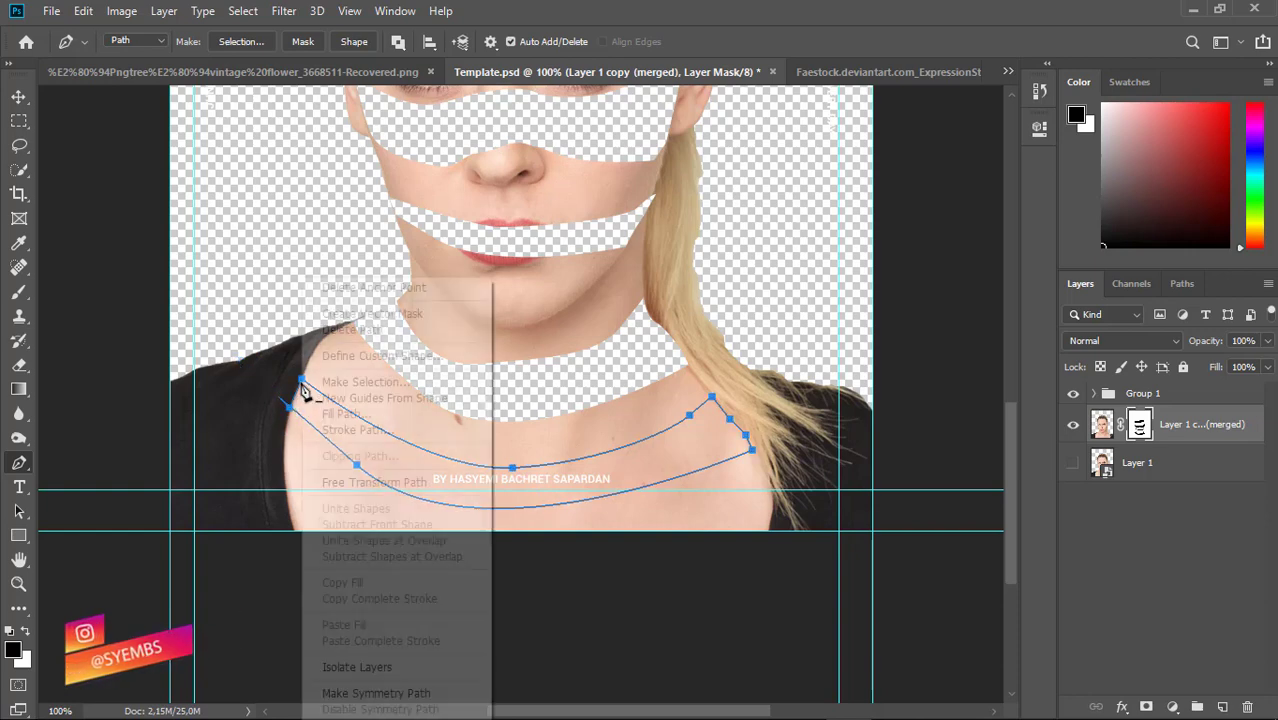
{"action": "left_click", "coordinate": [357, 380]}
{"action": "key", "text": "Return"}
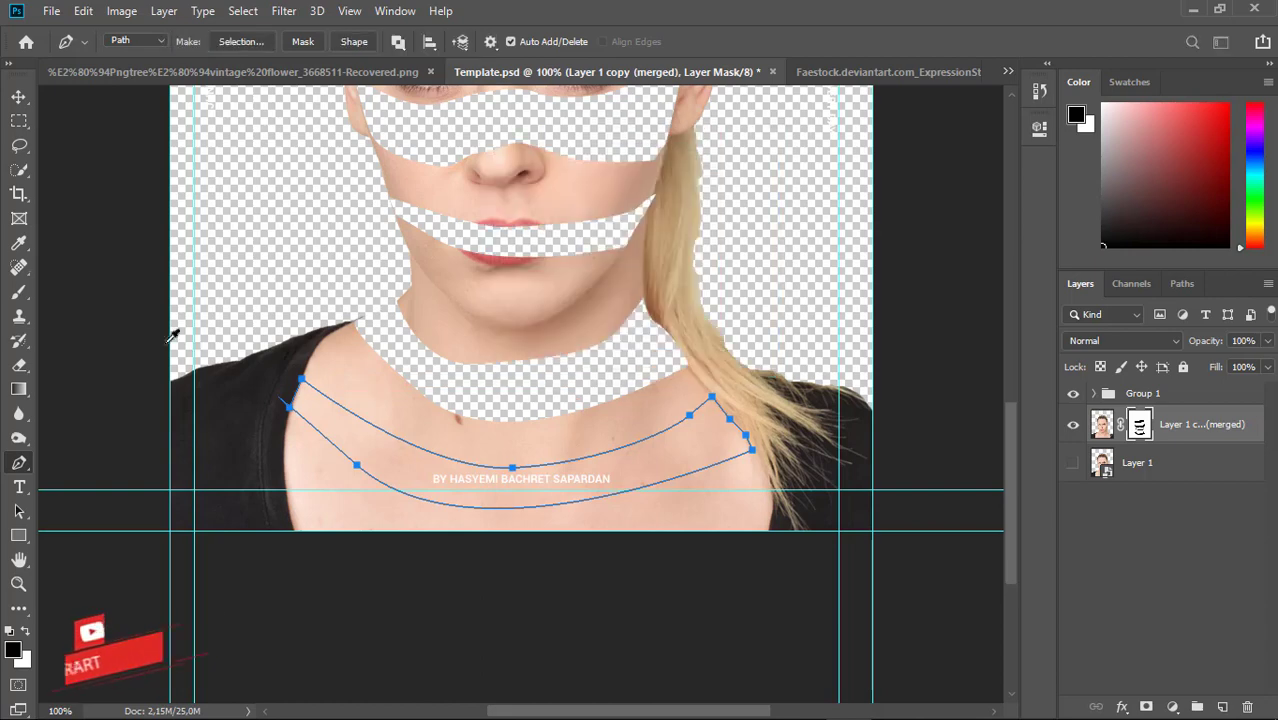
{"action": "key", "text": "b"}
{"action": "left_click_drag", "start_coordinate": [560, 495], "coordinate": [827, 490]}
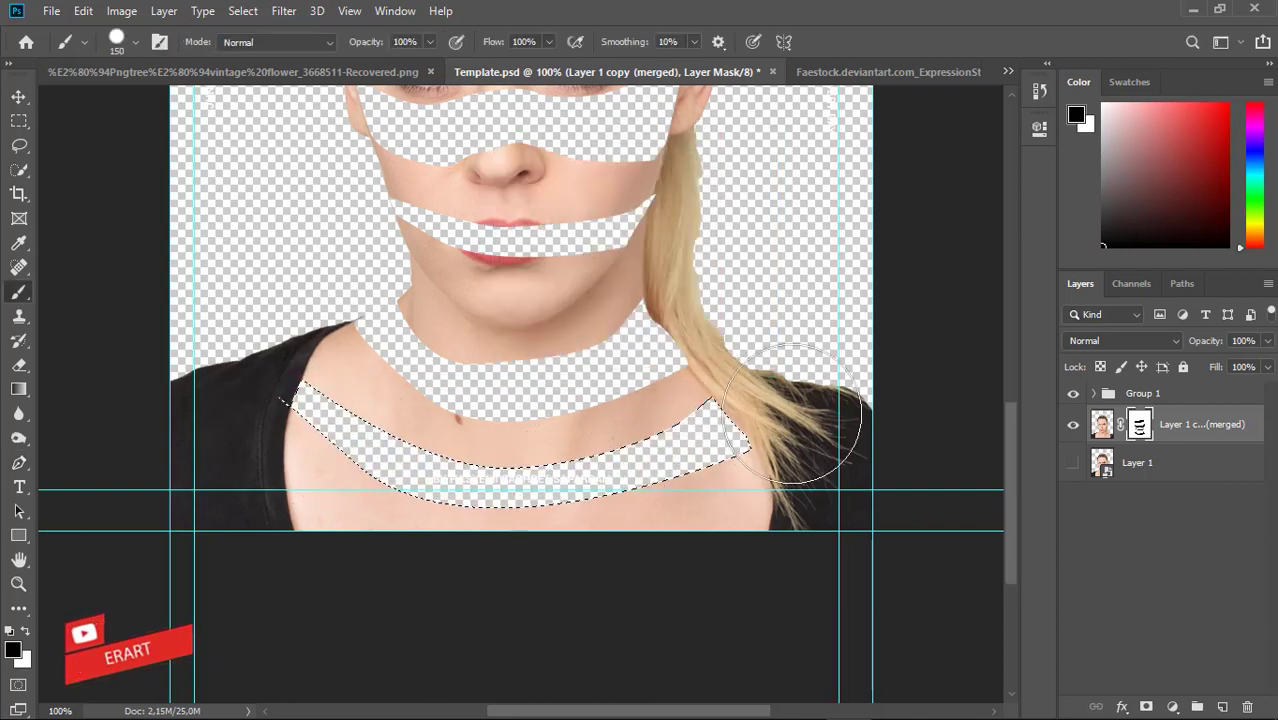
{"action": "key", "text": "ctrl+d"}
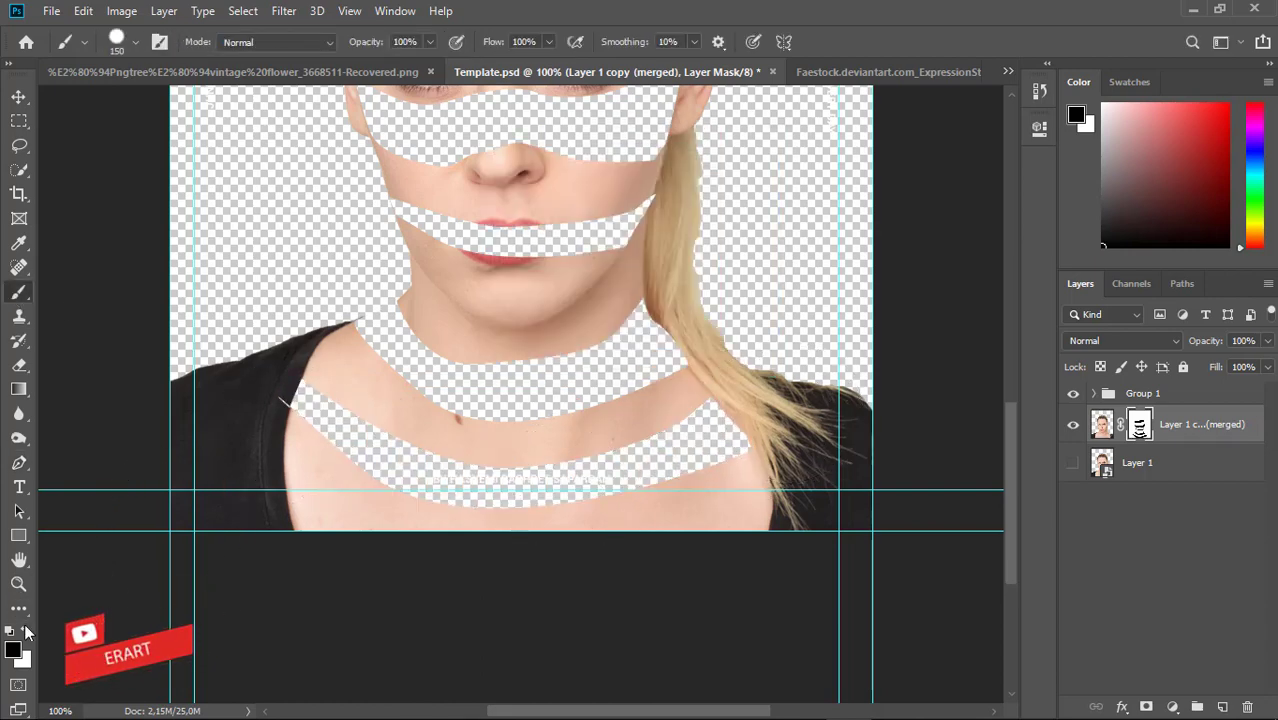
{"action": "mouse_move", "coordinate": [222, 422]}
{"action": "left_mouse_down"}
{"action": "mouse_move", "coordinate": [214, 371]}
{"action": "mouse_move", "coordinate": [222, 378]}
{"action": "left_mouse_up"}
{"action": "key", "text": "ctrl+z"}
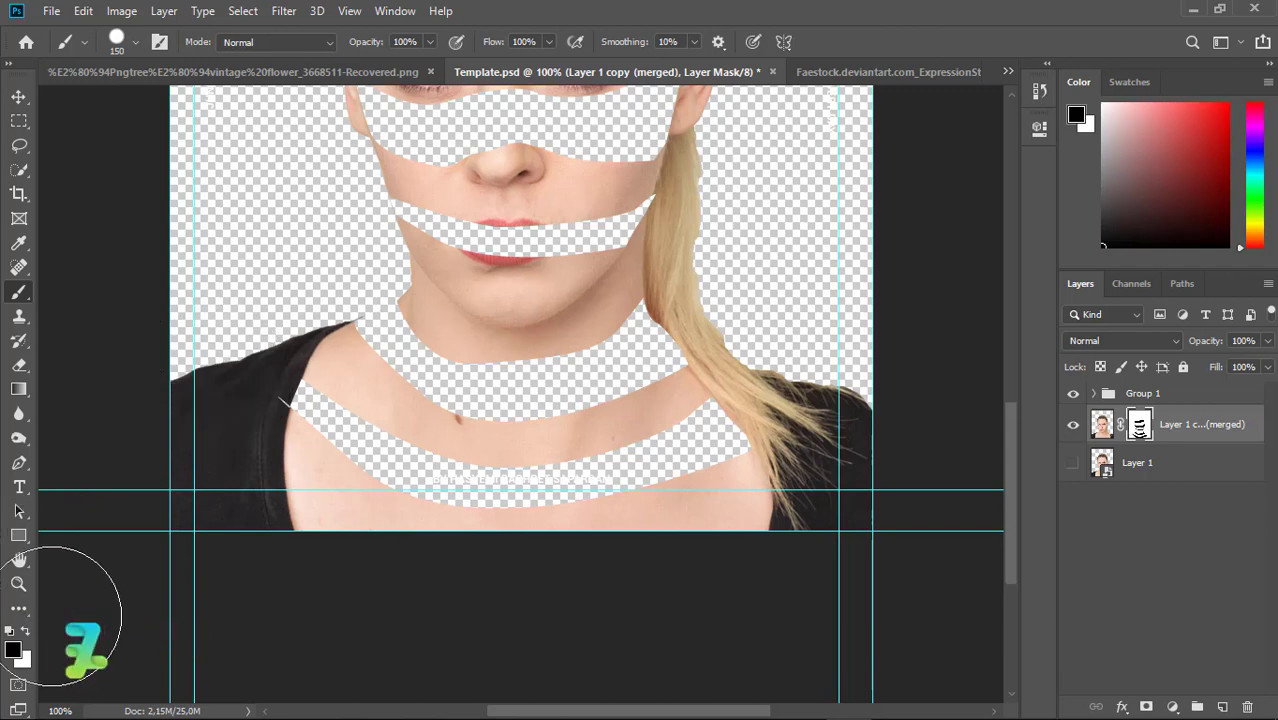
{"action": "key", "text": "x"}
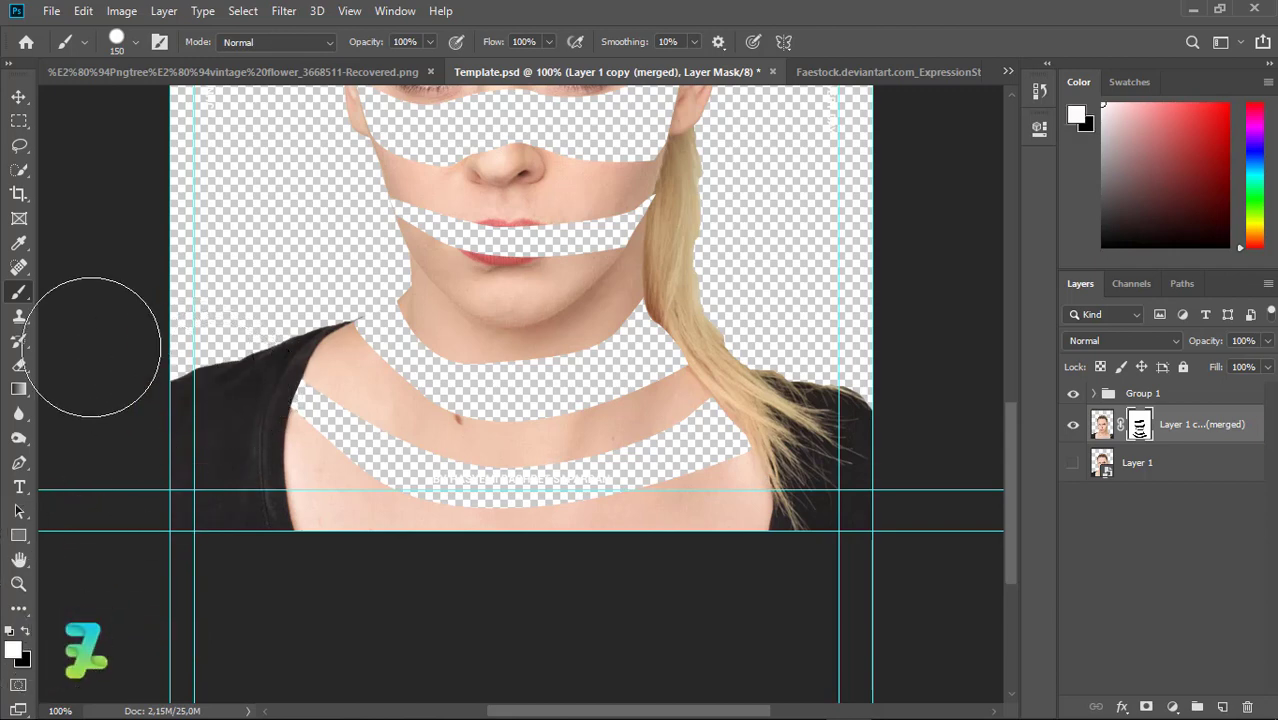
{"action": "left_click", "coordinate": [19, 96]}
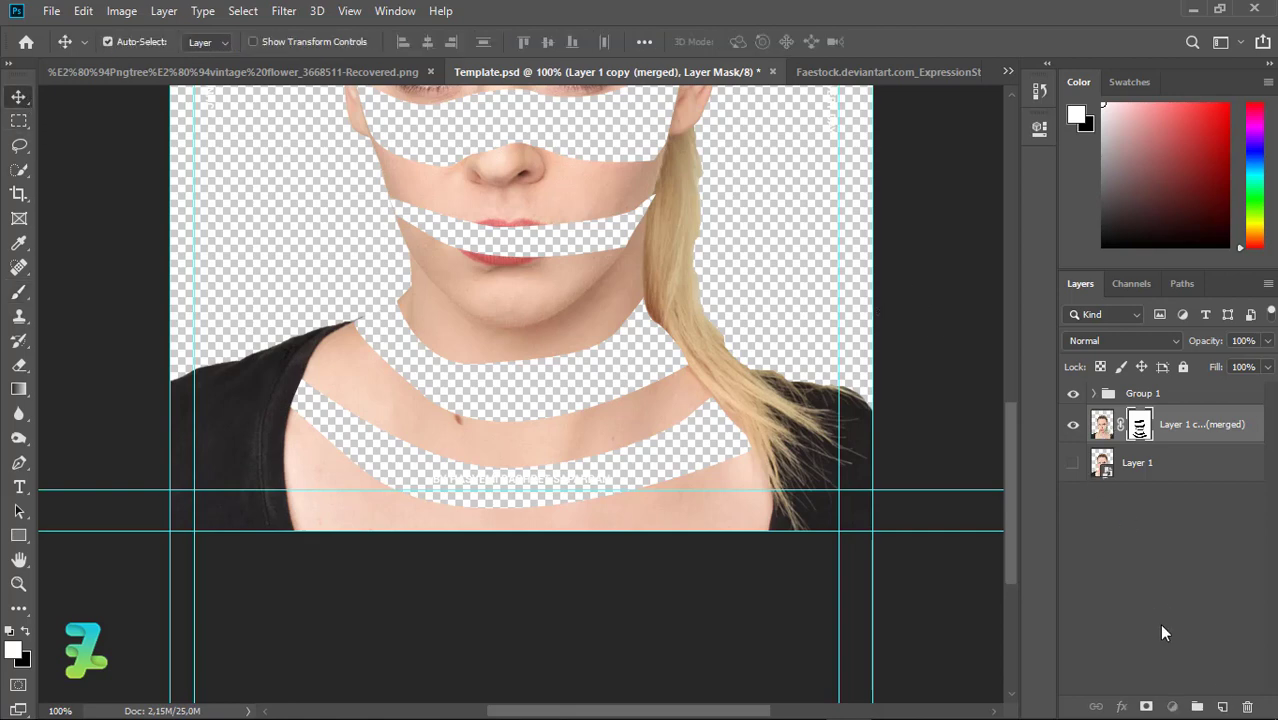
Add a new empty Layer 2 from Layer 1 in the layer stack
{"action": "left_click", "coordinate": [1137, 462]}
{"action": "left_click", "coordinate": [1222, 707]}
{"action": "left_click", "coordinate": [19, 487]}
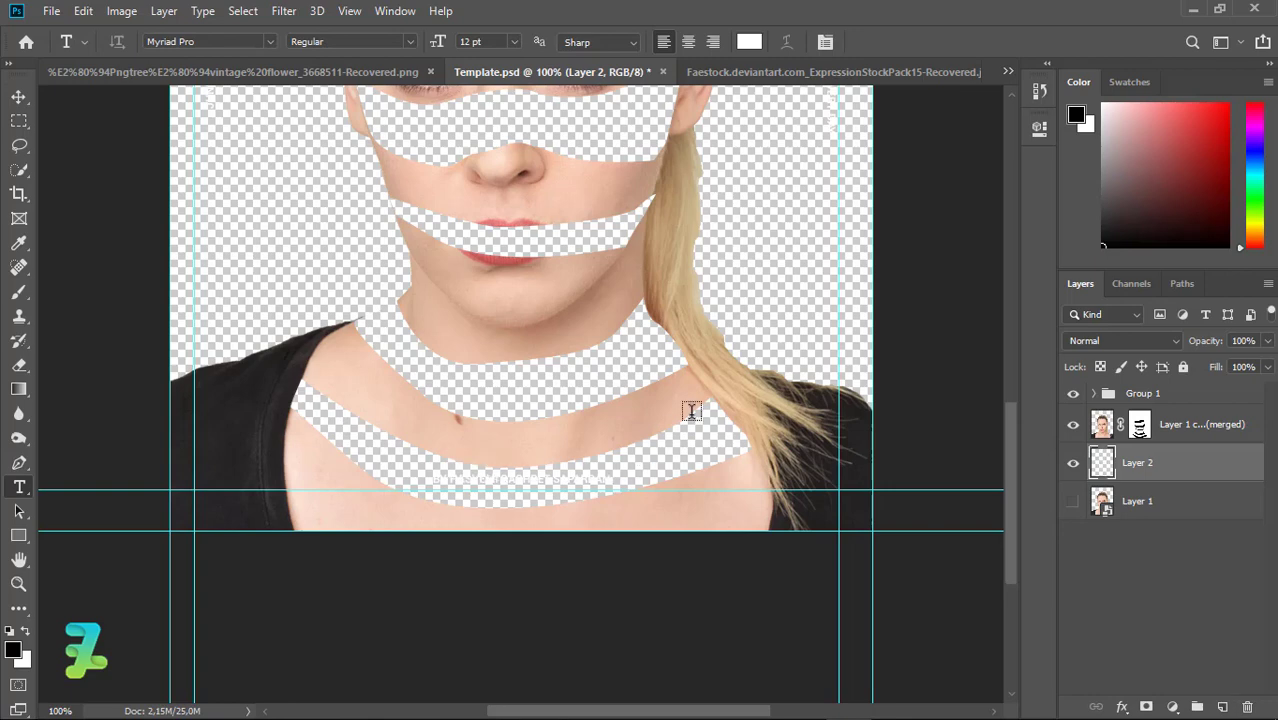
{"action": "left_click", "coordinate": [19, 463]}
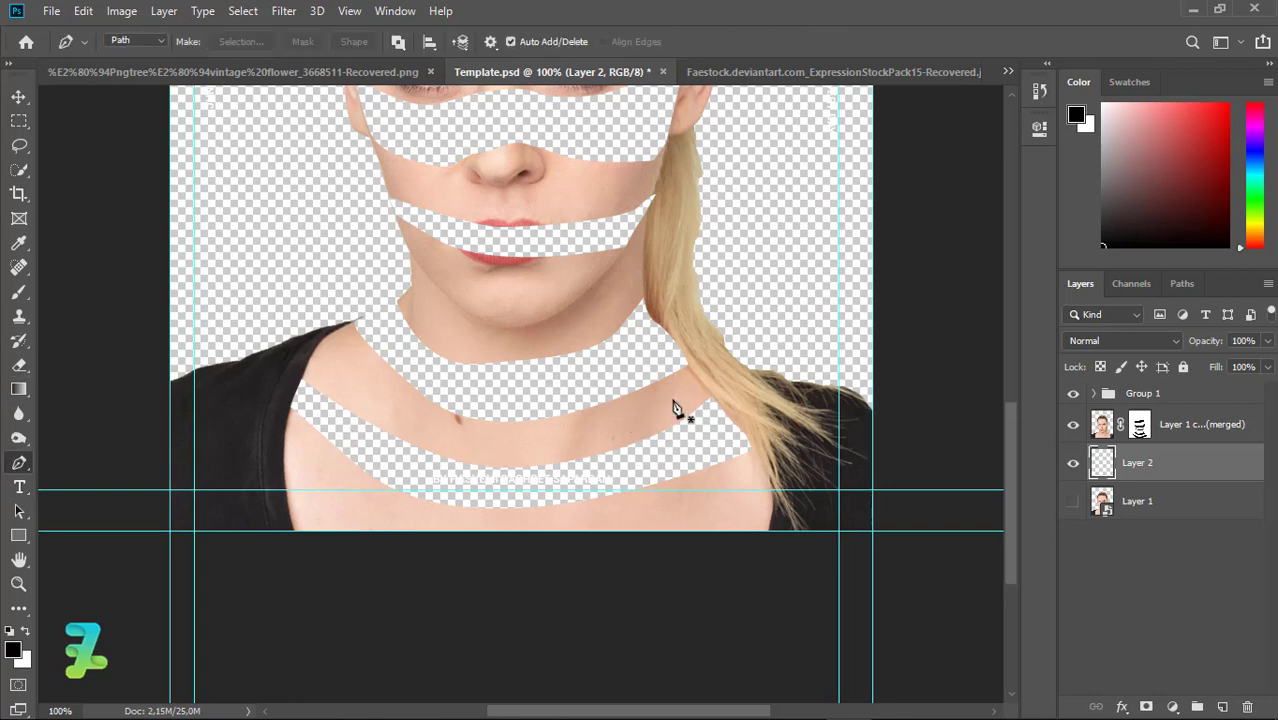
Draw a trial Pen path across the neck, then delete it and scroll up to the face
{"action": "left_click", "coordinate": [713, 396]}
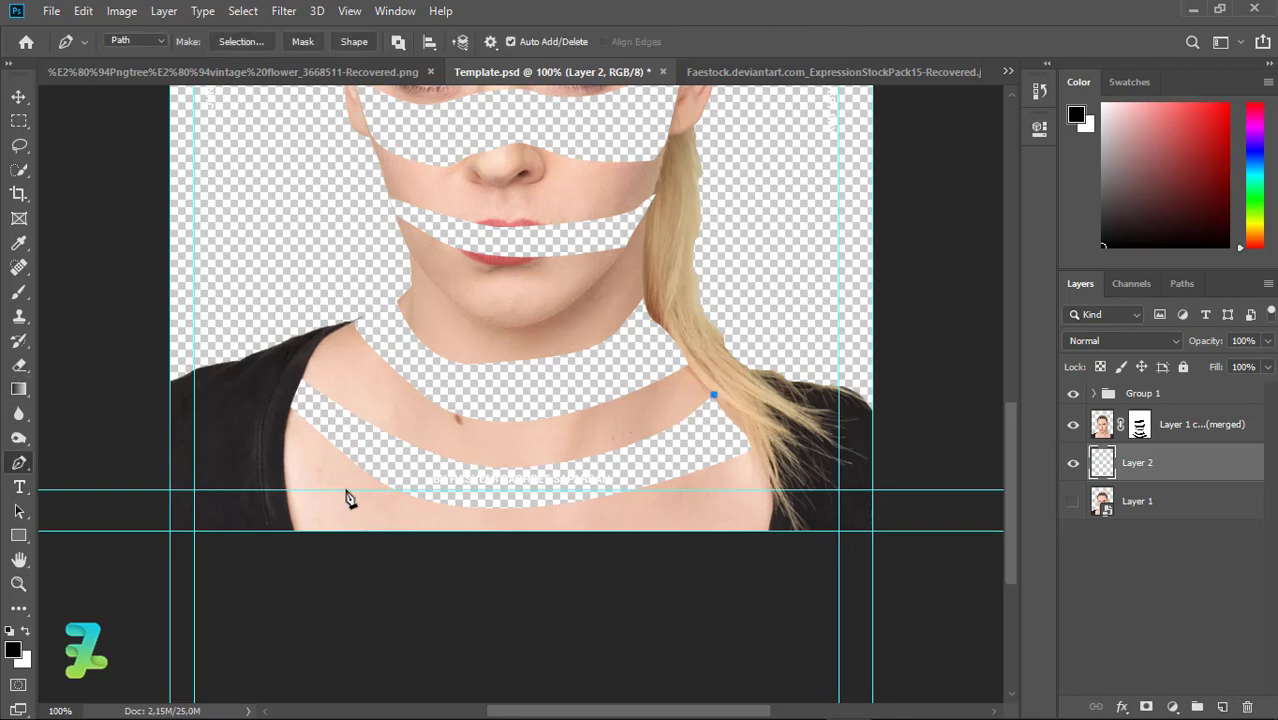
{"action": "left_click_drag", "start_coordinate": [345, 490], "coordinate": [301, 492]}
{"action": "left_click_drag", "start_coordinate": [220, 452], "coordinate": [155, 420]}
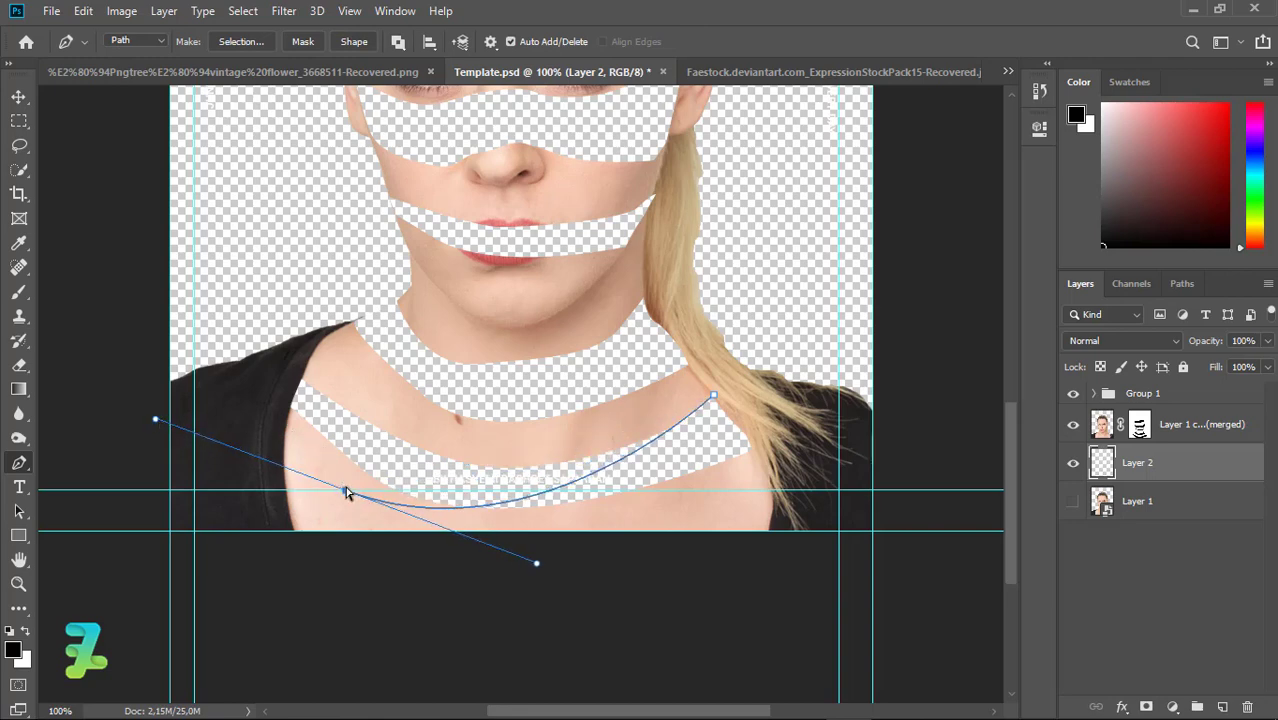
{"action": "key", "text": "ctrl+z"}
{"action": "mouse_move", "coordinate": [340, 484]}
{"action": "left_mouse_down"}
{"action": "mouse_move", "coordinate": [283, 397]}
{"action": "mouse_move", "coordinate": [287, 420]}
{"action": "left_mouse_up"}
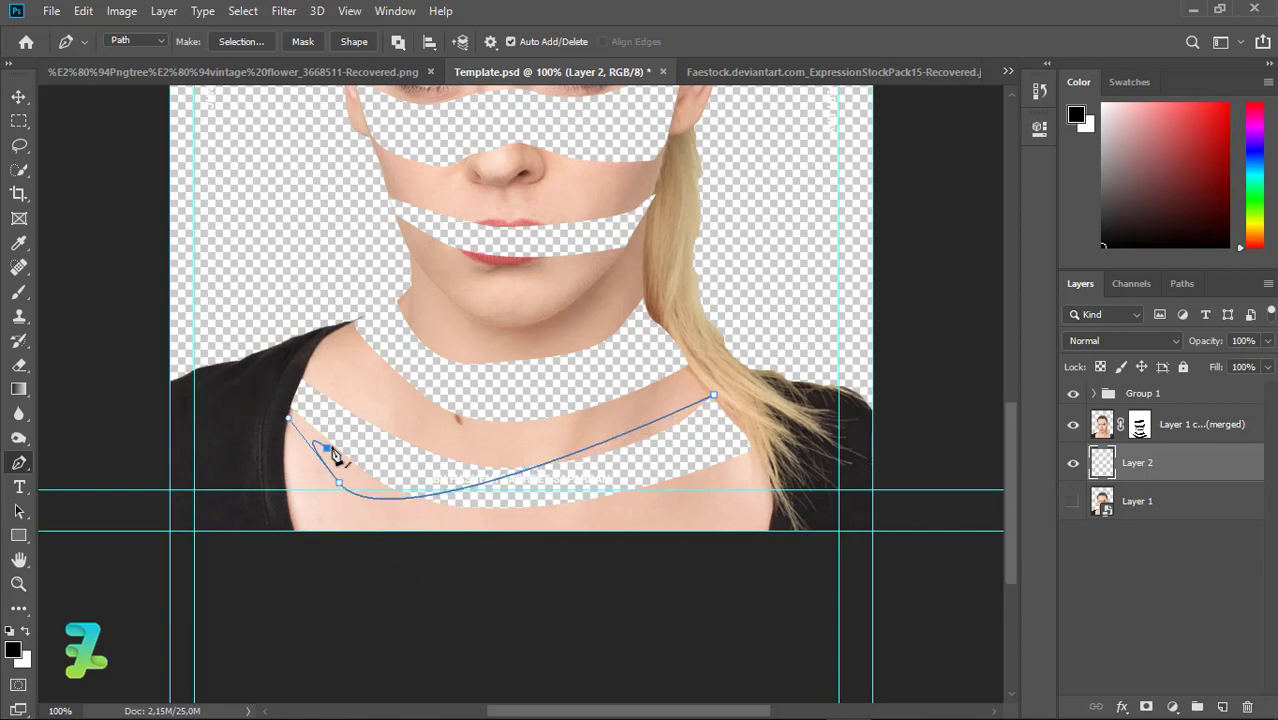
{"action": "left_click_drag", "start_coordinate": [659, 395], "coordinate": [686, 372]}
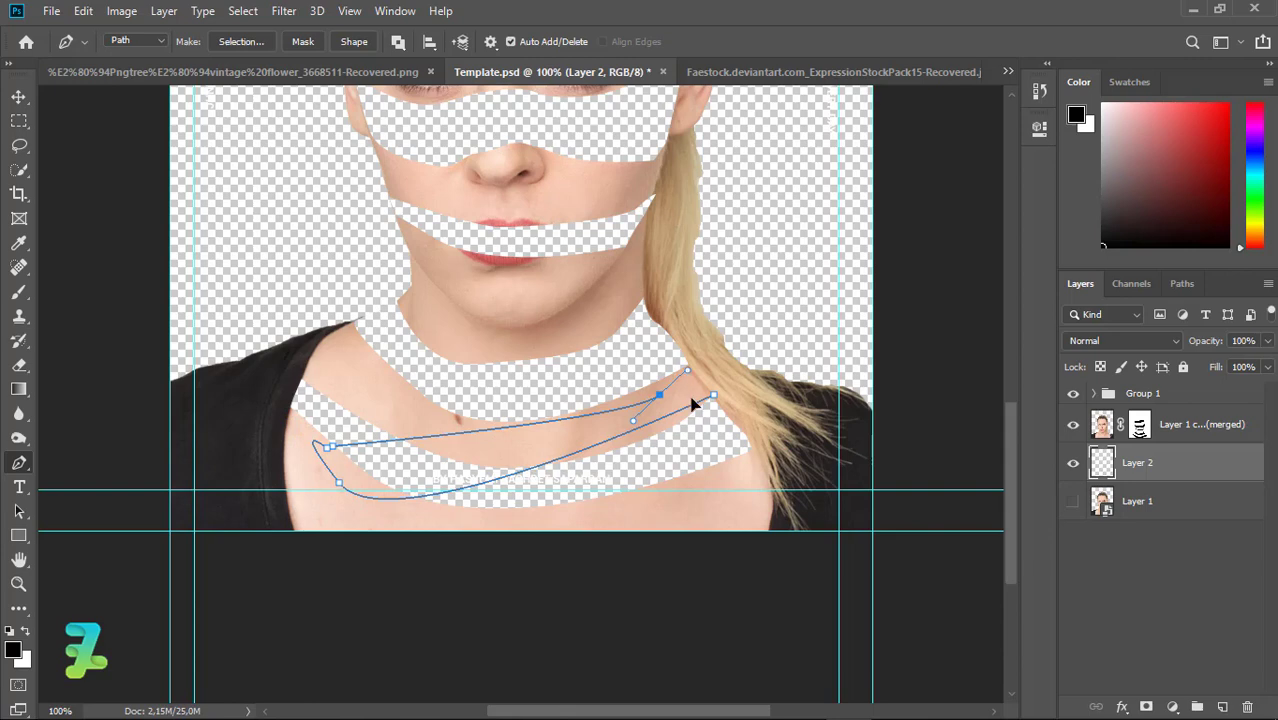
{"action": "key", "text": "ctrl+z"}
{"action": "key", "text": "ctrl+z"}
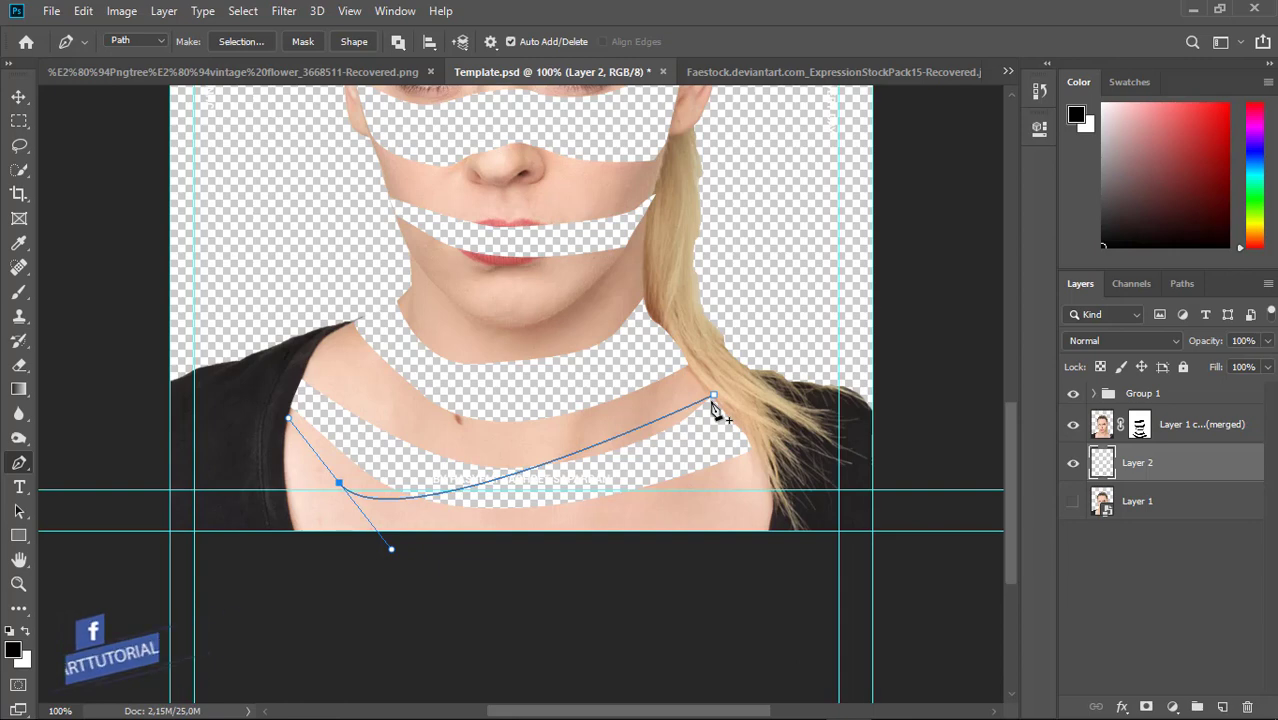
{"action": "right_click", "coordinate": [557, 447]}
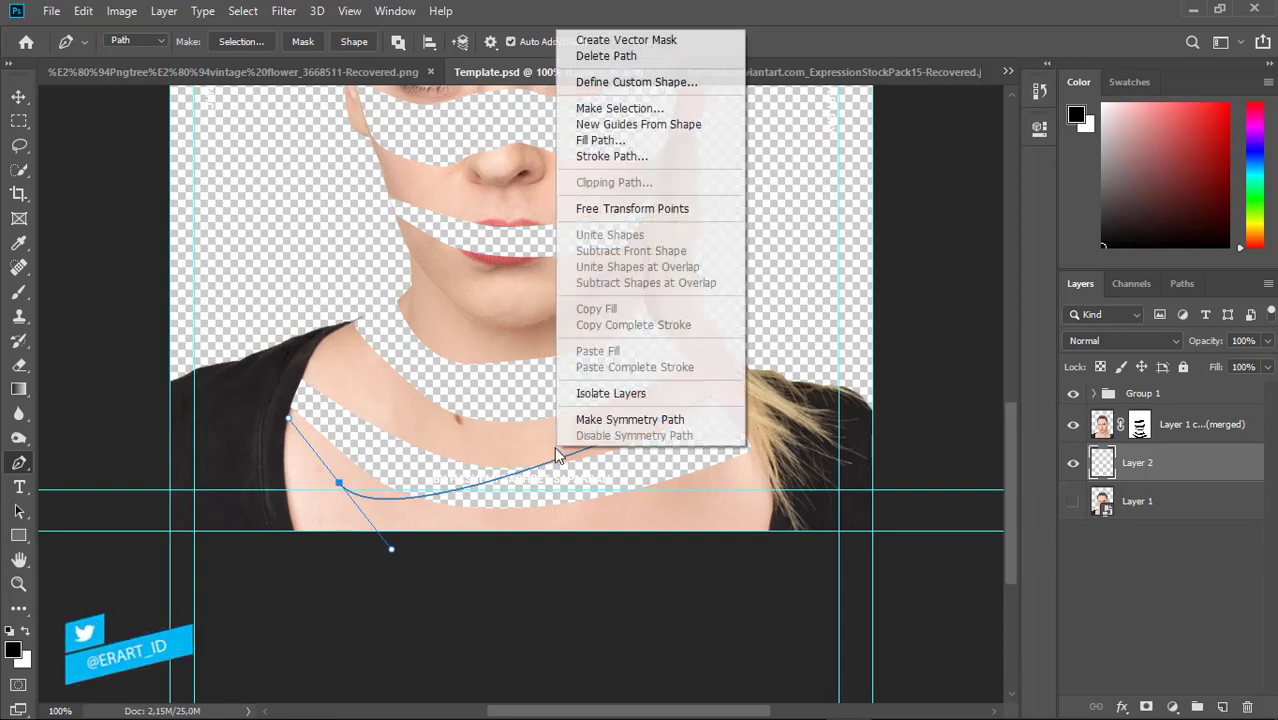
{"action": "left_click", "coordinate": [606, 56]}
{"action": "left_click_drag", "start_coordinate": [1012, 434], "coordinate": [1006, 366]}
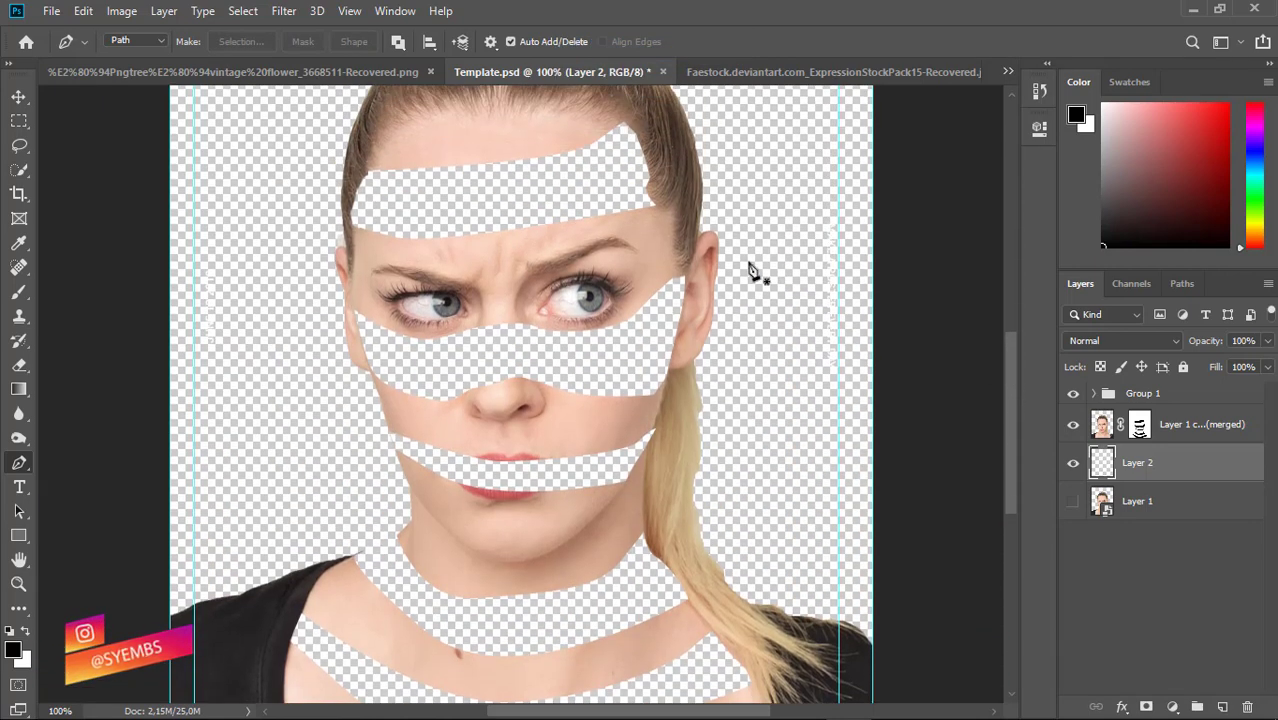
Outline a forehead band path, convert it to a selection, and clear it to transparency
{"action": "left_click", "coordinate": [632, 129]}
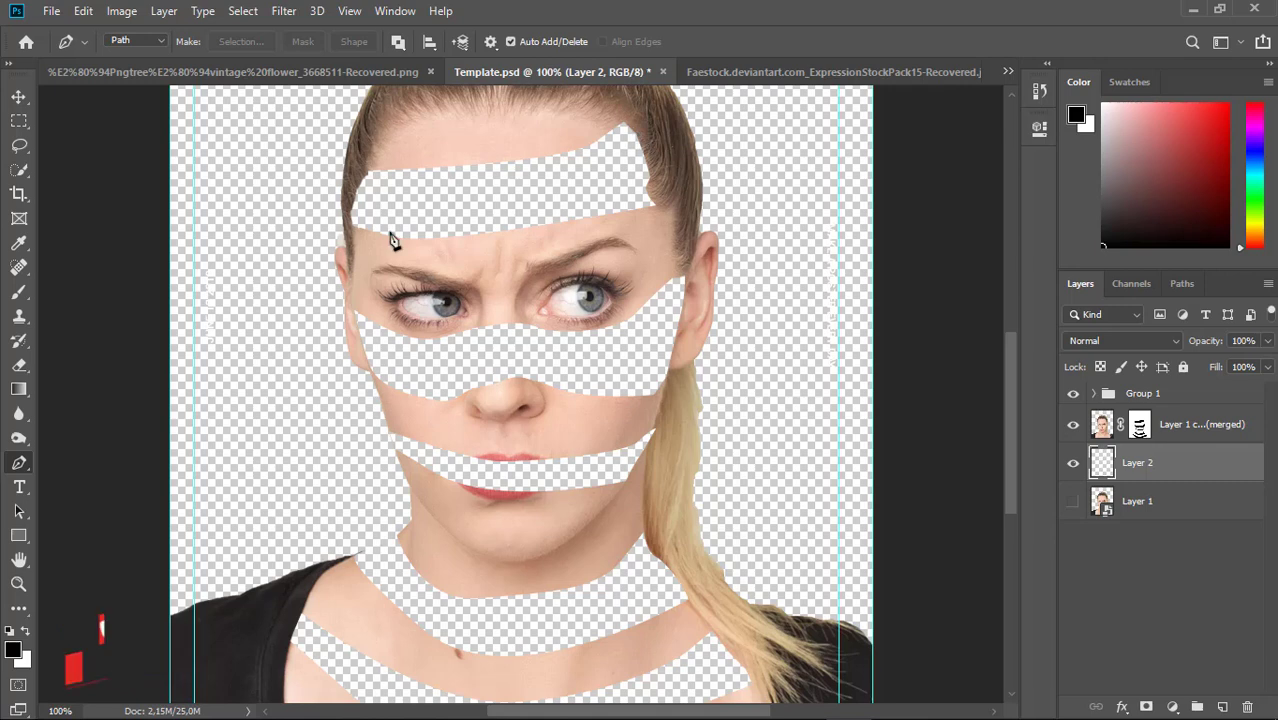
{"action": "left_click_drag", "start_coordinate": [384, 238], "coordinate": [294, 213]}
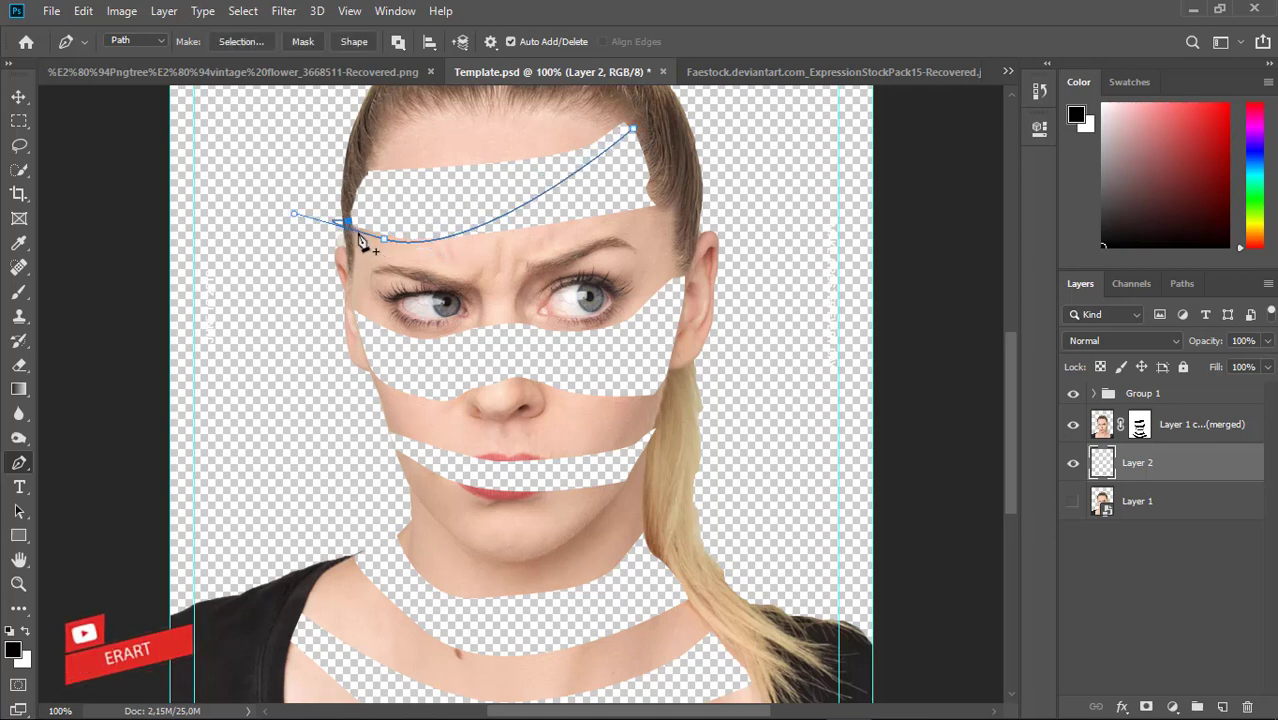
{"action": "left_click", "coordinate": [352, 228], "text": "alt"}
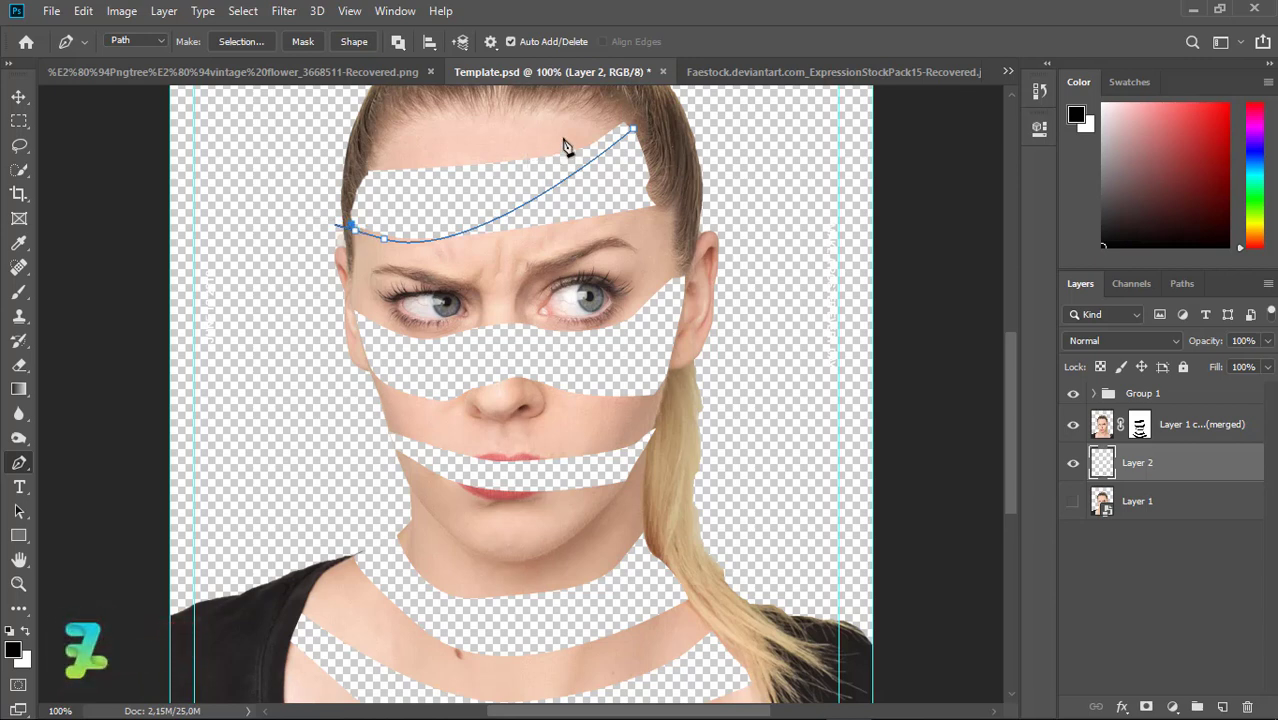
{"action": "scroll", "coordinate": [613, 100], "scroll_direction": "up", "scroll_amount": 1}
{"action": "scroll", "coordinate": [613, 100], "scroll_direction": "up", "scroll_amount": 2}
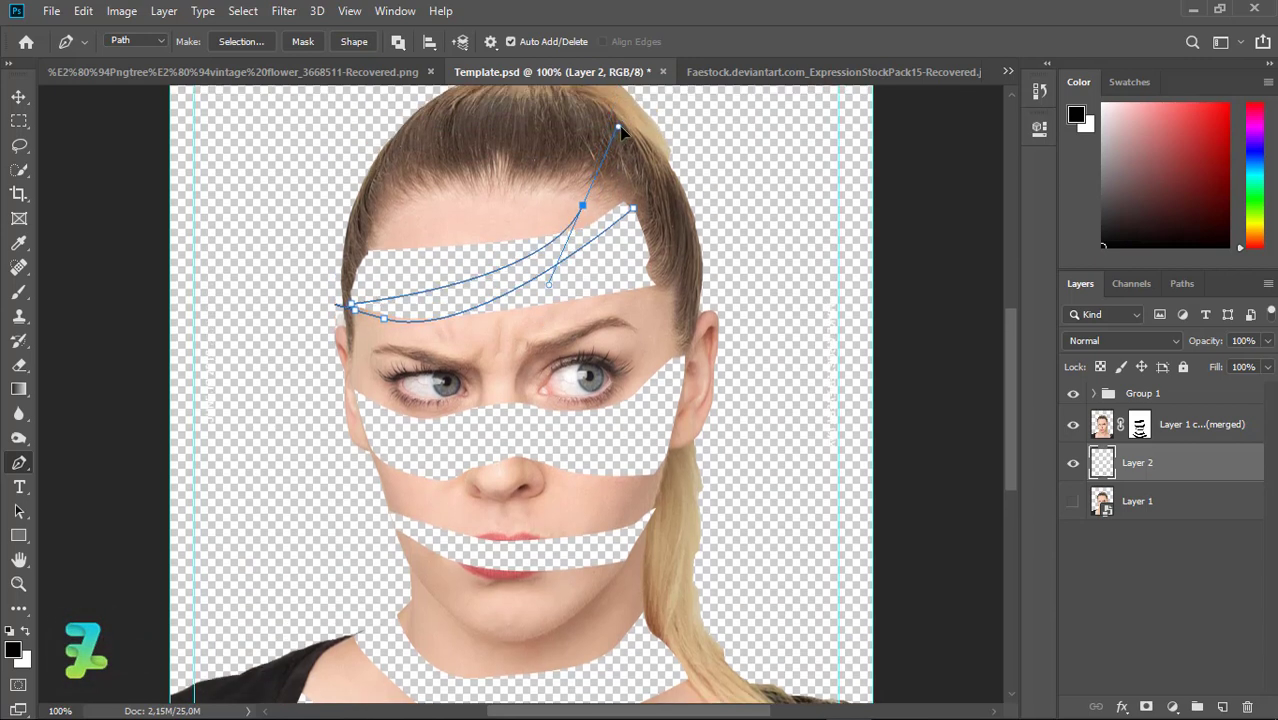
{"action": "left_click_drag", "start_coordinate": [616, 128], "coordinate": [667, 136]}
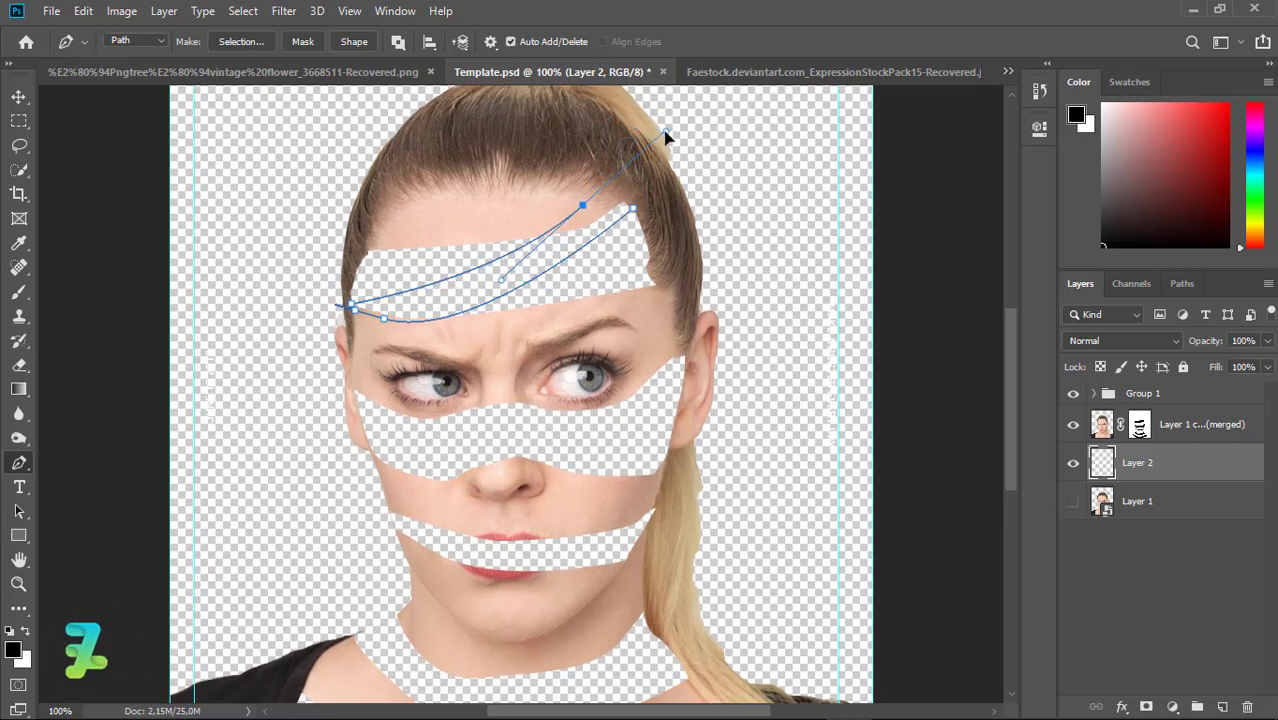
{"action": "right_click", "coordinate": [634, 213]}
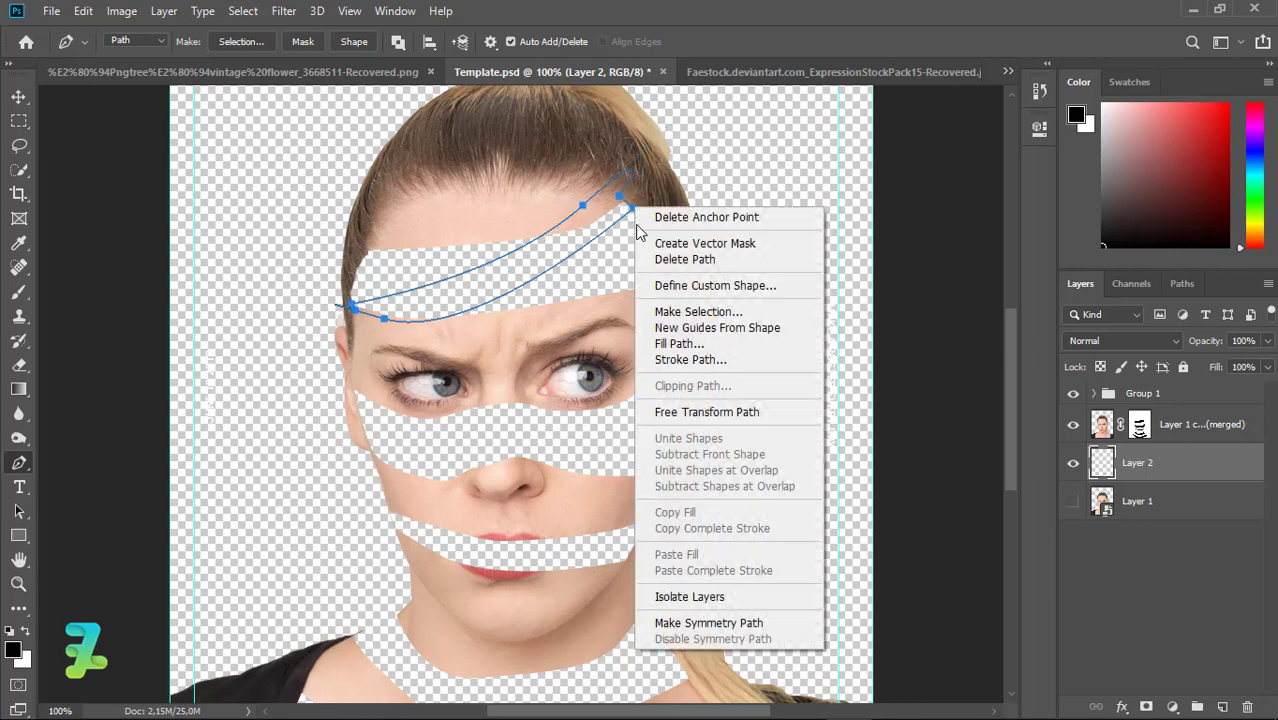
{"action": "left_click", "coordinate": [676, 307]}
{"action": "key", "text": "Return"}
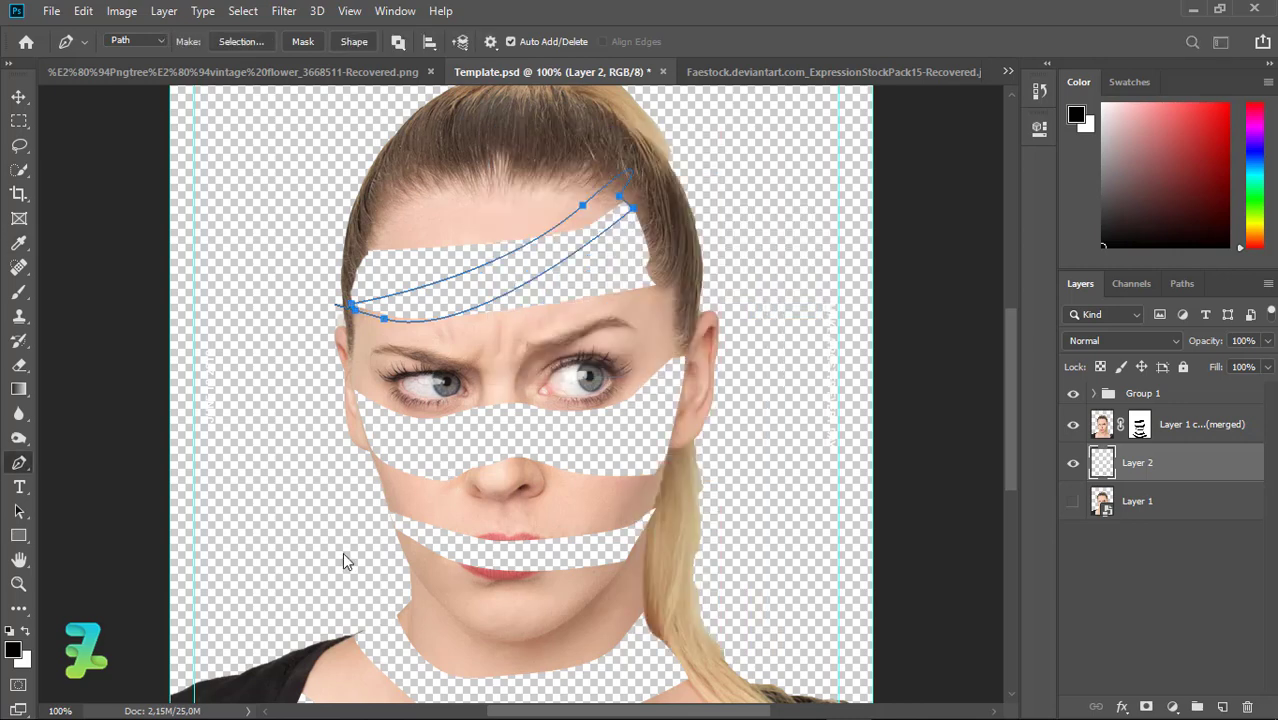
{"action": "key", "text": "Delete"}
Sample skin tone bc9279 from the face and bucket-fill the forehead strip on Layer 2
{"action": "left_click", "coordinate": [13, 650]}
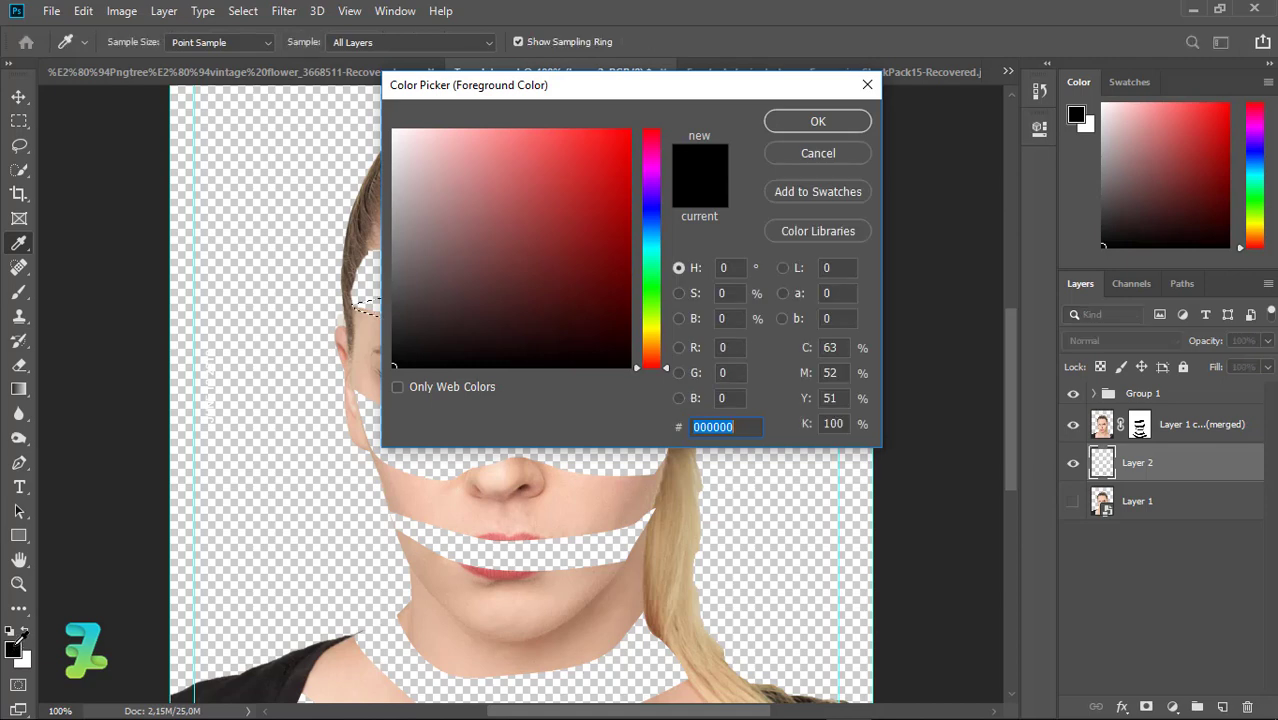
{"action": "left_click", "coordinate": [644, 494]}
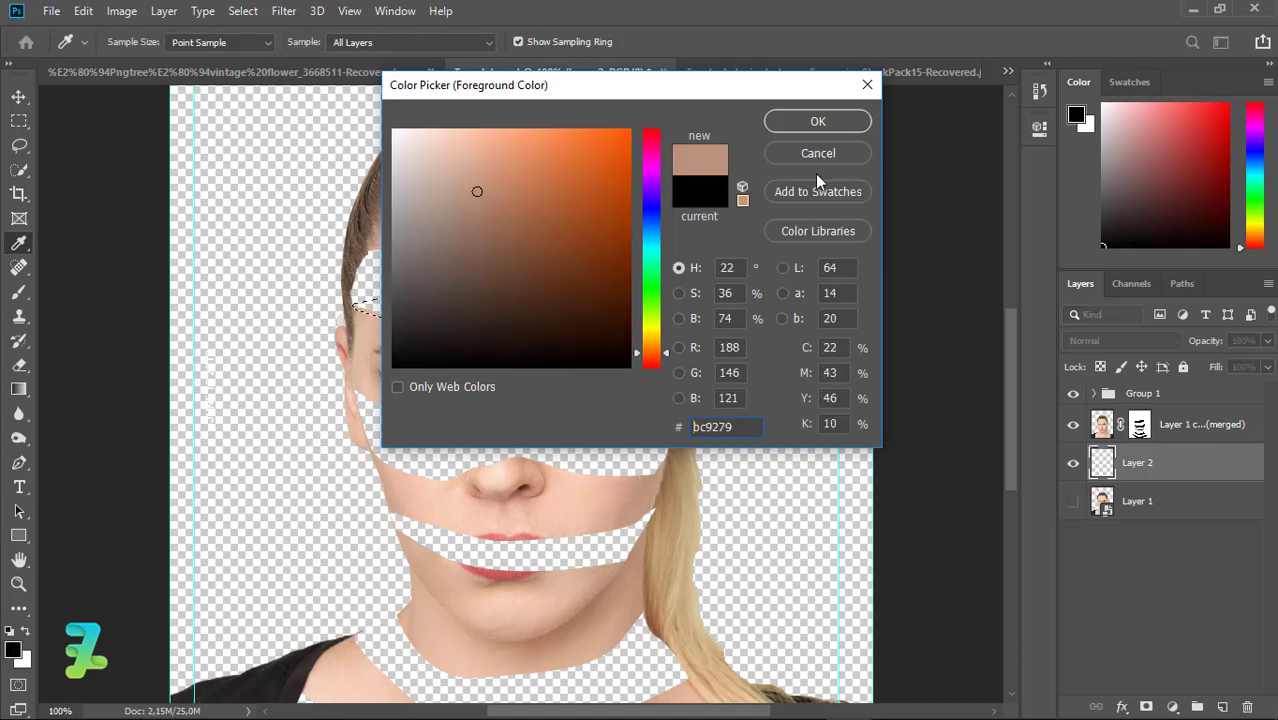
{"action": "left_click", "coordinate": [807, 123]}
{"action": "right_click", "coordinate": [29, 397]}
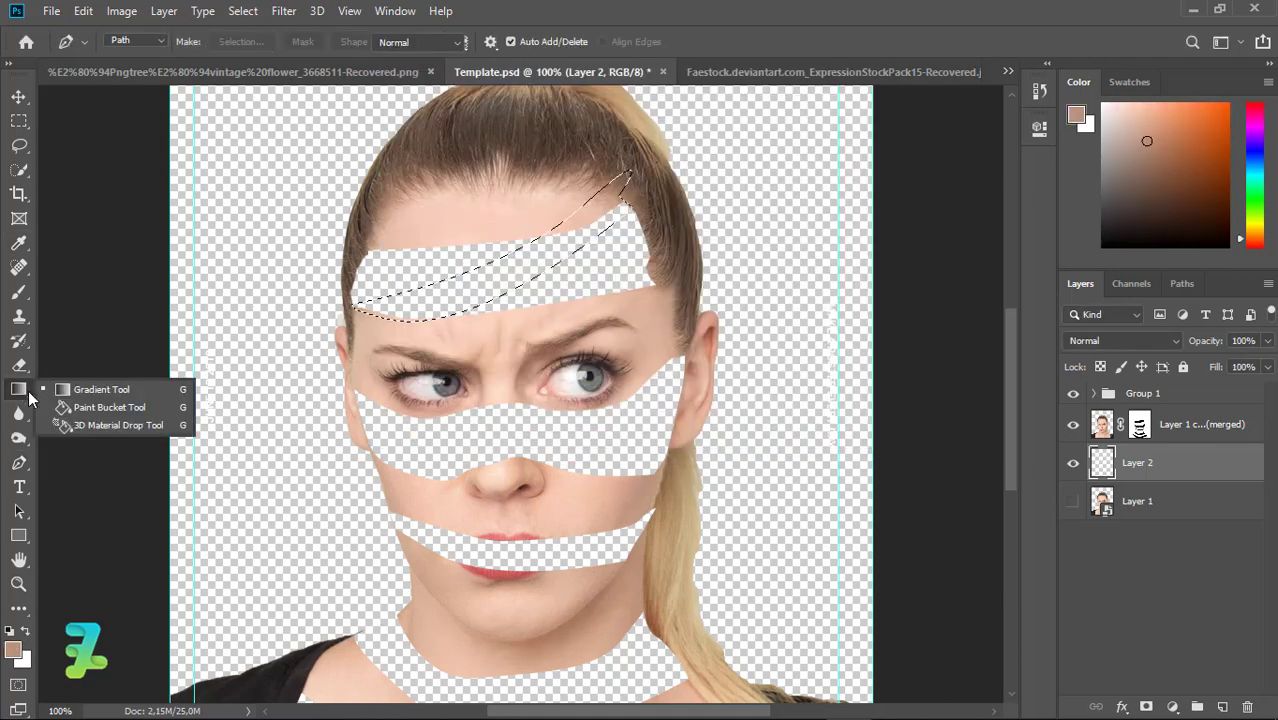
{"action": "left_click", "coordinate": [100, 407]}
{"action": "left_click", "coordinate": [460, 310]}
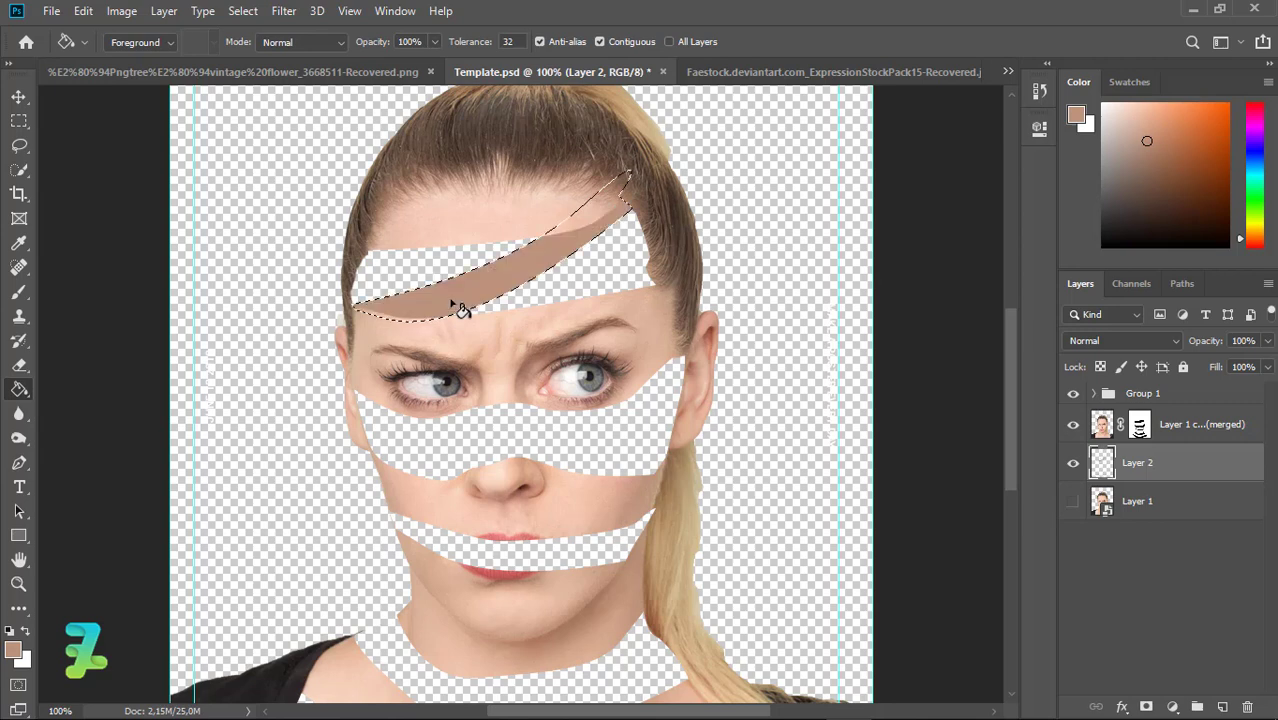
{"action": "key", "text": "ctrl+d"}
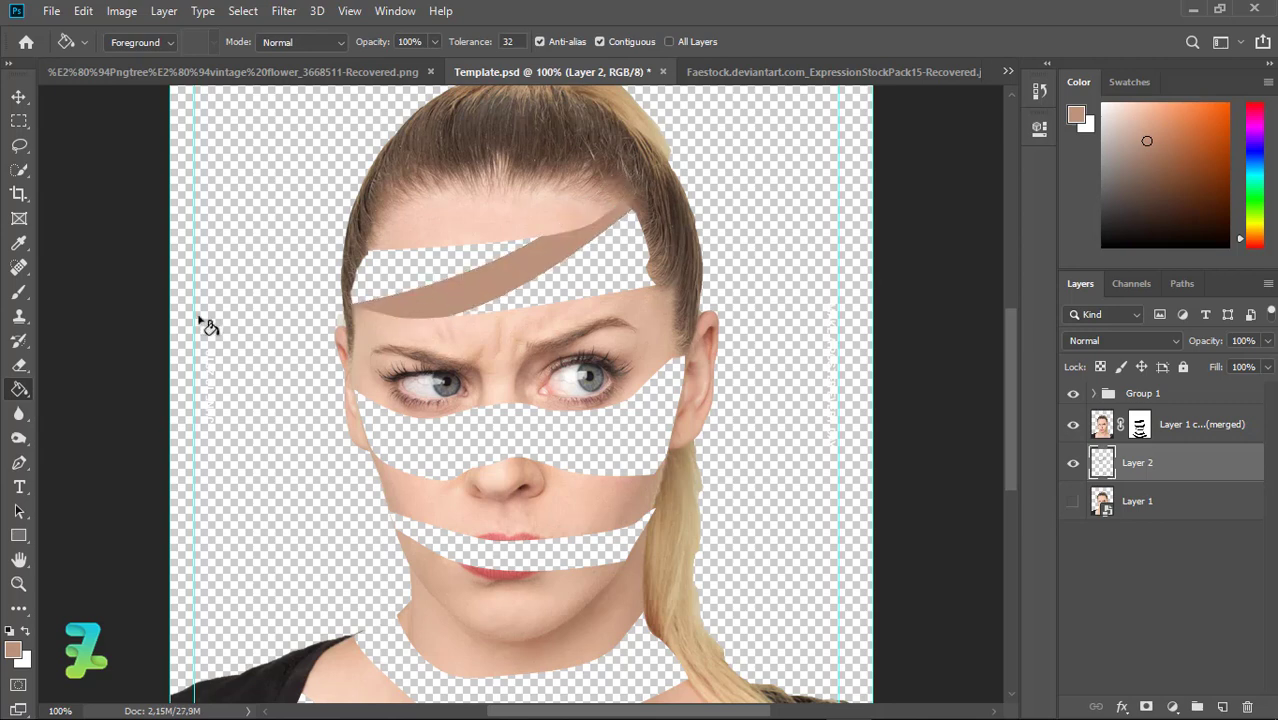
{"action": "left_click", "coordinate": [19, 462]}
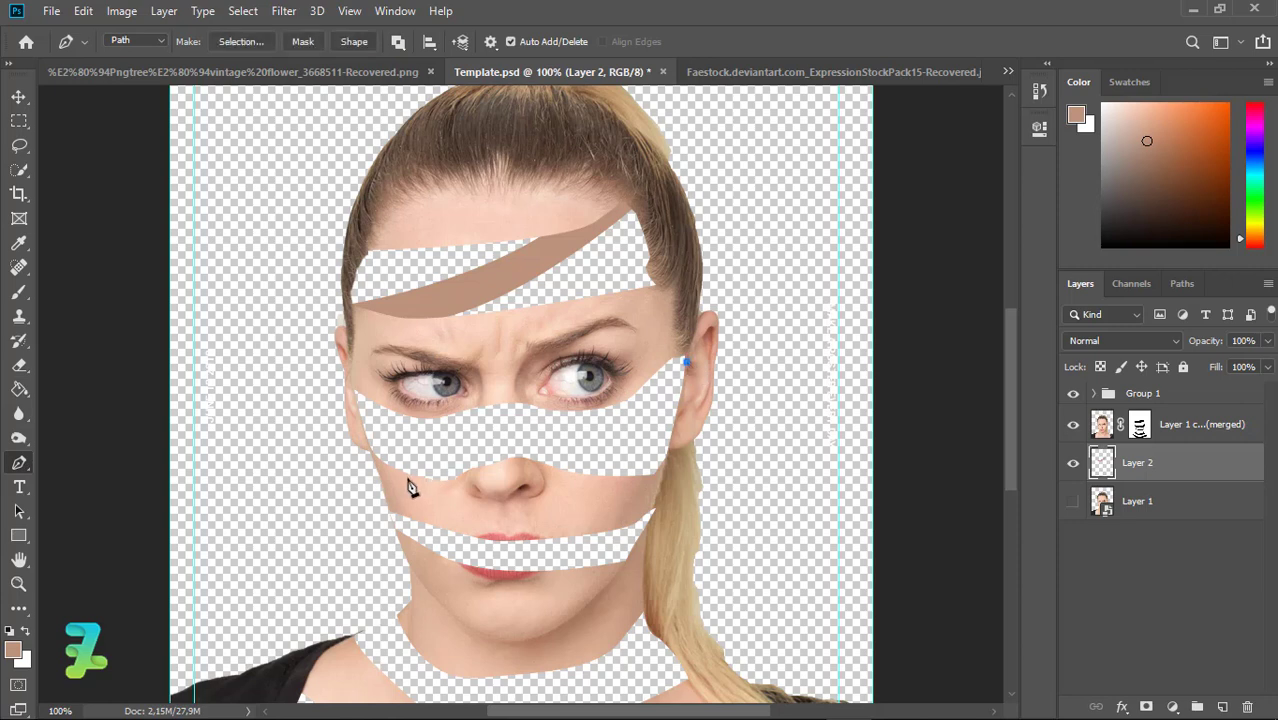
Outline a strip across the under-eye gap, make it a 0 px selection, and brush it skin-toned
{"action": "left_click_drag", "start_coordinate": [407, 478], "coordinate": [280, 434]}
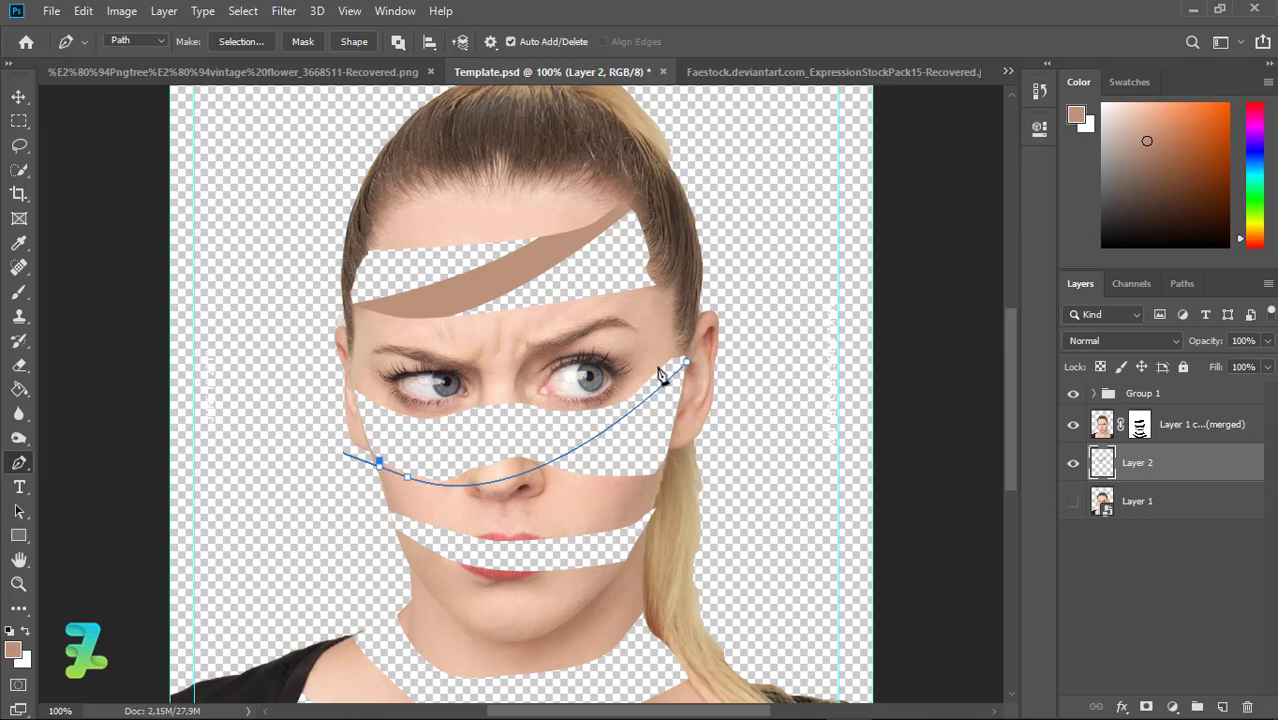
{"action": "left_click_drag", "start_coordinate": [642, 360], "coordinate": [690, 268]}
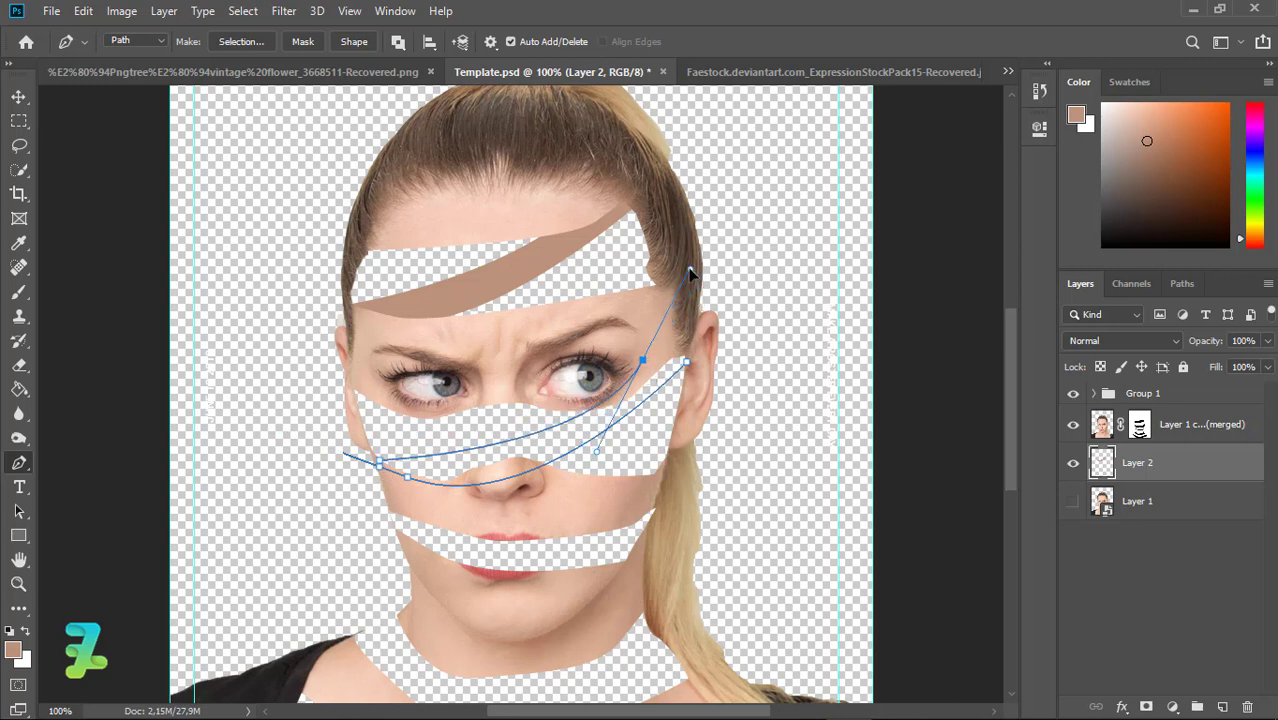
{"action": "mouse_move", "coordinate": [615, 424]}
{"action": "left_mouse_down"}
{"action": "mouse_move", "coordinate": [637, 317]}
{"action": "mouse_move", "coordinate": [646, 322]}
{"action": "left_mouse_up"}
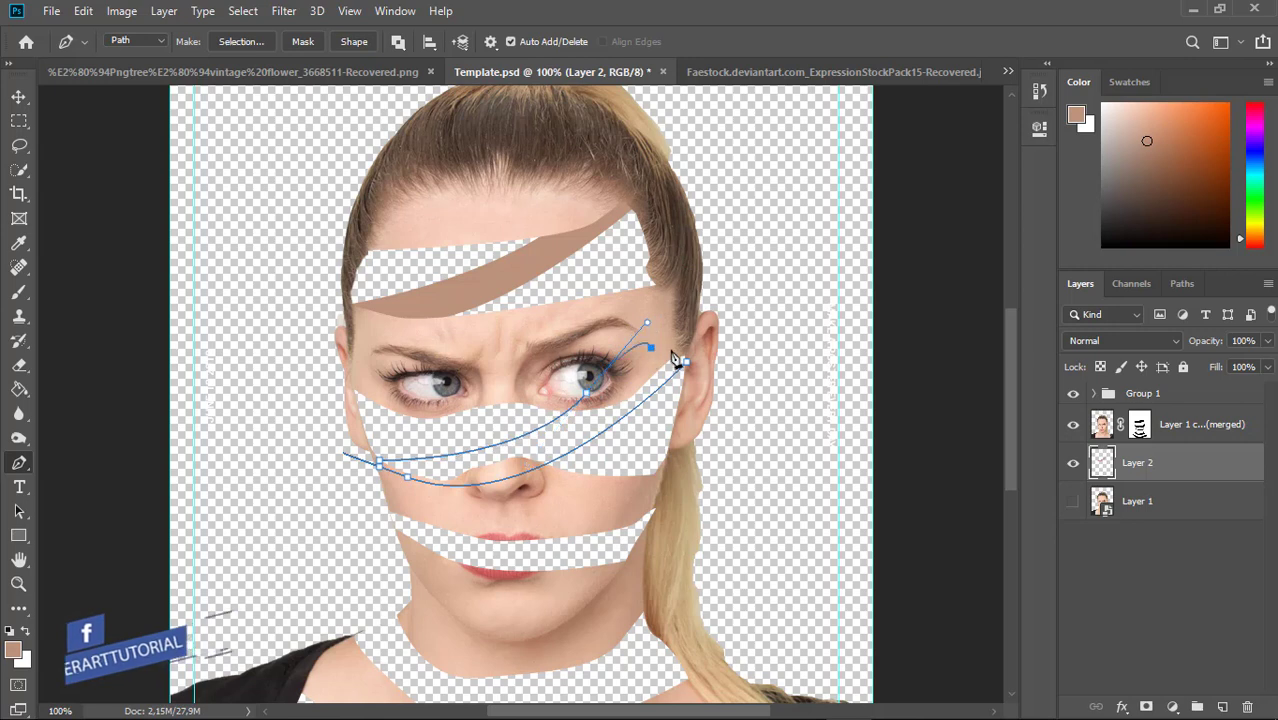
{"action": "left_click", "coordinate": [685, 350]}
{"action": "right_click", "coordinate": [692, 372]}
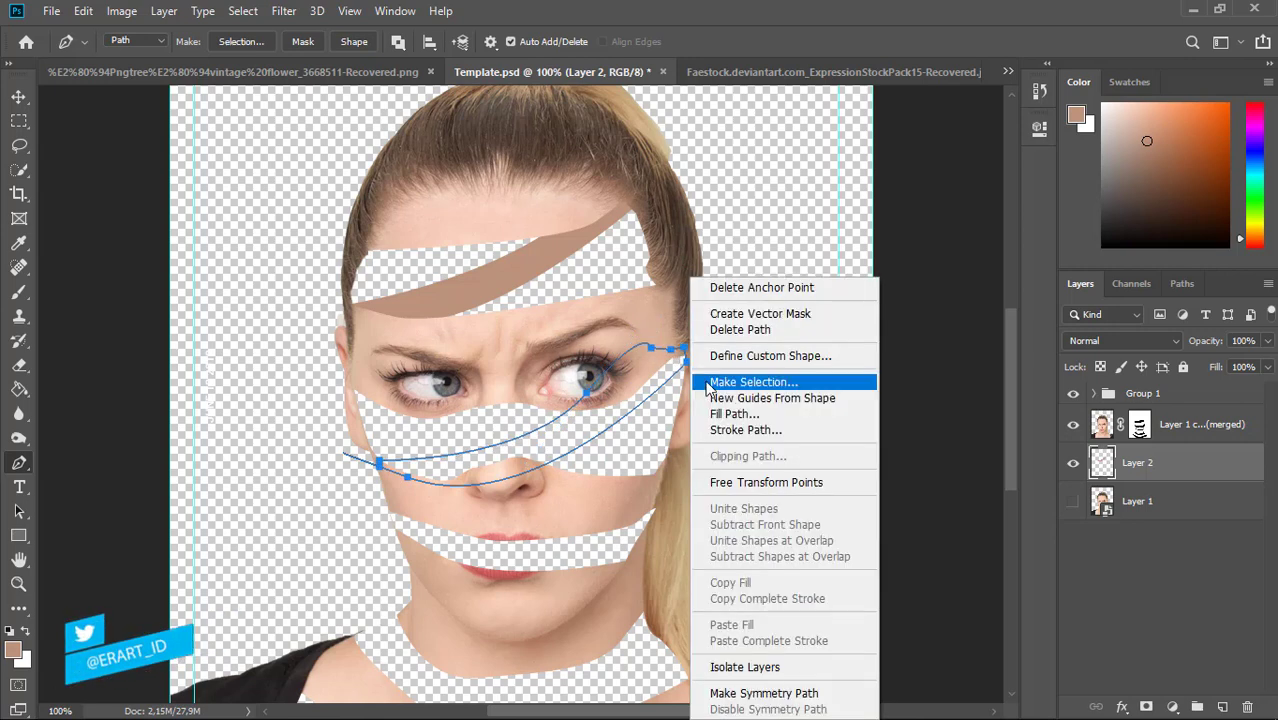
{"action": "left_click", "coordinate": [700, 374]}
{"action": "key", "text": "Return"}
{"action": "key", "text": "b"}
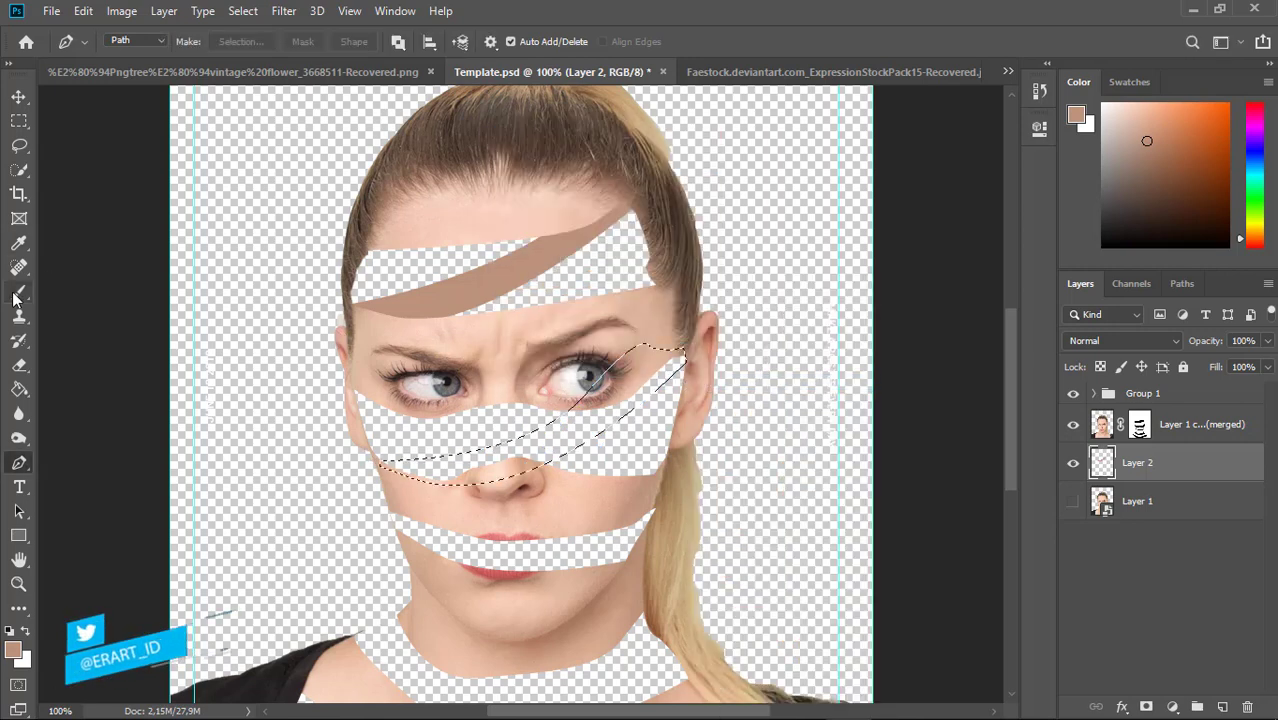
{"action": "left_click_drag", "start_coordinate": [428, 451], "coordinate": [727, 357]}
{"action": "key", "text": "ctrl+d"}
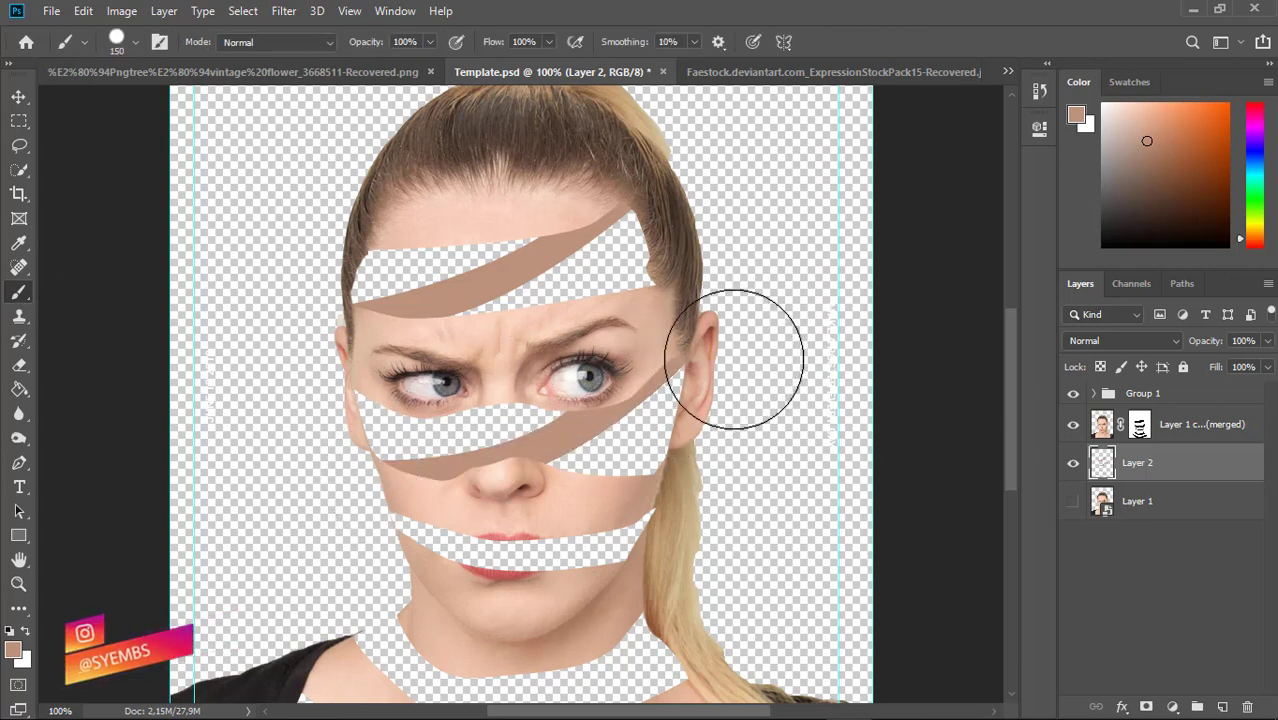
{"action": "left_click", "coordinate": [24, 464]}
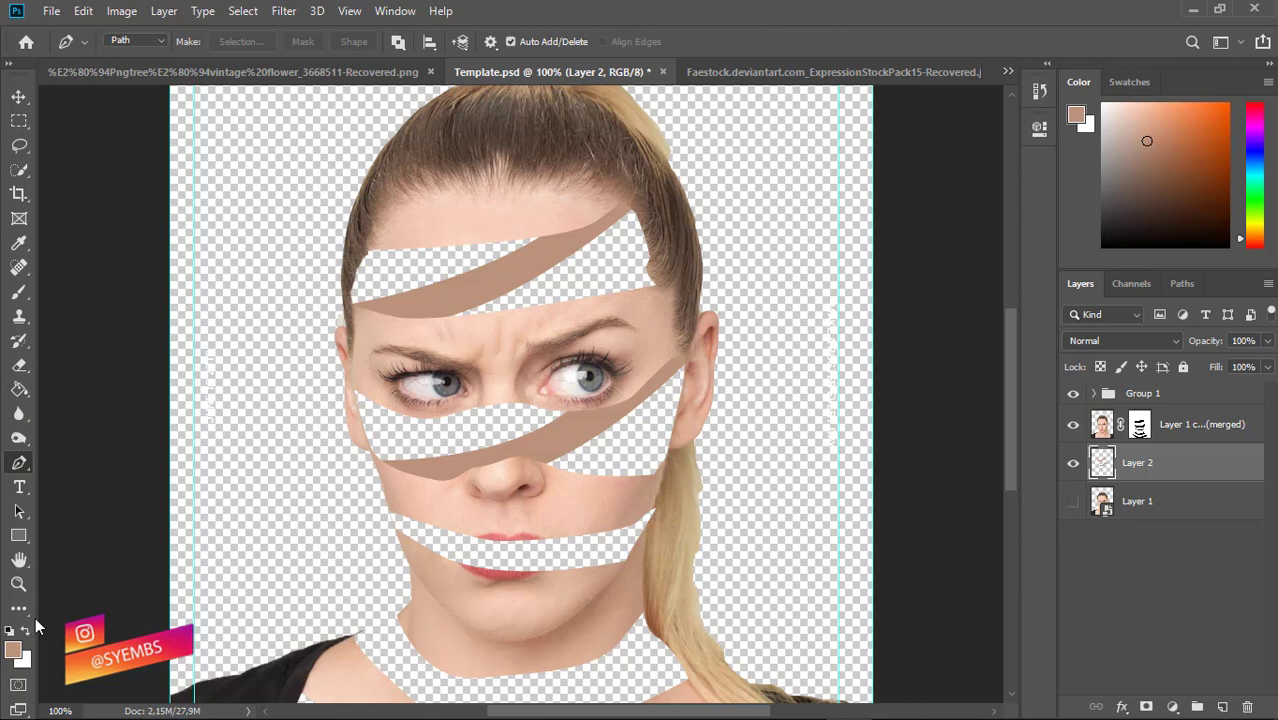
Return to Layer 2 and sample the face's skin tone as the paint colour
{"action": "left_click", "coordinate": [1140, 424]}
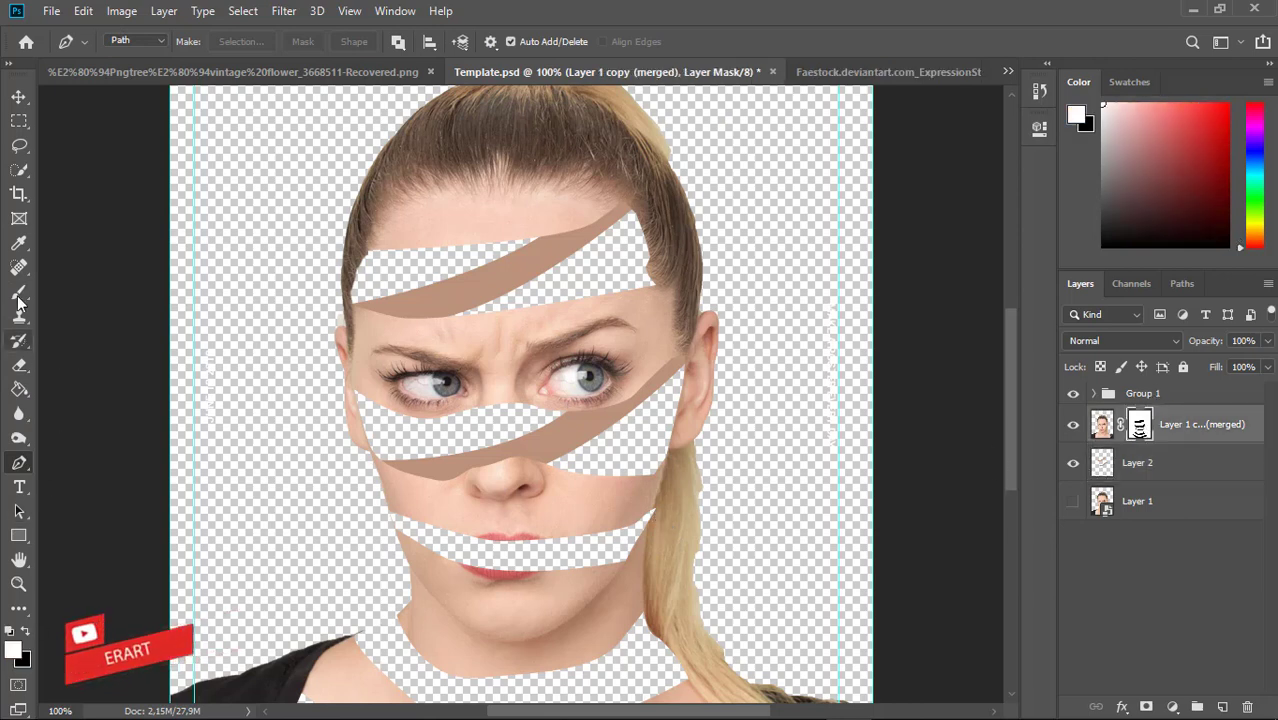
{"action": "left_click", "coordinate": [19, 292]}
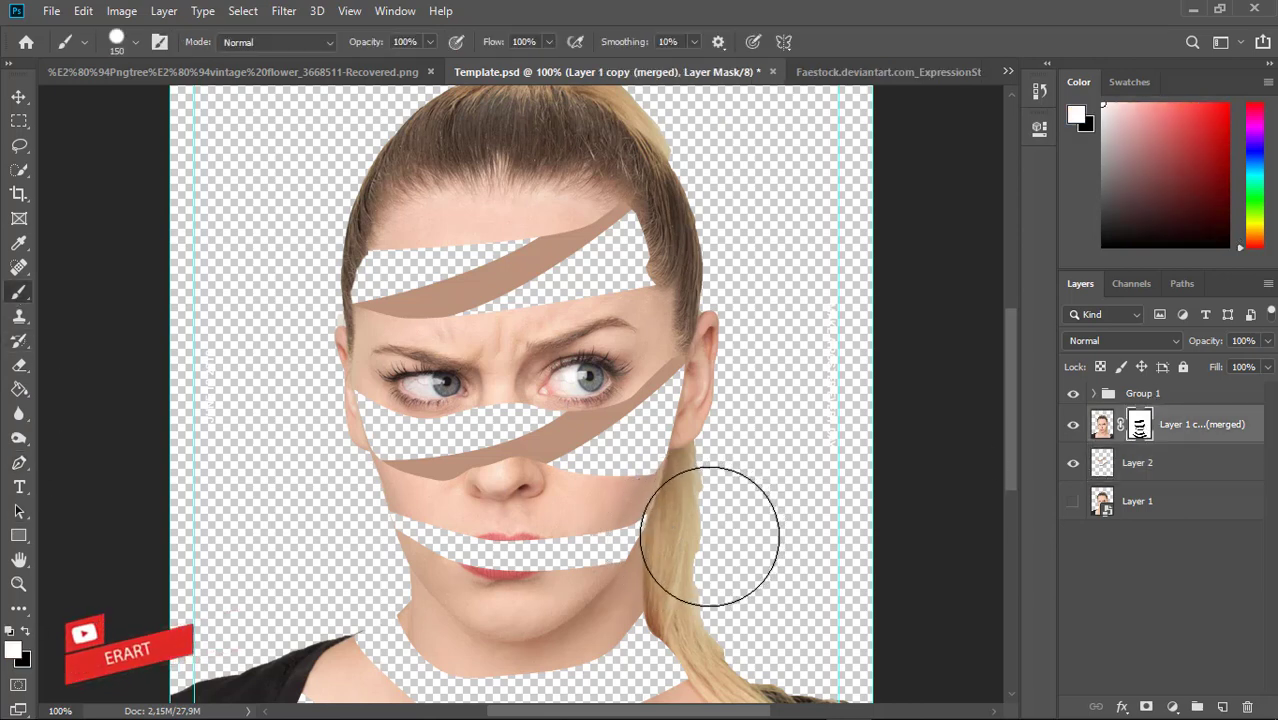
{"action": "left_click", "coordinate": [1100, 470]}
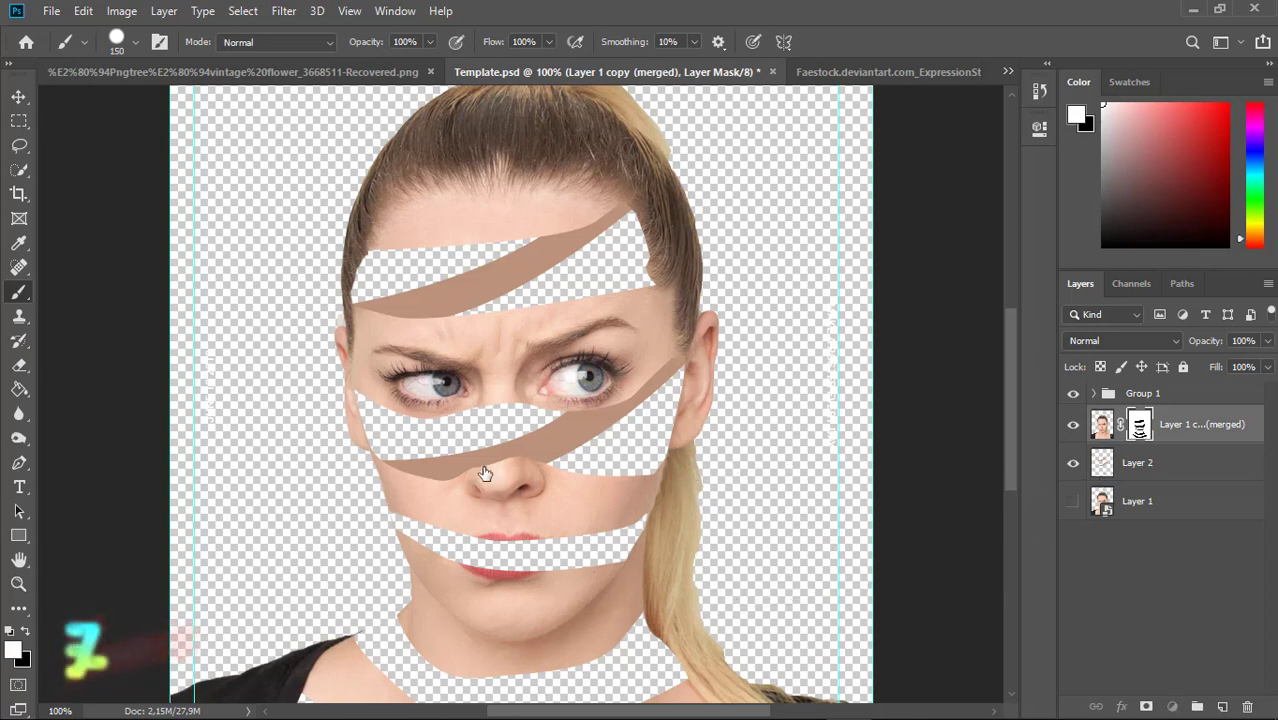
{"action": "left_click", "coordinate": [485, 471], "text": "alt"}
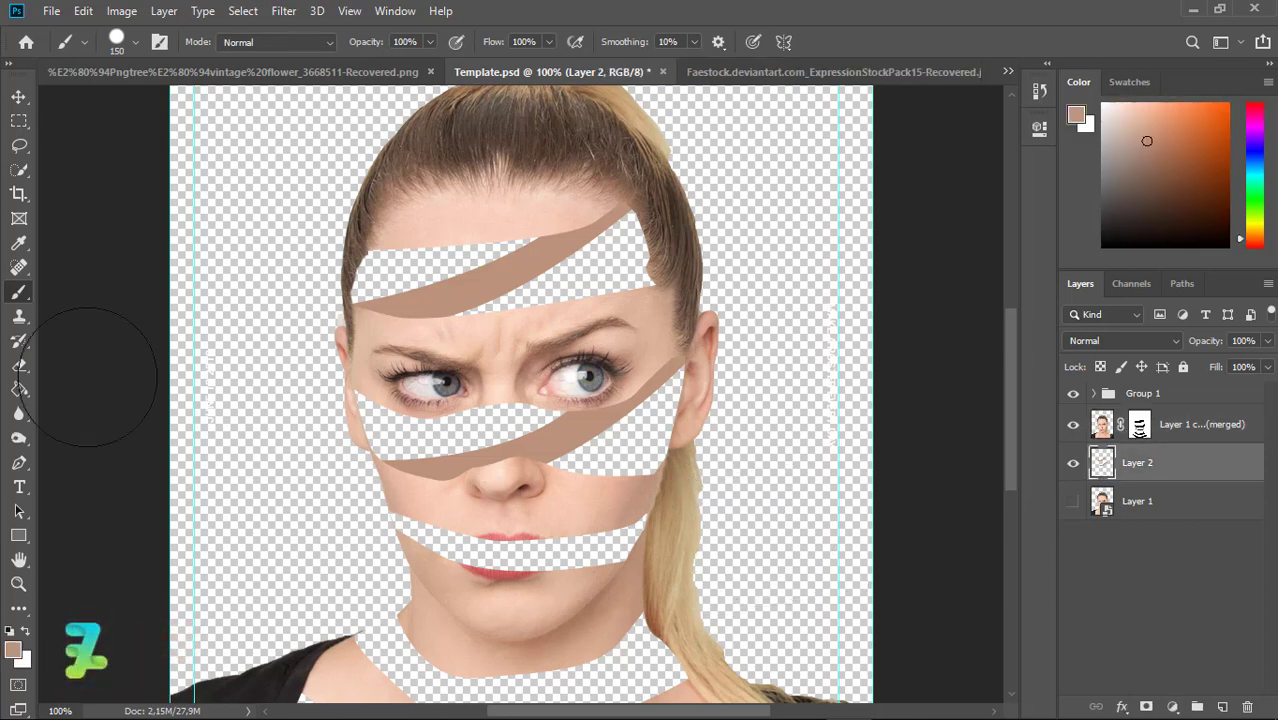
Outline a thin curved strip path across the lip gap
{"action": "left_click", "coordinate": [645, 521]}
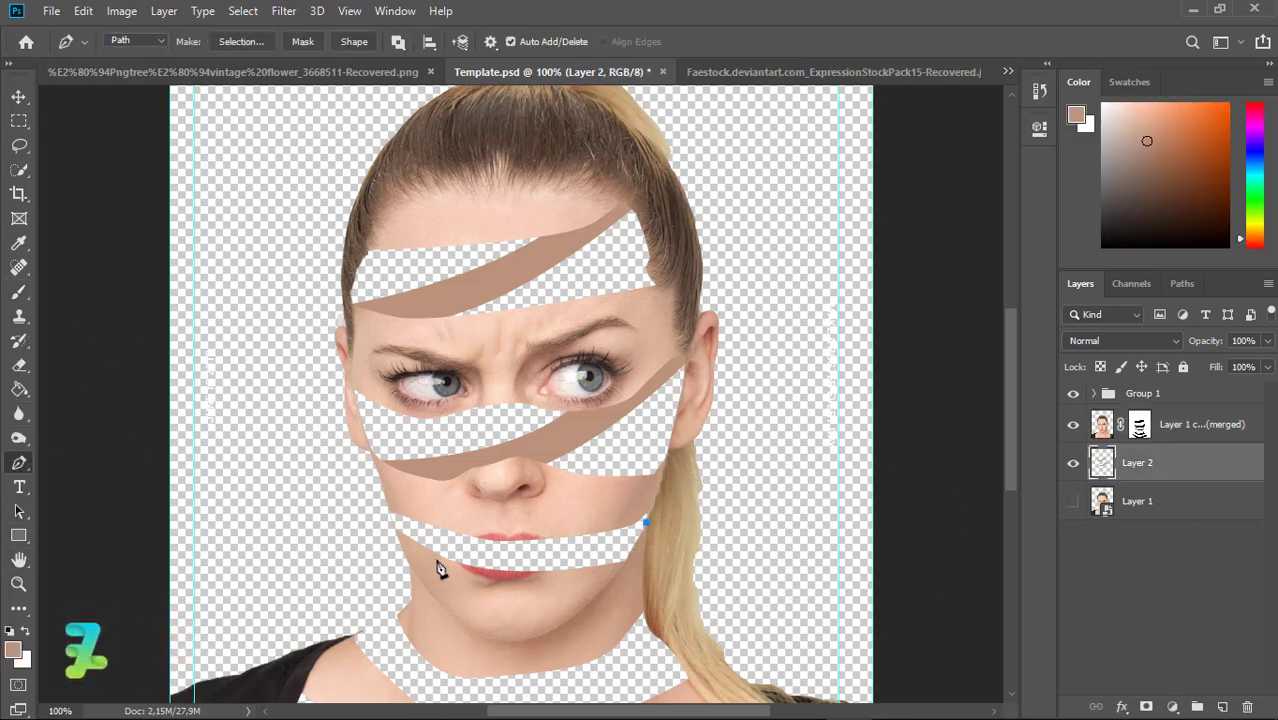
{"action": "left_click_drag", "start_coordinate": [427, 553], "coordinate": [365, 527]}
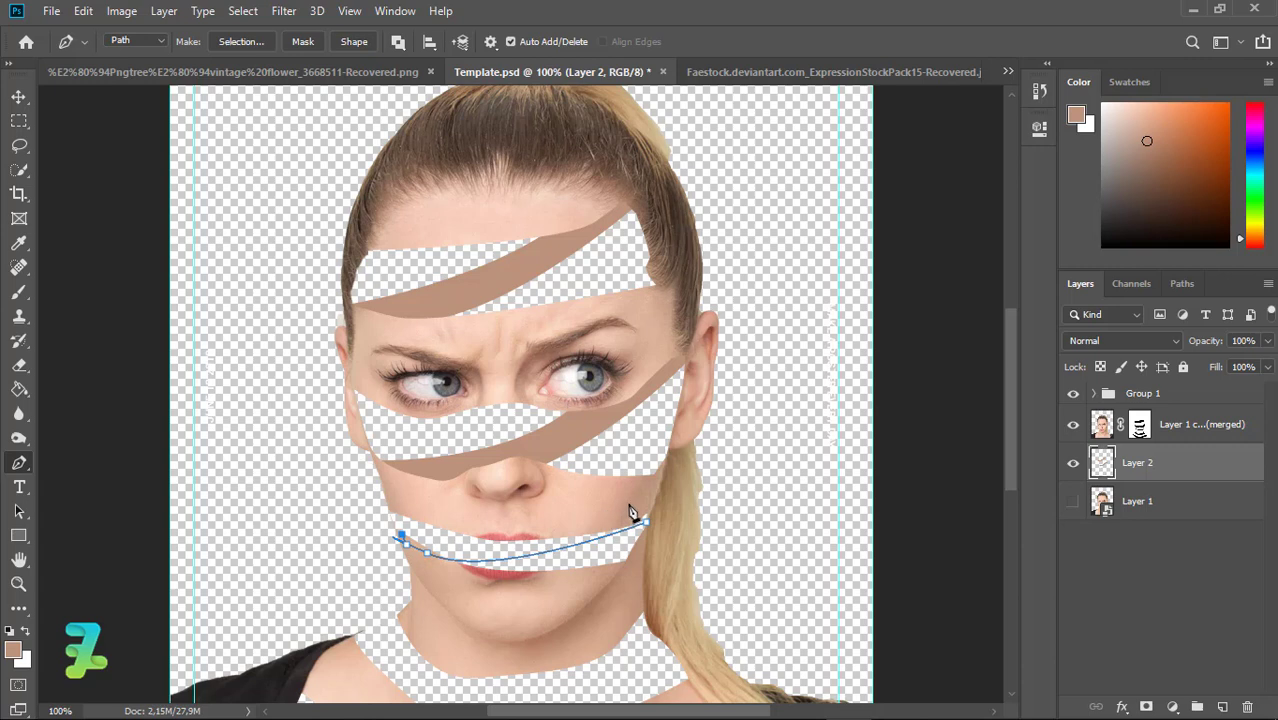
{"action": "left_click_drag", "start_coordinate": [642, 490], "coordinate": [675, 466]}
{"action": "left_click", "coordinate": [624, 511]}
{"action": "key", "text": "ctrl+z"}
{"action": "left_click_drag", "start_coordinate": [625, 494], "coordinate": [620, 502]}
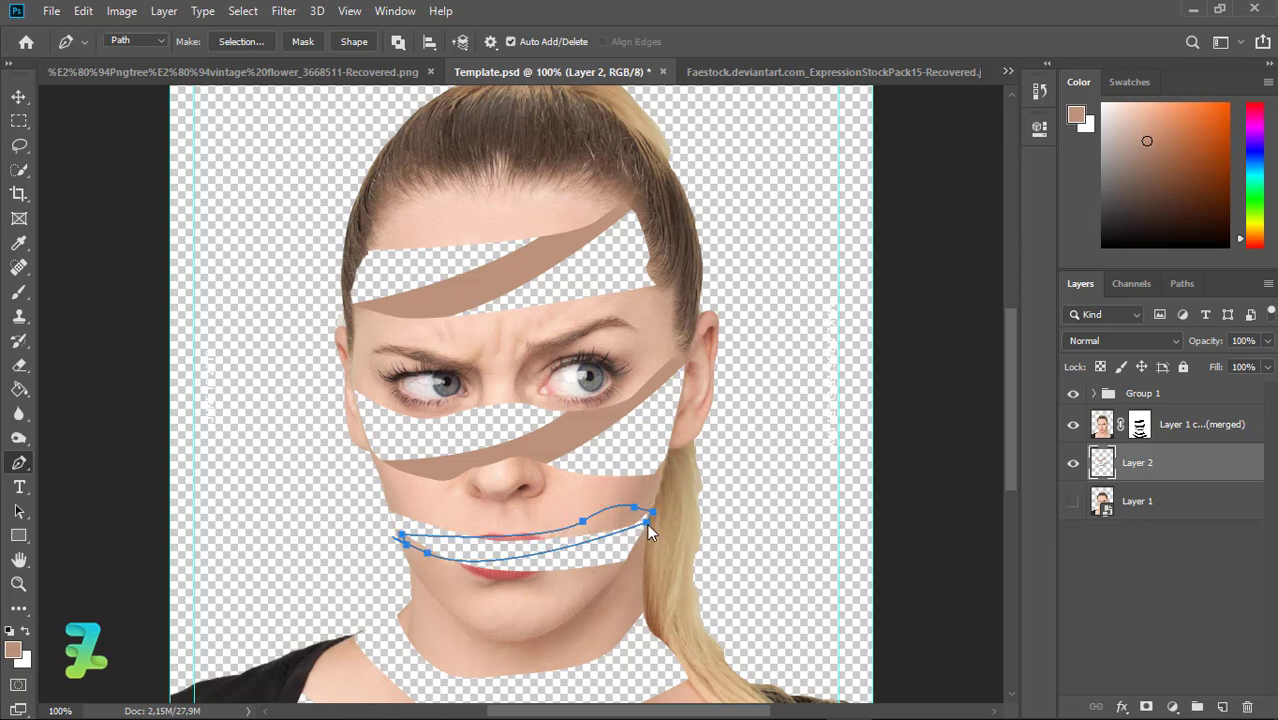
Convert the lip path to a selection, paint it with skin colour, and deselect
{"action": "right_click", "coordinate": [648, 533]}
{"action": "left_click", "coordinate": [719, 184]}
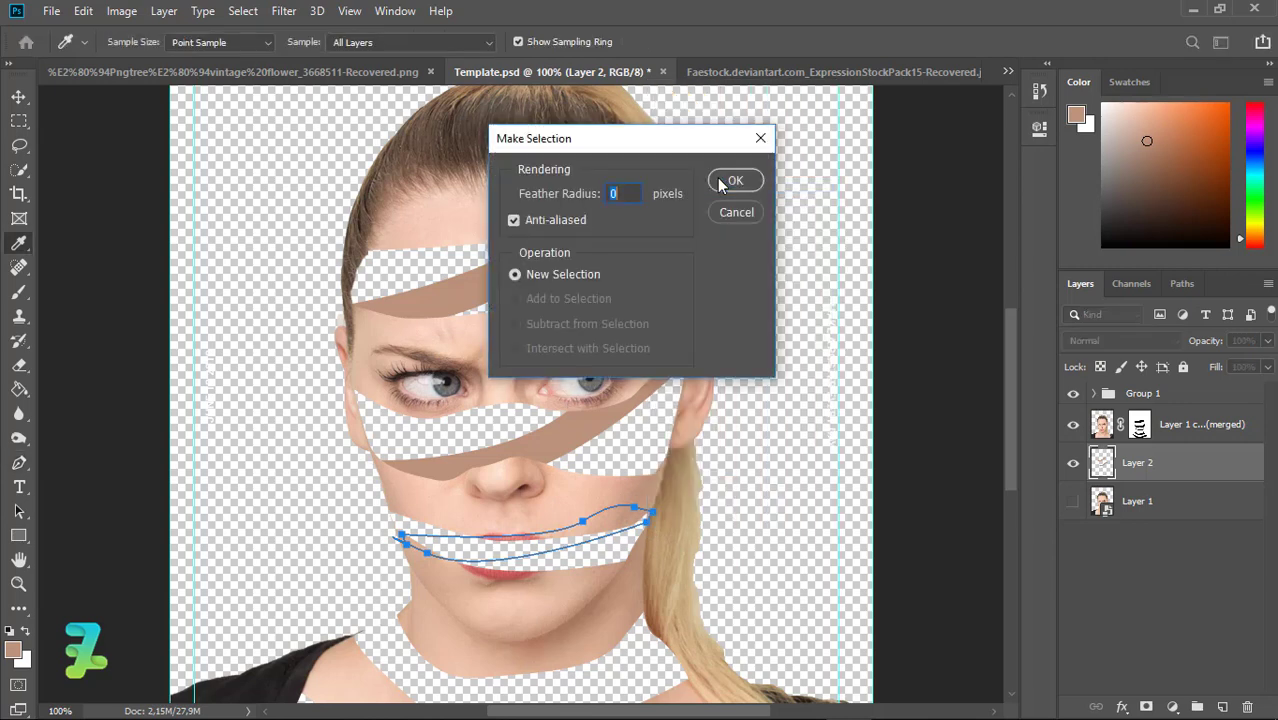
{"action": "left_click", "coordinate": [733, 181]}
{"action": "left_click", "coordinate": [18, 291]}
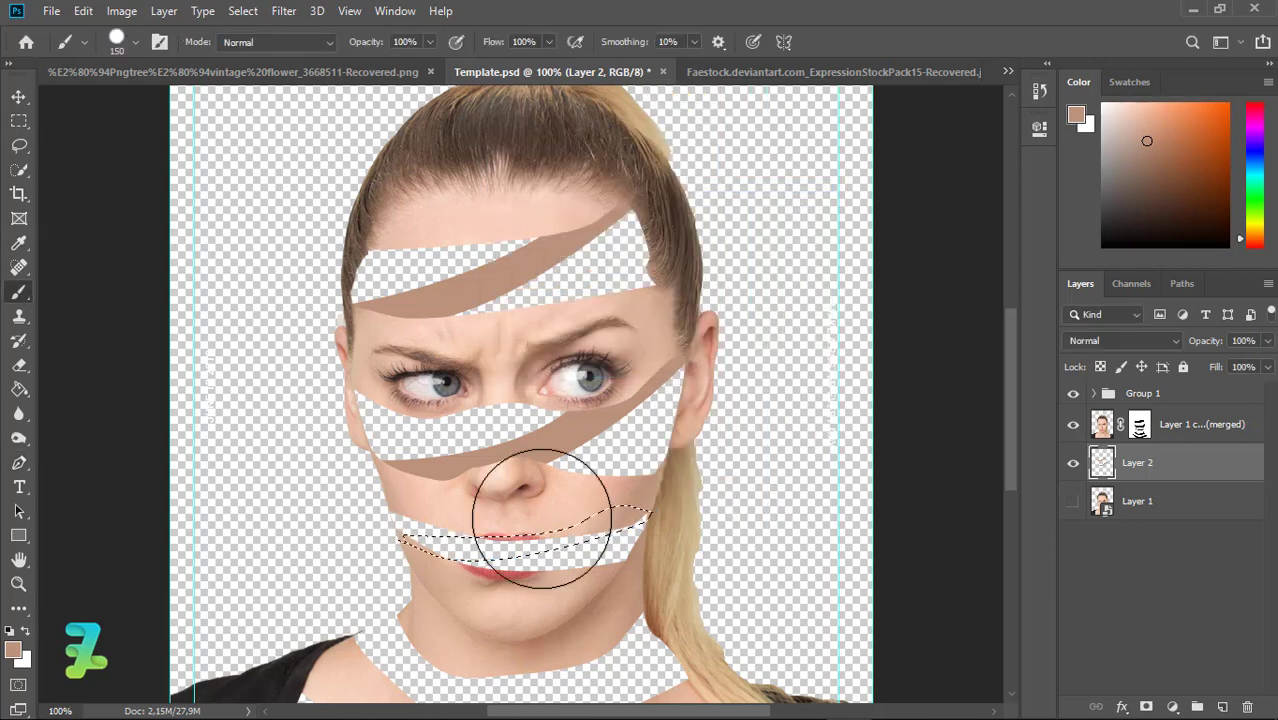
{"action": "key", "text": "ctrl+d"}
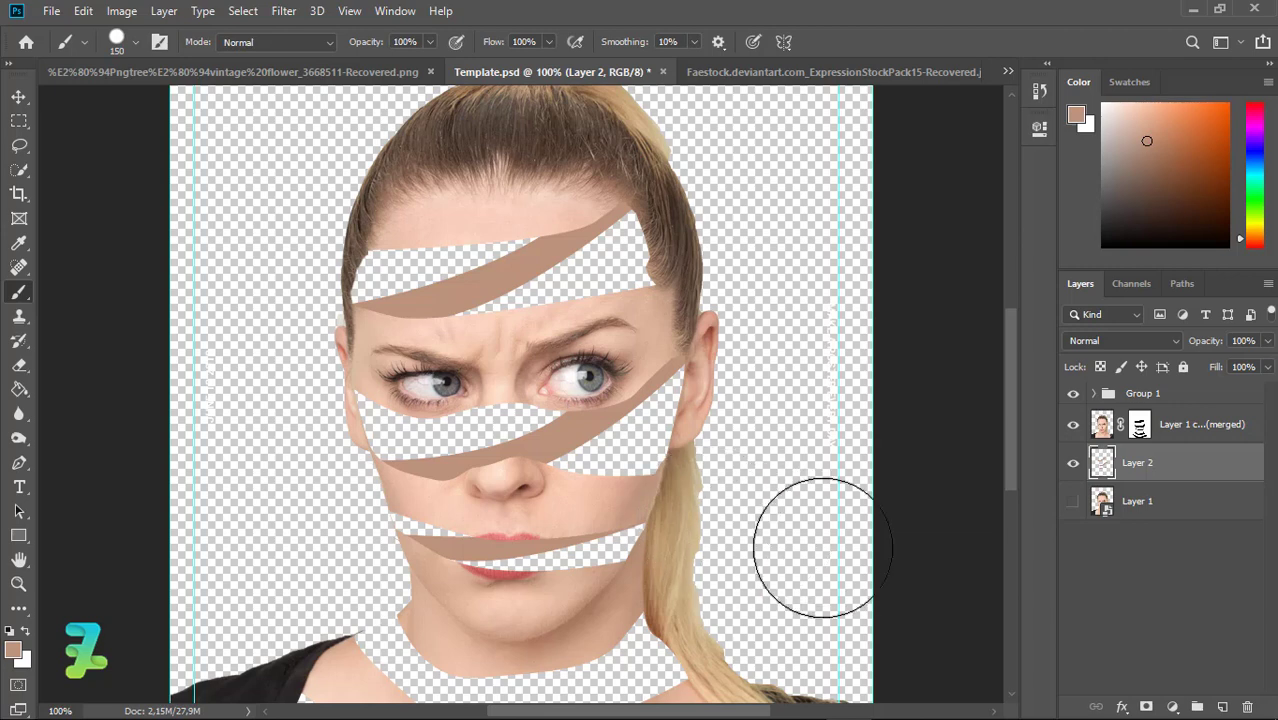
{"action": "scroll", "coordinate": [1028, 440], "scroll_direction": "down", "scroll_amount": 5}
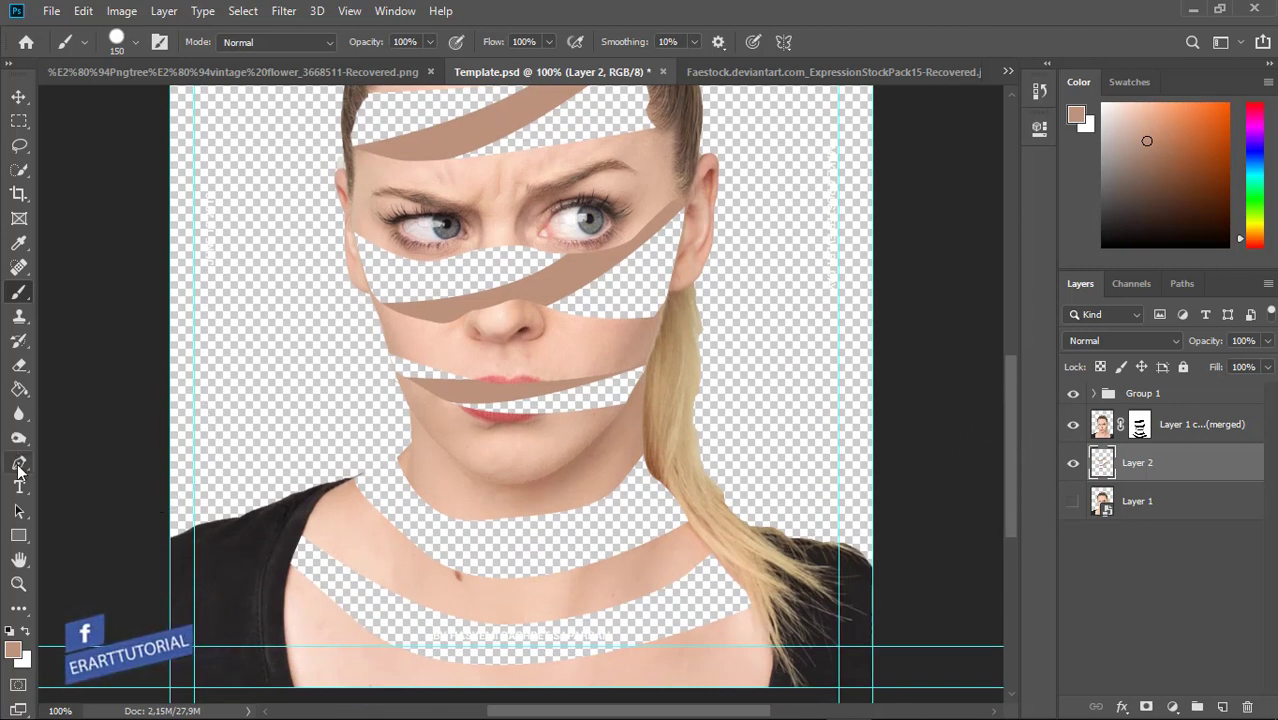
Outline a curved strip path across the neck gap below the chin
{"action": "left_click", "coordinate": [650, 469]}
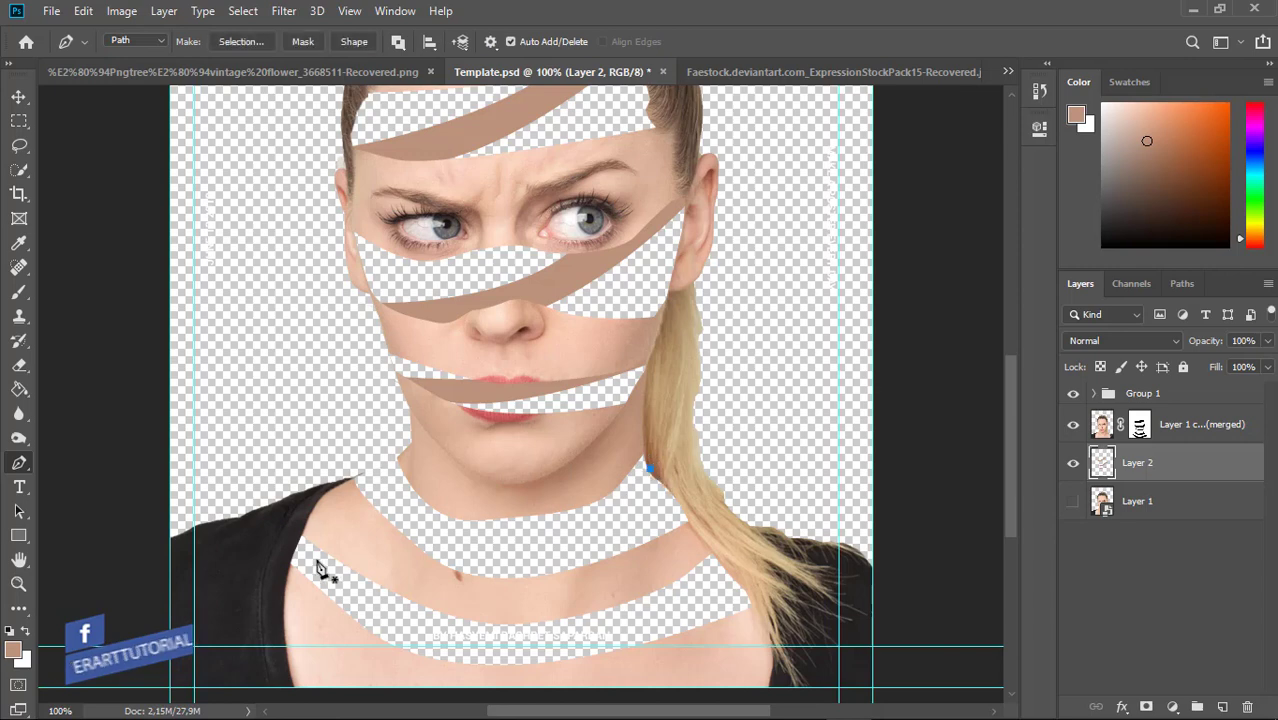
{"action": "left_click_drag", "start_coordinate": [374, 514], "coordinate": [273, 442]}
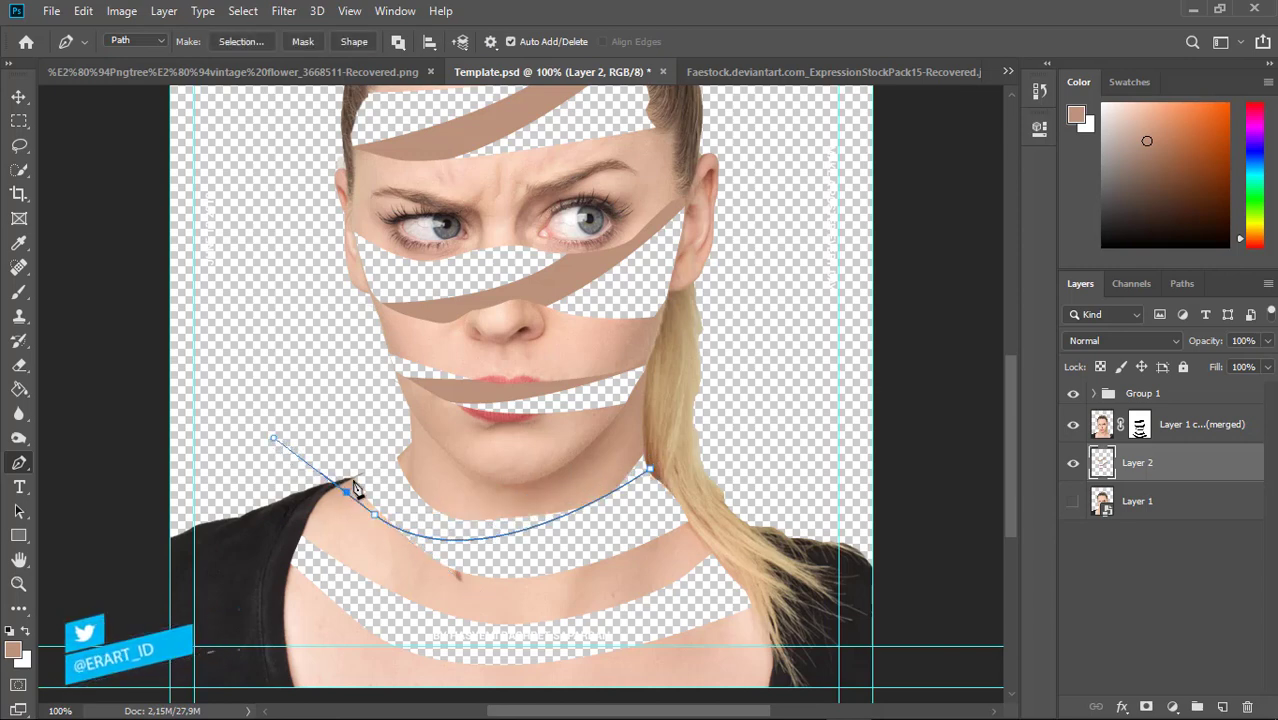
{"action": "left_click_drag", "start_coordinate": [618, 452], "coordinate": [689, 354]}
{"action": "key", "text": "ctrl+z"}
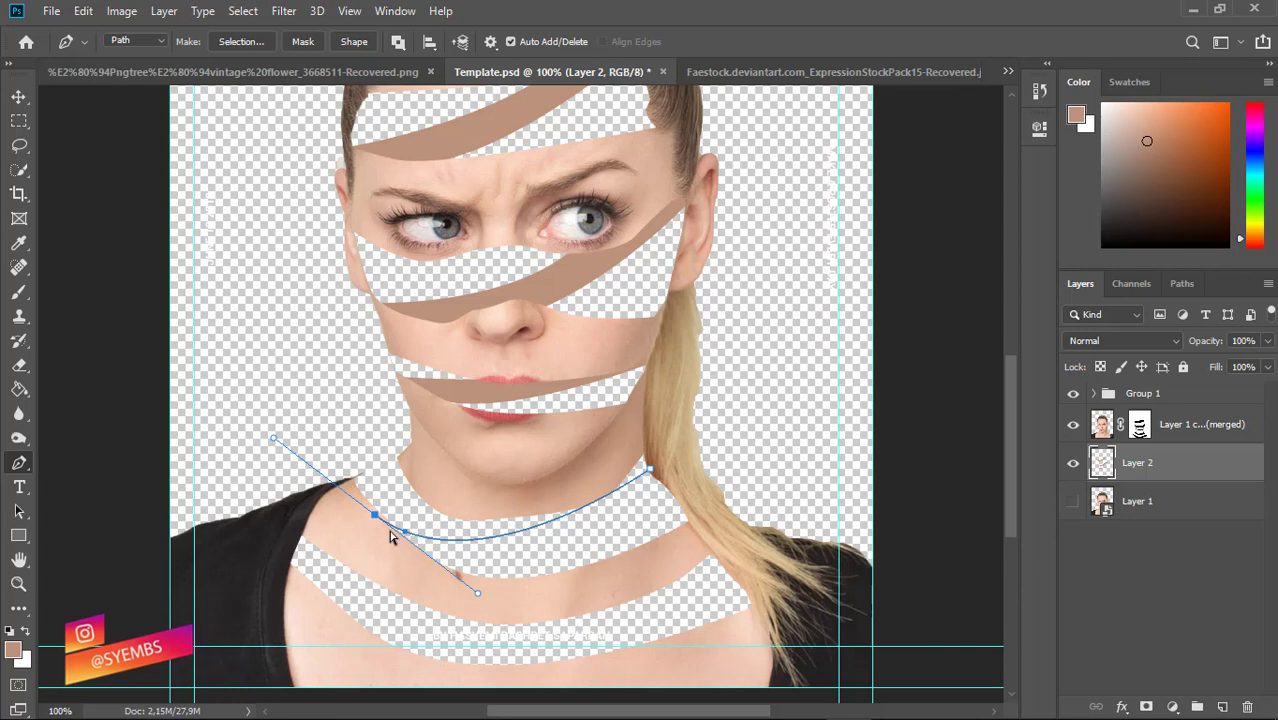
{"action": "key", "text": "ctrl+z"}
{"action": "left_click_drag", "start_coordinate": [414, 551], "coordinate": [283, 502]}
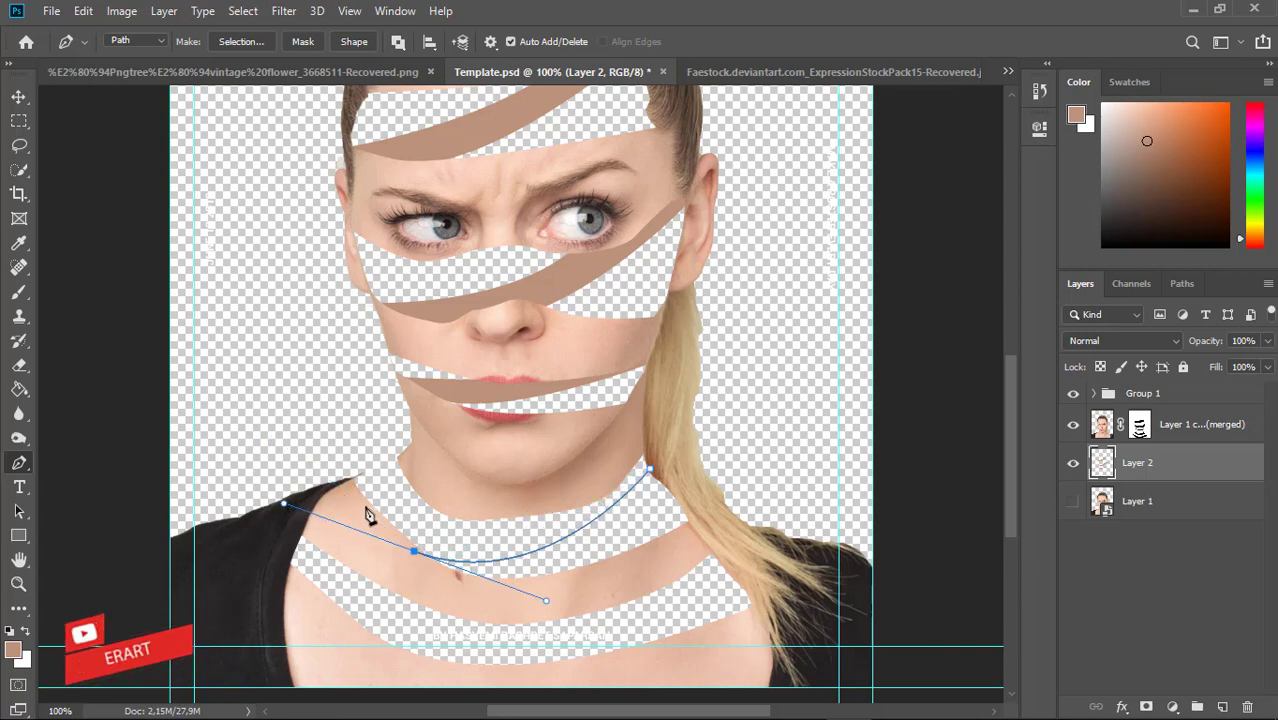
{"action": "left_click_drag", "start_coordinate": [540, 503], "coordinate": [633, 447]}
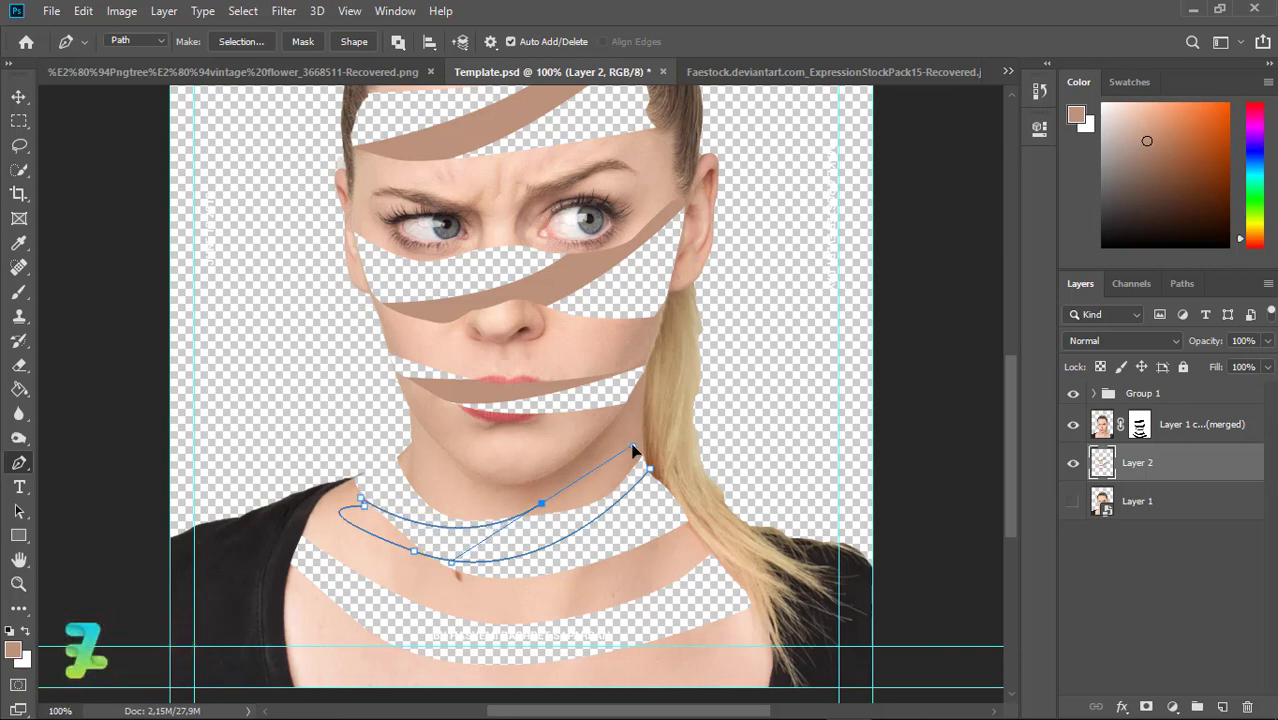
{"action": "left_click_drag", "start_coordinate": [540, 503], "coordinate": [567, 501]}
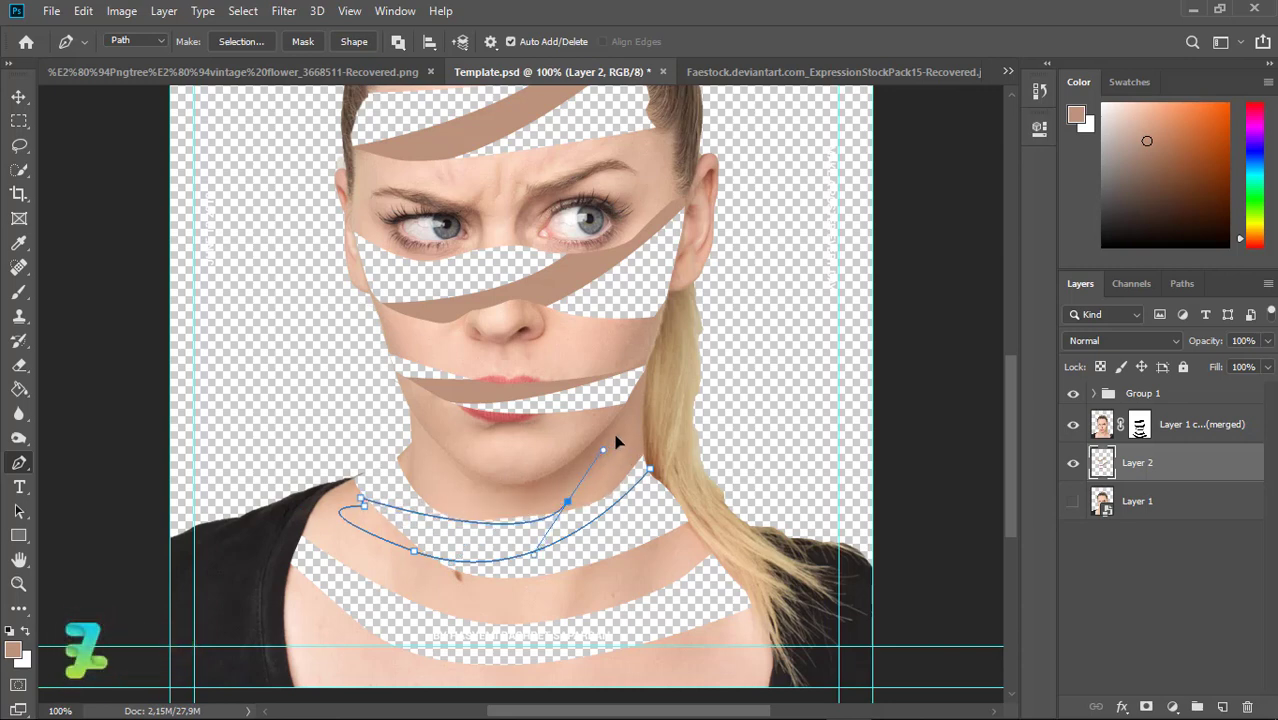
{"action": "left_click_drag", "start_coordinate": [633, 444], "coordinate": [634, 447]}
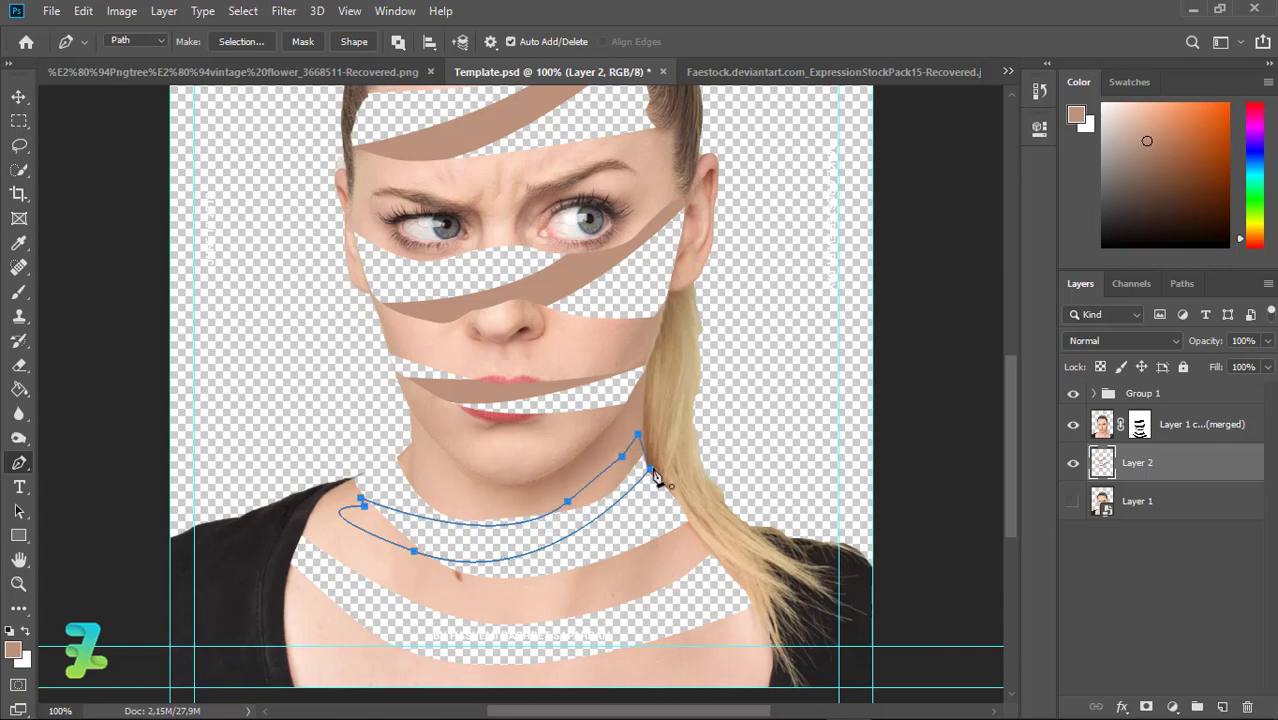
Turn the neck path into a selection and bucket-fill it with skin colour
{"action": "right_click", "coordinate": [655, 477]}
{"action": "left_click", "coordinate": [703, 128]}
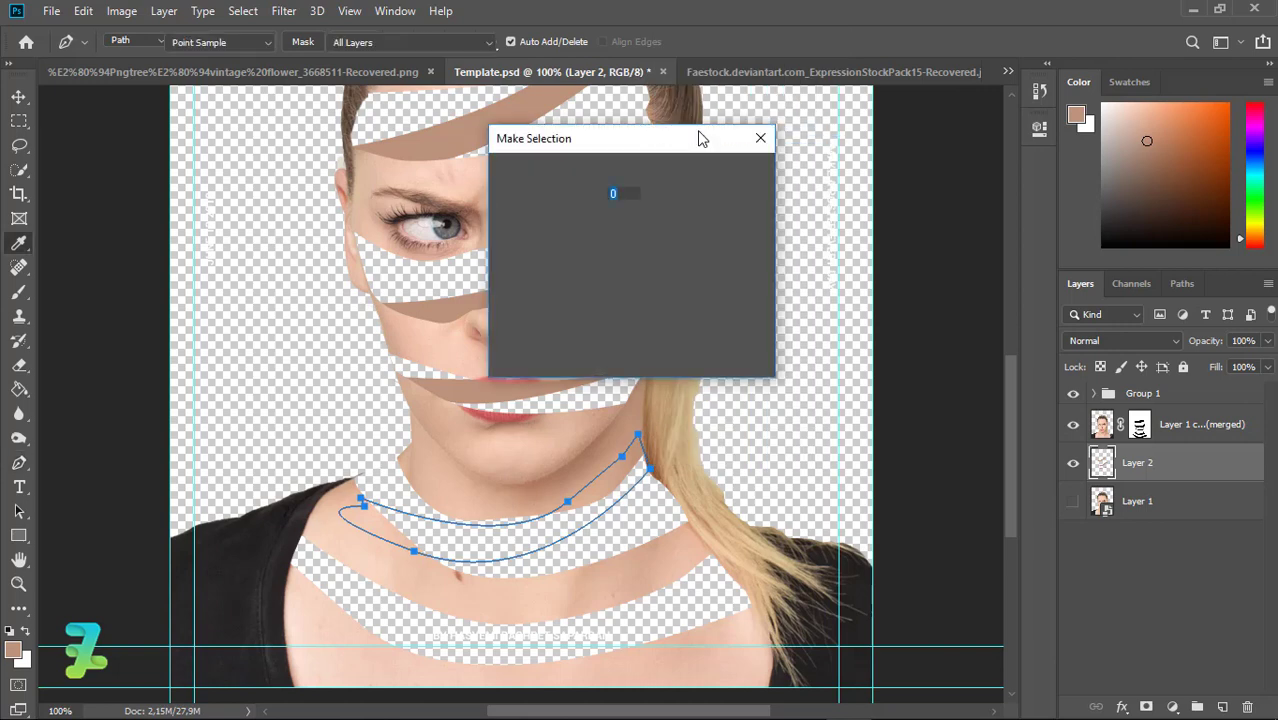
{"action": "key", "text": "Return"}
{"action": "left_click", "coordinate": [20, 388]}
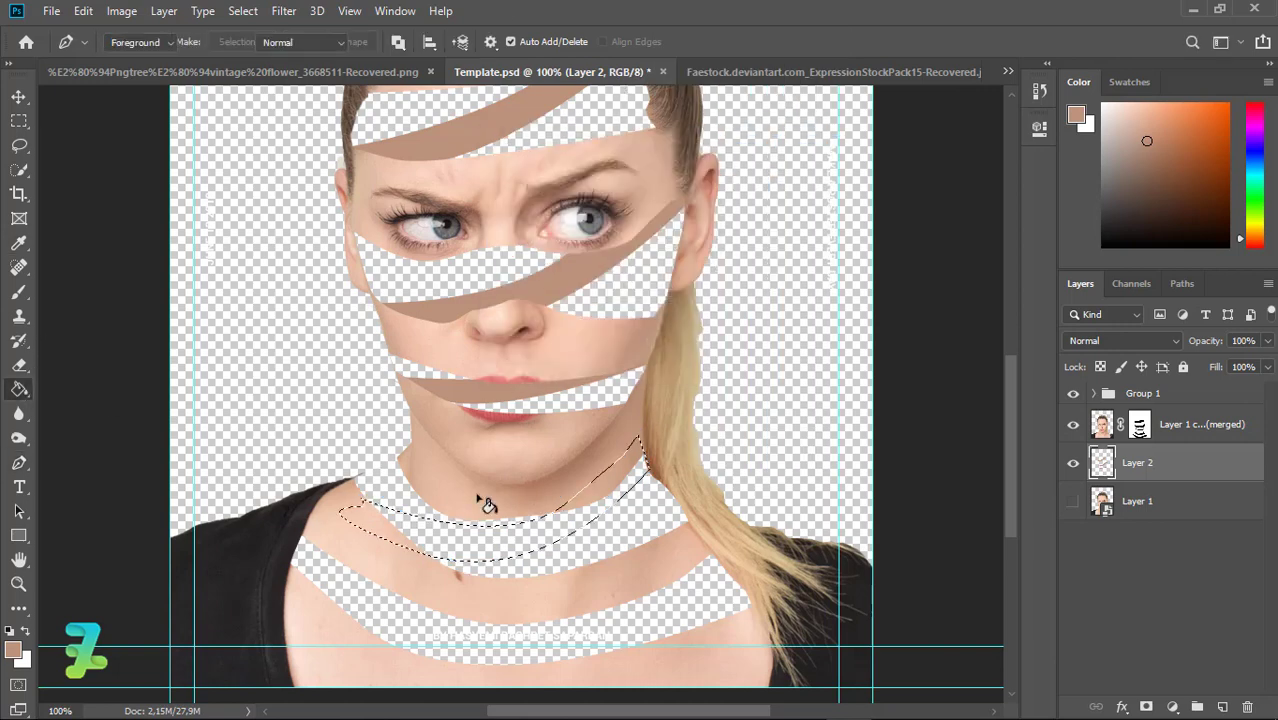
{"action": "left_click", "coordinate": [483, 540]}
{"action": "key", "text": "ctrl+d"}
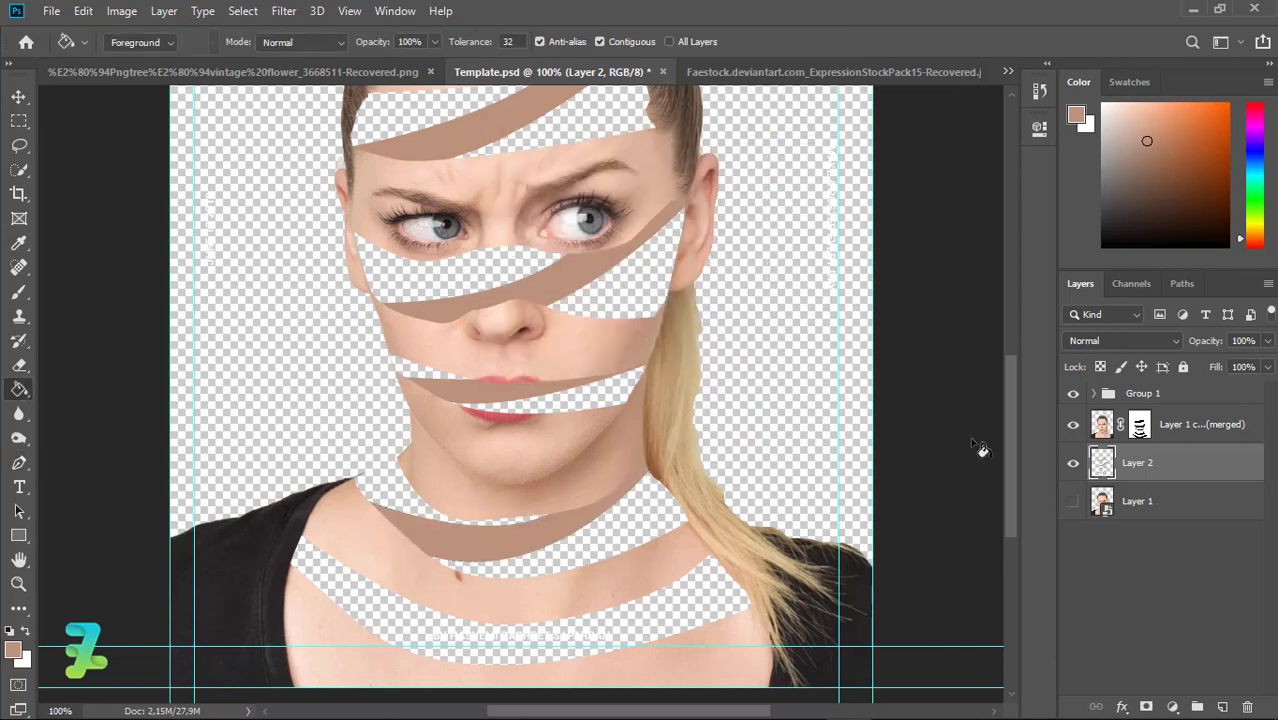
{"action": "scroll", "coordinate": [1011, 423], "scroll_direction": "down", "scroll_amount": 2}
Outline a curved band path along the collarbone gap
{"action": "left_click", "coordinate": [19, 465]}
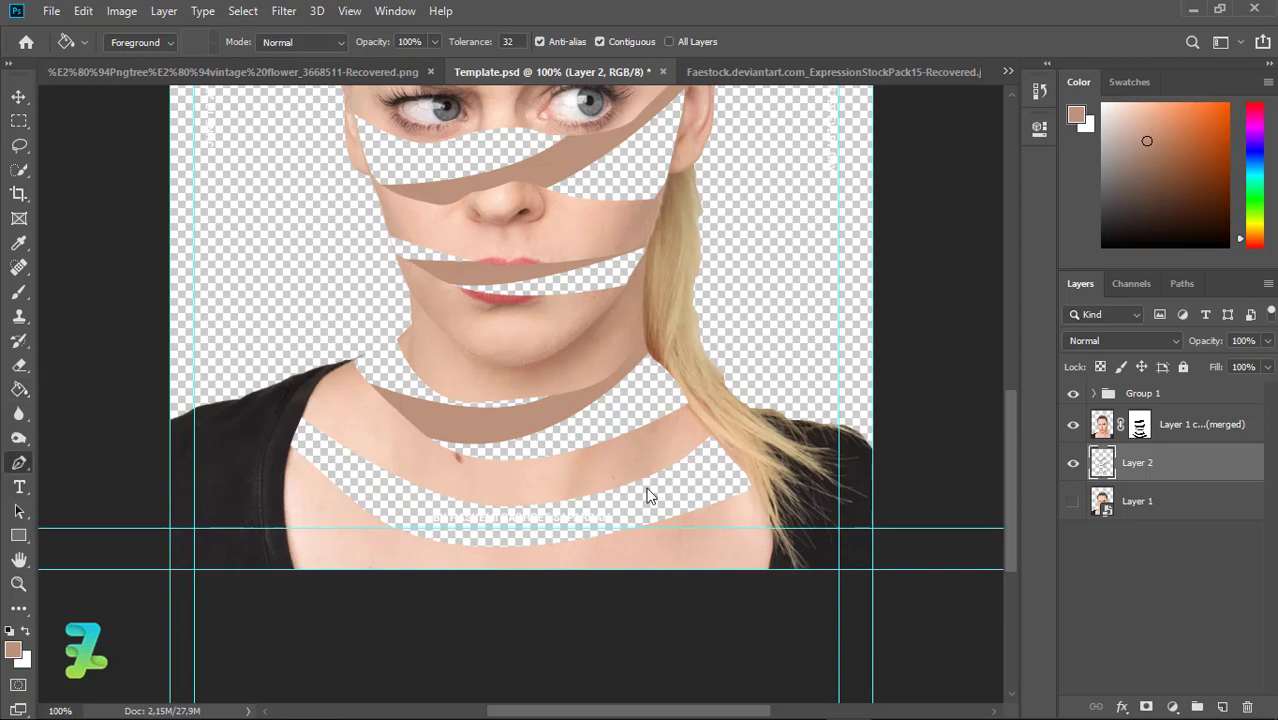
{"action": "left_click", "coordinate": [721, 442]}
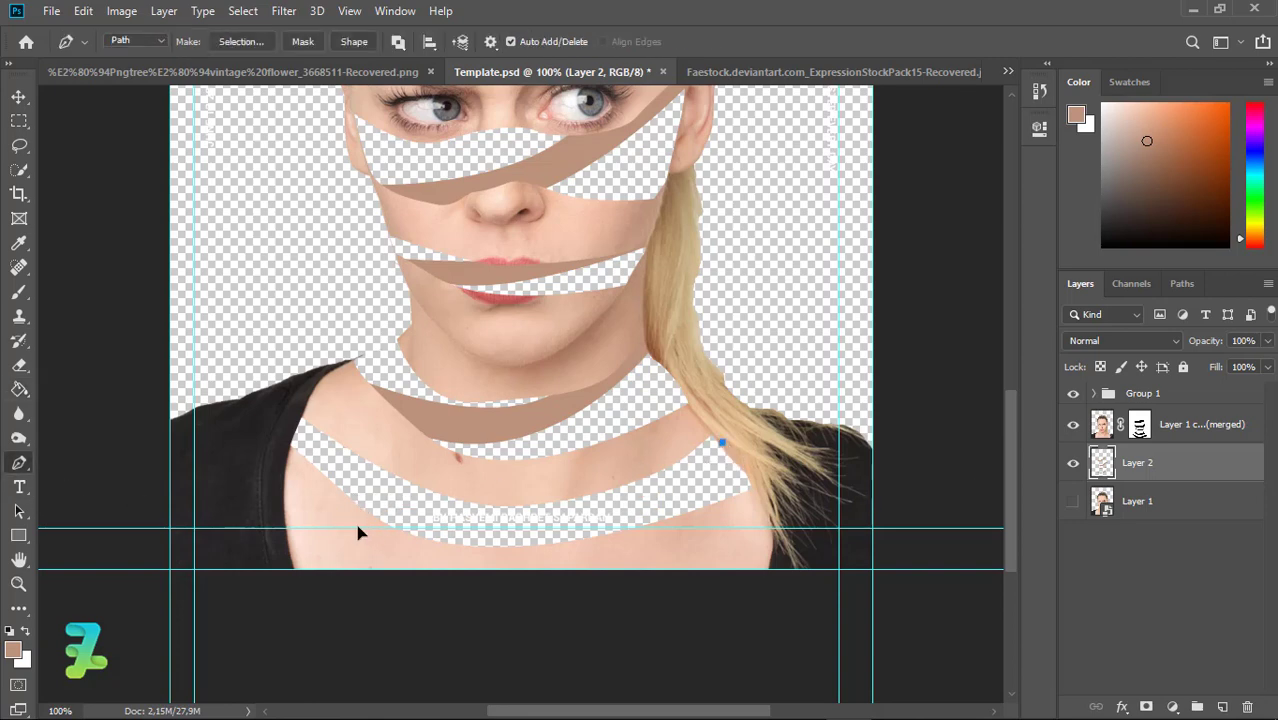
{"action": "left_click_drag", "start_coordinate": [369, 528], "coordinate": [212, 467]}
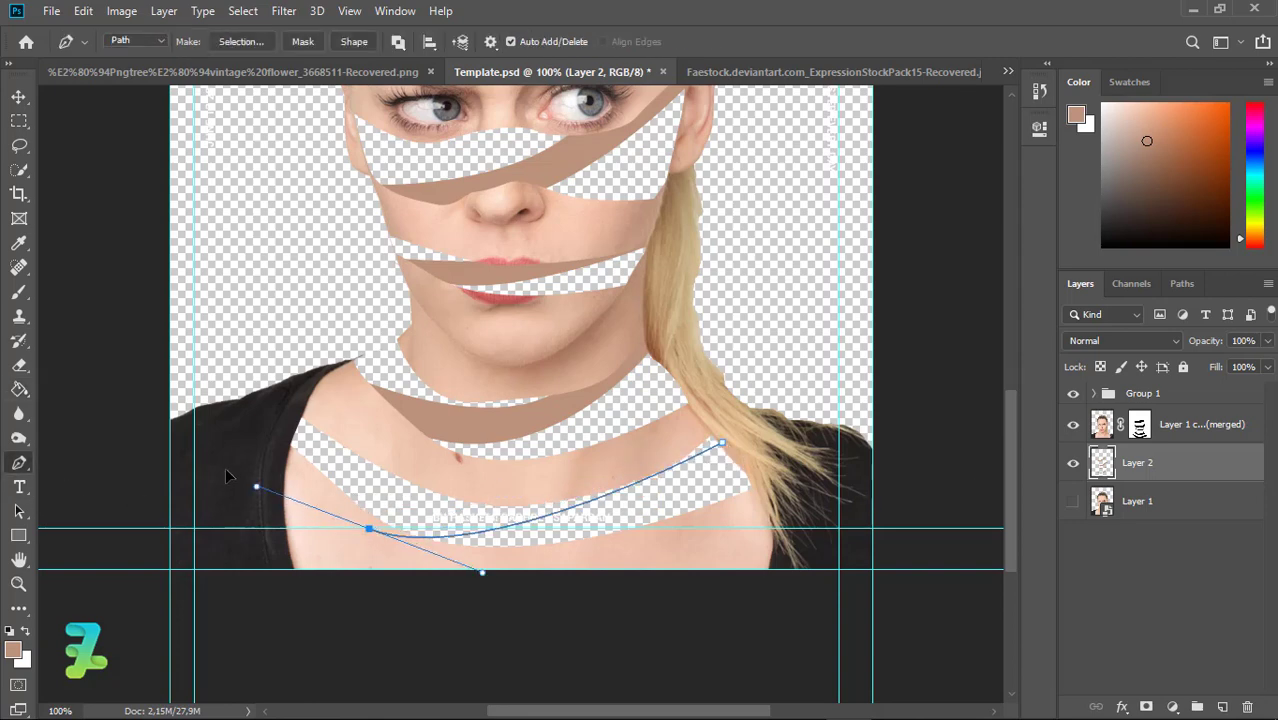
{"action": "left_click", "coordinate": [312, 496]}
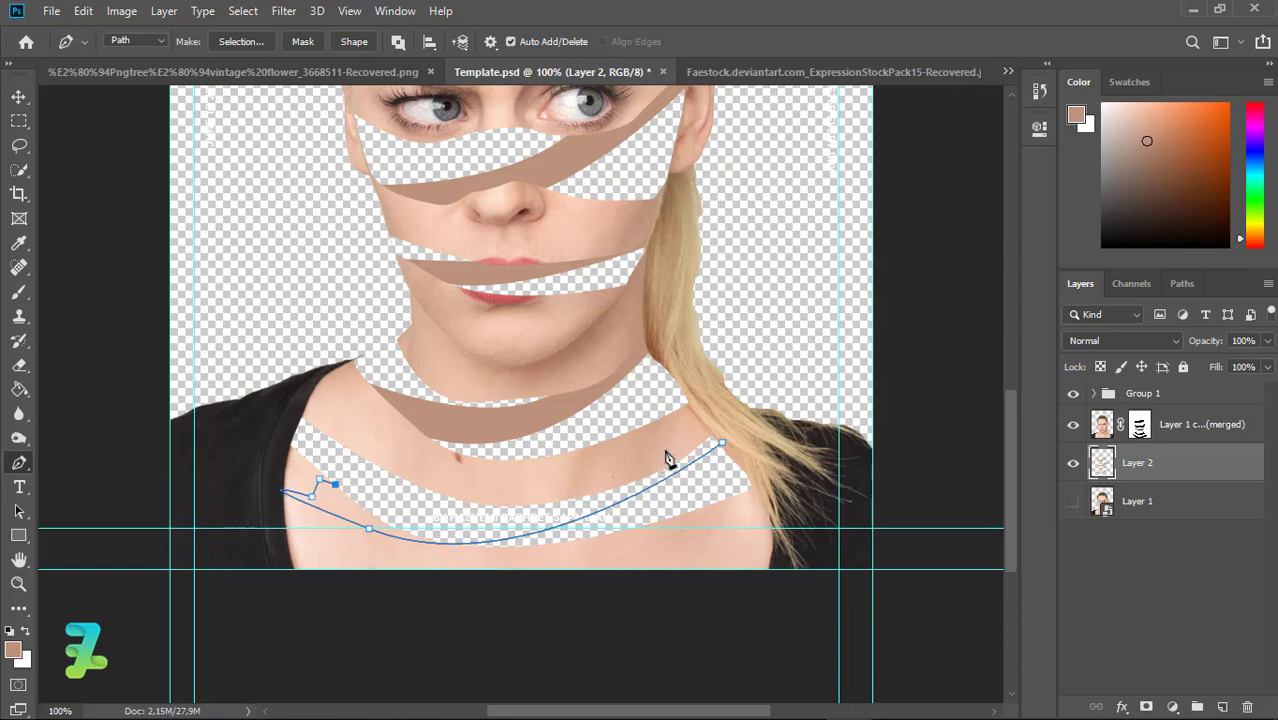
{"action": "left_click_drag", "start_coordinate": [660, 452], "coordinate": [735, 357]}
{"action": "key", "text": "ctrl+z"}
{"action": "left_click_drag", "start_coordinate": [670, 464], "coordinate": [697, 362]}
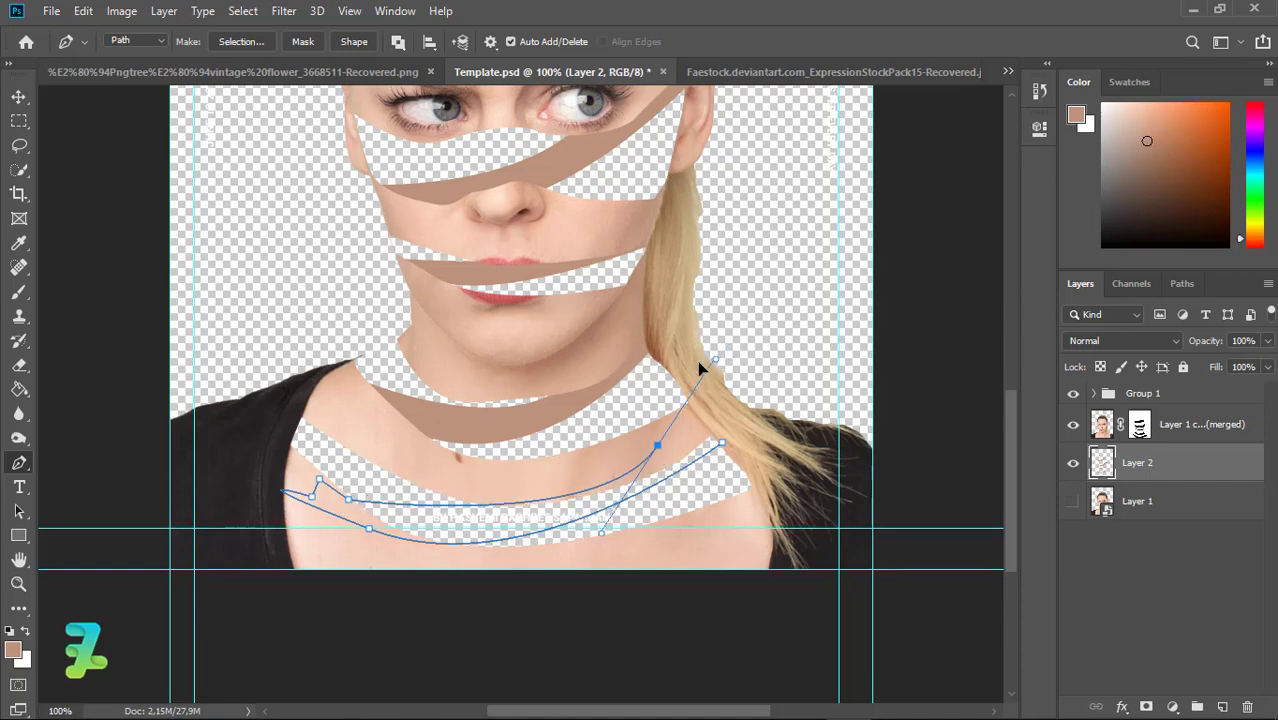
{"action": "left_click_drag", "start_coordinate": [639, 432], "coordinate": [644, 402]}
{"action": "key", "text": "ctrl+z"}
{"action": "mouse_move", "coordinate": [524, 487]}
{"action": "left_mouse_down"}
{"action": "mouse_move", "coordinate": [575, 453]}
{"action": "mouse_move", "coordinate": [607, 462]}
{"action": "left_mouse_up"}
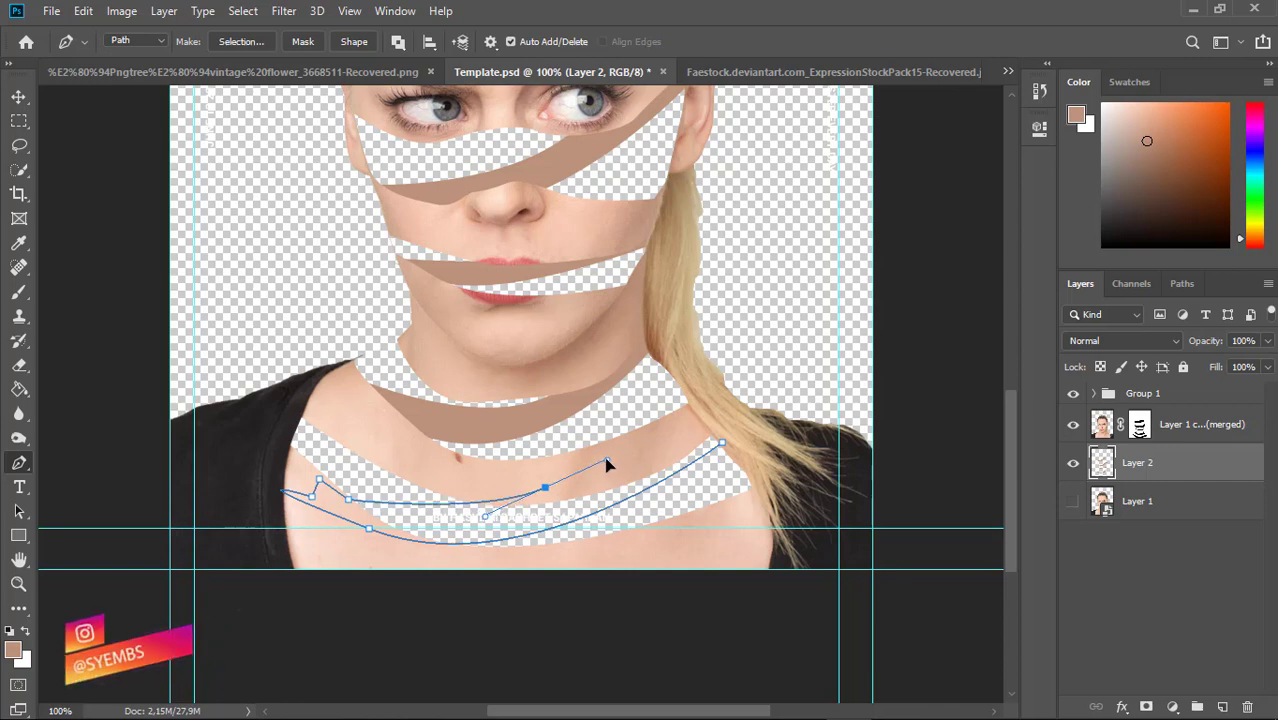
{"action": "left_click", "coordinate": [651, 448]}
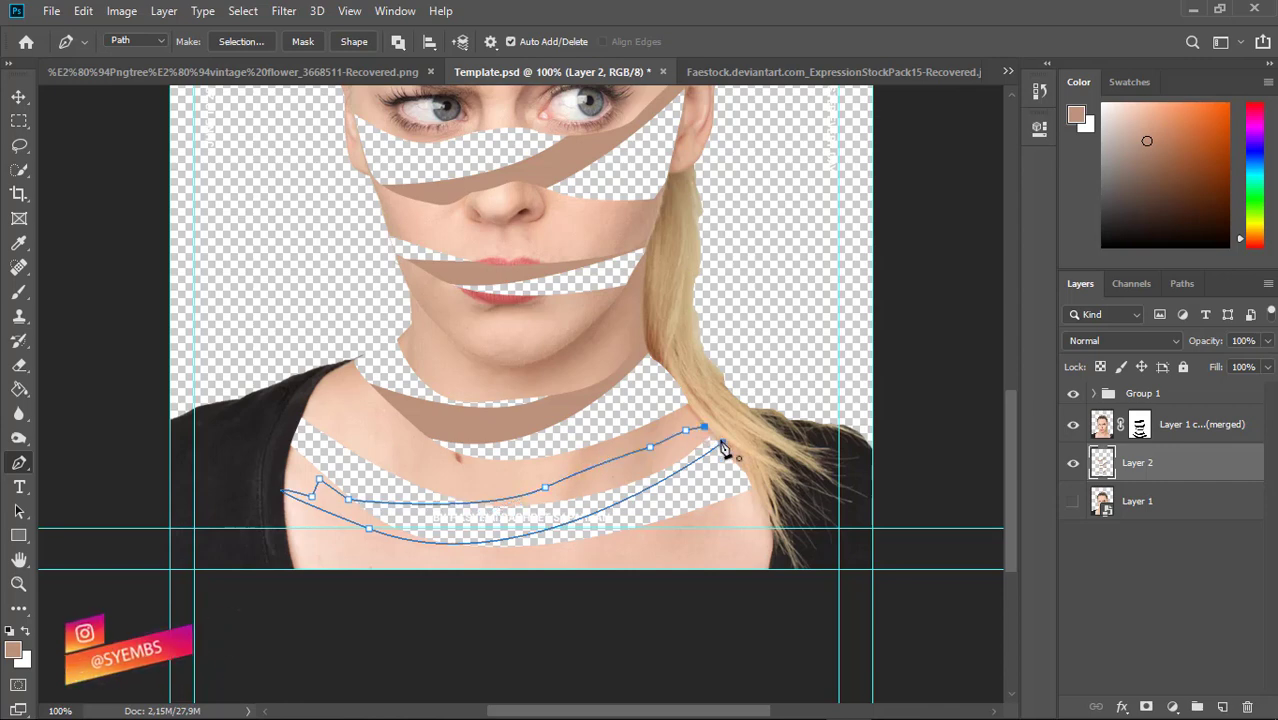
Make the collarbone path a 0-feather selection, bucket-fill it skin-toned, and zoom out to 50%
{"action": "right_click", "coordinate": [729, 451]}
{"action": "left_click", "coordinate": [781, 381]}
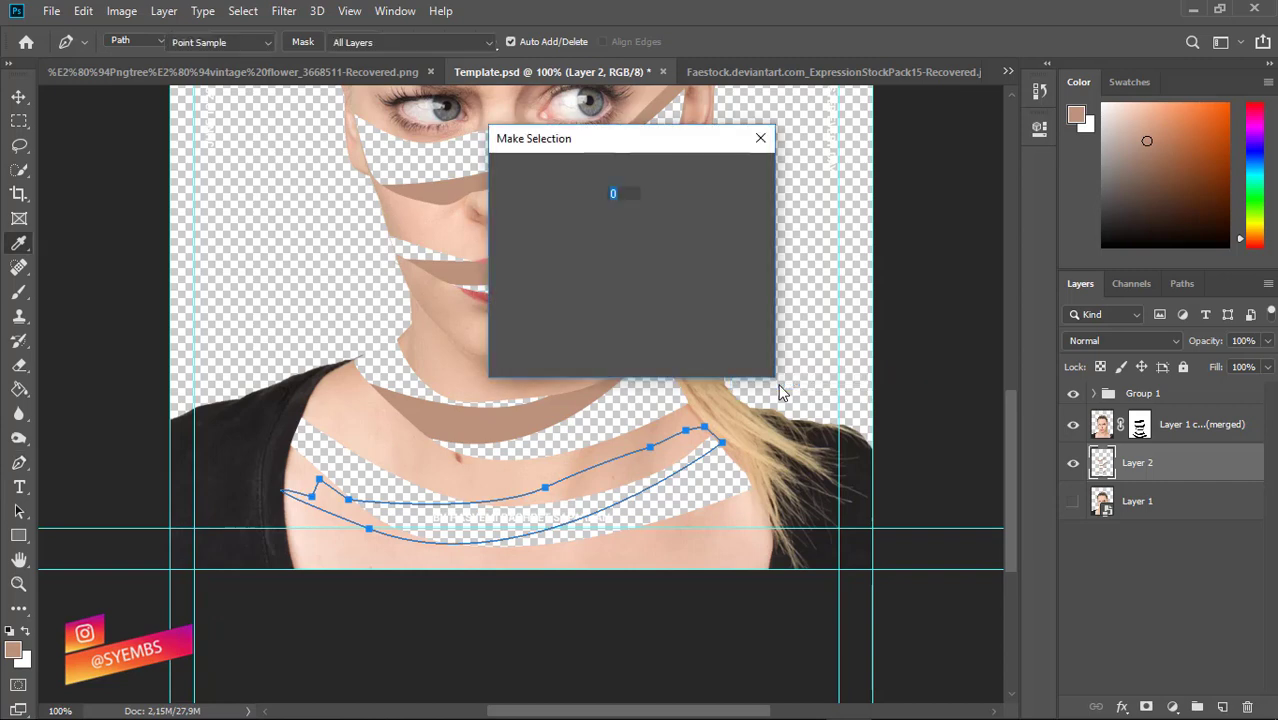
{"action": "key", "text": "Return"}
{"action": "left_click", "coordinate": [19, 389]}
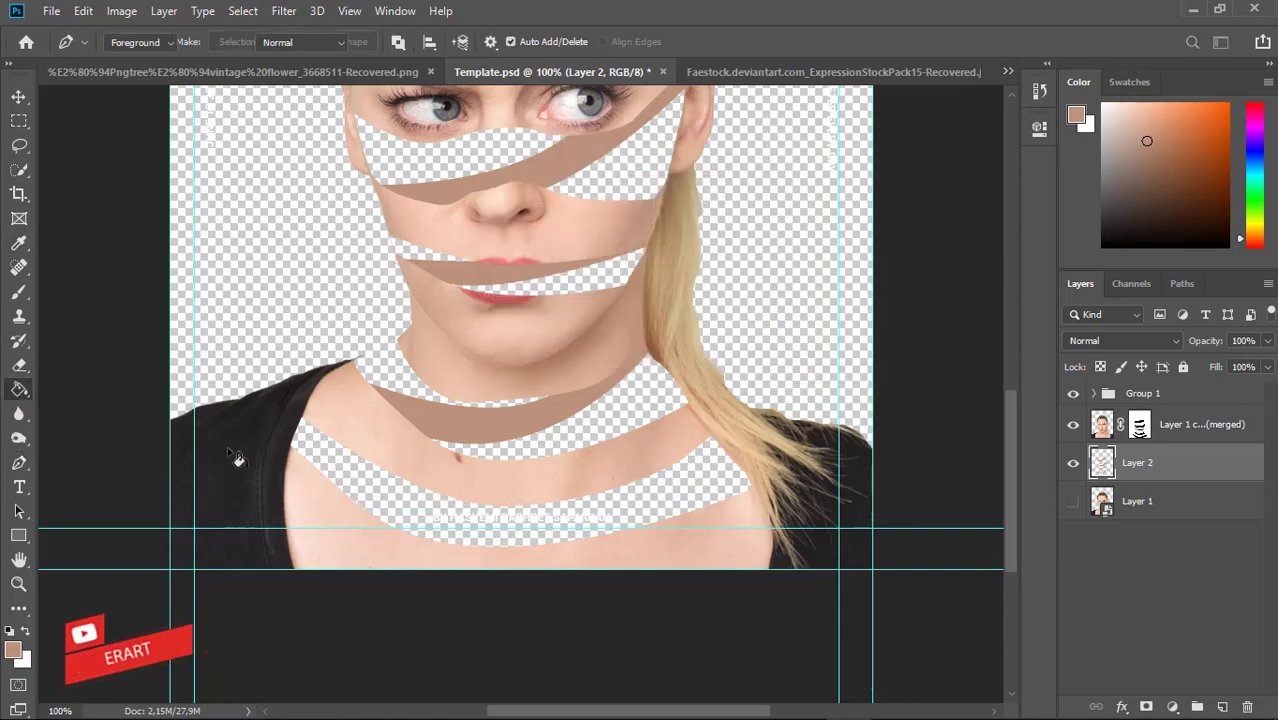
{"action": "left_click", "coordinate": [400, 523]}
{"action": "key", "text": "ctrl+d"}
{"action": "key", "text": "ctrl+minus"}
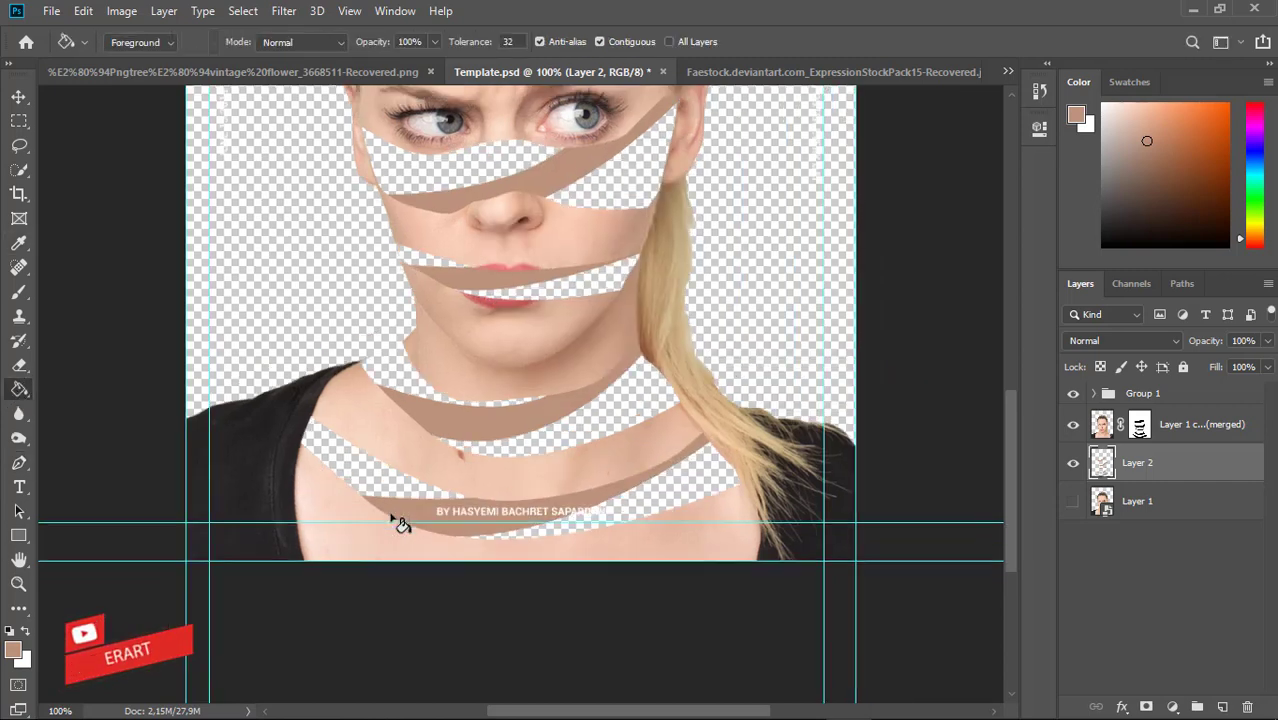
{"action": "key", "text": "ctrl+minus"}
{"action": "key", "text": "ctrl+minus"}
{"action": "key", "text": "ctrl+plus"}
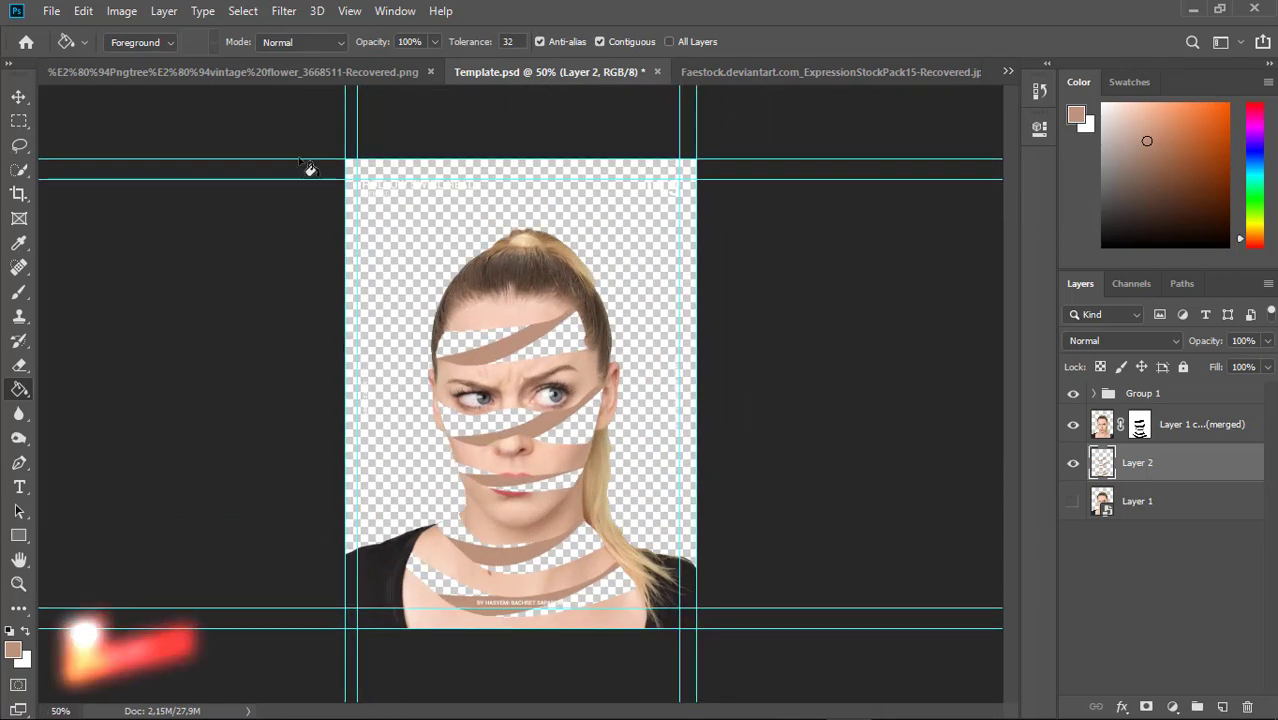
Copy the rose PNG layer into Template.psd as Layer 3 above the merged face layer
{"action": "left_click", "coordinate": [261, 79]}
{"action": "right_click", "coordinate": [261, 79]}
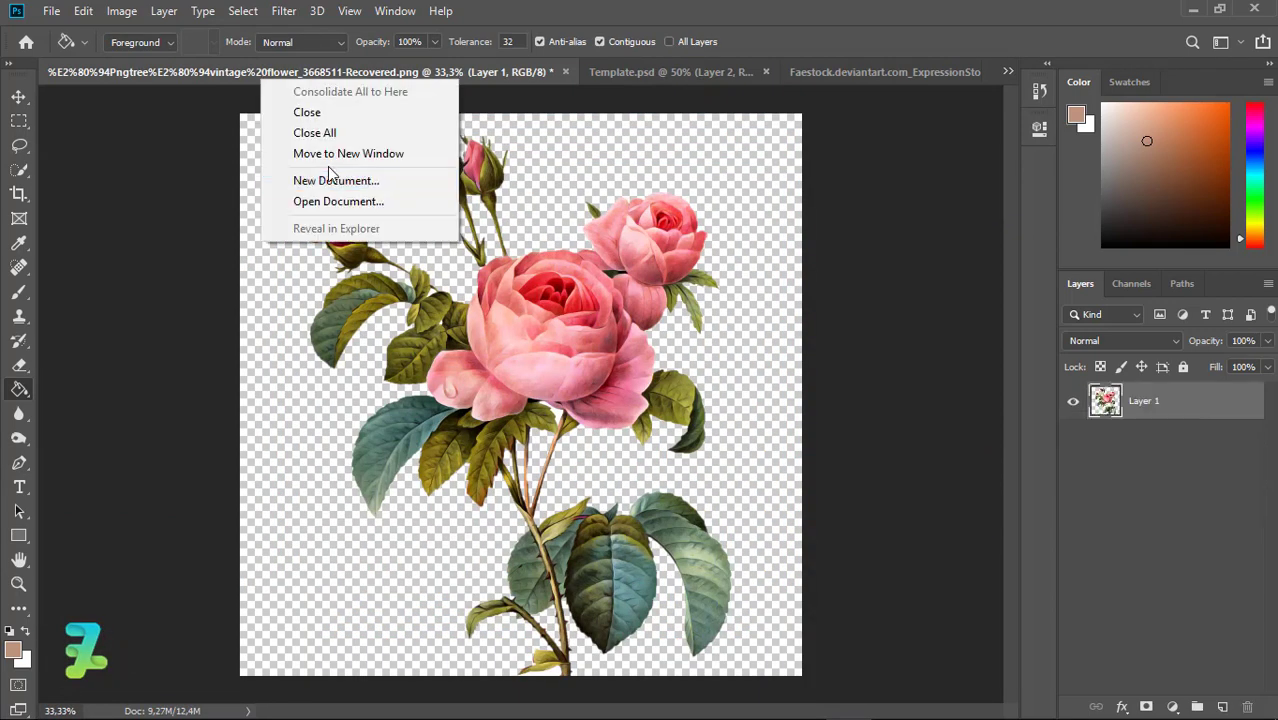
{"action": "left_click", "coordinate": [330, 154]}
{"action": "key", "text": "v"}
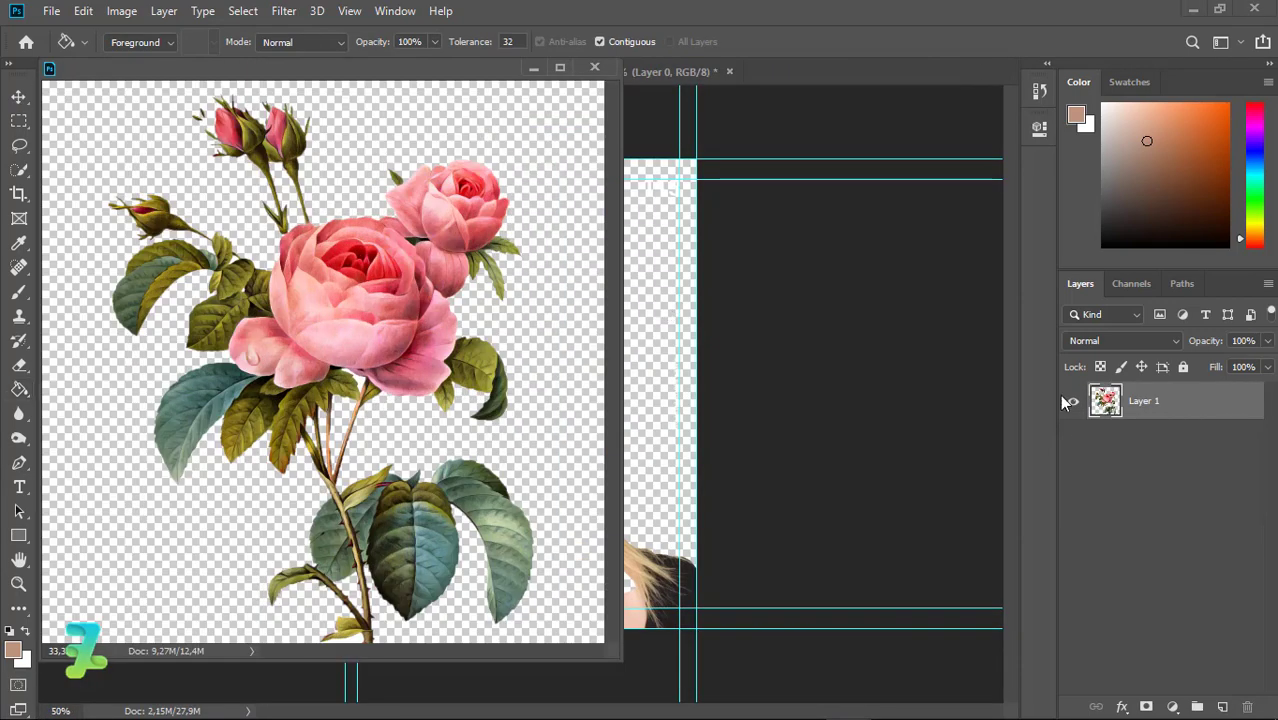
{"action": "left_click_drag", "start_coordinate": [1107, 412], "coordinate": [659, 359]}
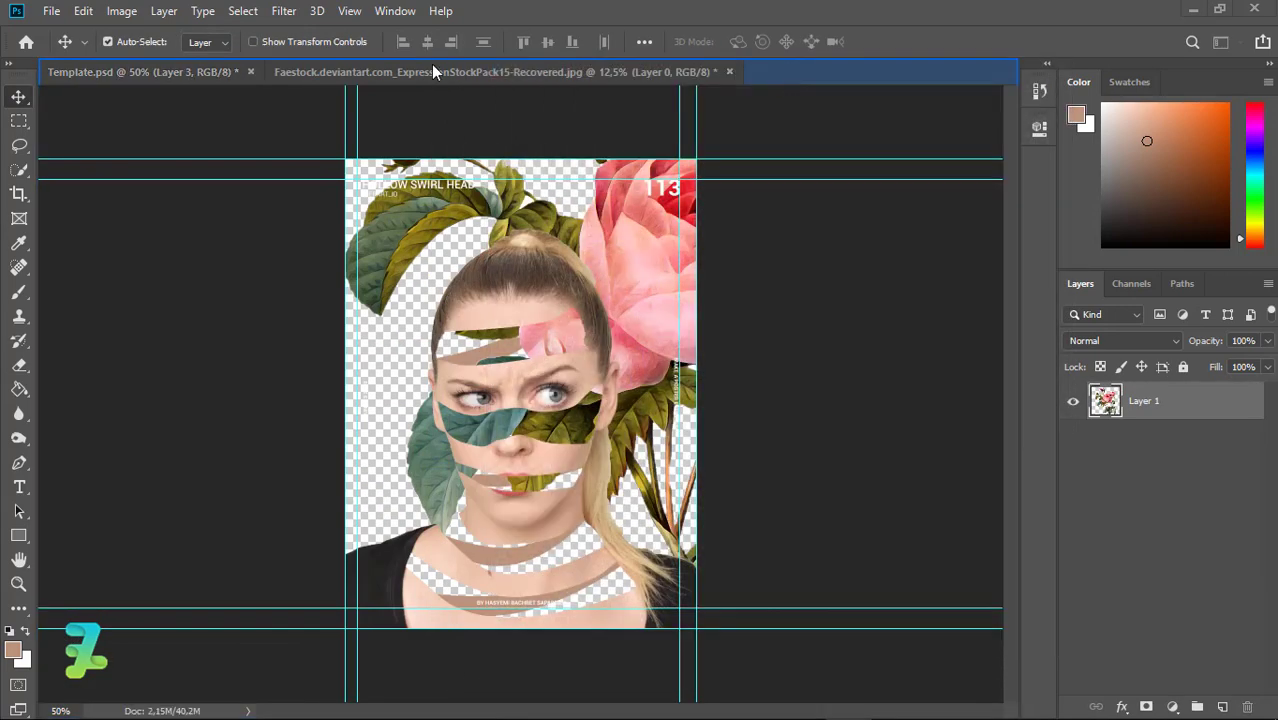
{"action": "left_click_drag", "start_coordinate": [338, 79], "coordinate": [431, 66]}
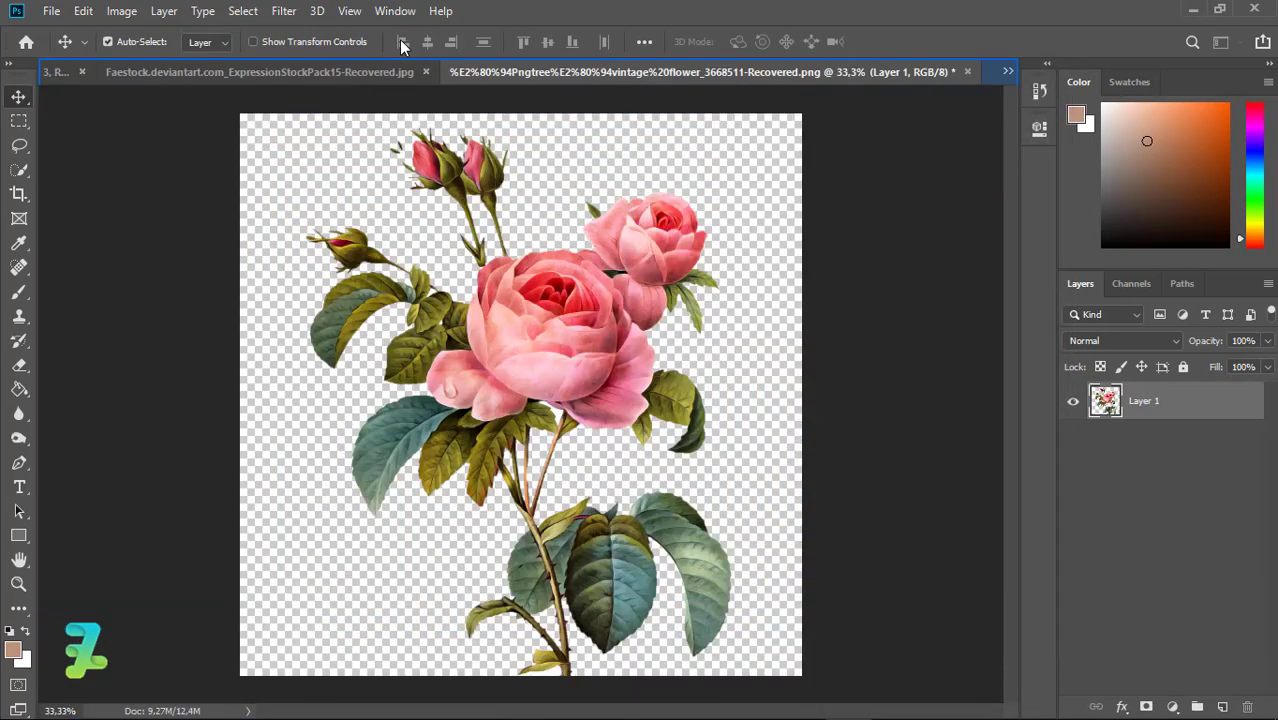
{"action": "left_click", "coordinate": [57, 74]}
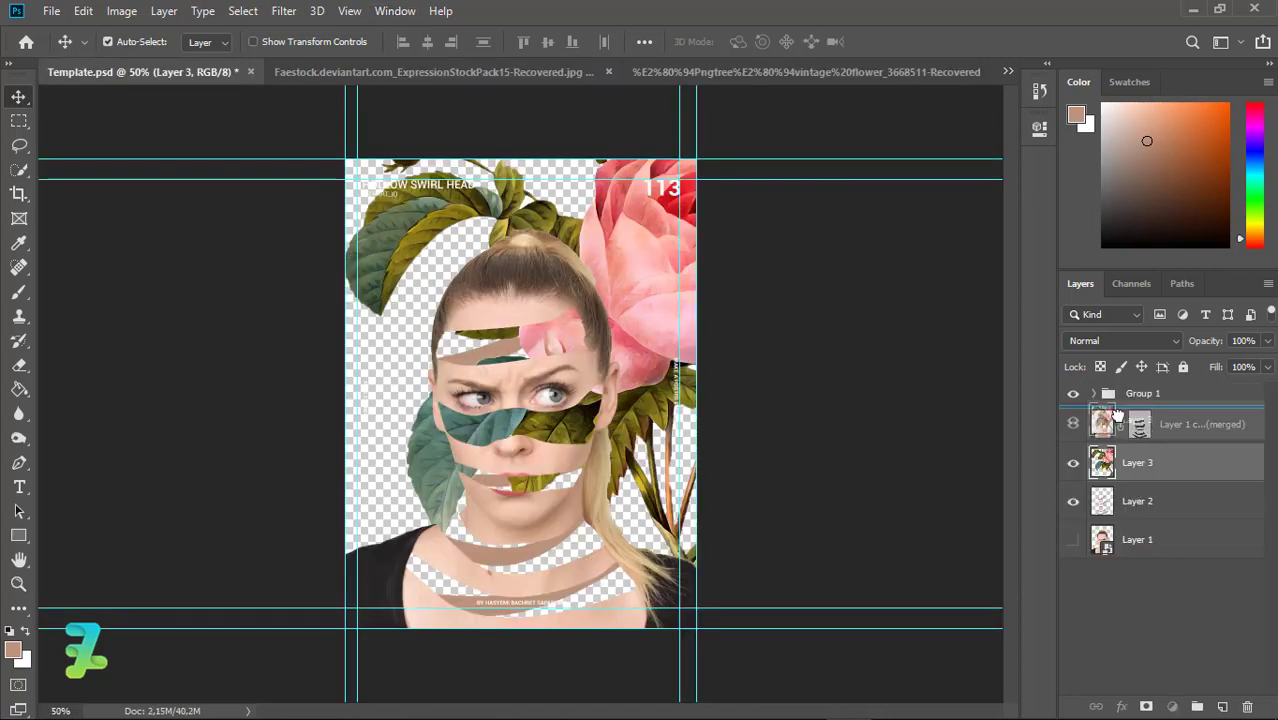
{"action": "left_click_drag", "start_coordinate": [1107, 467], "coordinate": [1110, 418]}
Scale the roses to 47.4% and position them over the face
{"action": "mouse_move", "coordinate": [676, 517]}
{"action": "left_mouse_down"}
{"action": "mouse_move", "coordinate": [497, 600]}
{"action": "mouse_move", "coordinate": [480, 712]}
{"action": "left_mouse_up"}
{"action": "key", "text": "ctrl+t"}
{"action": "left_click_drag", "start_coordinate": [797, 180], "coordinate": [602, 407]}
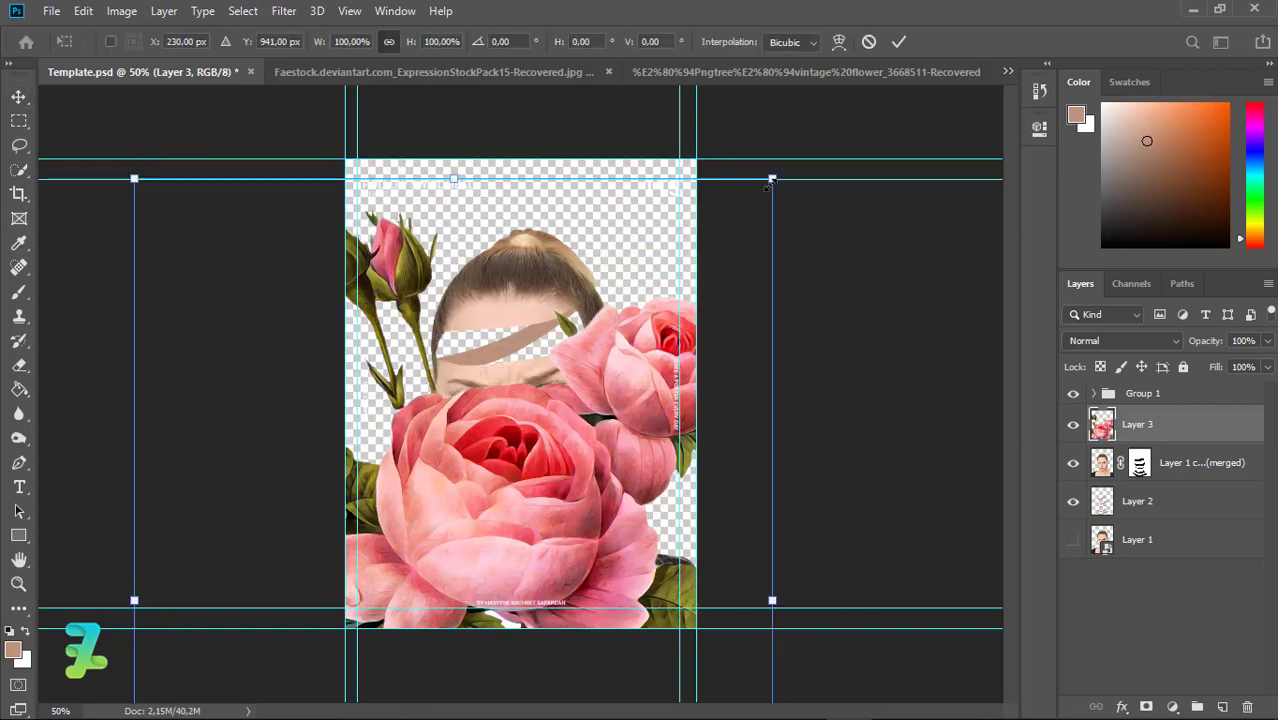
{"action": "left_click_drag", "start_coordinate": [499, 528], "coordinate": [522, 403]}
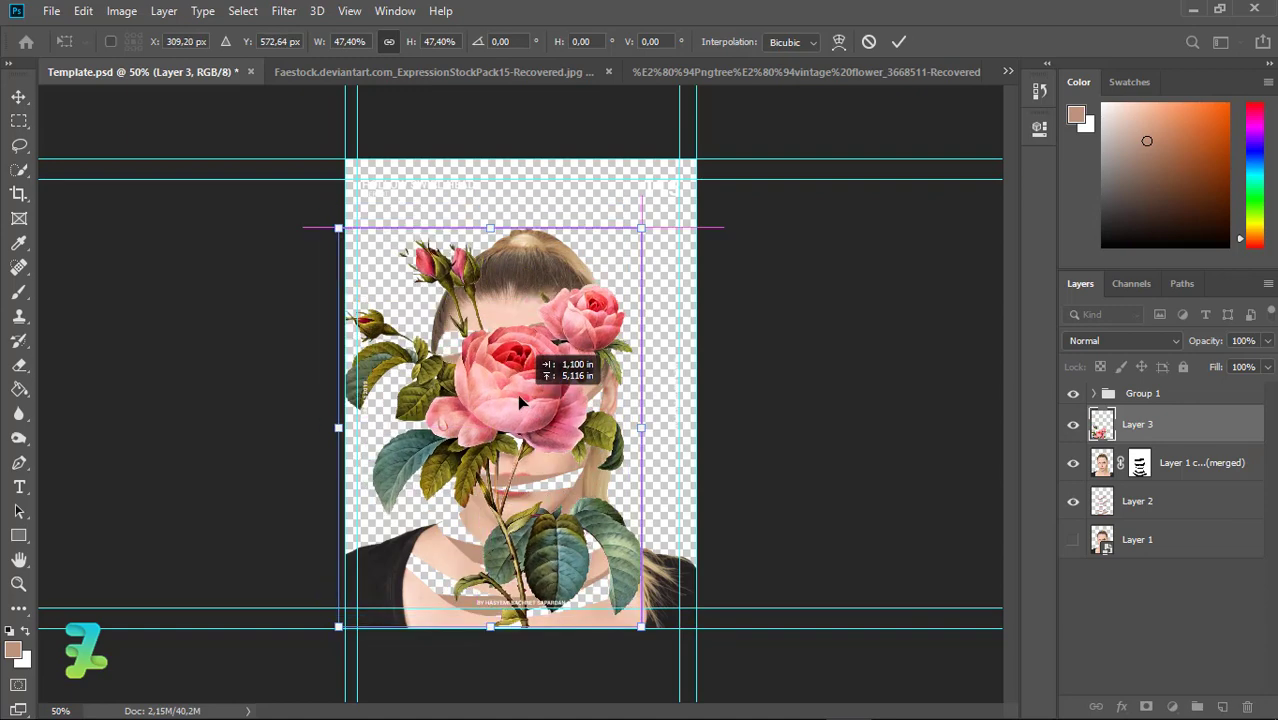
{"action": "left_click_drag", "start_coordinate": [519, 401], "coordinate": [519, 391]}
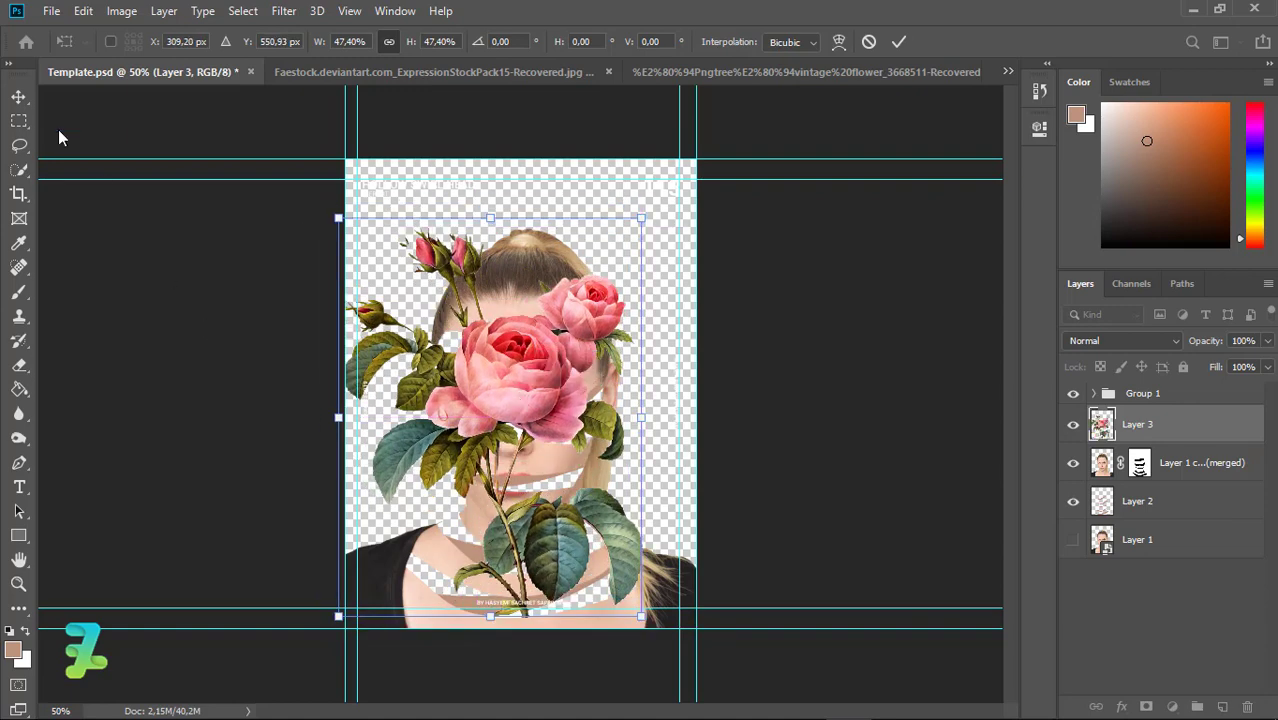
{"action": "left_click", "coordinate": [19, 97]}
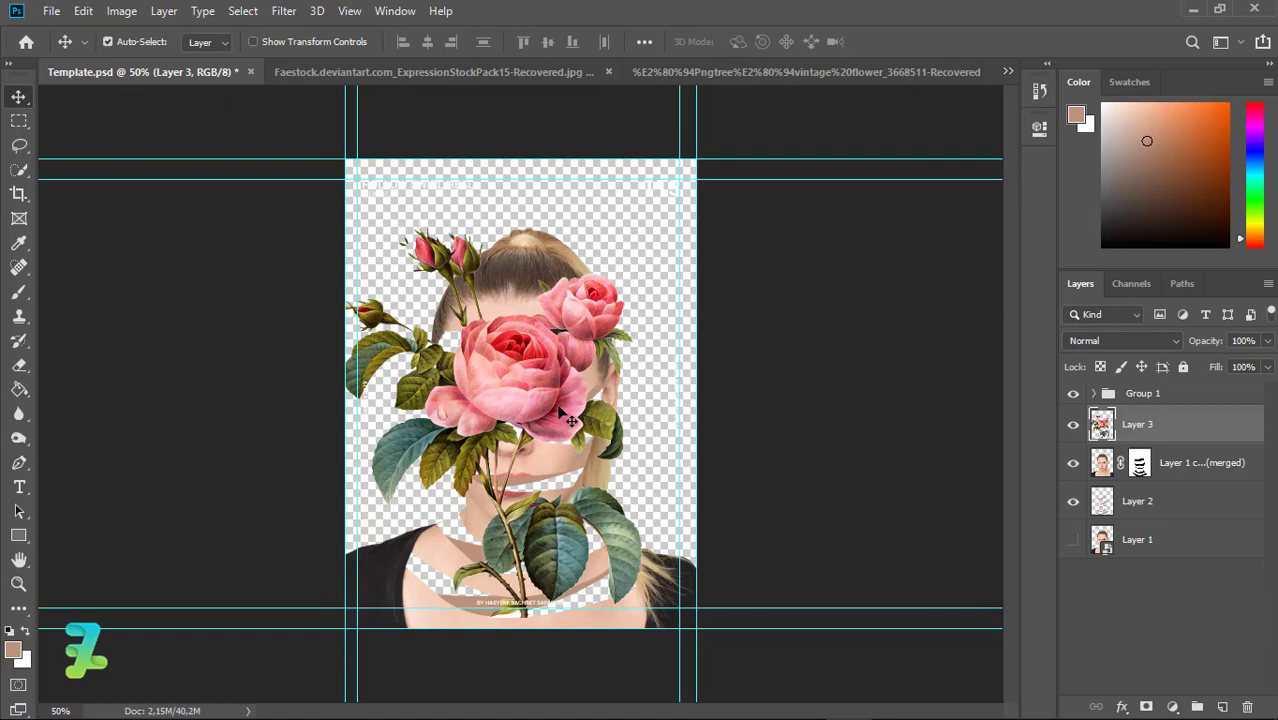
Nudge the rose bouquet slightly right, then back left over the face
{"action": "left_click_drag", "start_coordinate": [508, 420], "coordinate": [519, 420]}
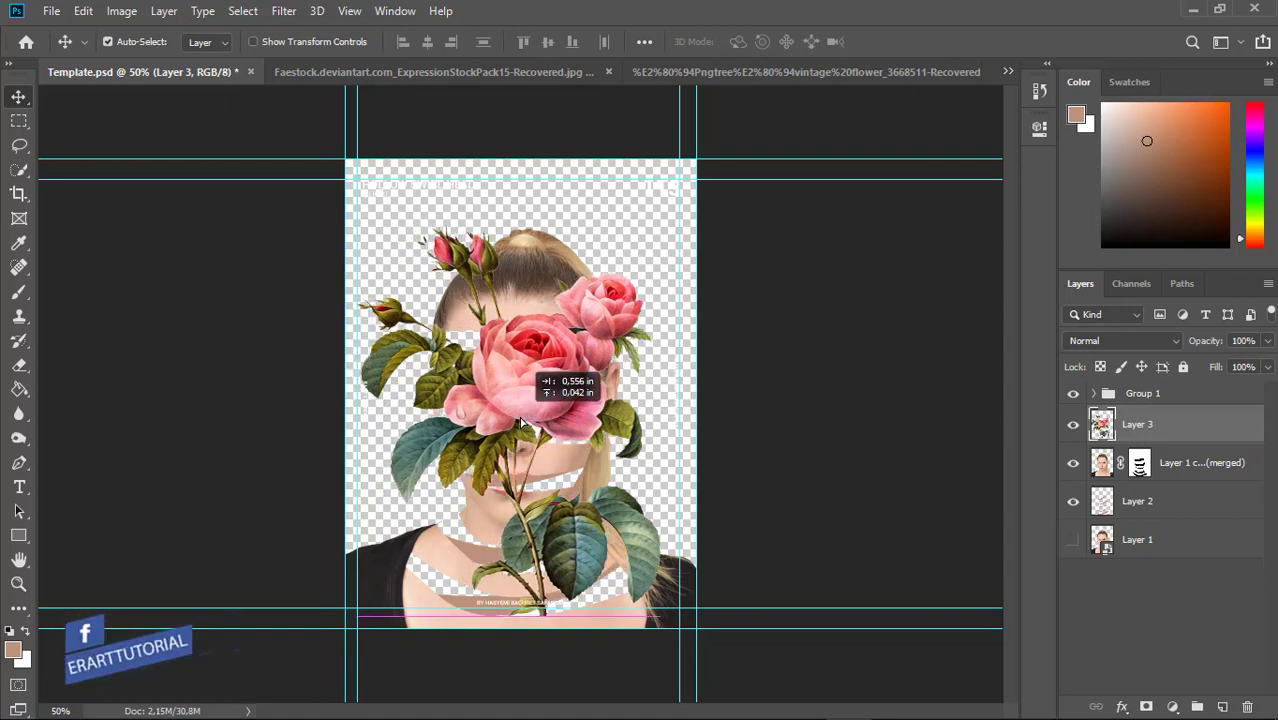
{"action": "left_click_drag", "start_coordinate": [519, 420], "coordinate": [519, 421]}
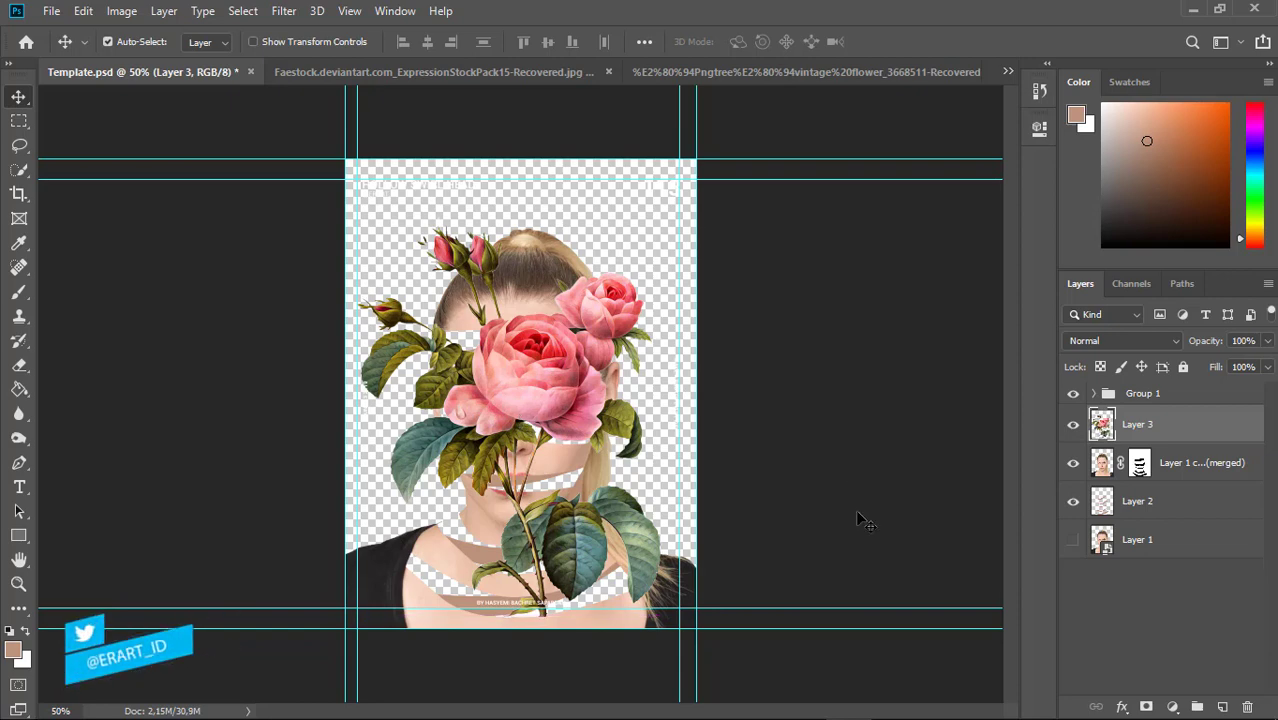
{"action": "left_click_drag", "start_coordinate": [524, 542], "coordinate": [503, 543]}
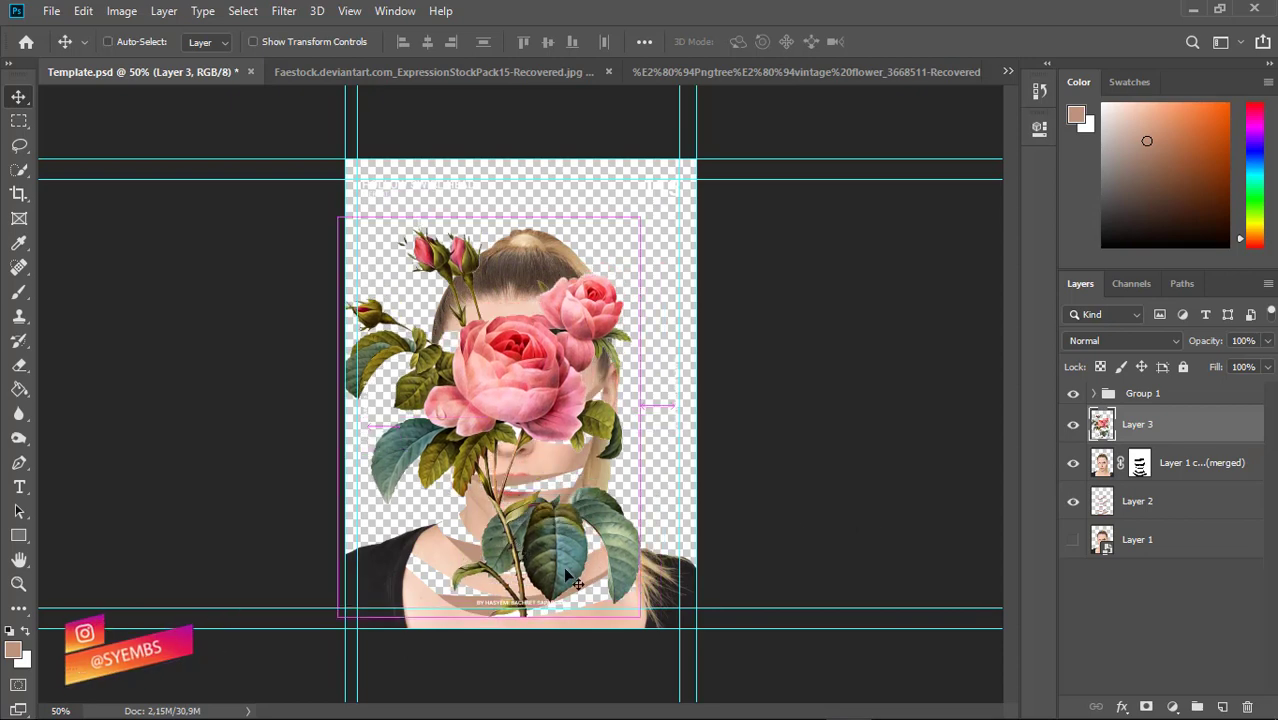
Scale the rose bouquet down further, undoing an accidental flip, and move it lower-left
{"action": "key", "text": "ctrl+t"}
{"action": "left_click_drag", "start_coordinate": [640, 617], "coordinate": [598, 585]}
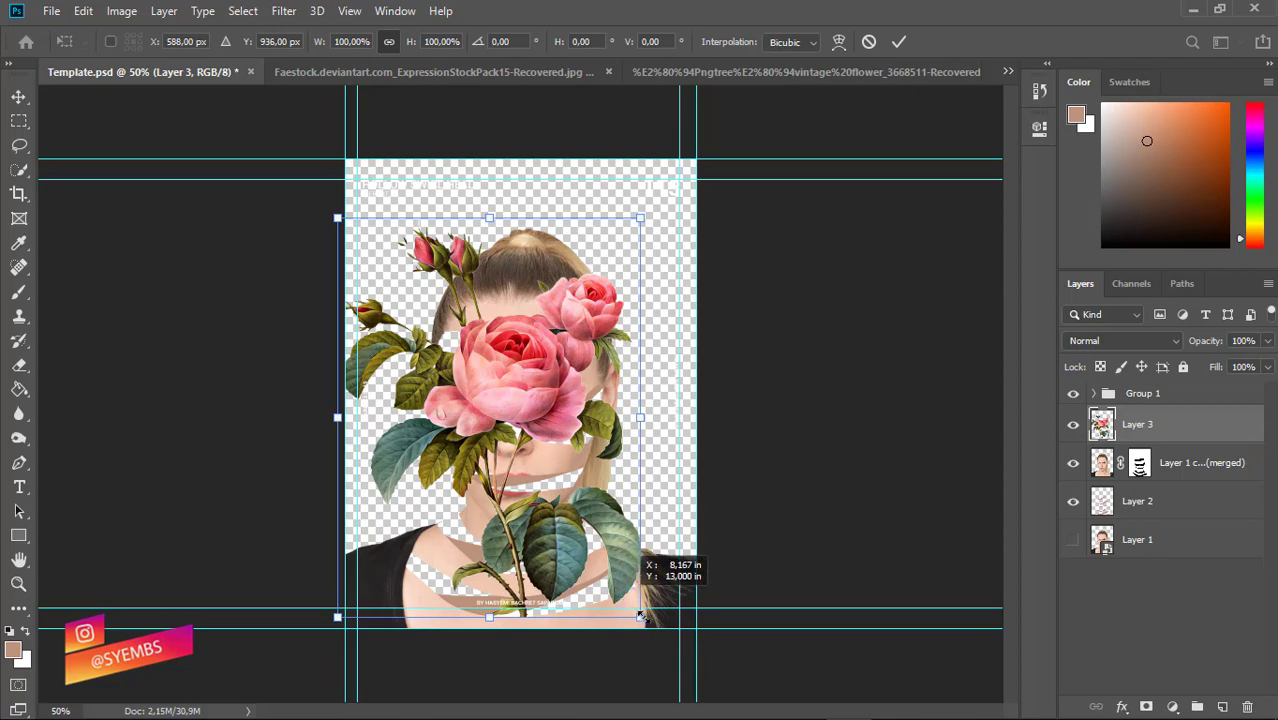
{"action": "key", "text": "ctrl+z"}
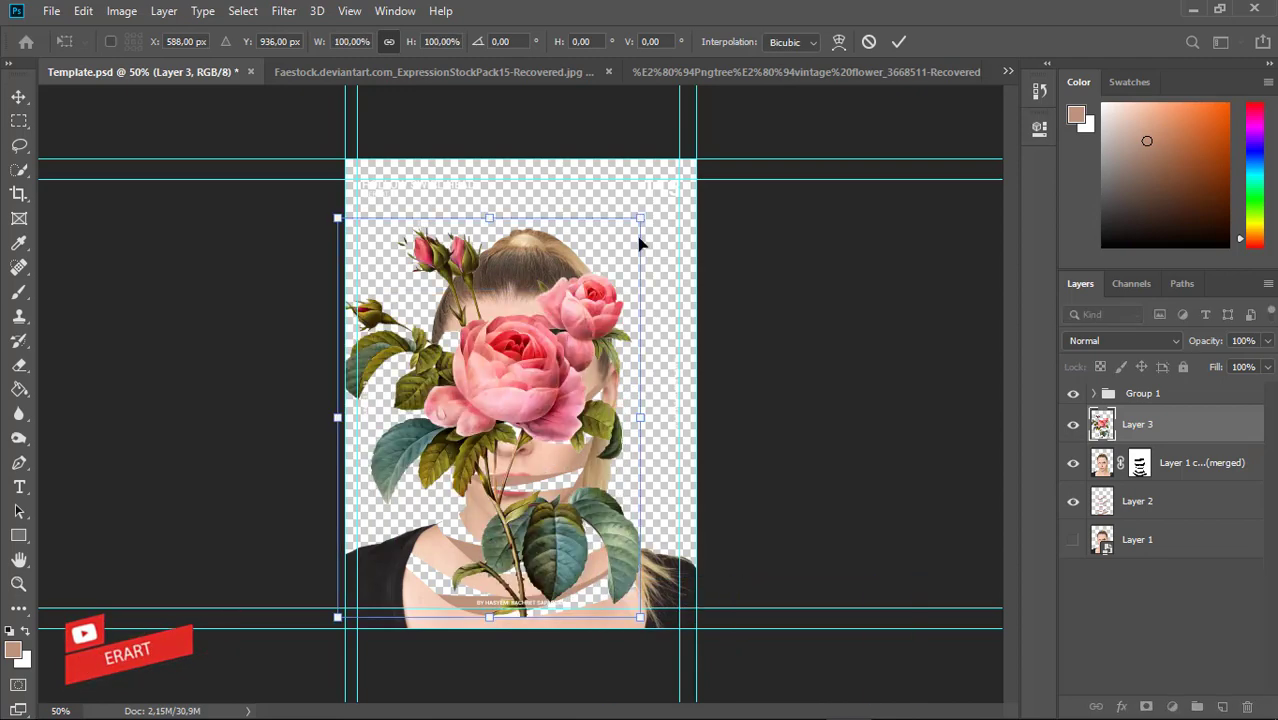
{"action": "left_click_drag", "start_coordinate": [640, 217], "coordinate": [568, 366]}
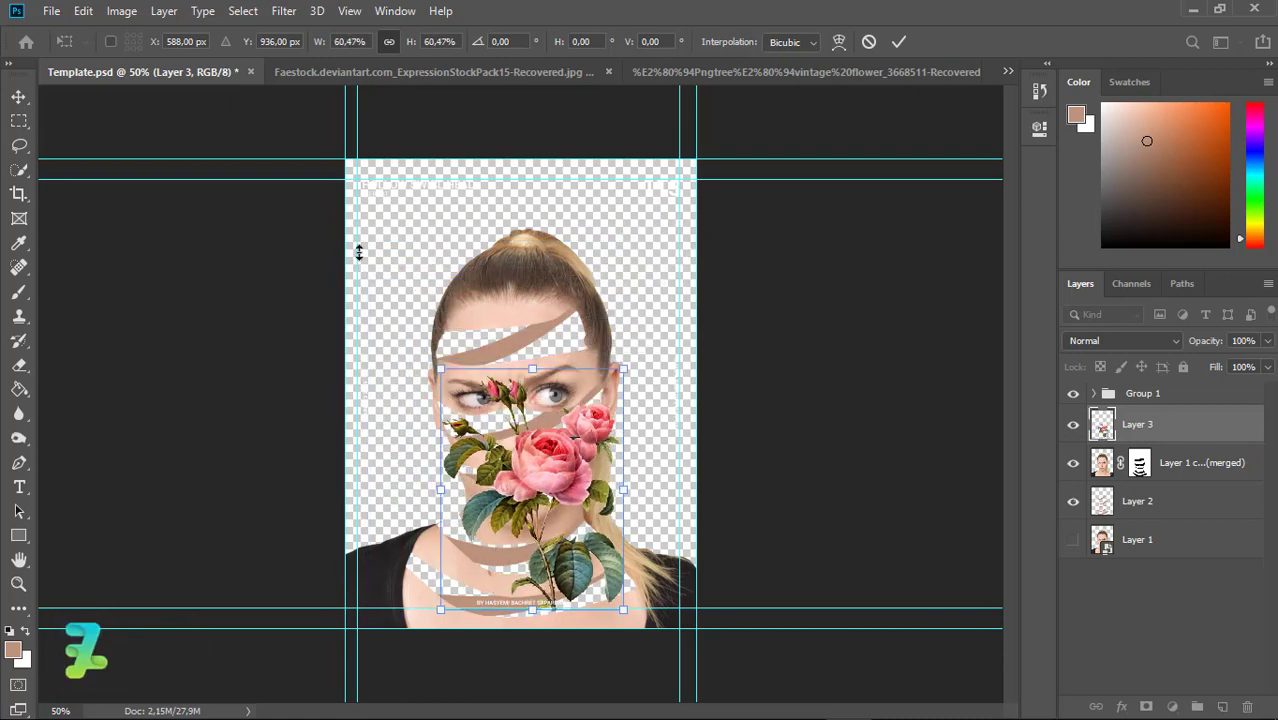
{"action": "key", "text": "Return"}
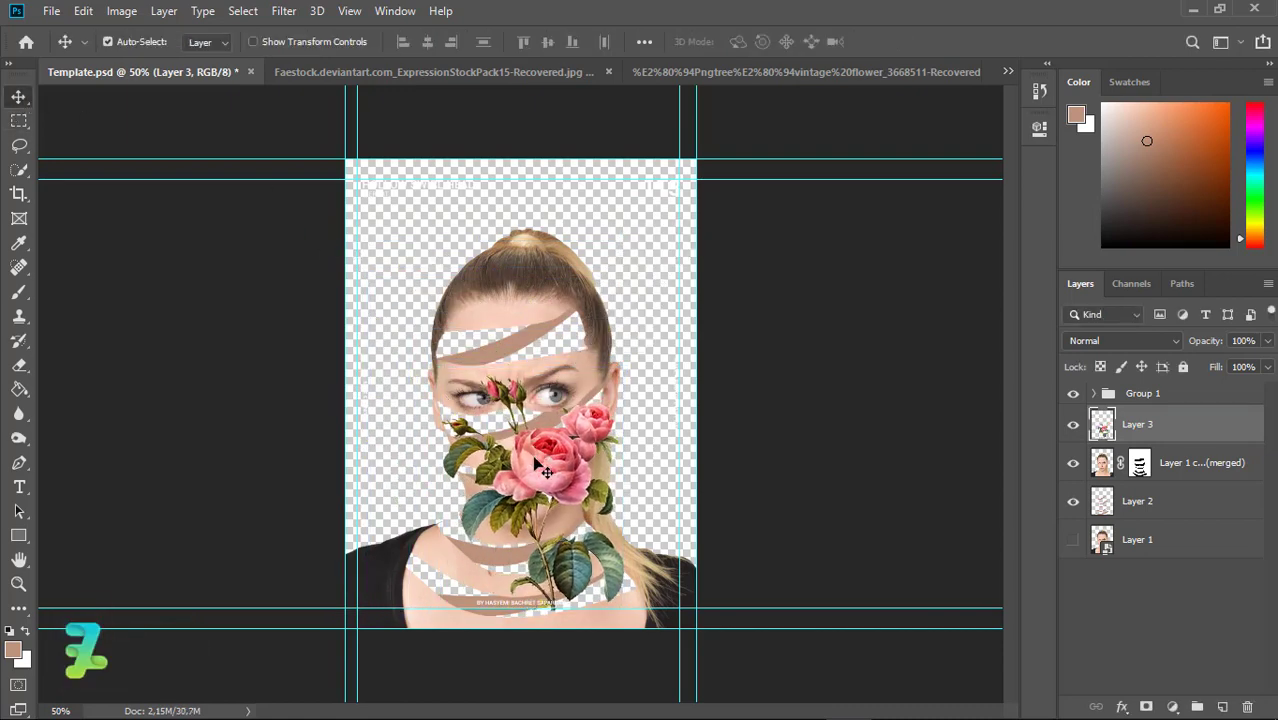
{"action": "mouse_move", "coordinate": [540, 470]}
{"action": "left_mouse_down"}
{"action": "mouse_move", "coordinate": [515, 445]}
{"action": "mouse_move", "coordinate": [540, 373]}
{"action": "mouse_move", "coordinate": [487, 492]}
{"action": "left_mouse_up"}
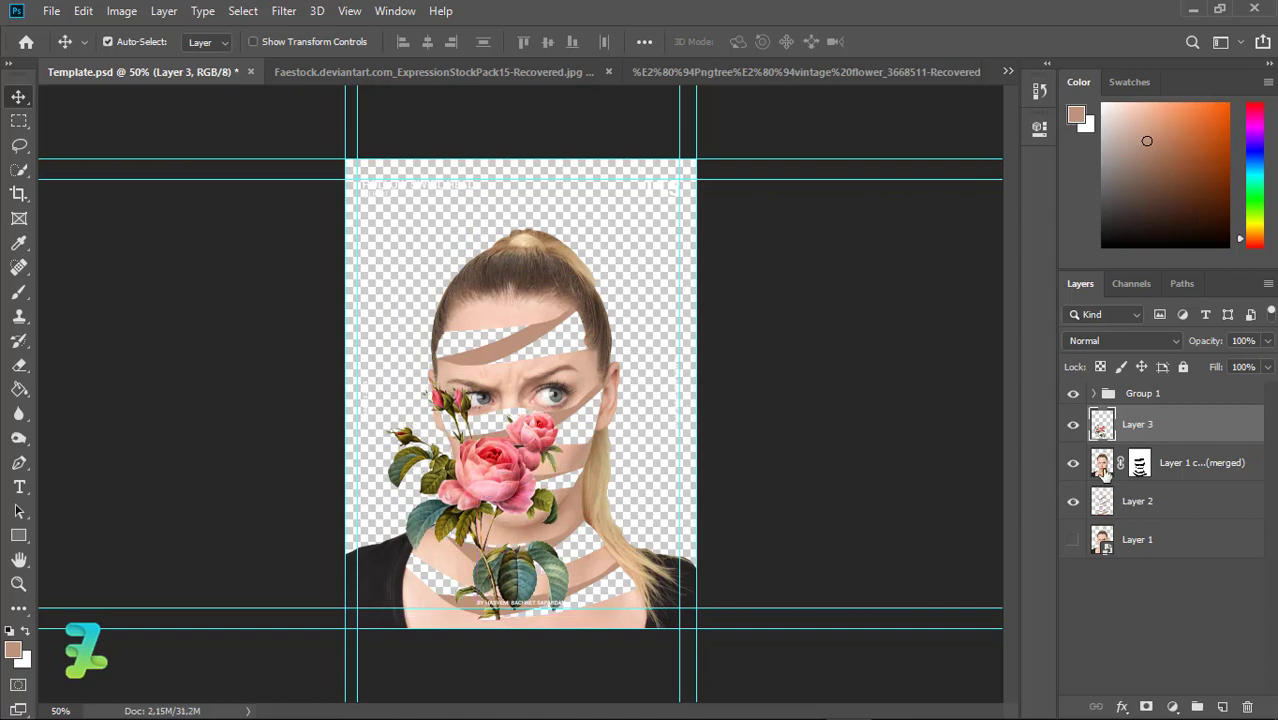
Convert the merged face layer into a smart object
{"action": "left_click", "coordinate": [1103, 470]}
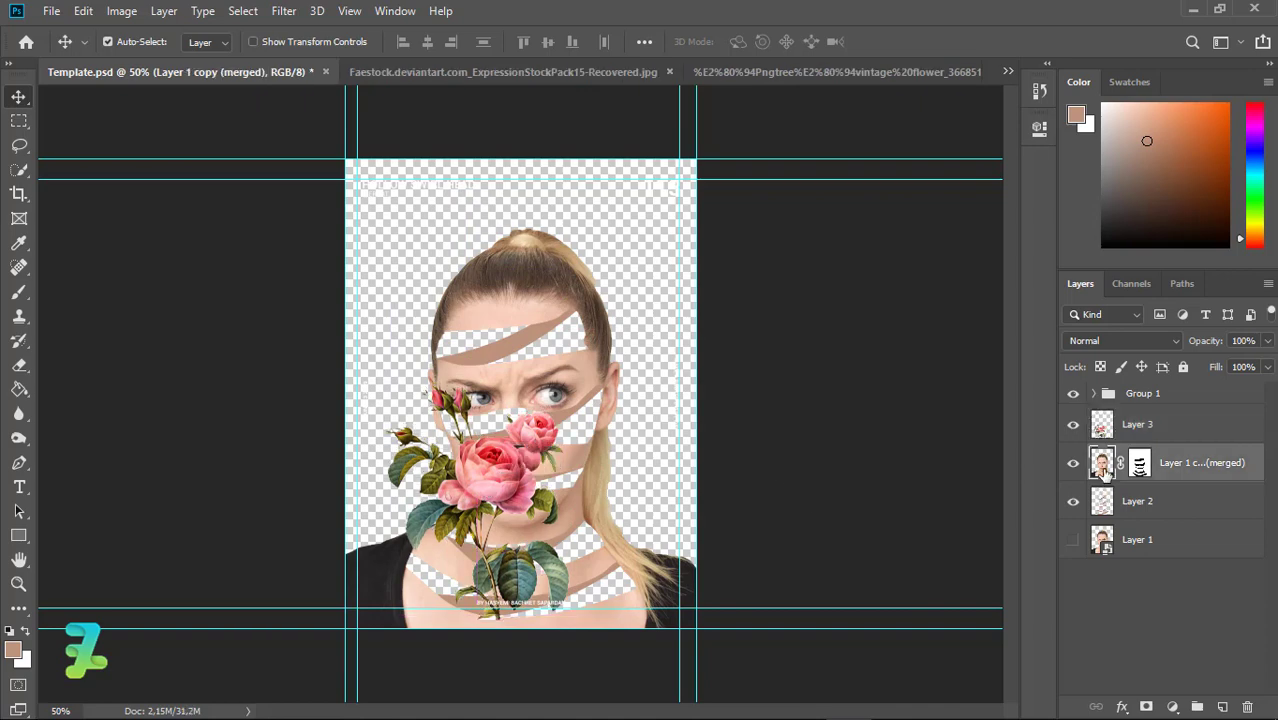
{"action": "right_click", "coordinate": [1185, 477]}
{"action": "left_click", "coordinate": [960, 263]}
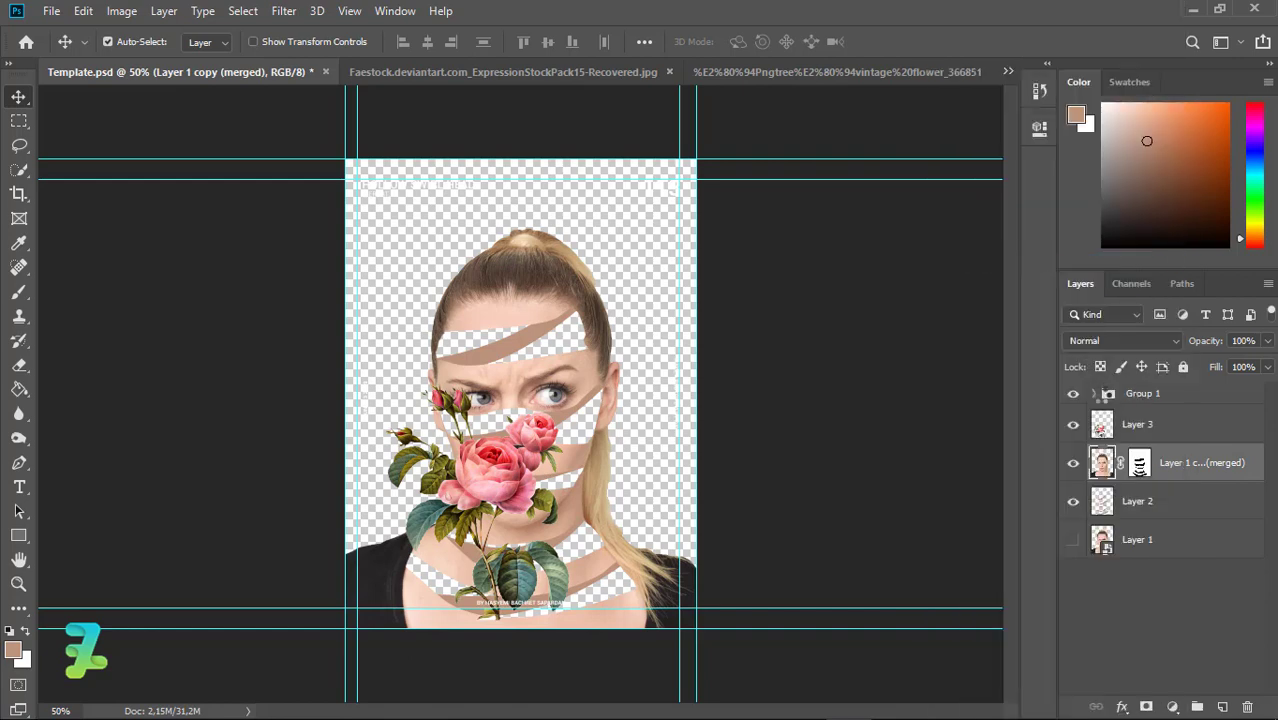
Load the face pieces as a selection on the rose layer and paint skin tone across the chest
{"action": "left_click", "coordinate": [1103, 463], "text": "ctrl"}
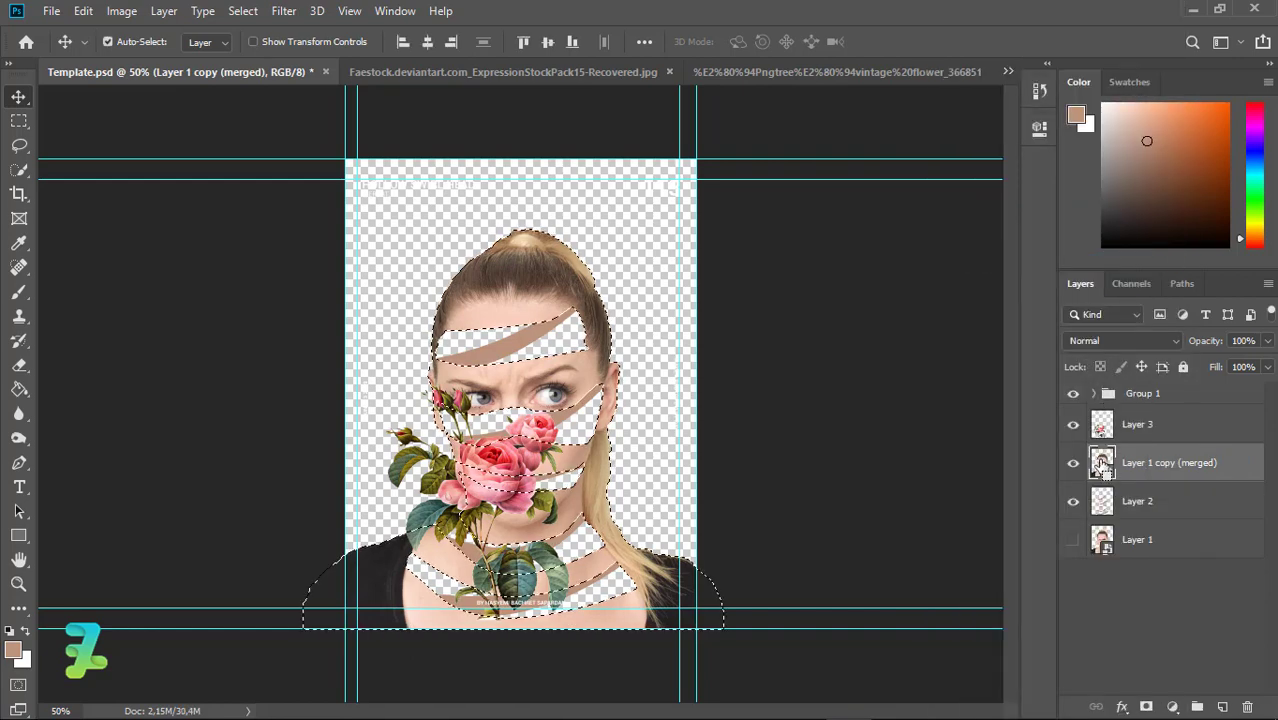
{"action": "key", "text": "alt+bracketright"}
{"action": "key", "text": "ctrl+plus"}
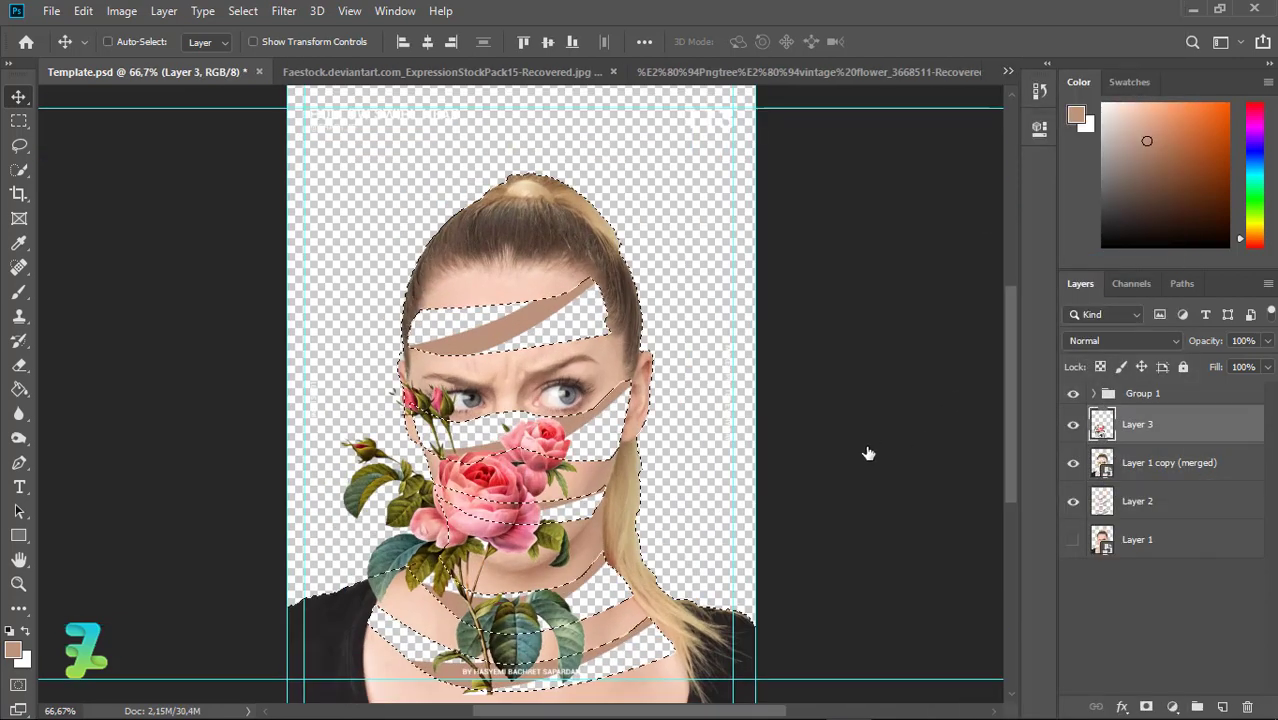
{"action": "key", "text": "ctrl+plus"}
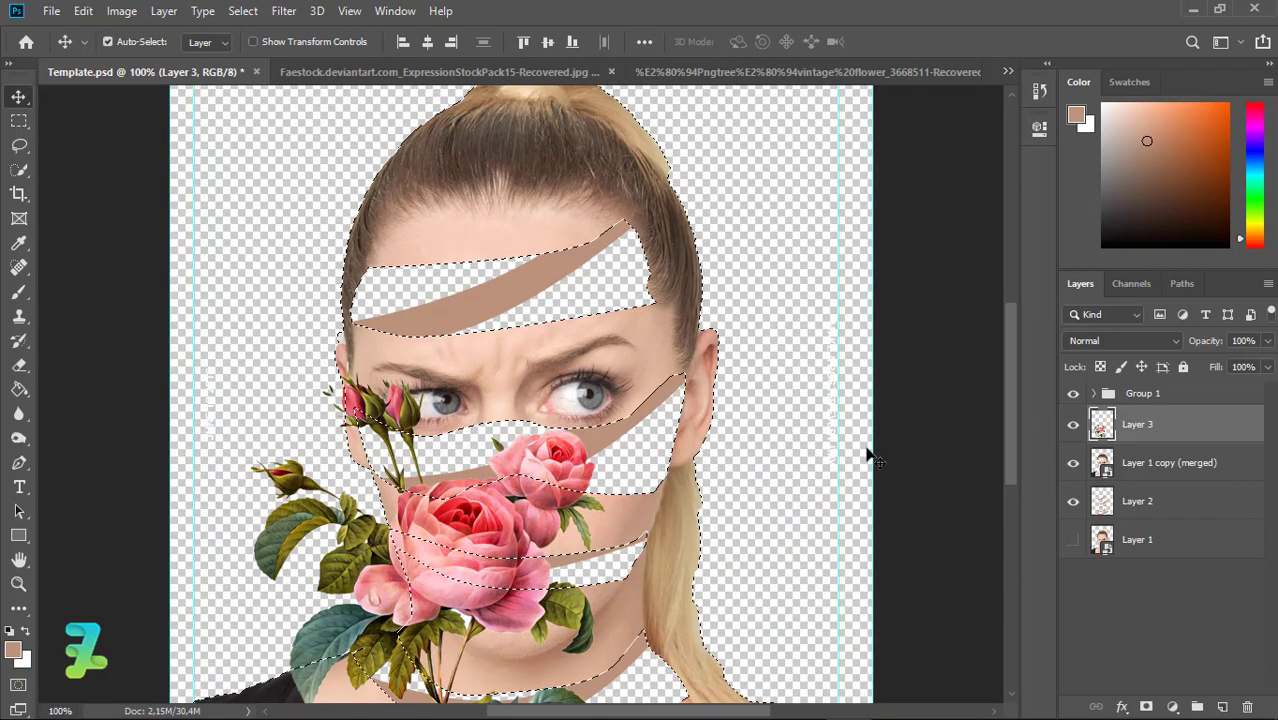
{"action": "left_click_drag", "start_coordinate": [1009, 401], "coordinate": [1036, 474]}
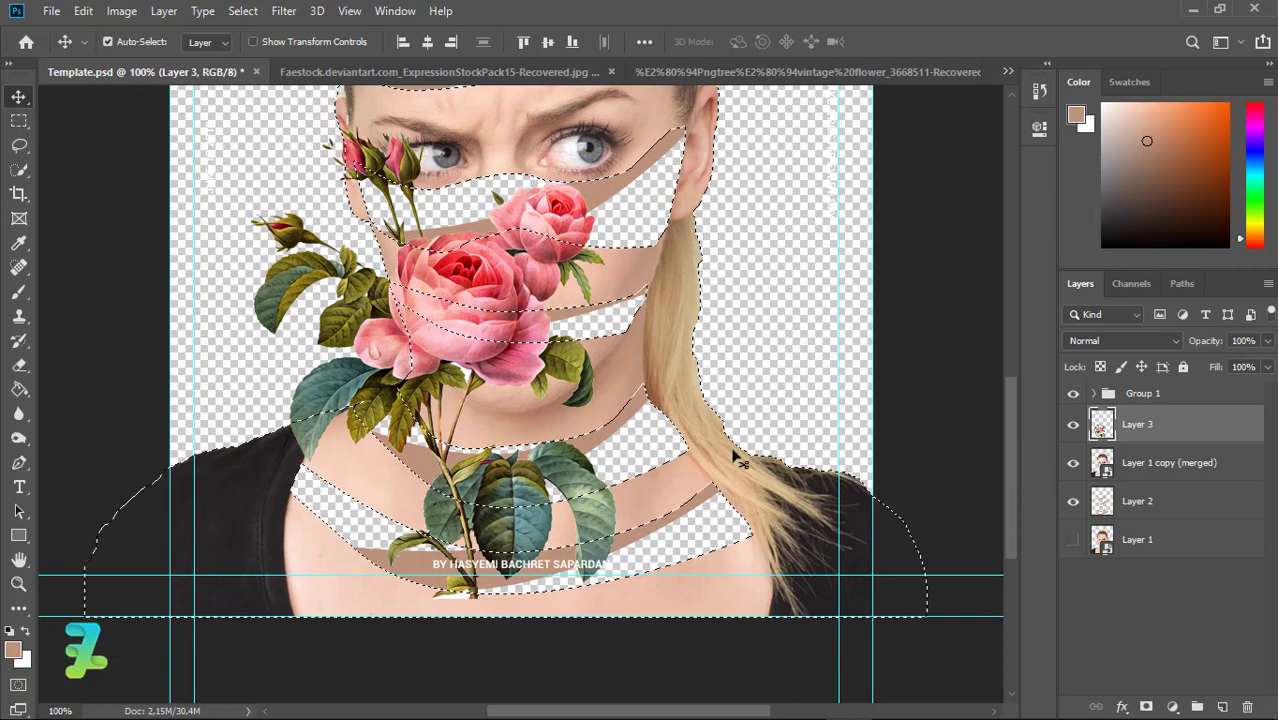
{"action": "left_click", "coordinate": [19, 291]}
{"action": "left_click_drag", "start_coordinate": [370, 597], "coordinate": [558, 592]}
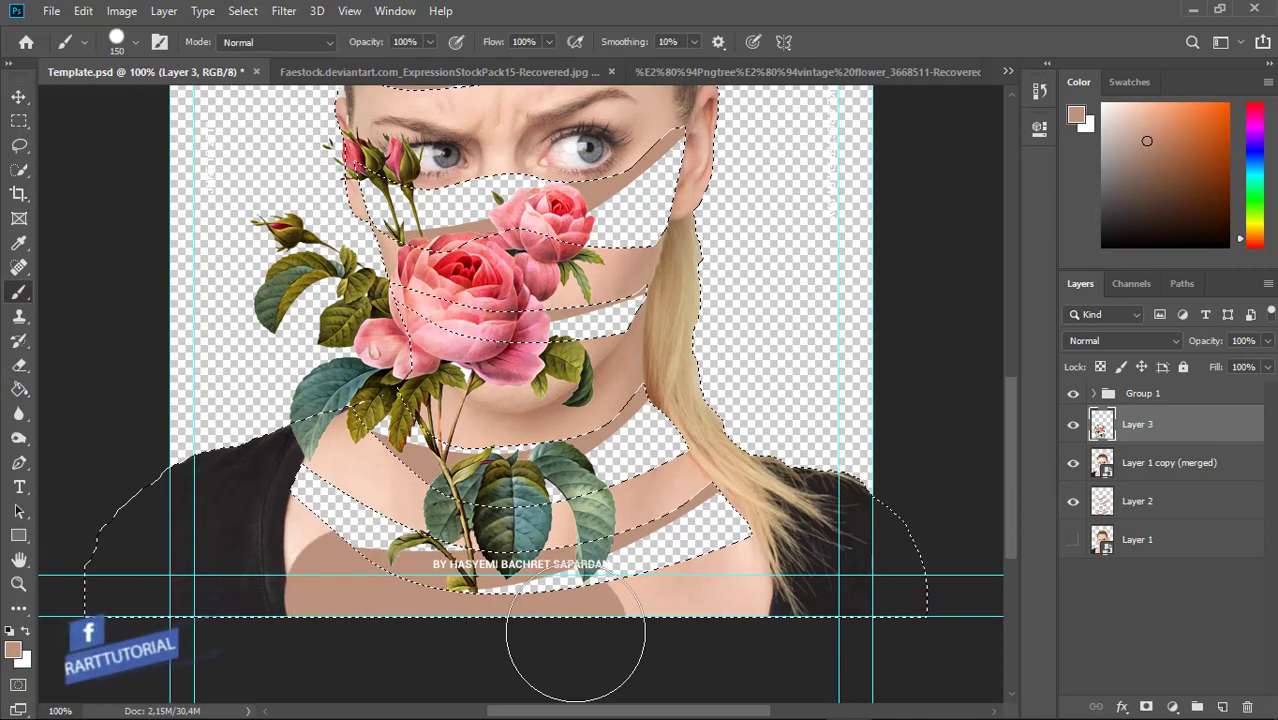
Erase the bouquet's lower leaves and stem near the neck, then clear the selection
{"action": "left_click", "coordinate": [19, 365]}
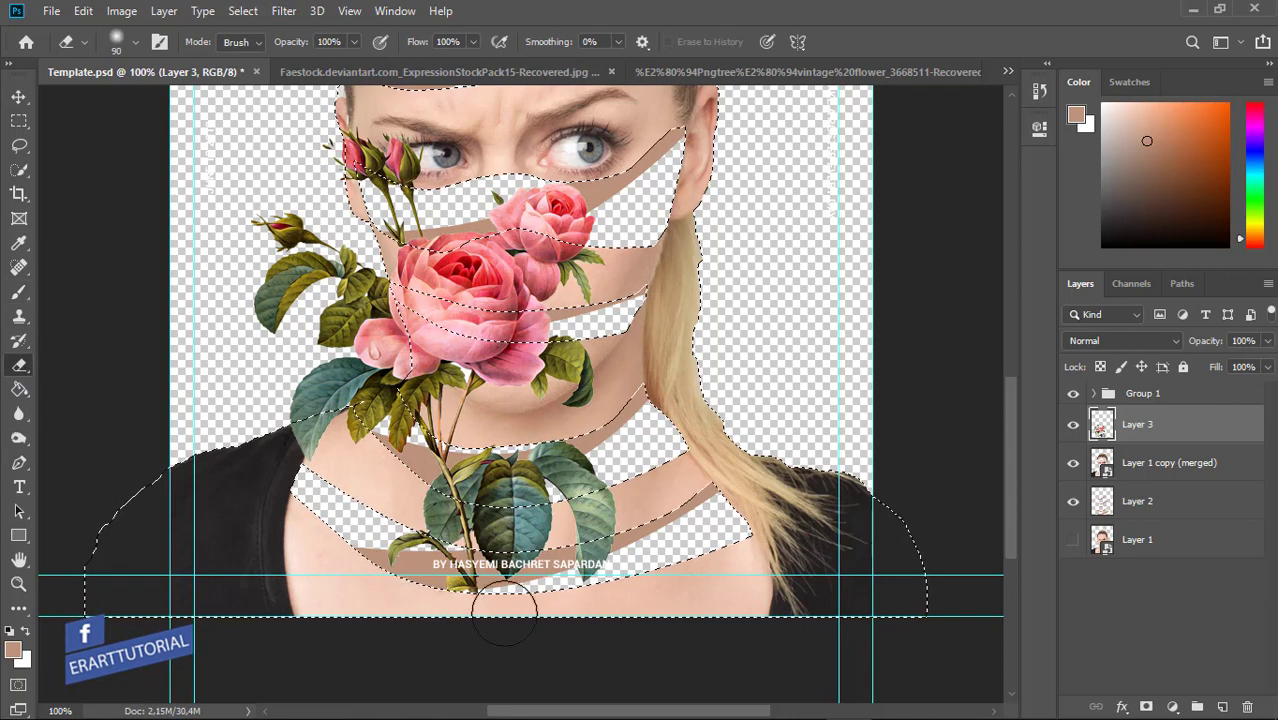
{"action": "left_click_drag", "start_coordinate": [545, 525], "coordinate": [455, 525]}
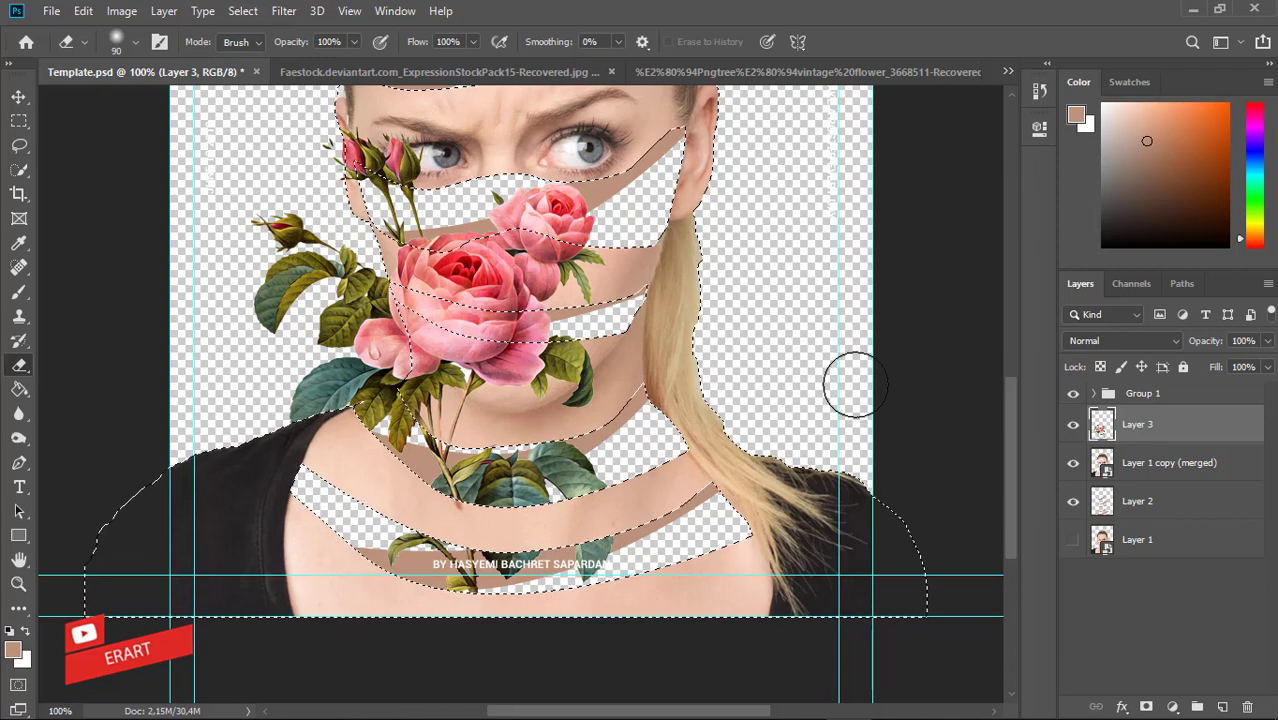
{"action": "key", "text": "ctrl+d"}
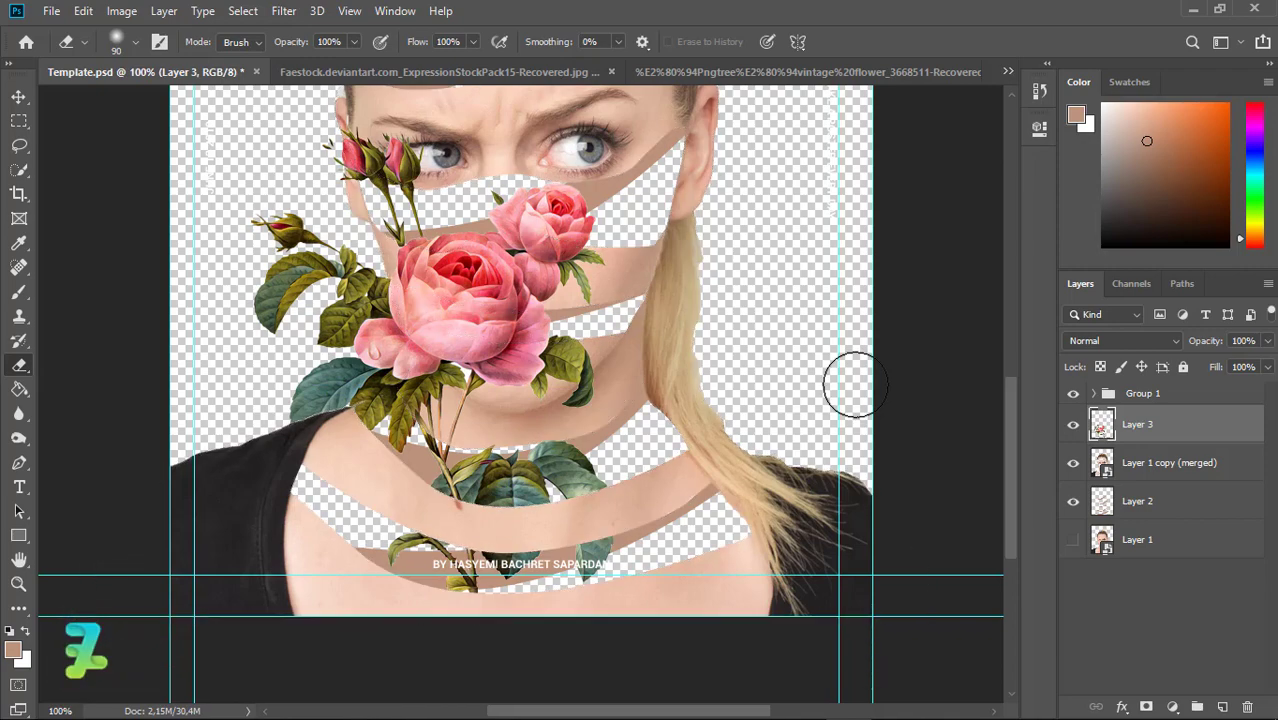
{"action": "left_click", "coordinate": [1102, 463], "text": "ctrl"}
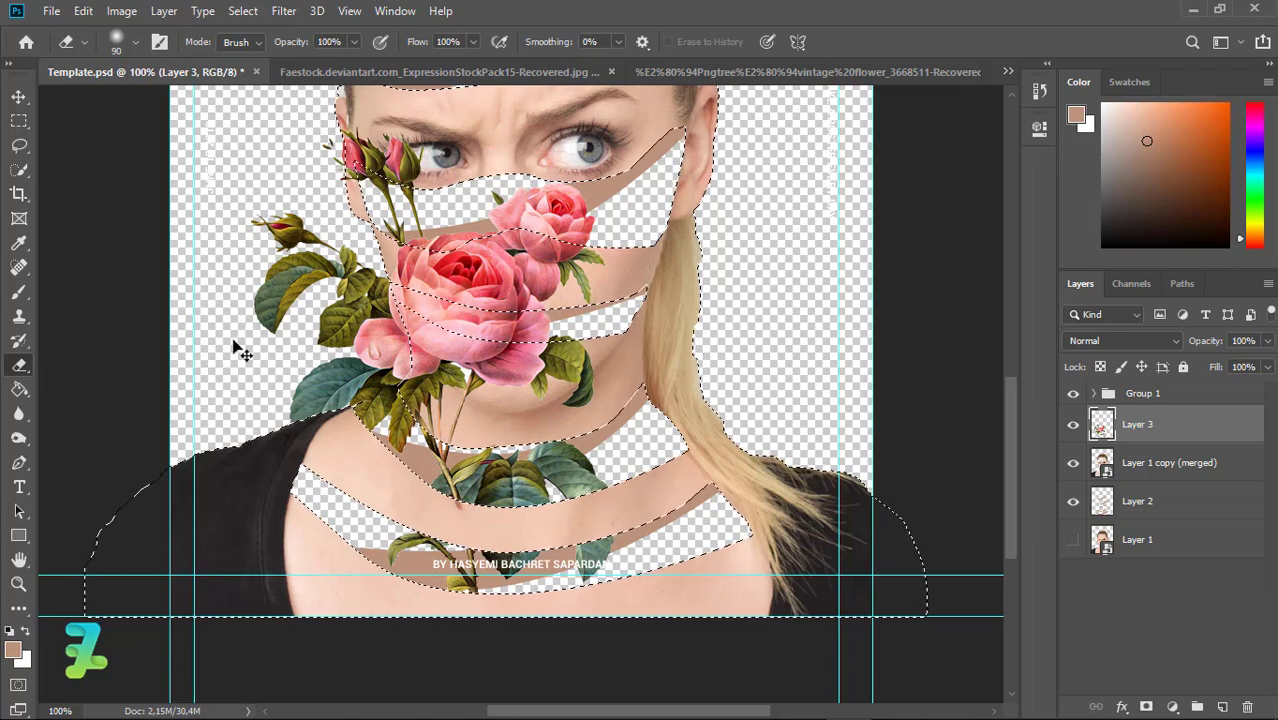
{"action": "key", "text": "ctrl+d"}
{"action": "left_click_drag", "start_coordinate": [1009, 457], "coordinate": [1002, 408]}
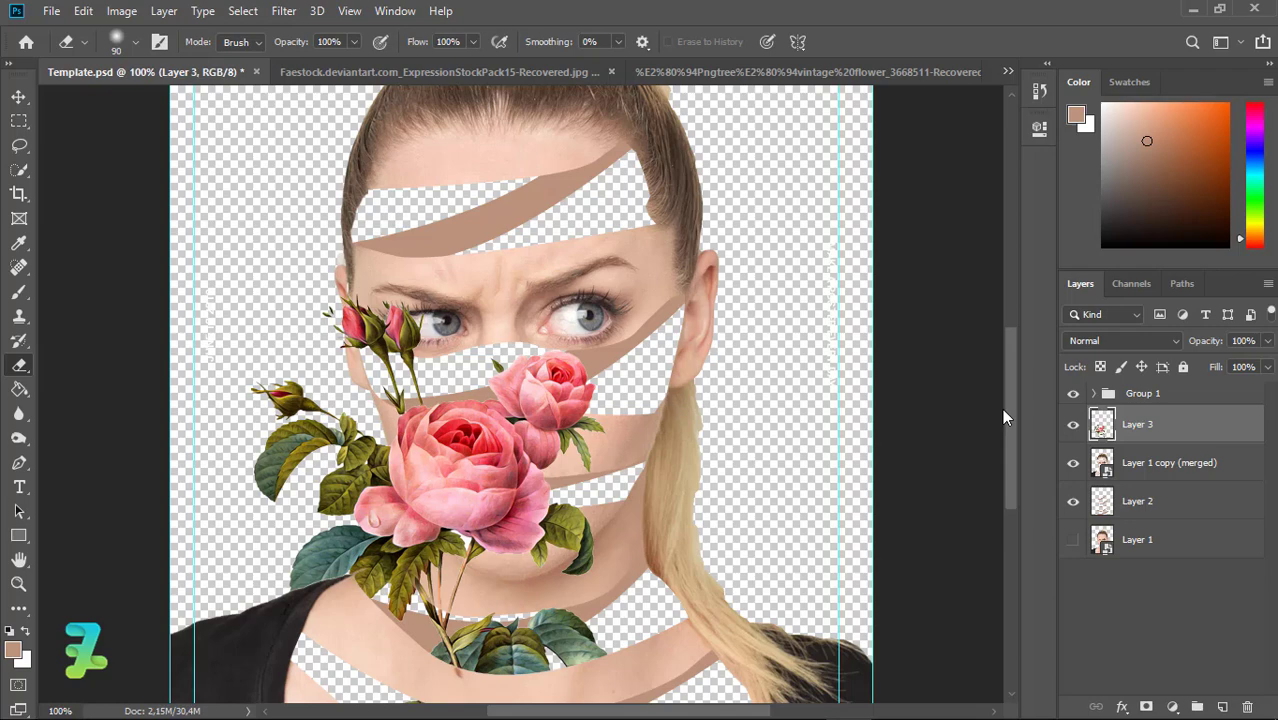
{"action": "left_click_drag", "start_coordinate": [1009, 408], "coordinate": [1028, 454]}
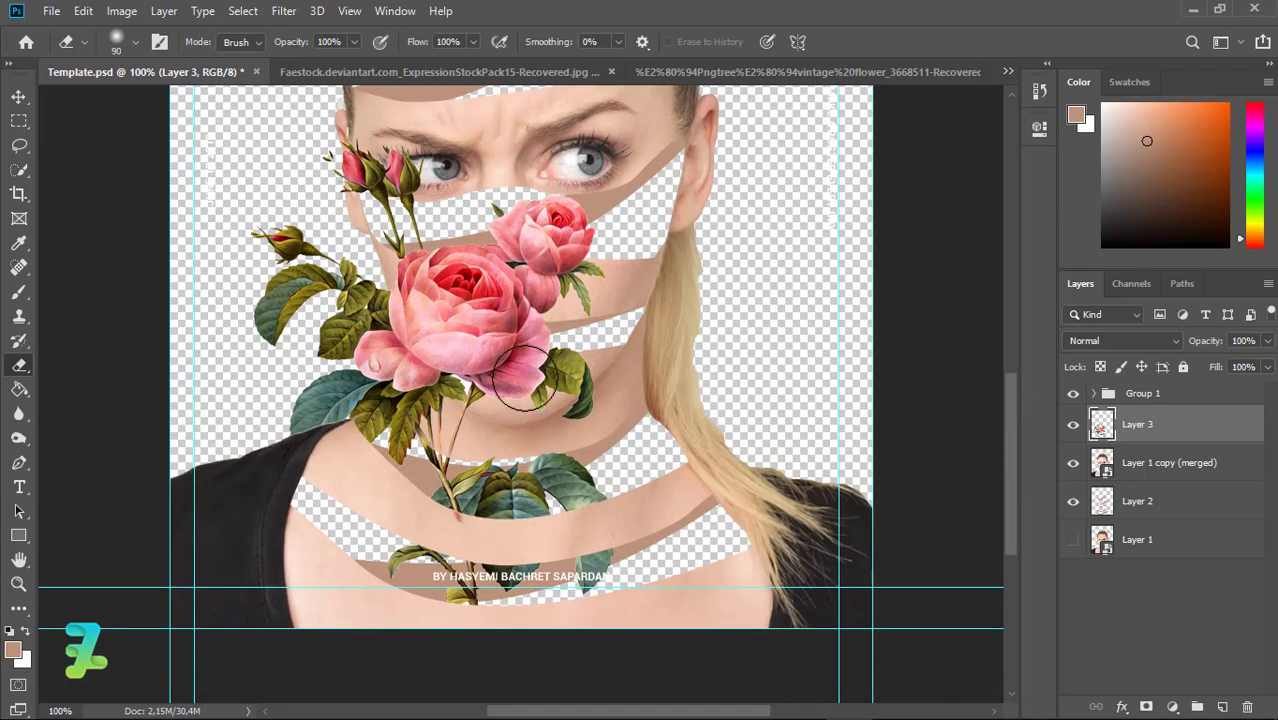
{"action": "left_click", "coordinate": [655, 72]}
Copy the rose bouquet from the floated rose document into the poster as a new layer
{"action": "right_click", "coordinate": [656, 74]}
{"action": "left_click", "coordinate": [700, 146]}
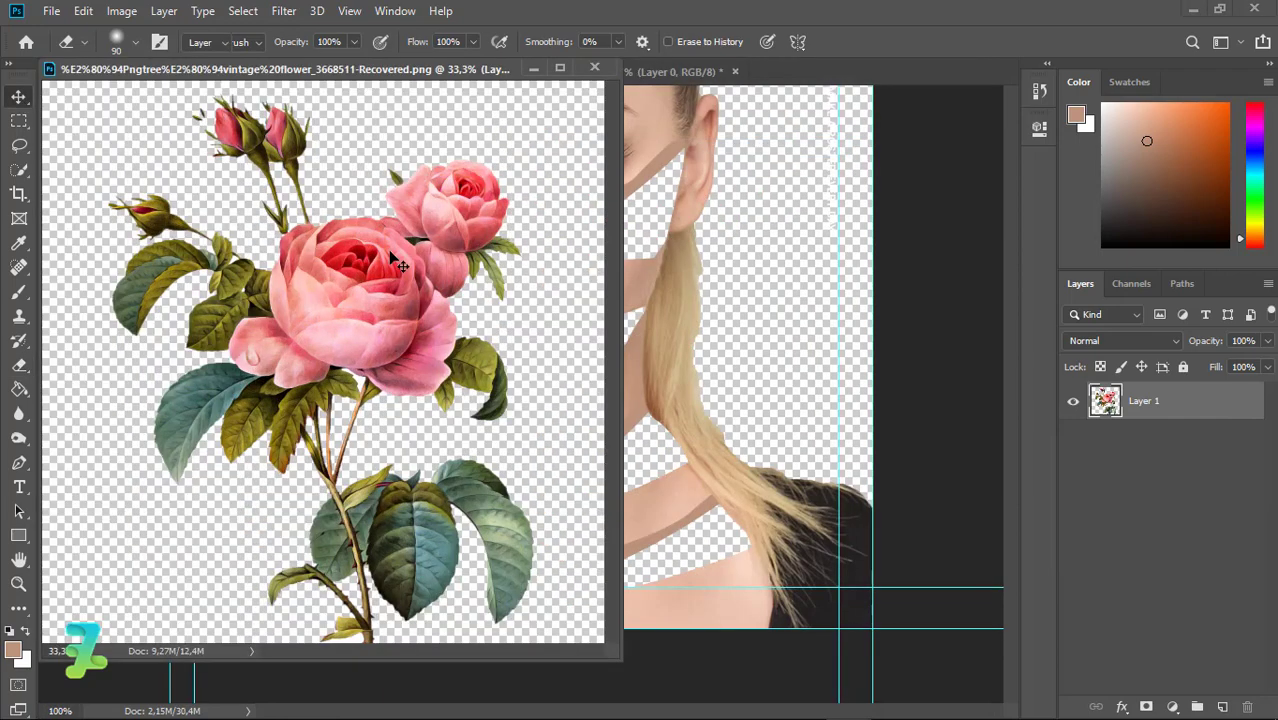
{"action": "left_click", "coordinate": [18, 97]}
{"action": "left_click_drag", "start_coordinate": [330, 330], "coordinate": [687, 259]}
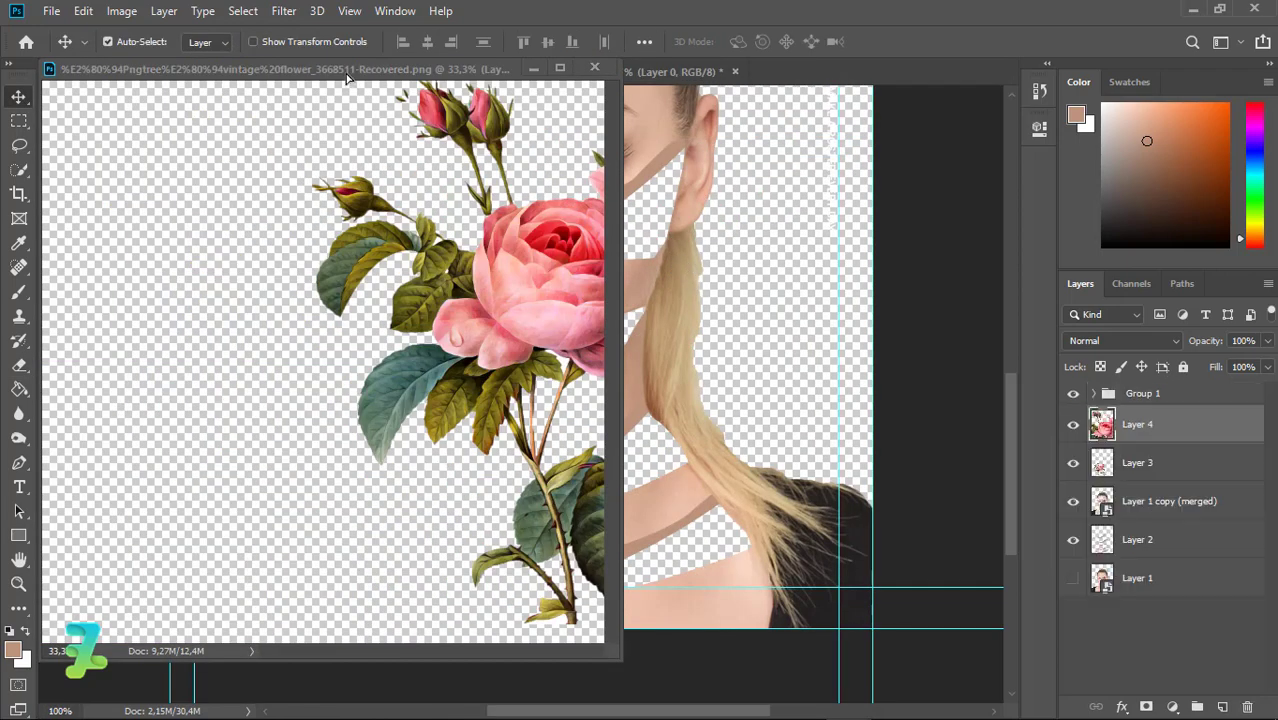
{"action": "left_click_drag", "start_coordinate": [348, 78], "coordinate": [806, 73]}
{"action": "left_click", "coordinate": [141, 69]}
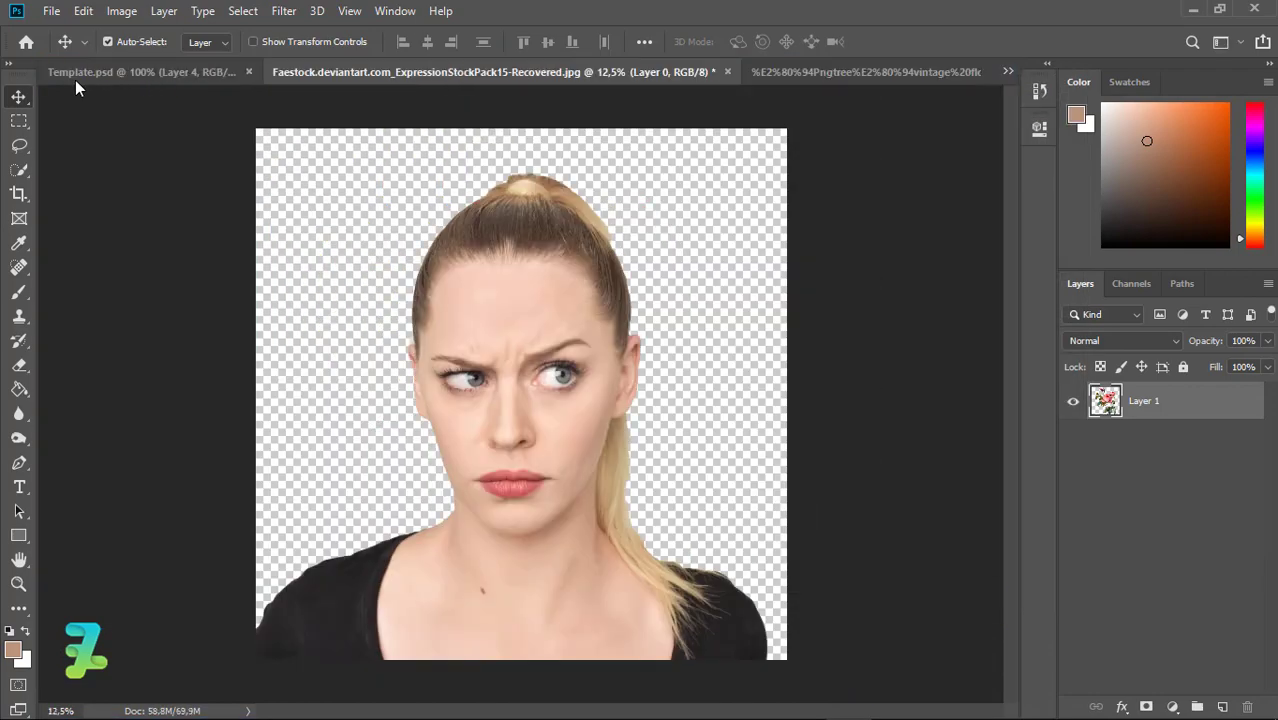
{"action": "left_click", "coordinate": [66, 73]}
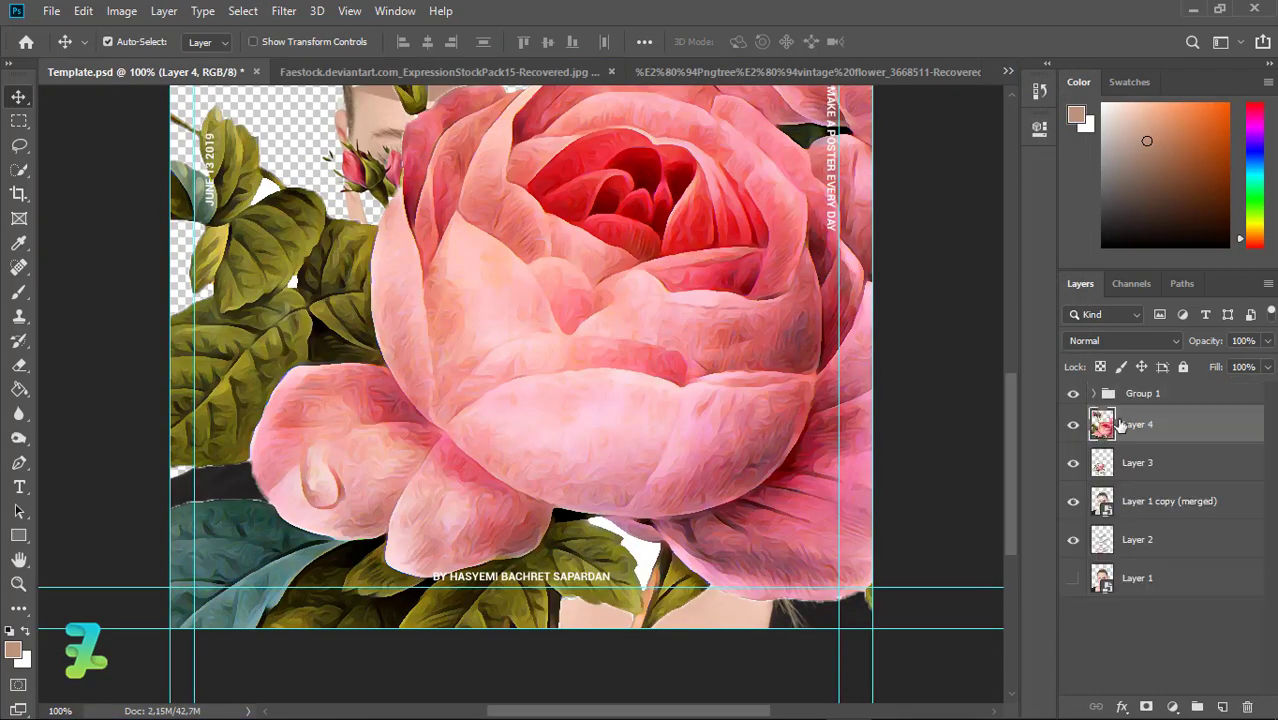
Shrink the new rose bouquet to about 21% and flip it horizontally
{"action": "key", "text": "ctrl+t"}
{"action": "key", "text": "ctrl+minus"}
{"action": "key", "text": "ctrl+minus"}
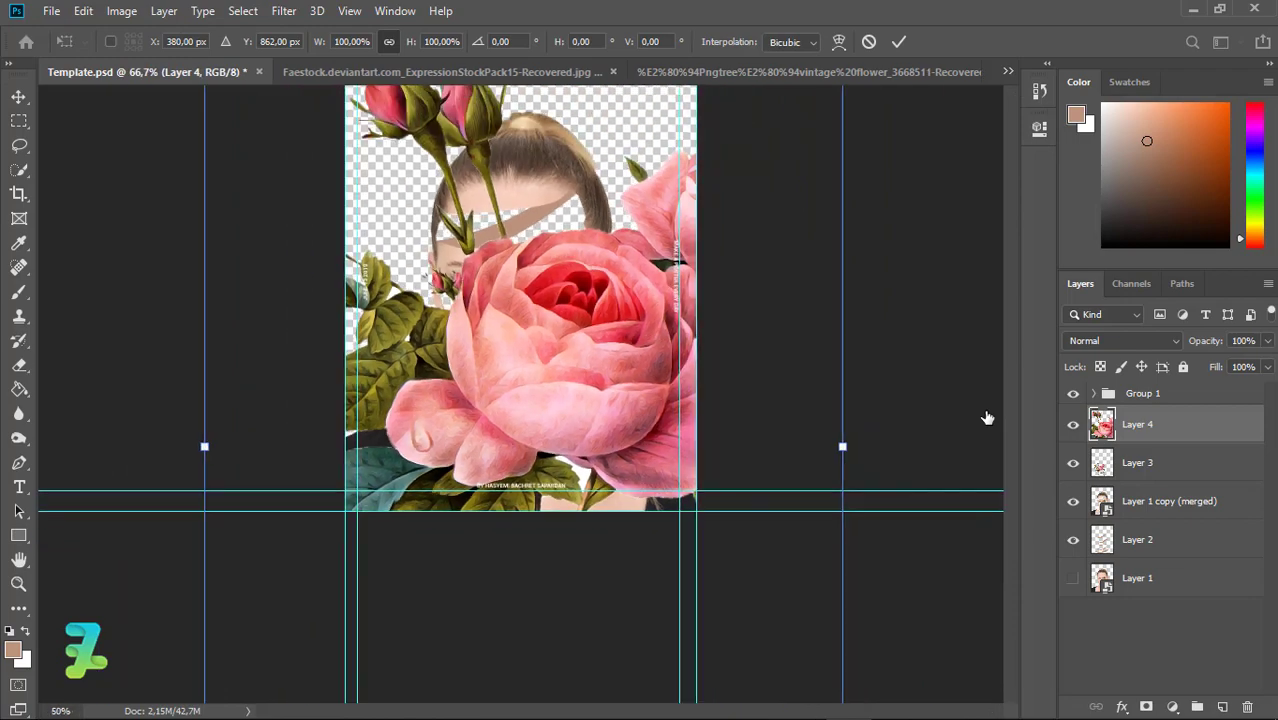
{"action": "key", "text": "ctrl+minus"}
{"action": "mouse_move", "coordinate": [735, 226]}
{"action": "left_mouse_down"}
{"action": "mouse_move", "coordinate": [662, 251]}
{"action": "mouse_move", "coordinate": [585, 357]}
{"action": "mouse_move", "coordinate": [547, 450]}
{"action": "mouse_move", "coordinate": [562, 317]}
{"action": "left_mouse_up"}
{"action": "key", "text": "Return"}
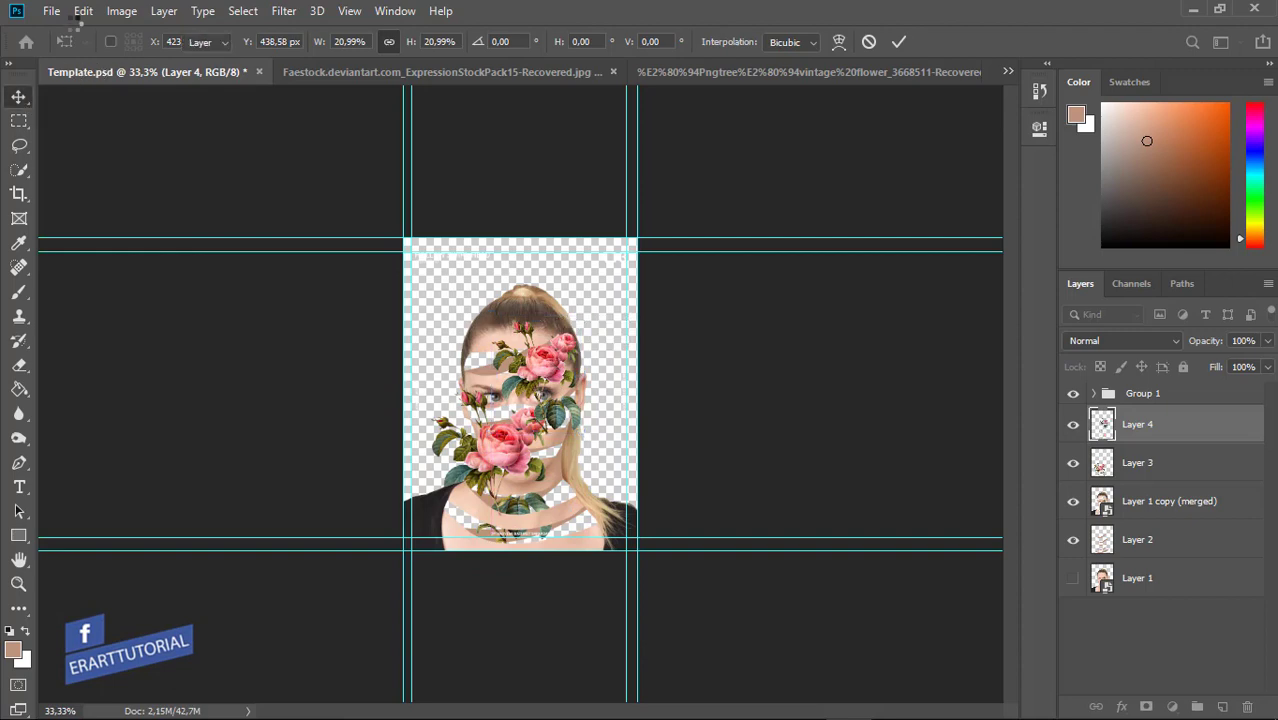
{"action": "left_click", "coordinate": [83, 10]}
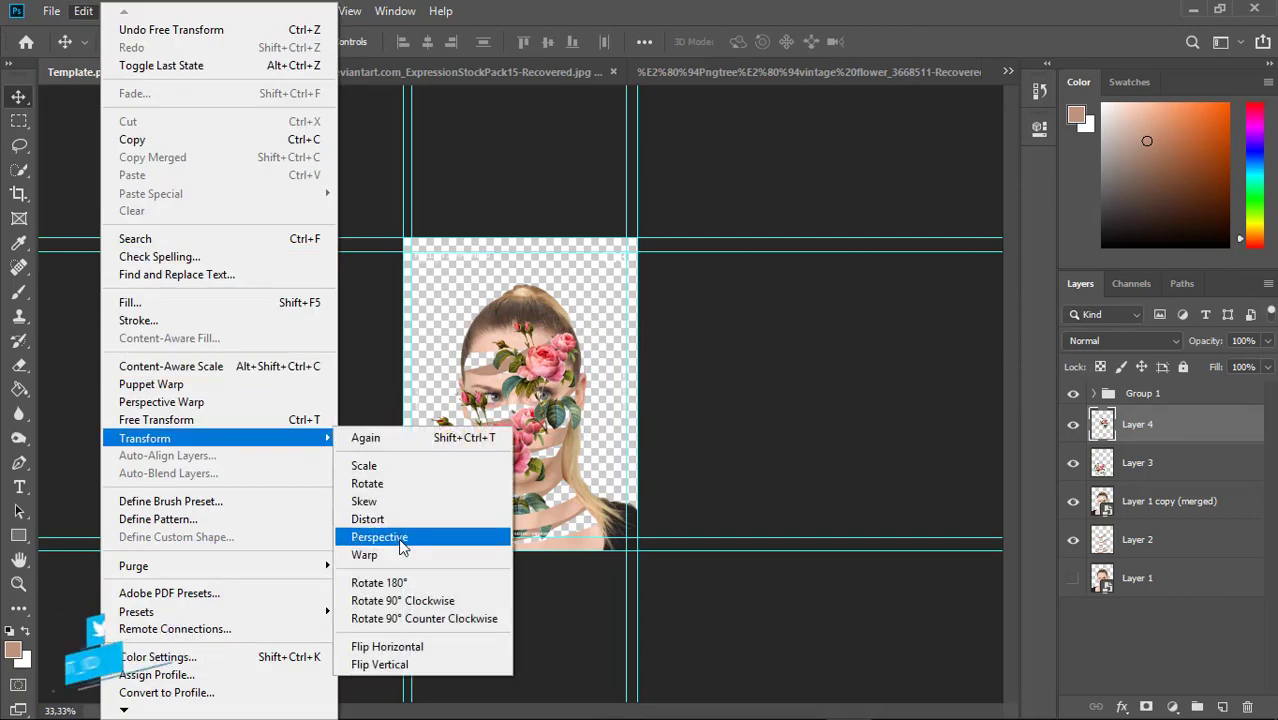
{"action": "left_click", "coordinate": [415, 648]}
Position the new roses over the right eye and forehead, stacking Layer 4 beneath Layer 3
{"action": "key", "text": "ctrl+plus"}
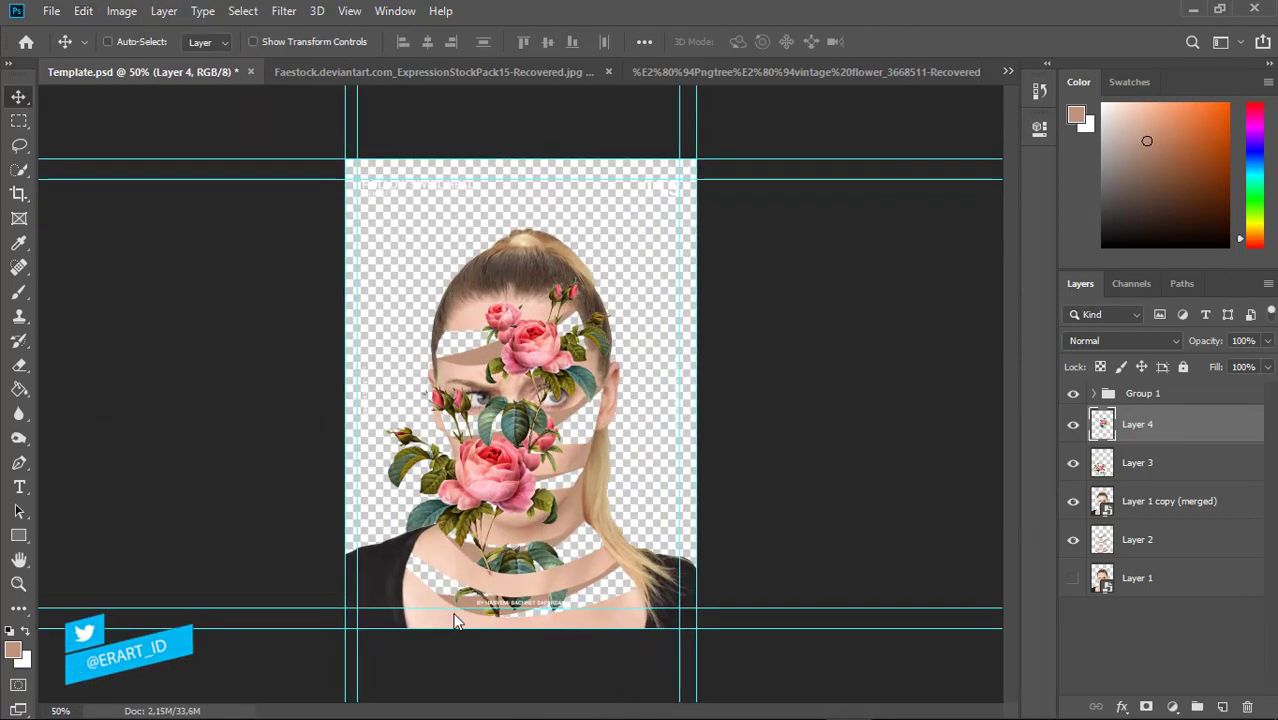
{"action": "key", "text": "ctrl+plus"}
{"action": "key", "text": "ctrl+plus"}
{"action": "left_click", "coordinate": [557, 487]}
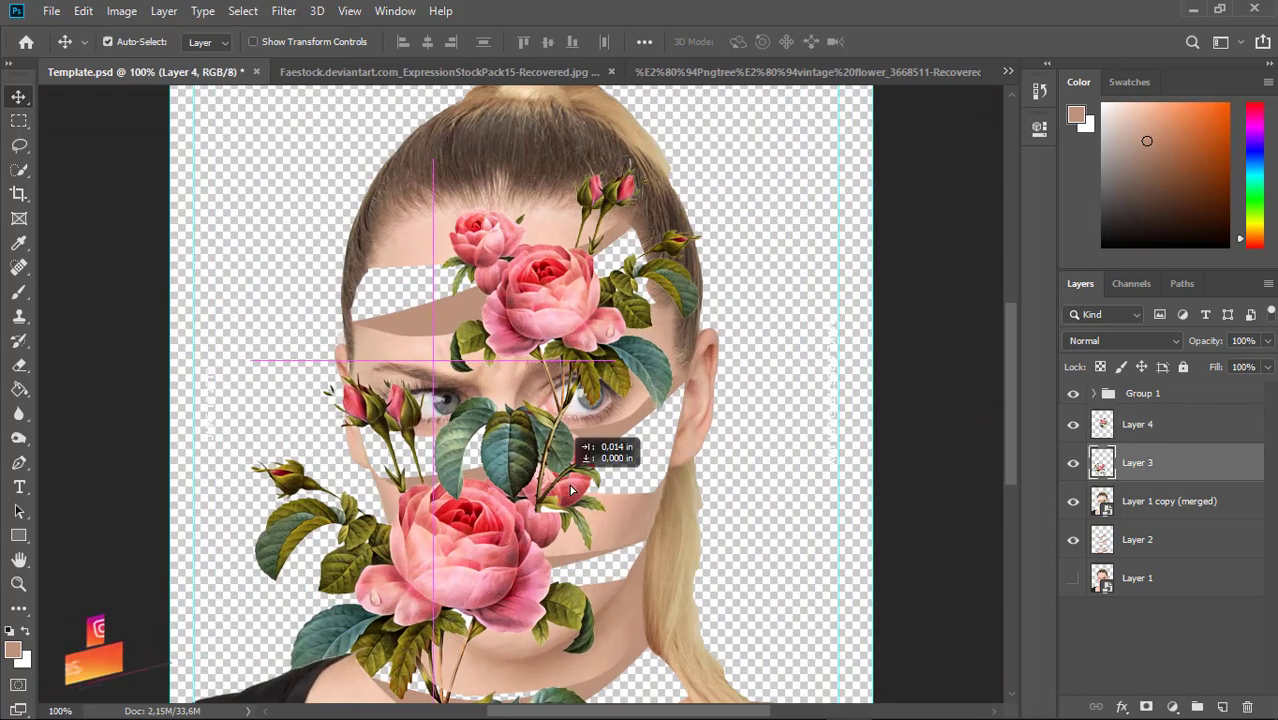
{"action": "left_click", "coordinate": [1073, 424]}
{"action": "left_click", "coordinate": [580, 456]}
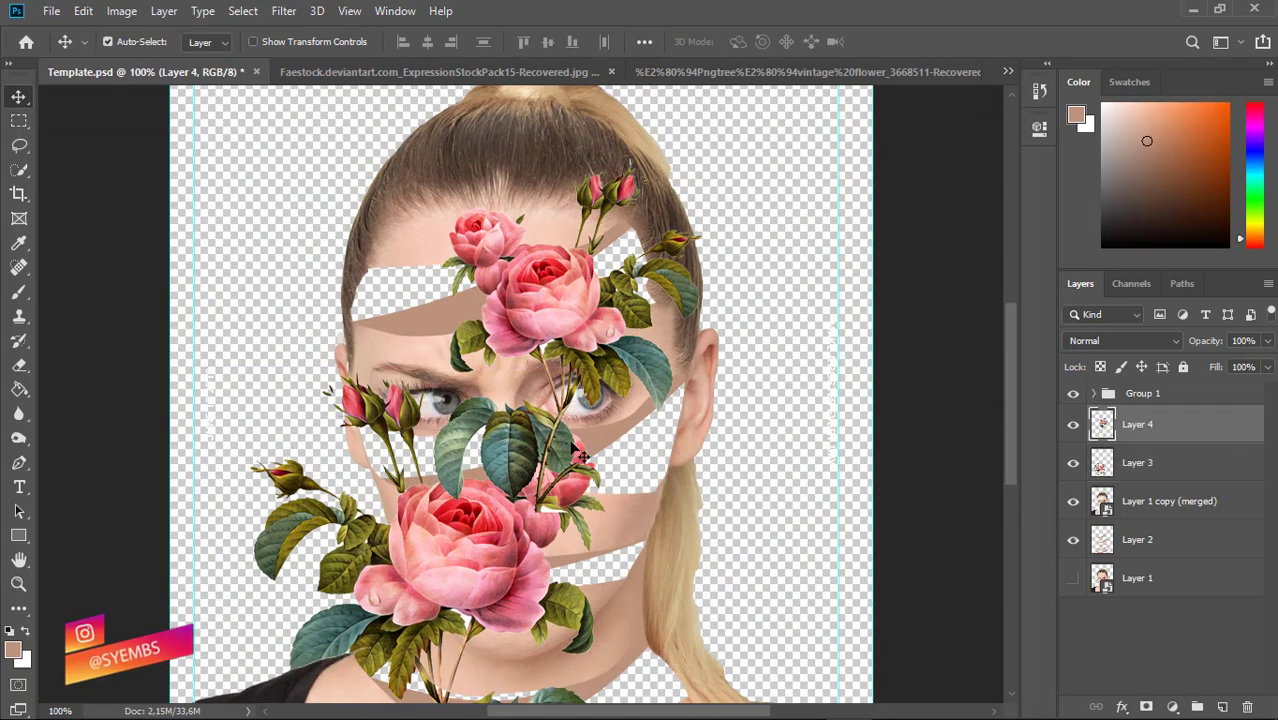
{"action": "left_click_drag", "start_coordinate": [558, 474], "coordinate": [619, 474]}
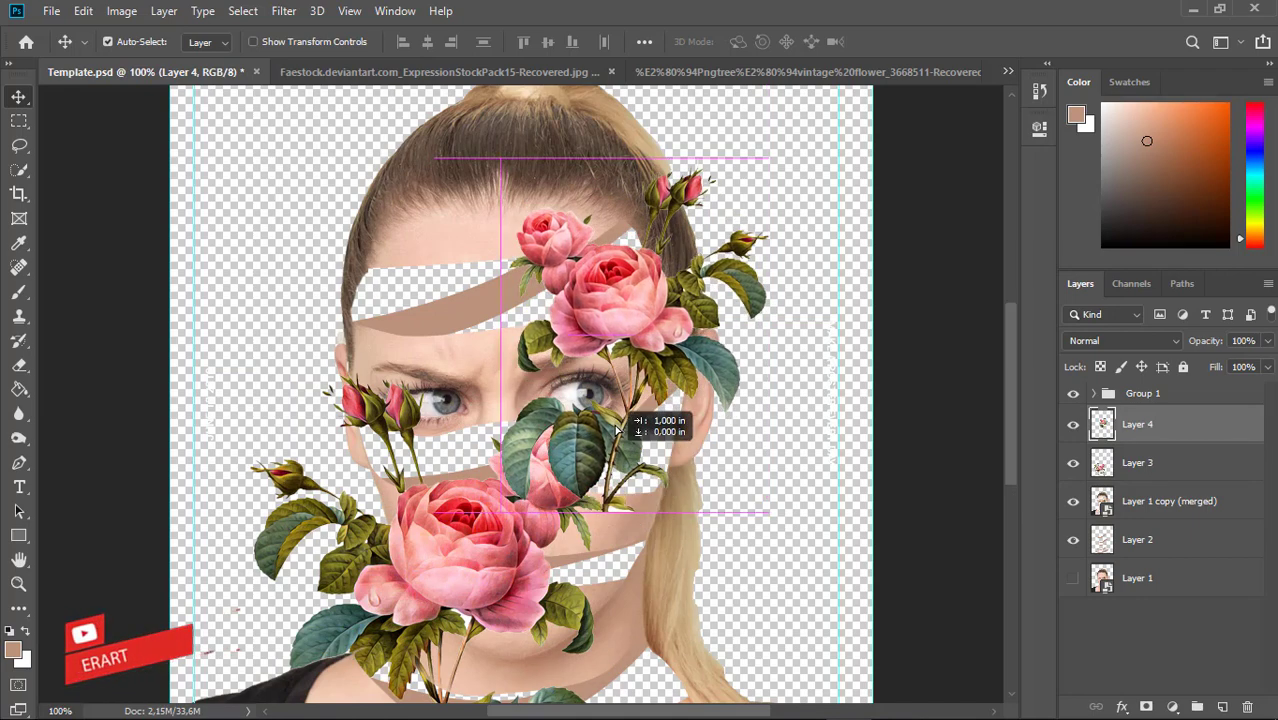
{"action": "mouse_move", "coordinate": [617, 481]}
{"action": "left_mouse_down"}
{"action": "mouse_move", "coordinate": [620, 393]}
{"action": "mouse_move", "coordinate": [570, 408]}
{"action": "mouse_move", "coordinate": [614, 421]}
{"action": "left_mouse_up"}
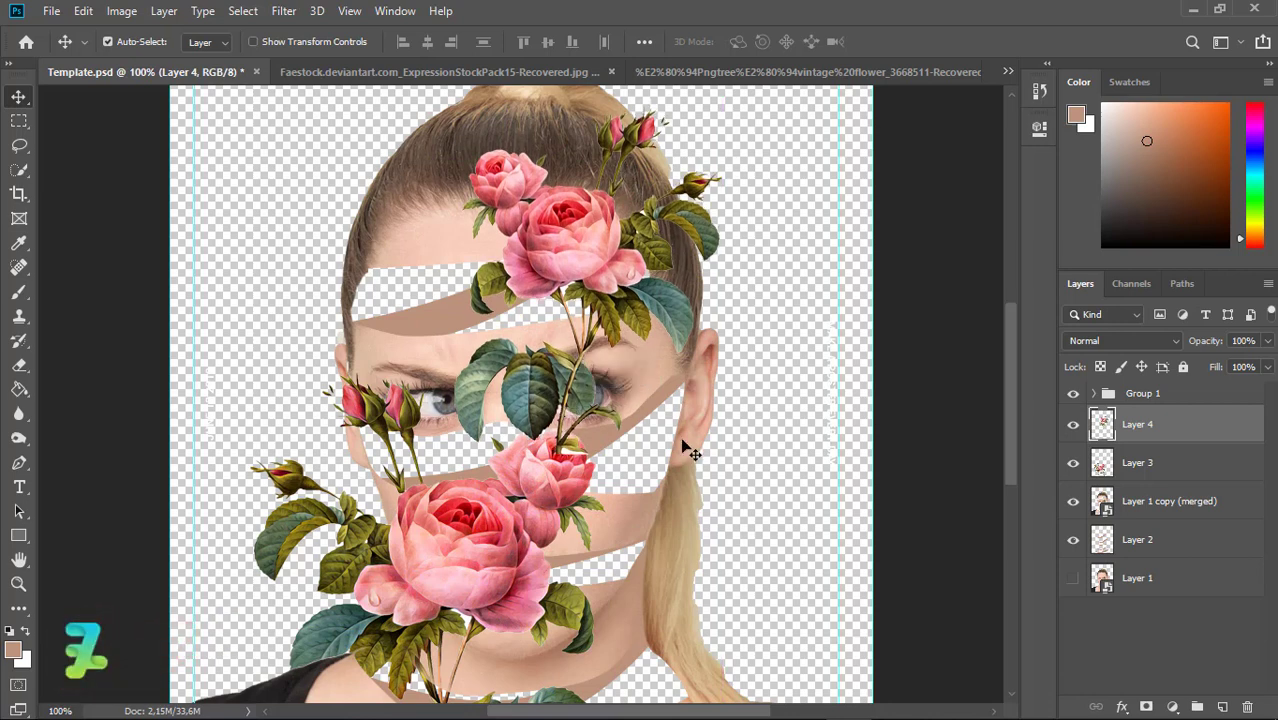
{"action": "left_click_drag", "start_coordinate": [1121, 424], "coordinate": [1121, 470]}
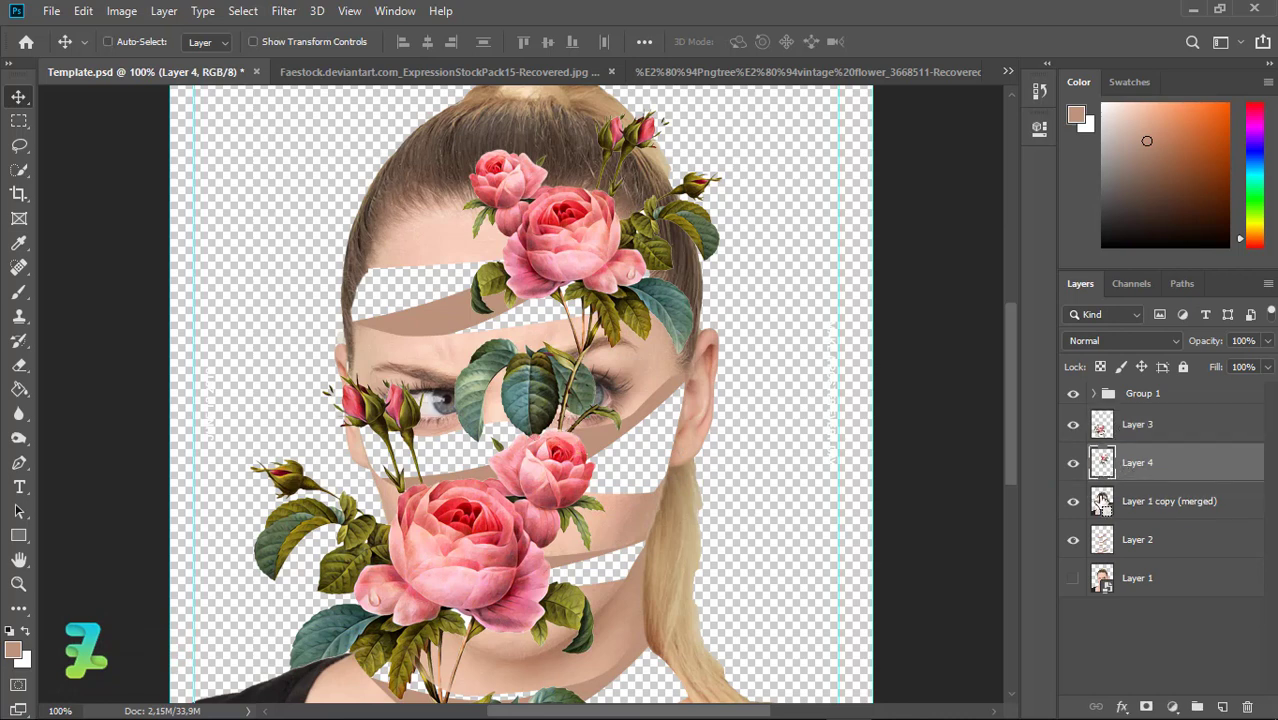
Erase the second bouquet's leaves over the eyes inside the face-strip selection with a full-hardness eraser
{"action": "left_click", "coordinate": [1101, 501], "text": "ctrl"}
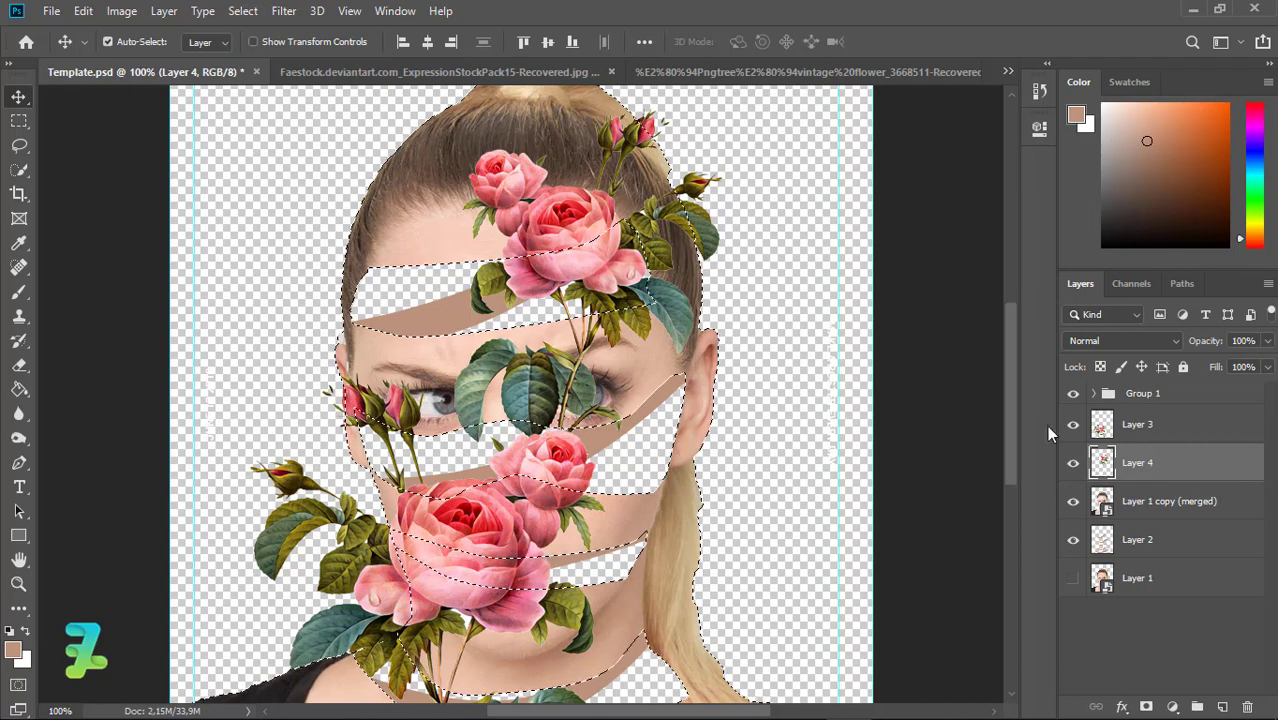
{"action": "key", "text": "alt+bracketright"}
{"action": "key", "text": "alt+bracketleft"}
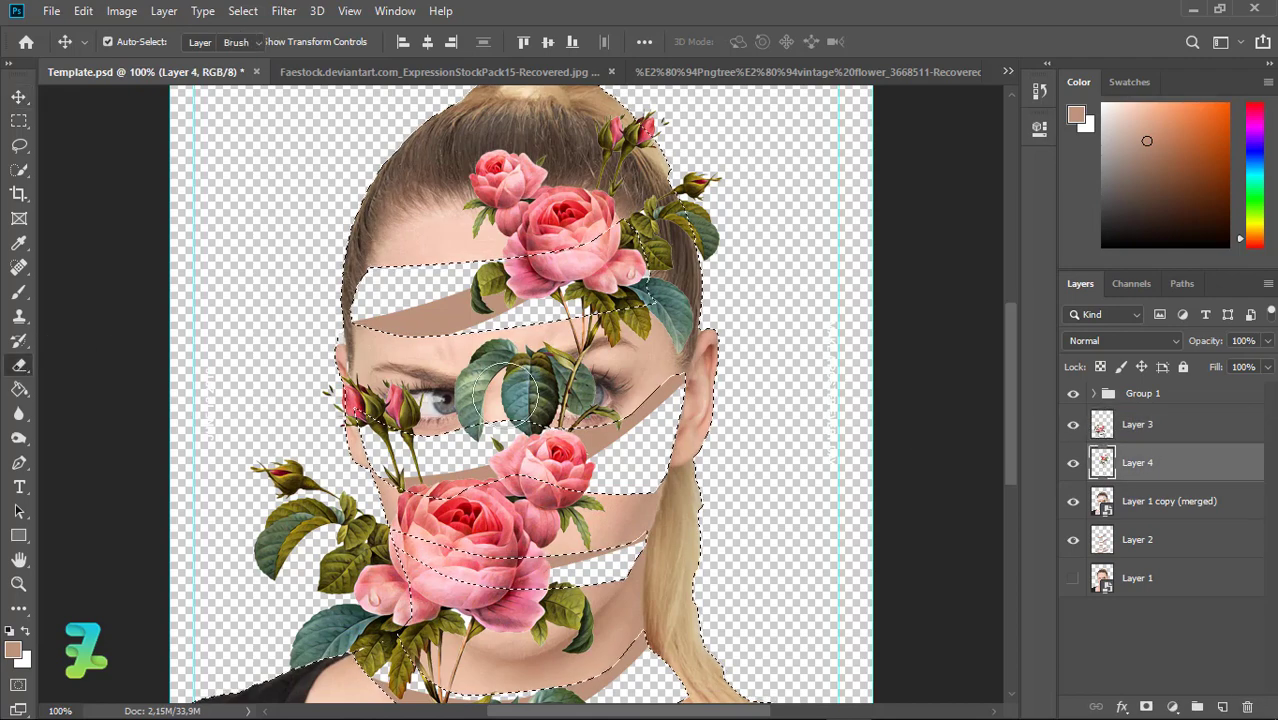
{"action": "key", "text": "e"}
{"action": "left_click_drag", "start_coordinate": [440, 395], "coordinate": [640, 385]}
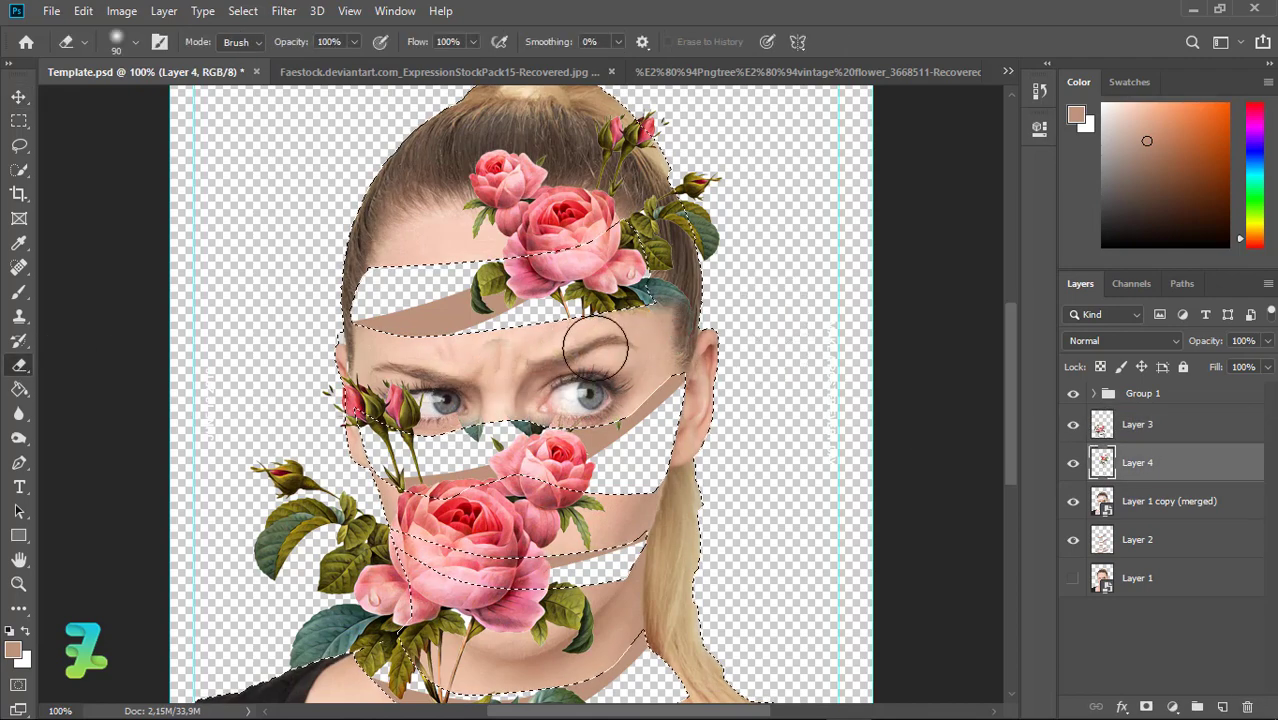
{"action": "key", "text": "ctrl+z"}
{"action": "mouse_move", "coordinate": [510, 395]}
{"action": "left_mouse_down"}
{"action": "mouse_move", "coordinate": [528, 380]}
{"action": "mouse_move", "coordinate": [503, 375]}
{"action": "mouse_move", "coordinate": [490, 438]}
{"action": "left_mouse_up"}
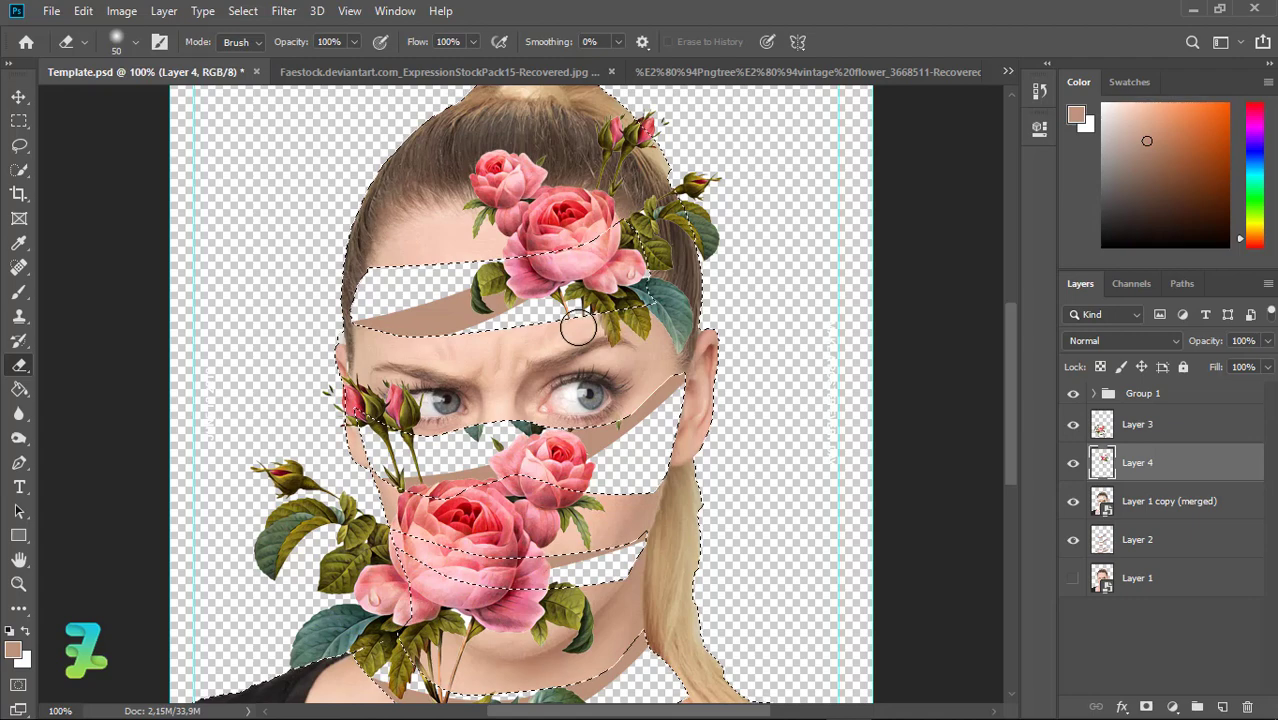
{"action": "left_click", "coordinate": [135, 42]}
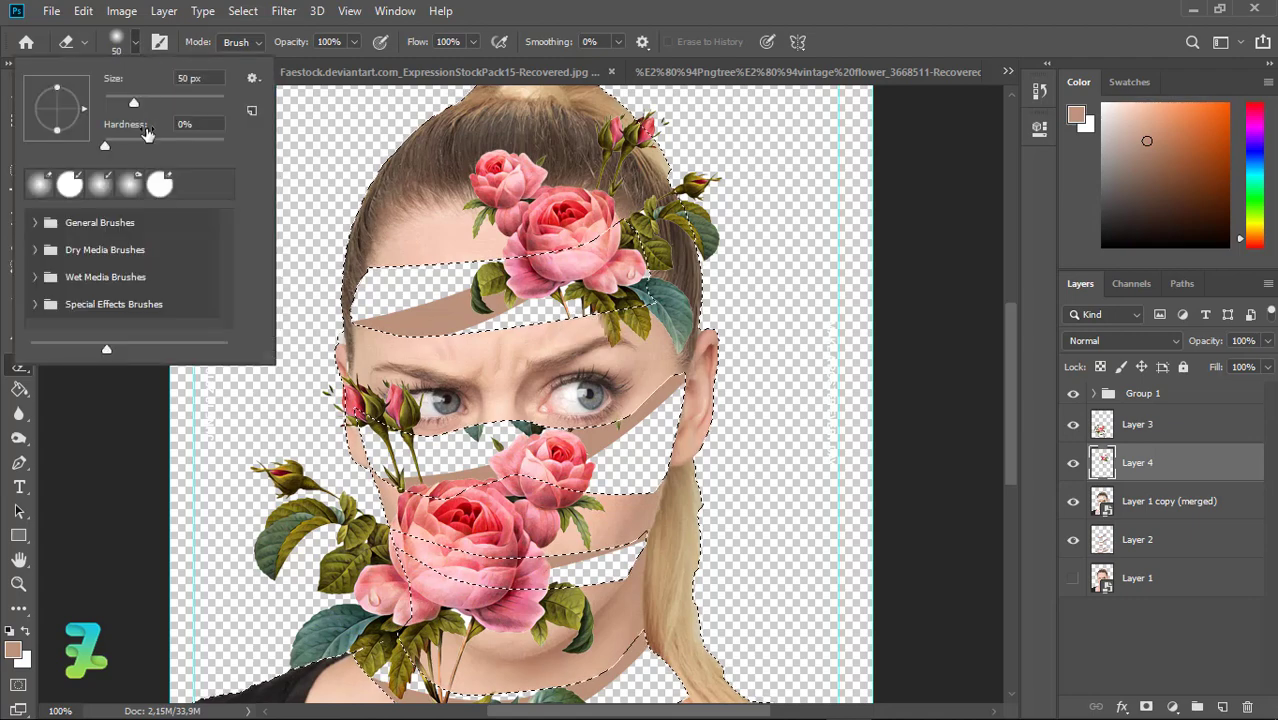
{"action": "key", "text": "Return"}
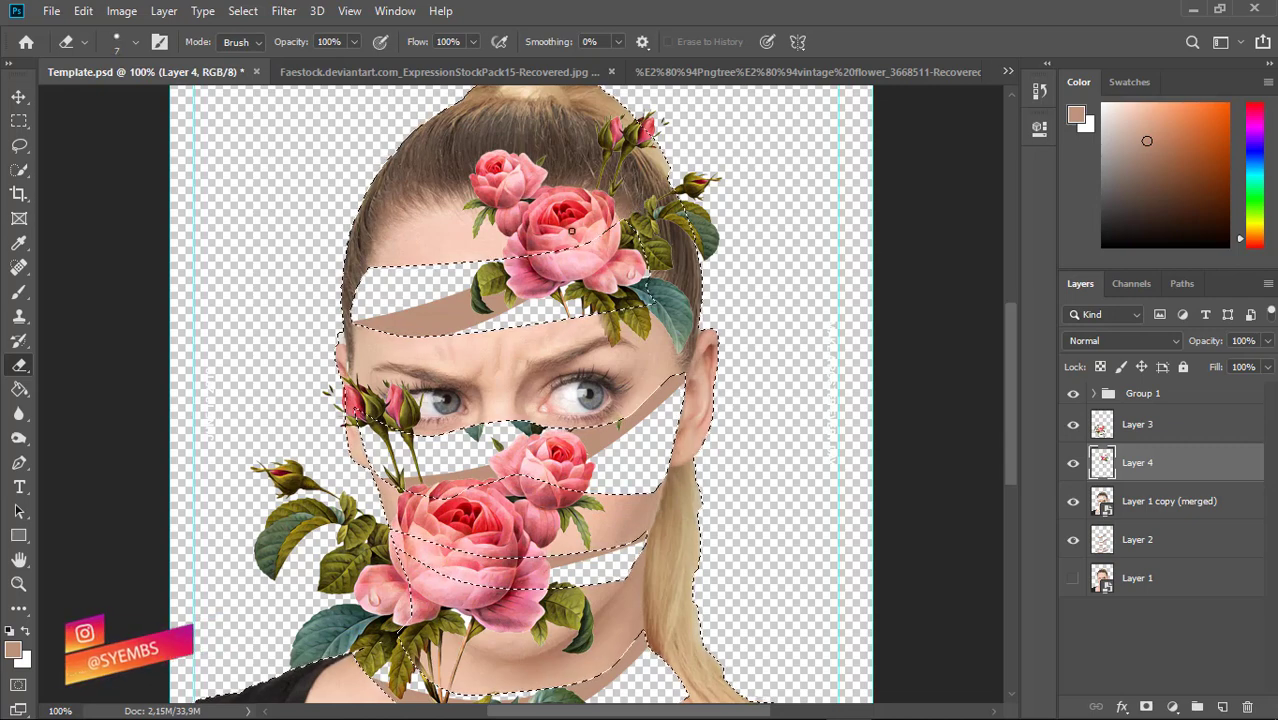
Clear the selection, select Layer 3, and zoom out to view the whole poster
{"action": "key", "text": "ctrl+d"}
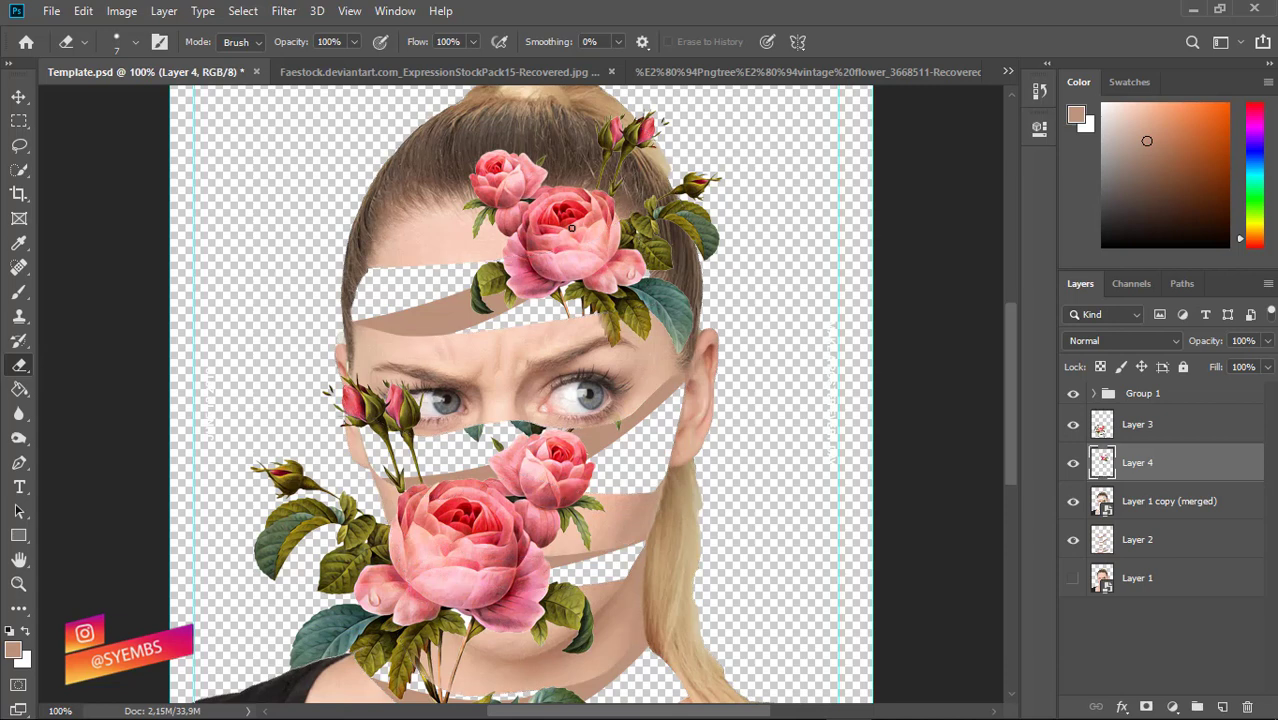
{"action": "left_click", "coordinate": [1107, 424]}
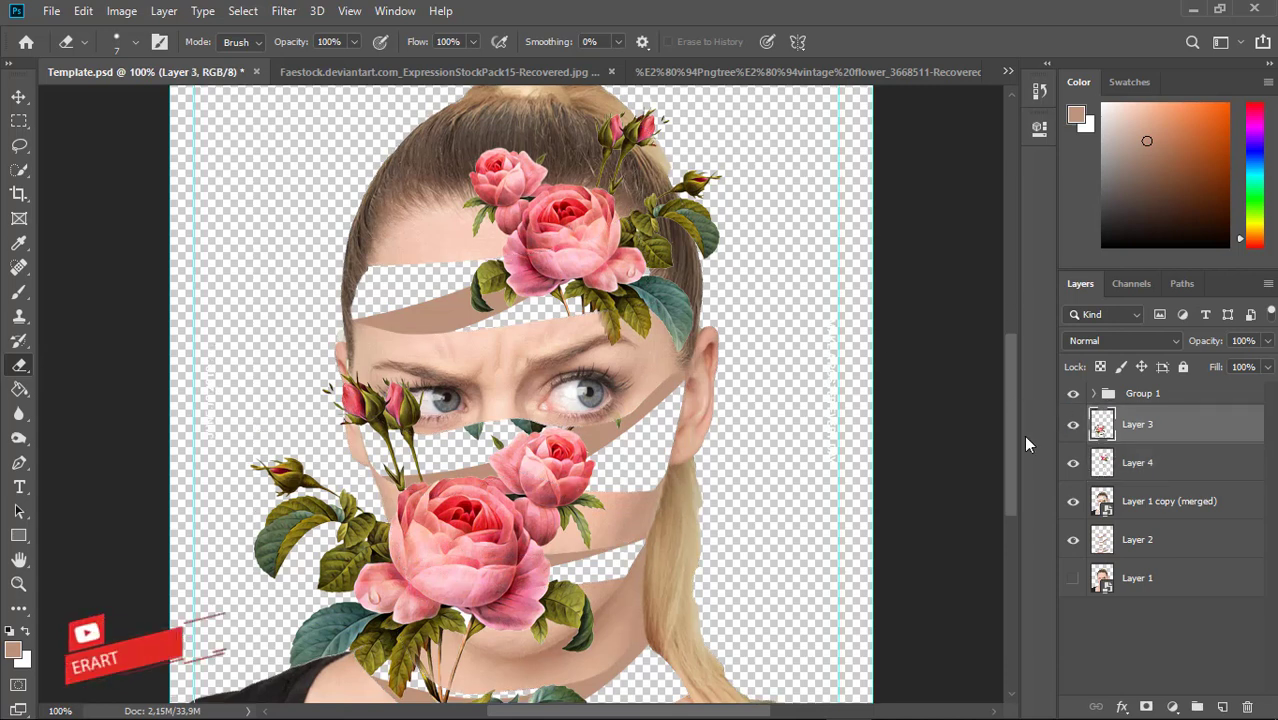
{"action": "scroll", "coordinate": [881, 444], "scroll_direction": "down", "scroll_amount": 3}
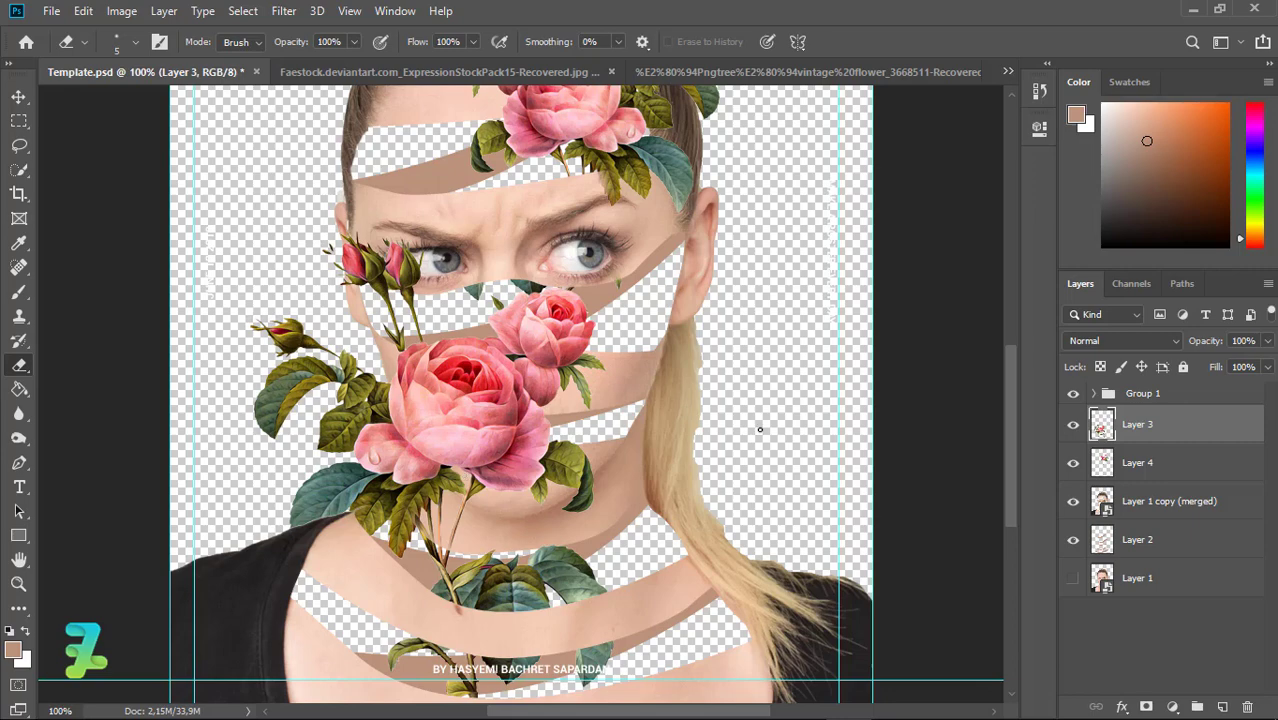
{"action": "key", "text": "ctrl+minus"}
{"action": "key", "text": "ctrl+minus"}
{"action": "key", "text": "ctrl+minus"}
{"action": "key", "text": "ctrl+plus"}
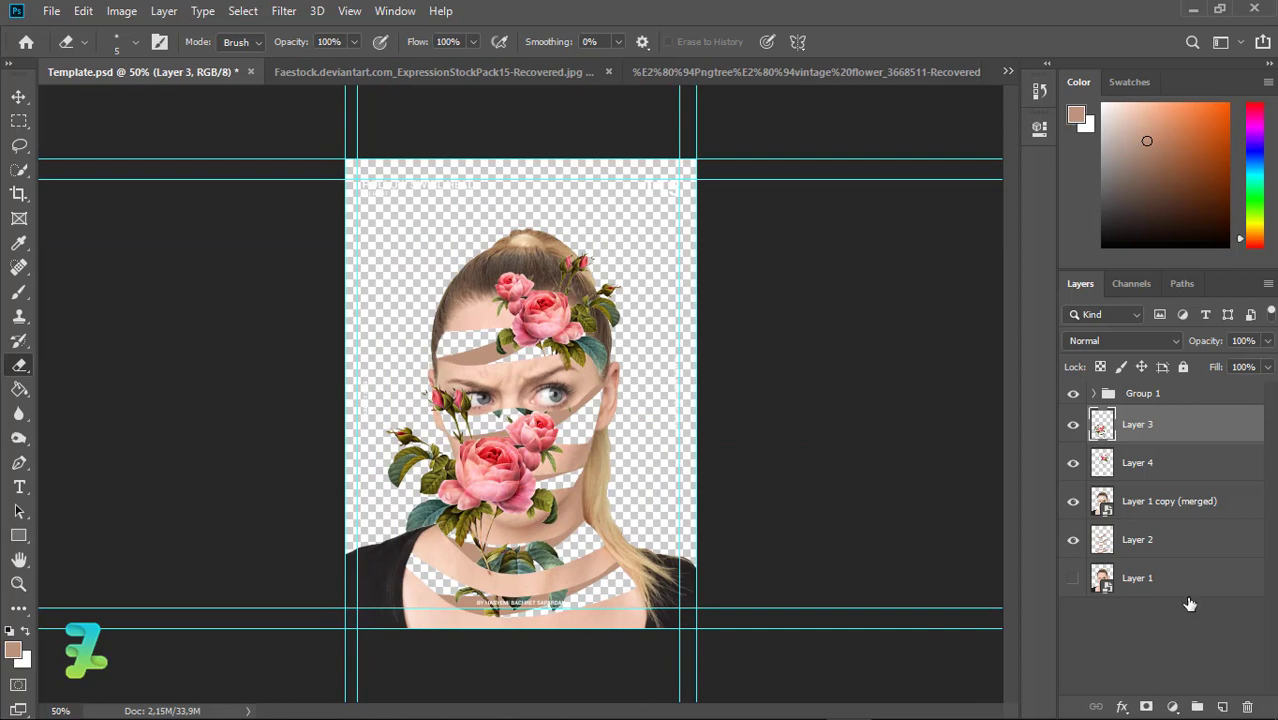
Add a Gradient Fill layer above Layer 1, starting from the foreground-to-background preset
{"action": "left_click", "coordinate": [1175, 578]}
{"action": "left_click", "coordinate": [1172, 707]}
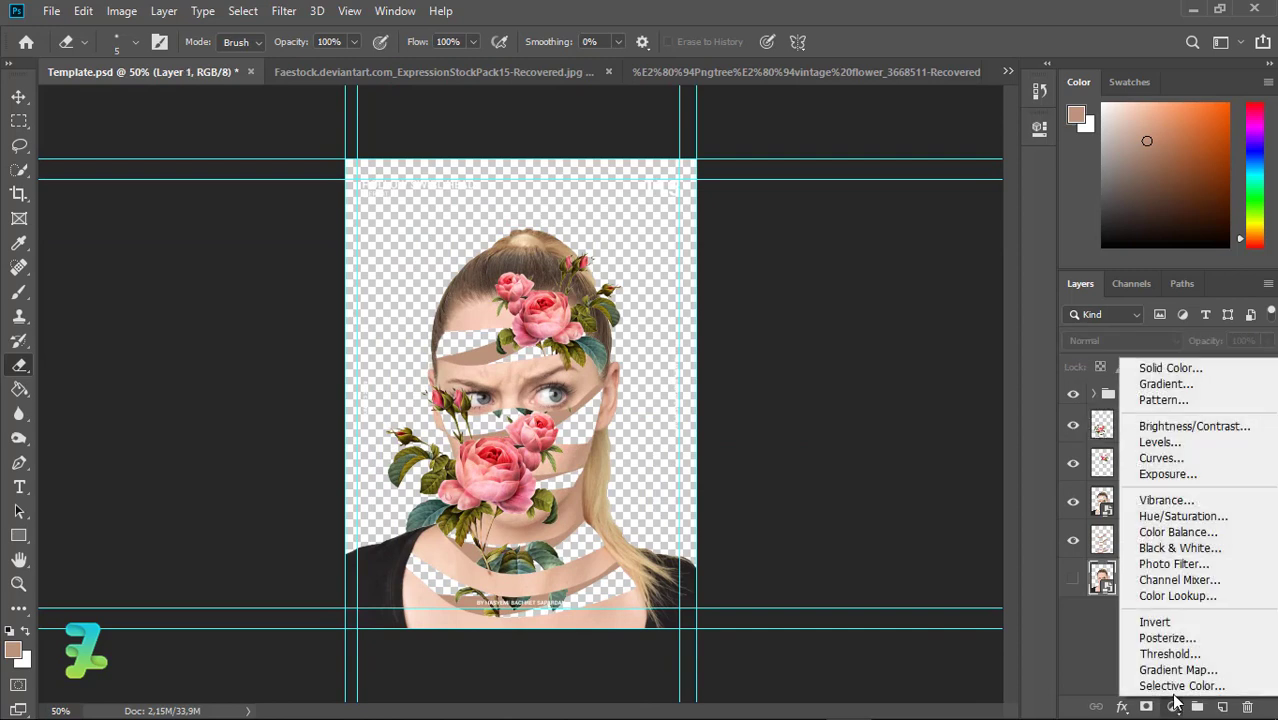
{"action": "left_click", "coordinate": [1170, 386]}
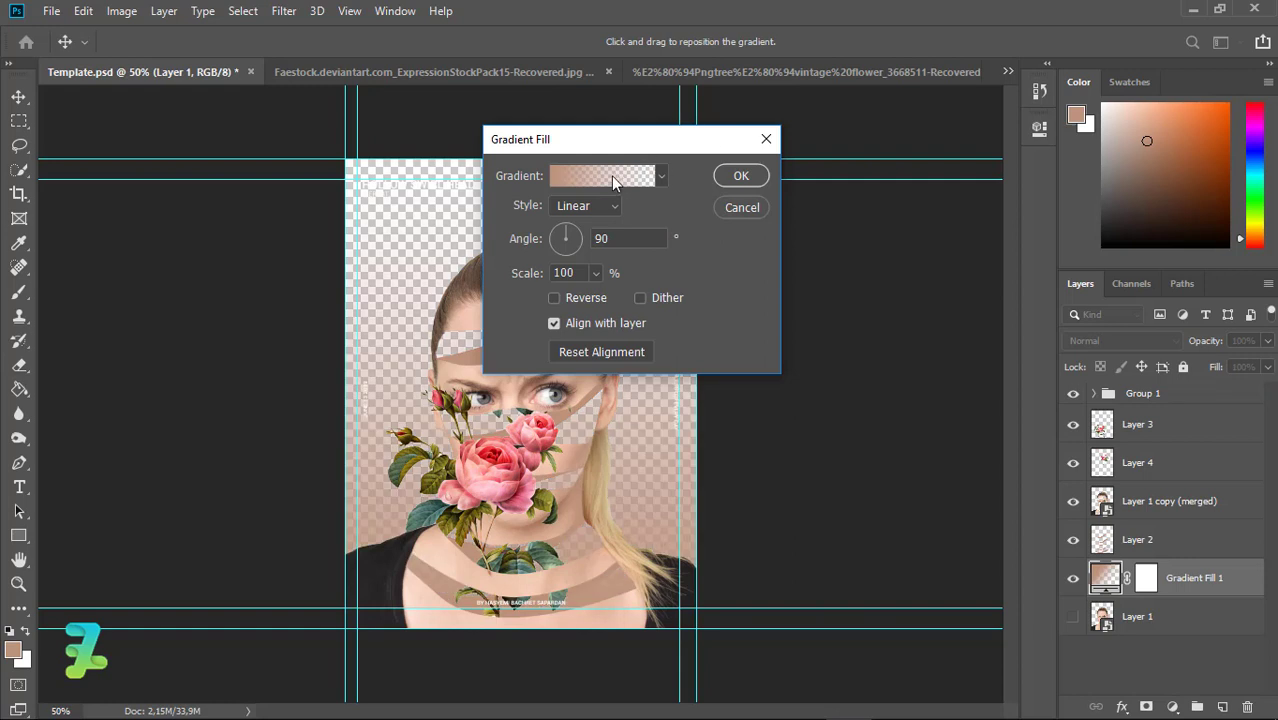
{"action": "left_click", "coordinate": [611, 177]}
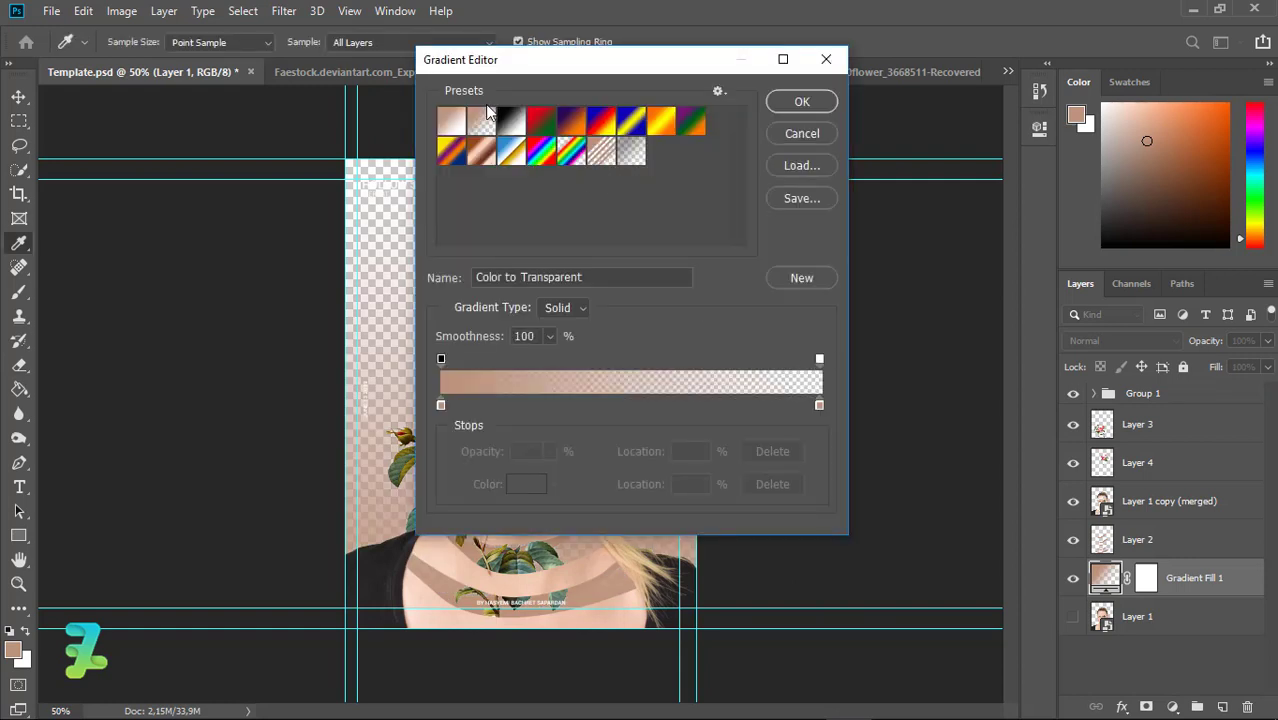
{"action": "left_click", "coordinate": [453, 120]}
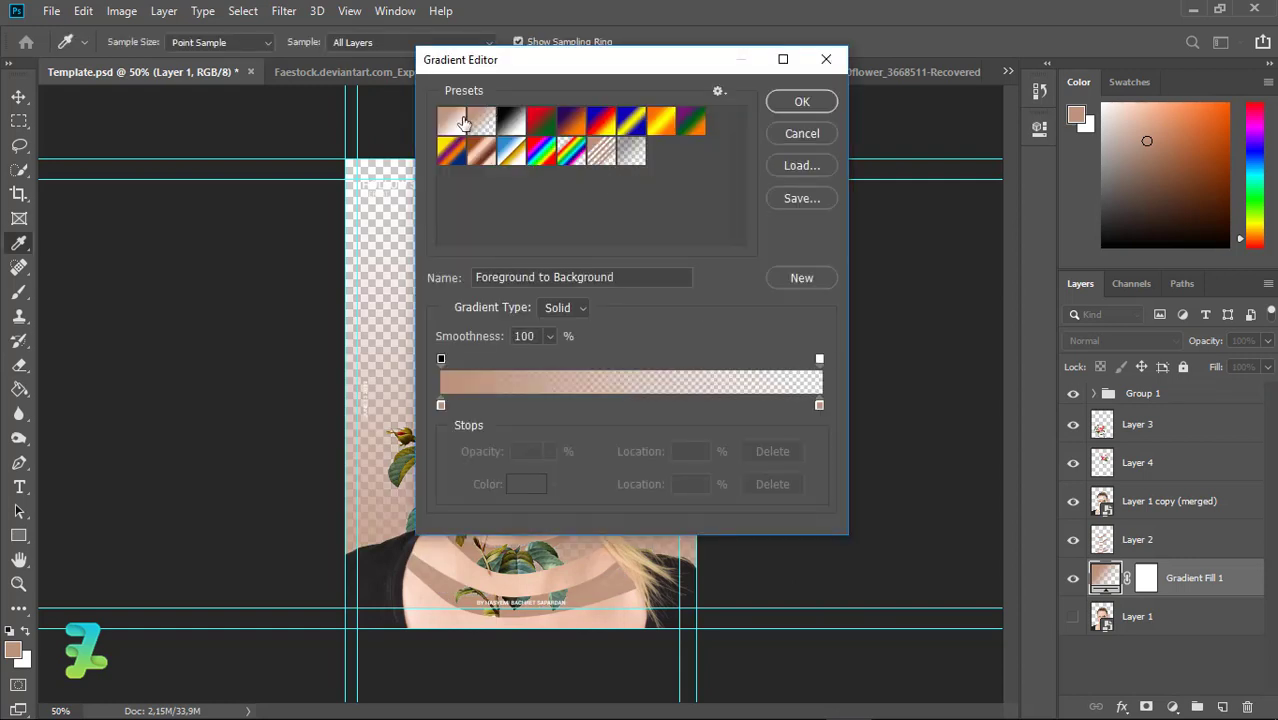
Make the gradient brown to light grey #cfcfcf, move the brown stop inward, and set angle -12,94°
{"action": "left_click", "coordinate": [819, 404]}
{"action": "double_click", "coordinate": [819, 404]}
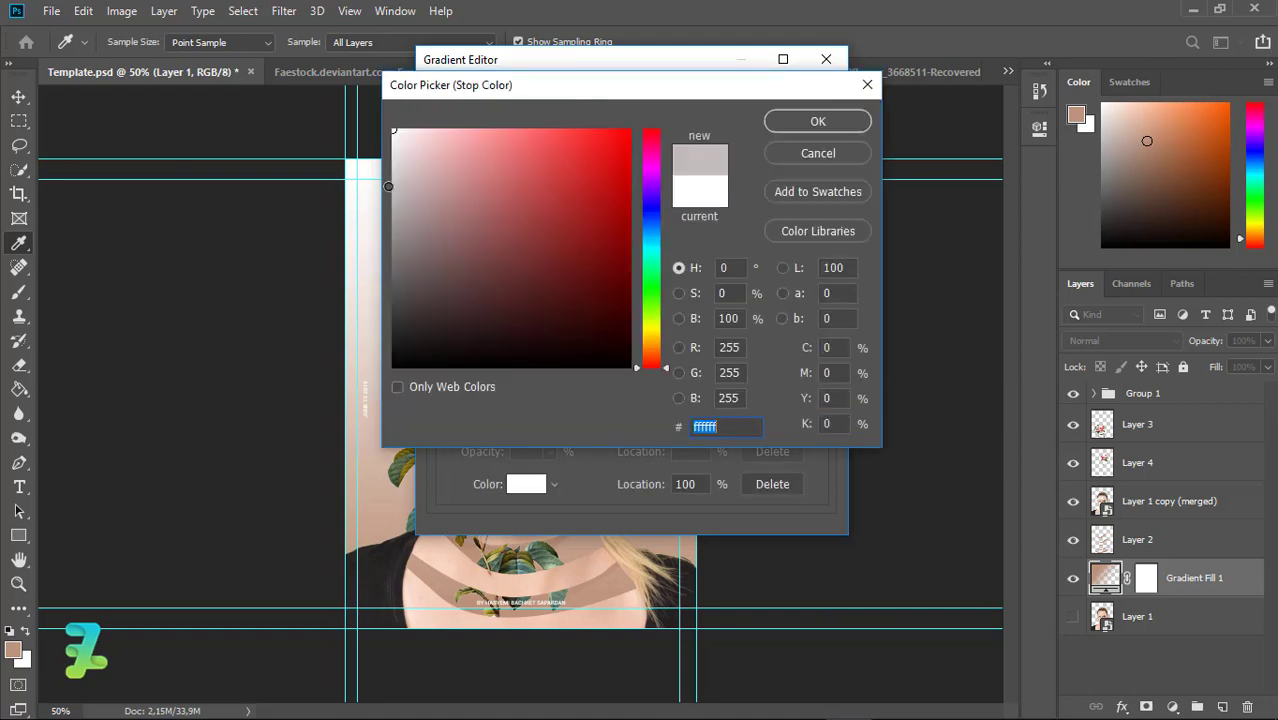
{"action": "left_click_drag", "start_coordinate": [388, 186], "coordinate": [389, 174]}
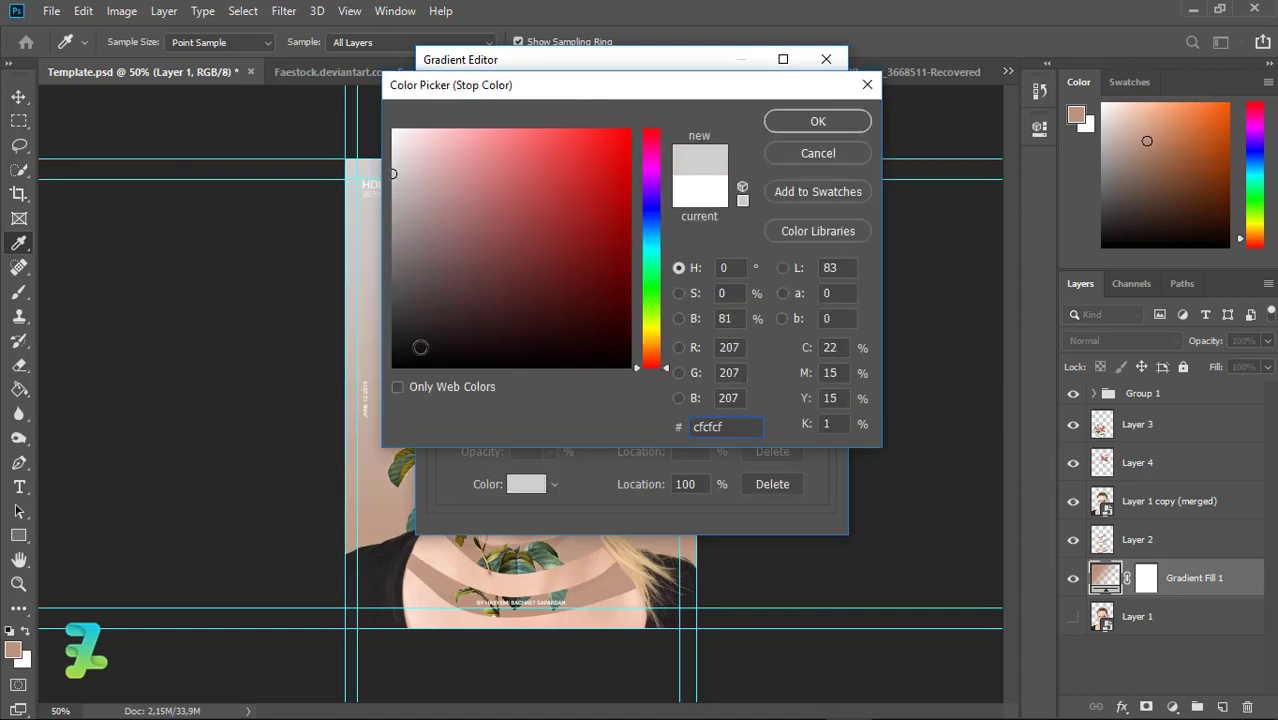
{"action": "left_click", "coordinate": [790, 124]}
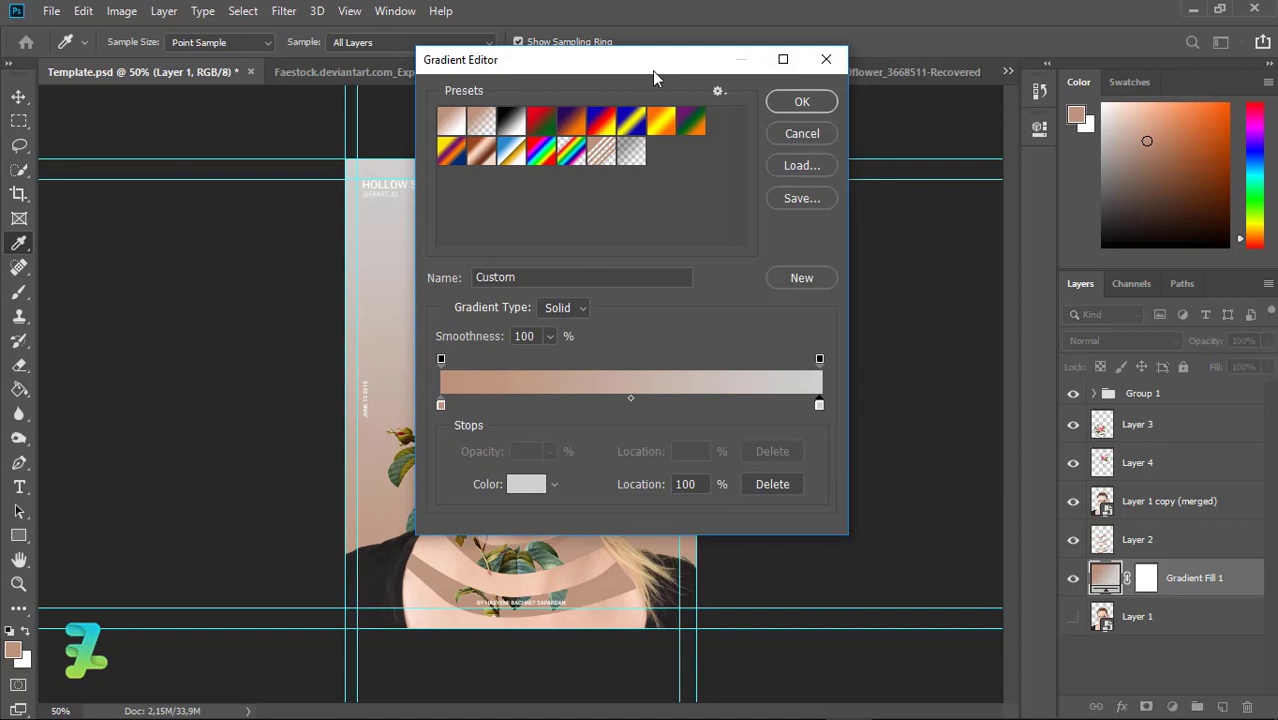
{"action": "mouse_move", "coordinate": [652, 70]}
{"action": "left_mouse_down"}
{"action": "mouse_move", "coordinate": [928, 87]}
{"action": "mouse_move", "coordinate": [839, 77]}
{"action": "left_mouse_up"}
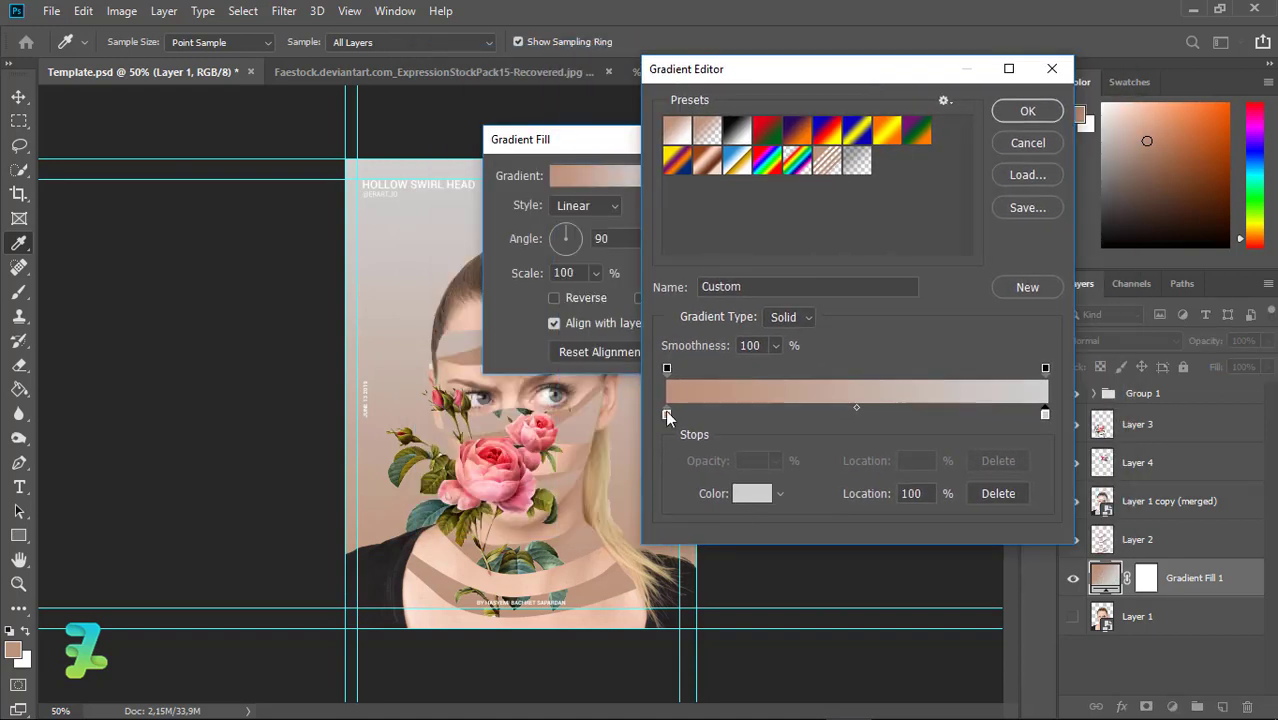
{"action": "left_click_drag", "start_coordinate": [667, 413], "coordinate": [727, 413]}
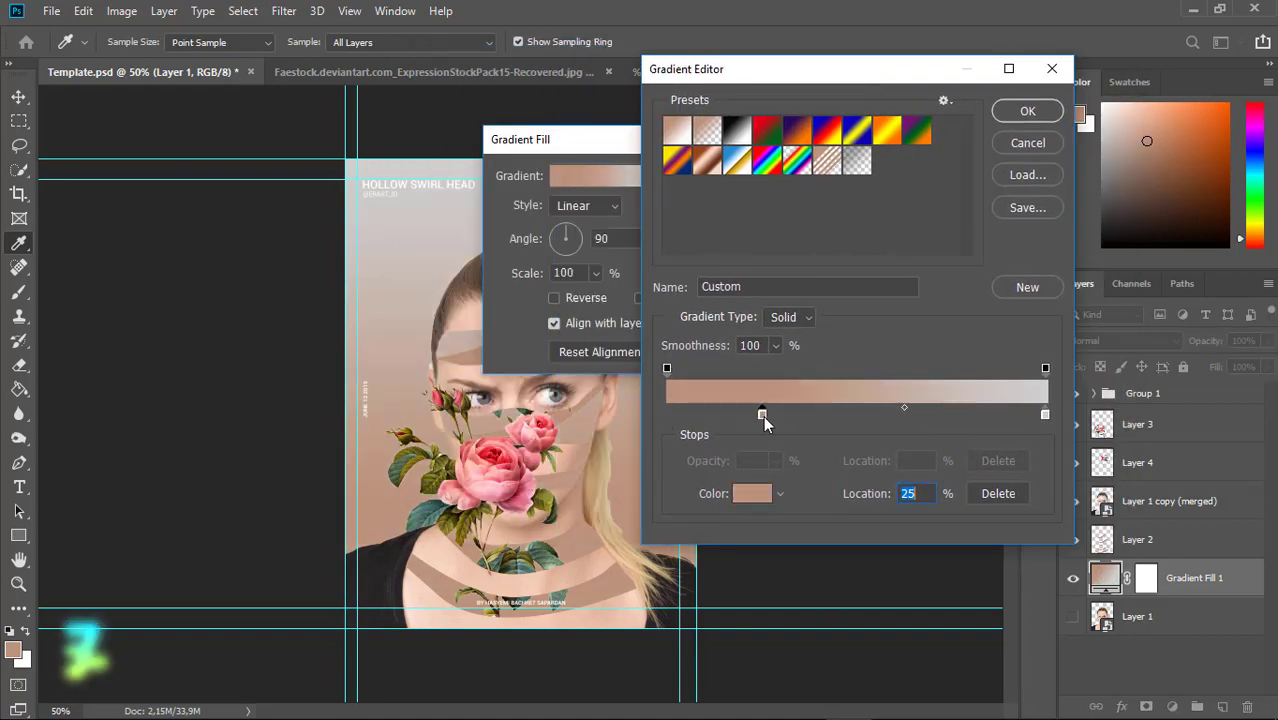
{"action": "left_click", "coordinate": [1025, 112]}
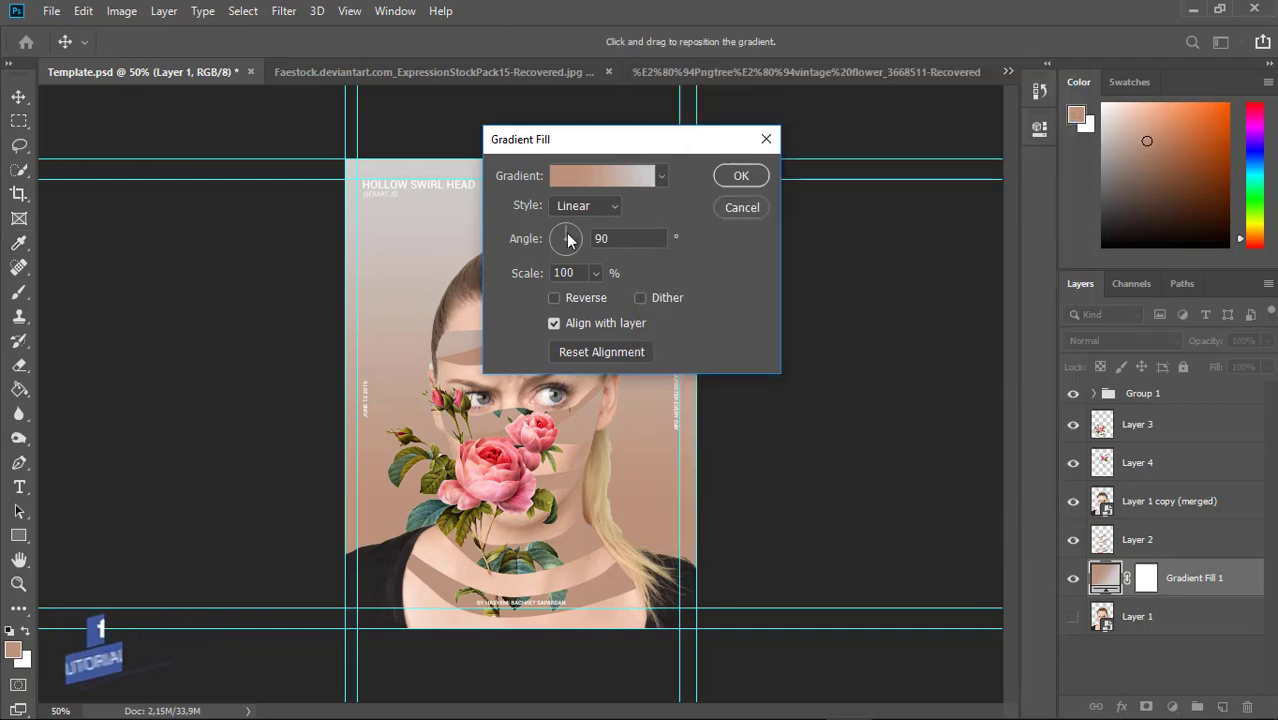
{"action": "mouse_move", "coordinate": [570, 240]}
{"action": "left_mouse_down"}
{"action": "mouse_move", "coordinate": [589, 244]}
{"action": "mouse_move", "coordinate": [575, 229]}
{"action": "left_mouse_up"}
Apply the gradient fill and add a Color Lookup adjustment above Layer 3
{"action": "left_click", "coordinate": [737, 176]}
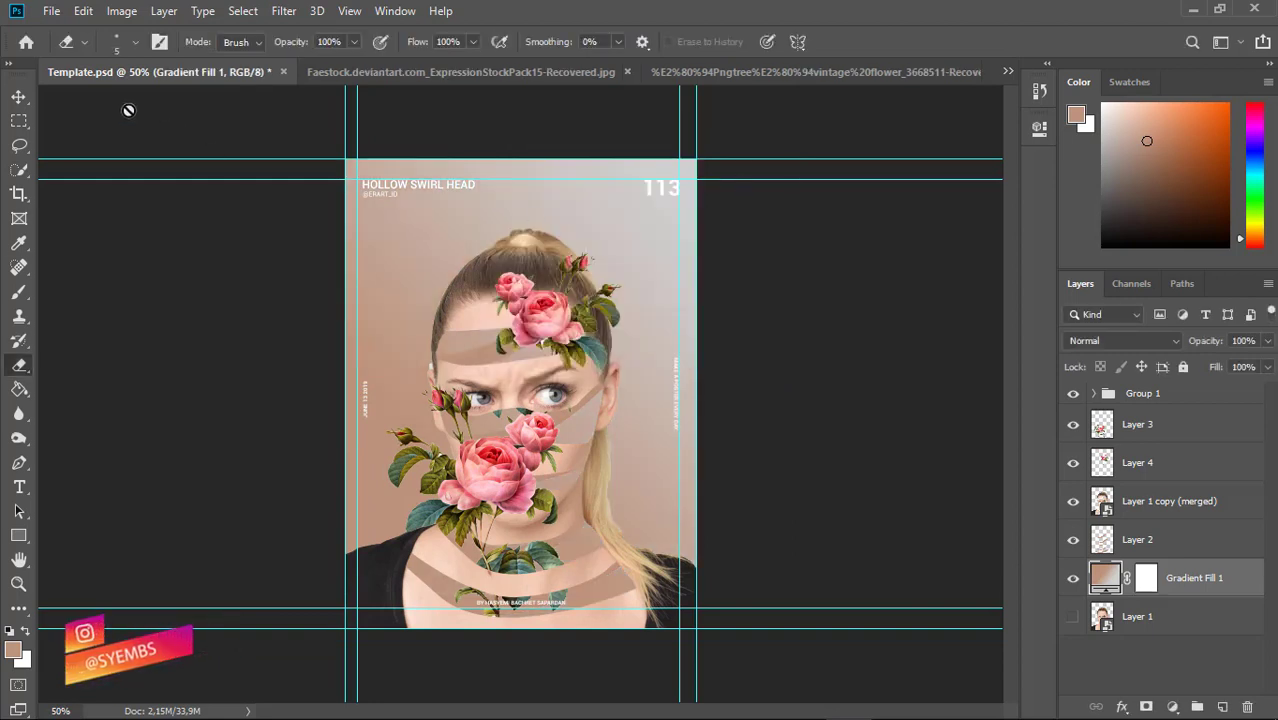
{"action": "key", "text": "v"}
{"action": "left_click", "coordinate": [1162, 430]}
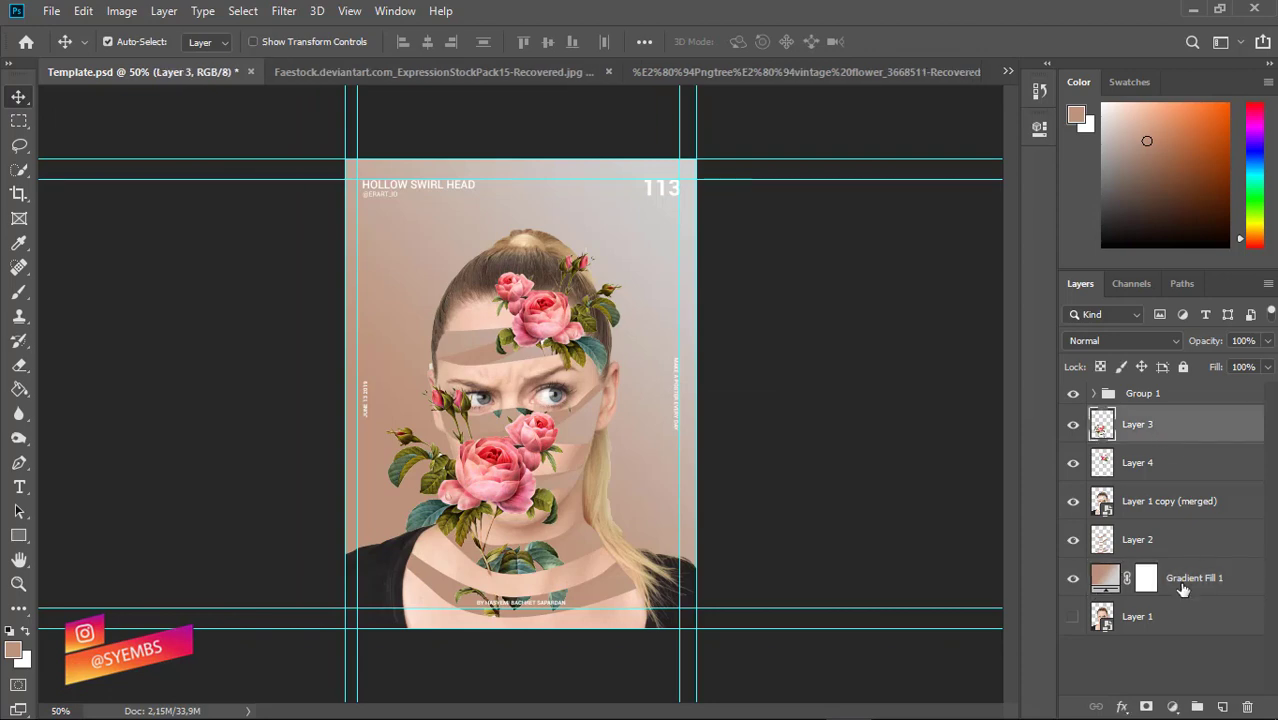
{"action": "left_click", "coordinate": [1173, 706]}
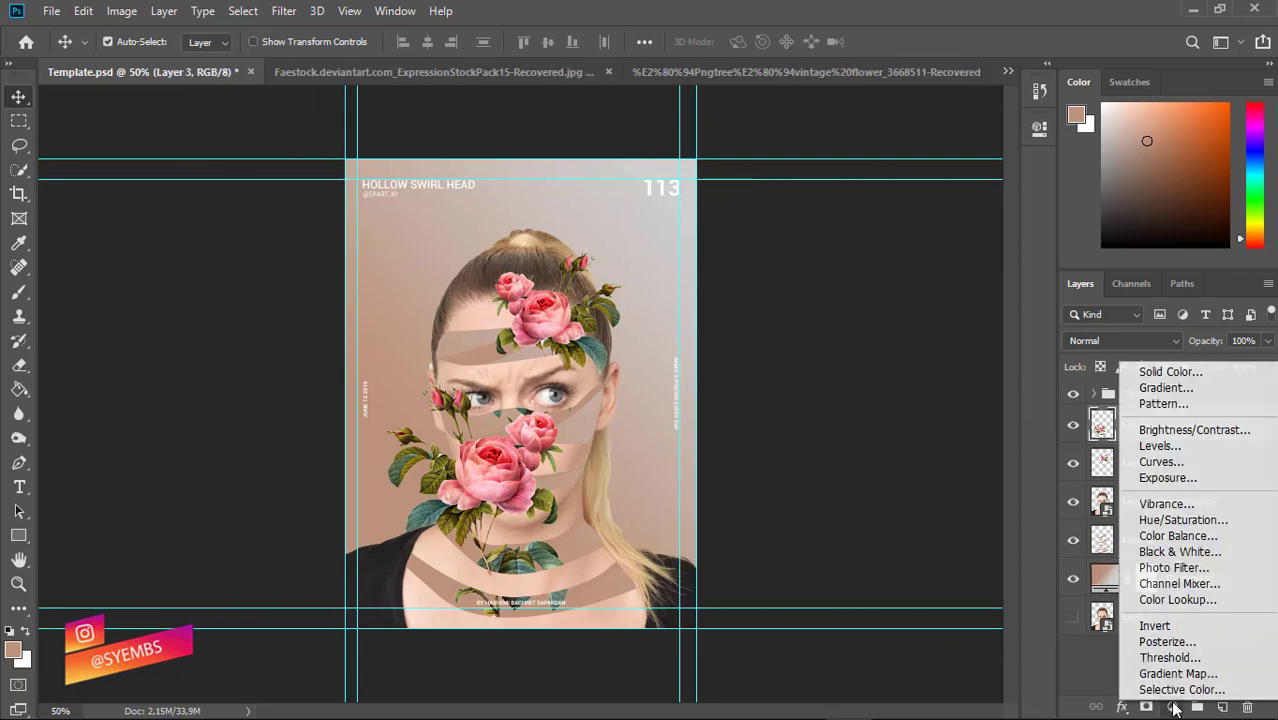
{"action": "left_click", "coordinate": [1173, 602]}
Try several 3D LUT looks and settle on 3Strip.look
{"action": "left_click", "coordinate": [870, 184]}
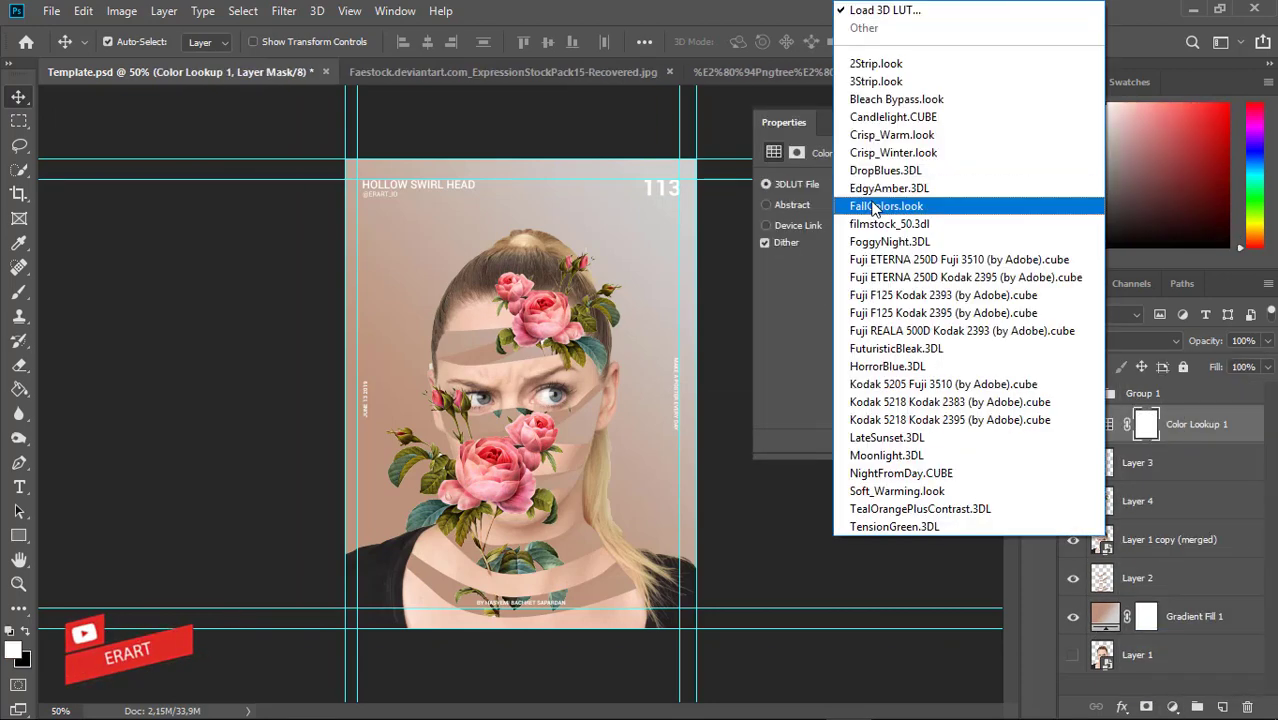
{"action": "left_click", "coordinate": [875, 207]}
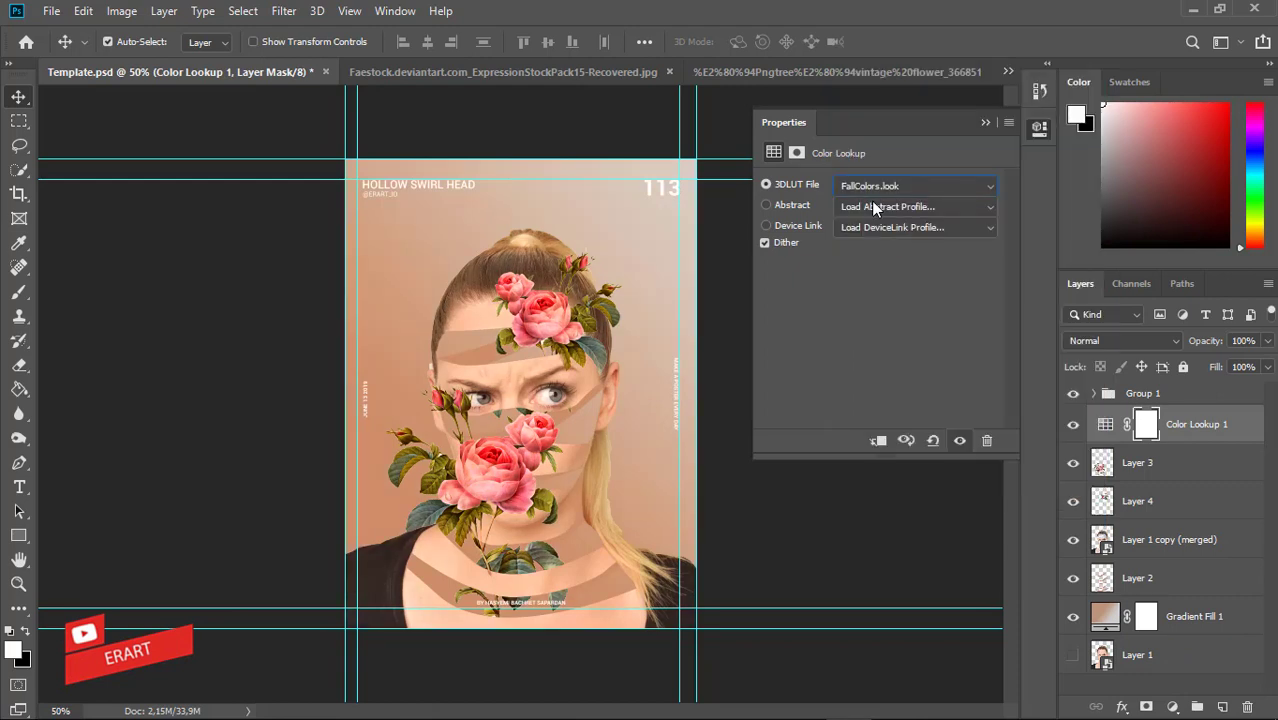
{"action": "key", "text": "Up"}
{"action": "key", "text": "Up"}
{"action": "key", "text": "Up"}
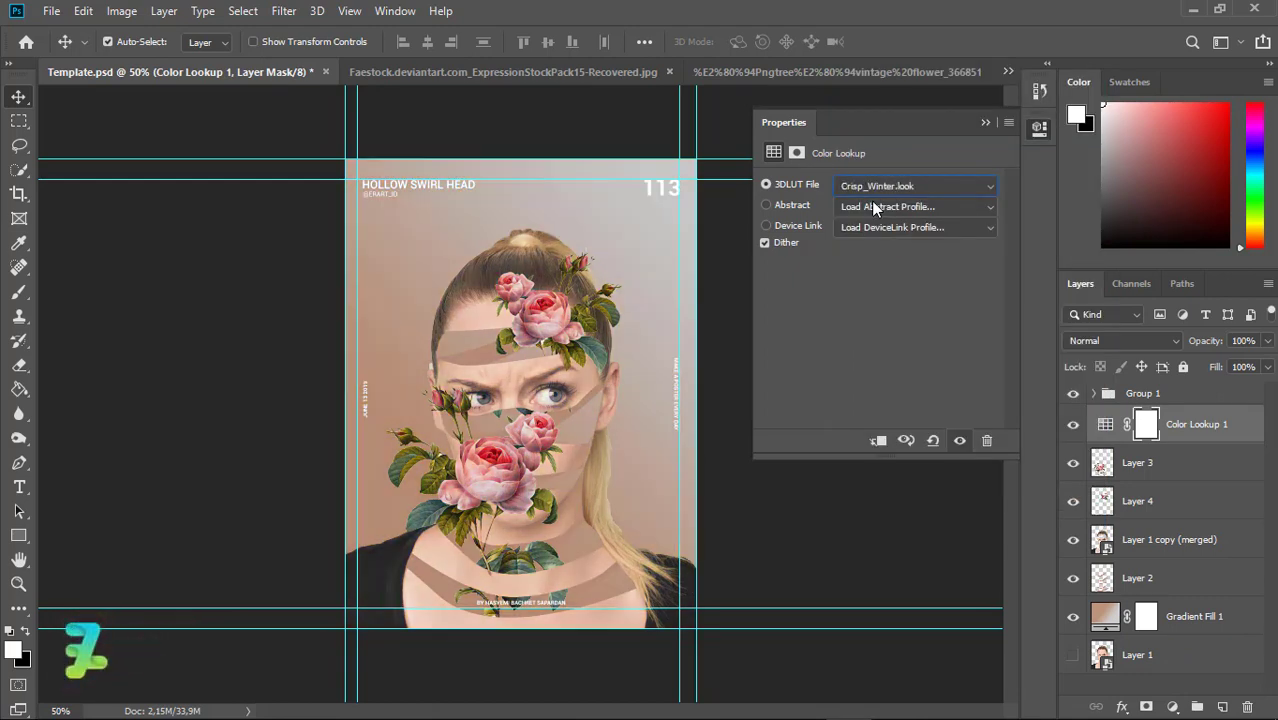
{"action": "key", "text": "Up"}
{"action": "key", "text": "Up"}
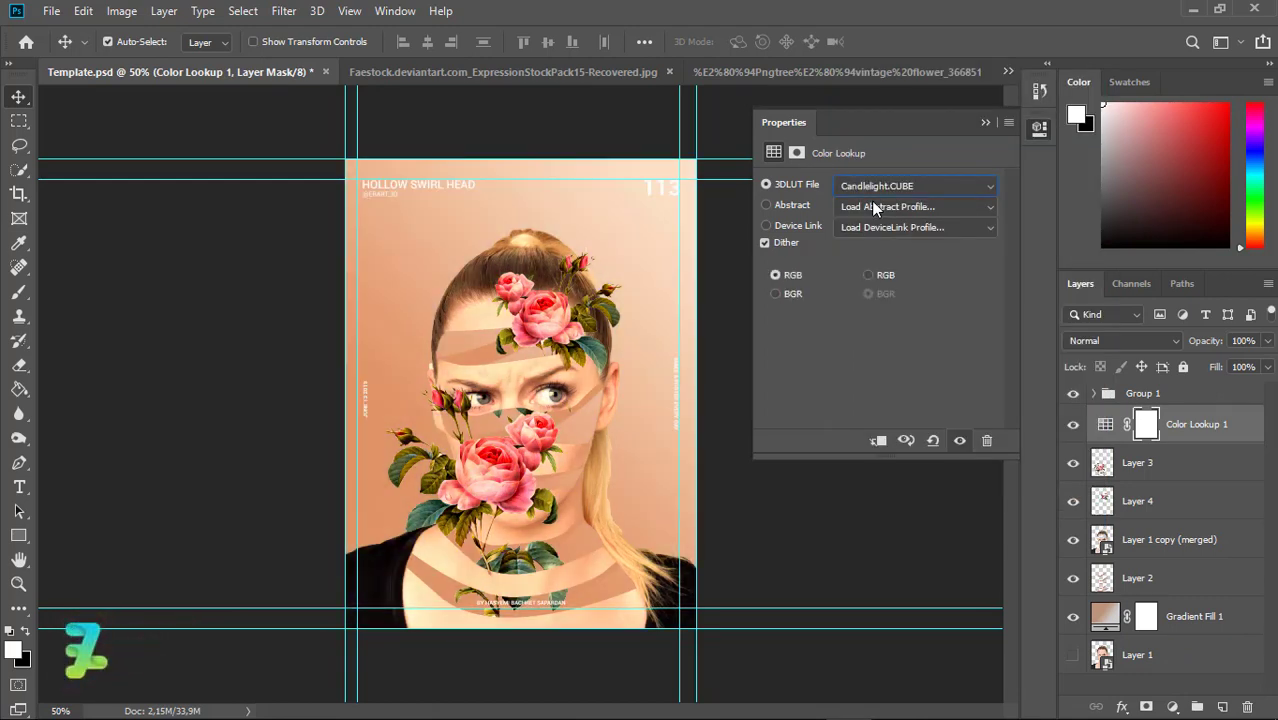
{"action": "key", "text": "Up"}
{"action": "key", "text": "Up"}
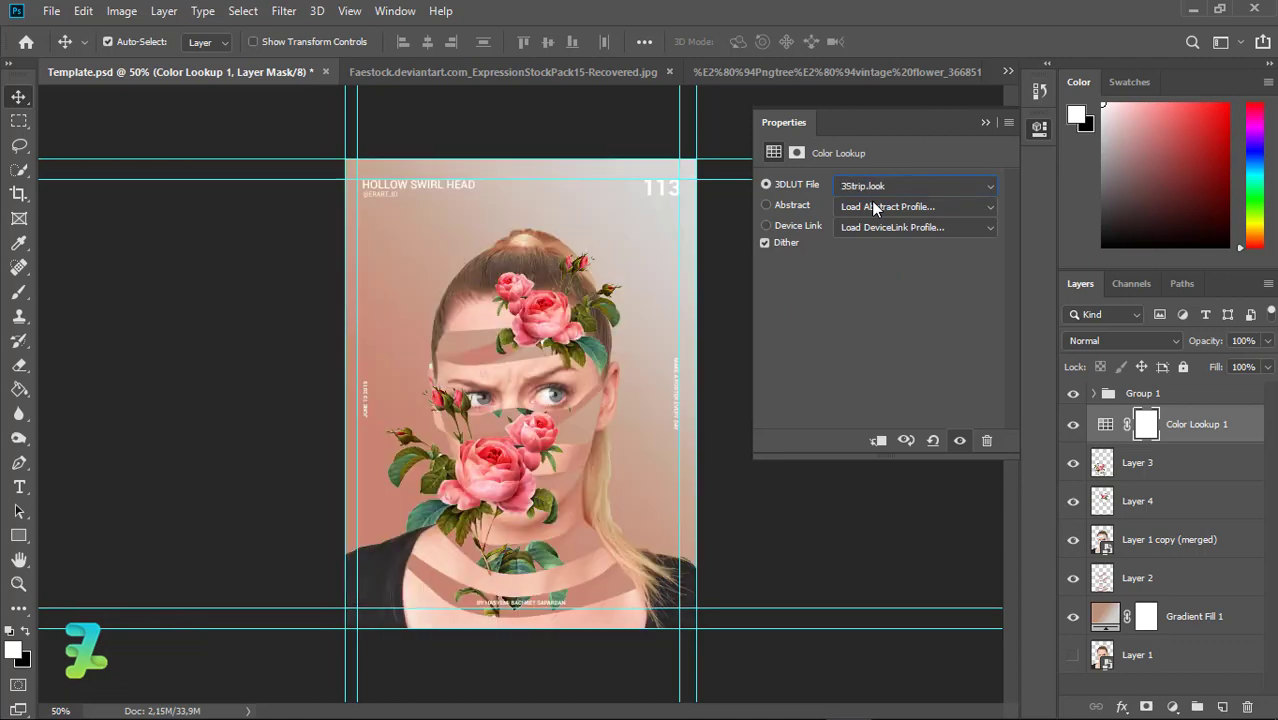
{"action": "key", "text": "Down"}
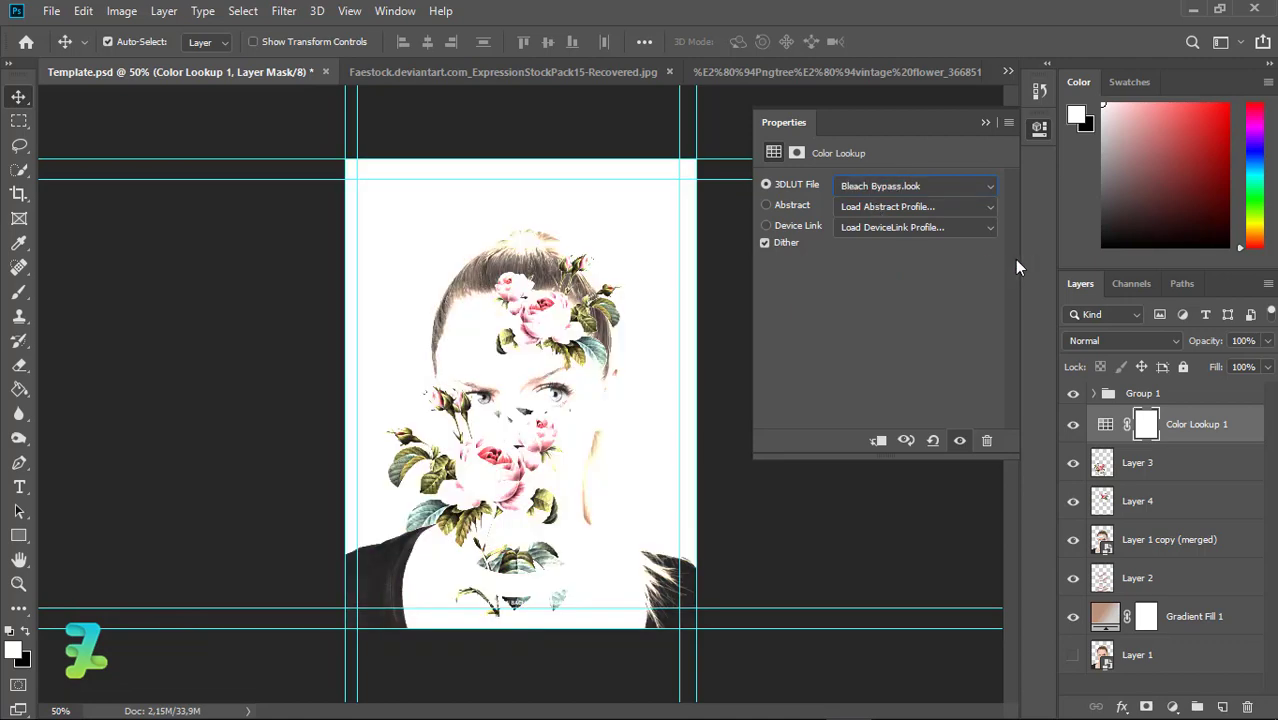
{"action": "key", "text": "Up"}
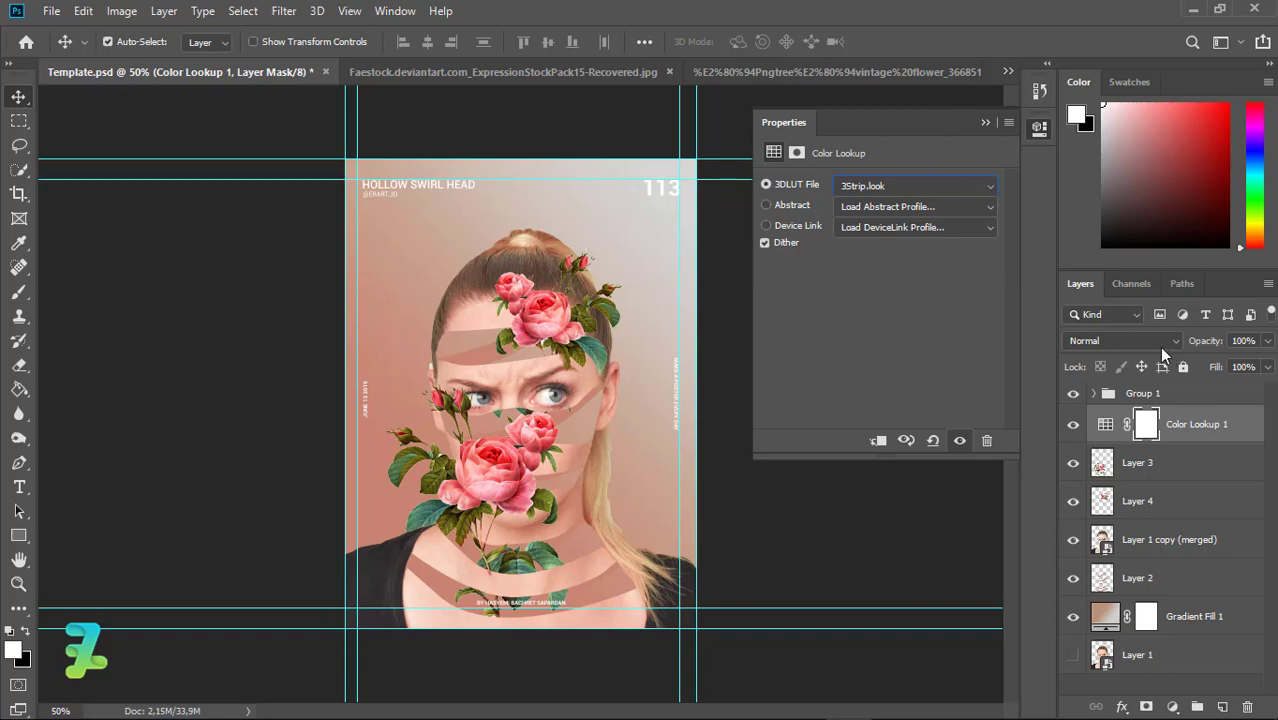
Blend Color Lookup 1 in Soft Light at 47% opacity and compare it on and off
{"action": "left_click", "coordinate": [1159, 346]}
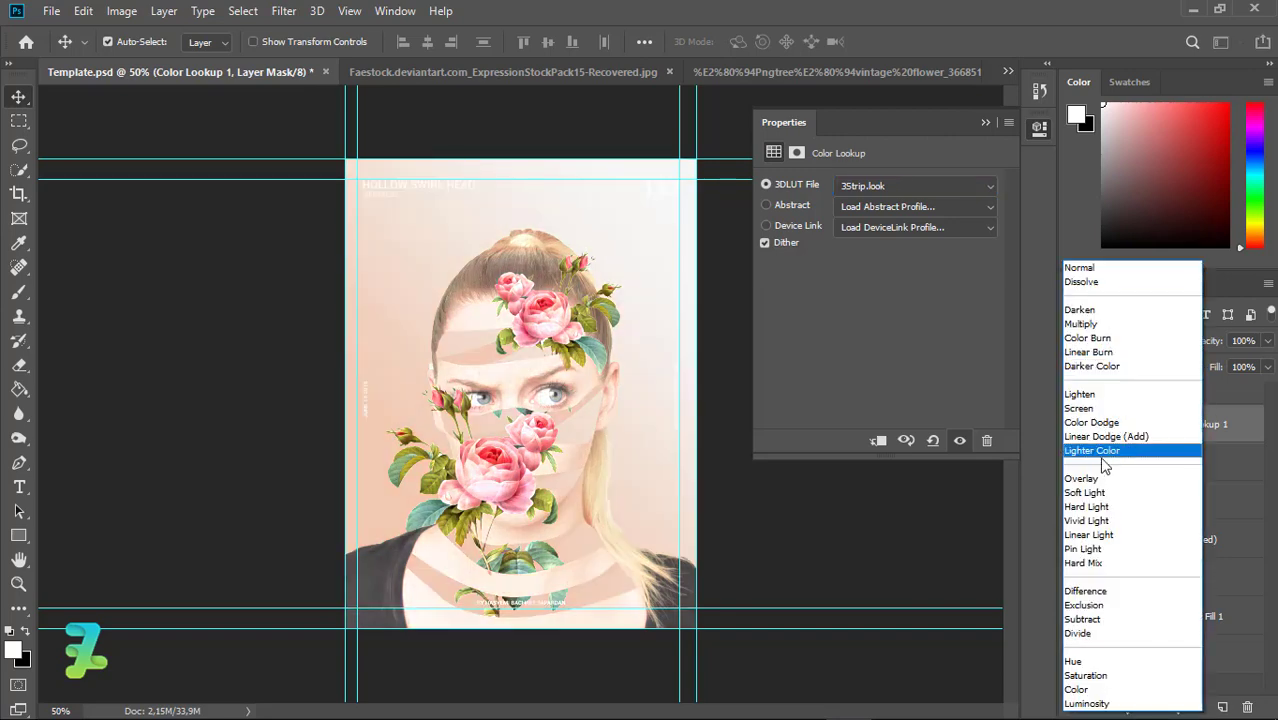
{"action": "left_click", "coordinate": [1090, 492]}
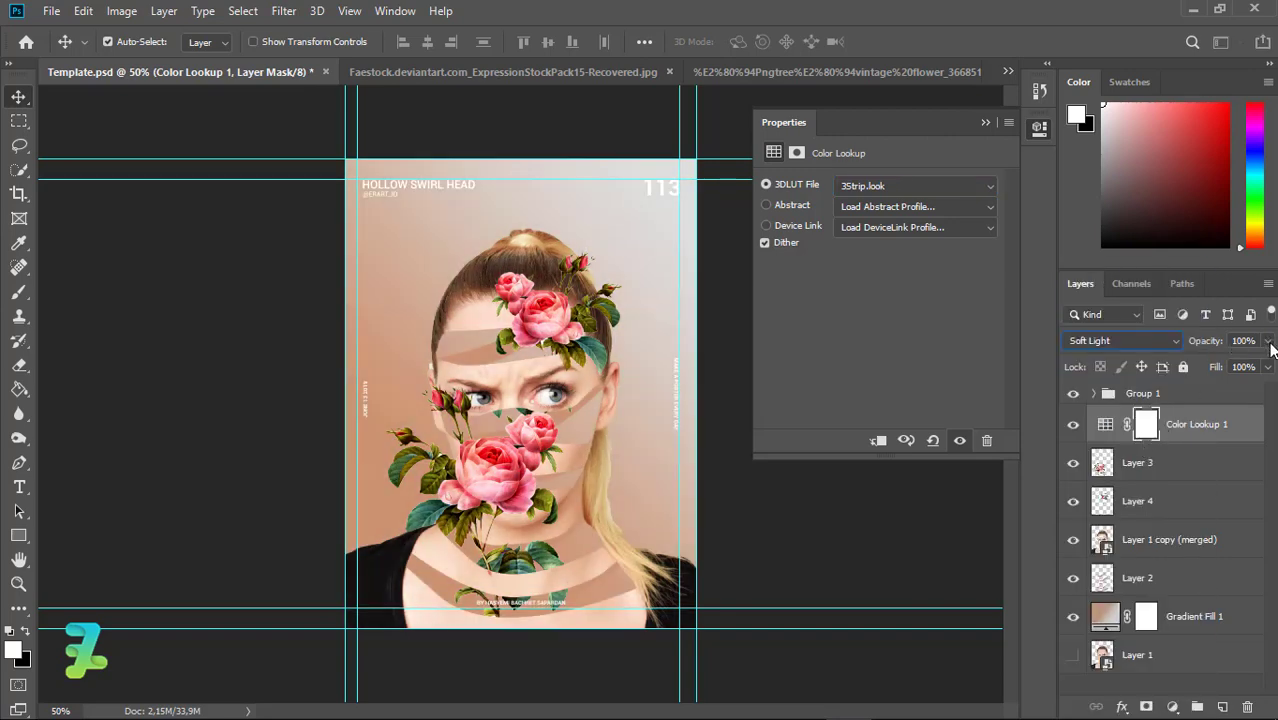
{"action": "left_click", "coordinate": [1268, 341]}
{"action": "left_click_drag", "start_coordinate": [1266, 363], "coordinate": [1205, 366]}
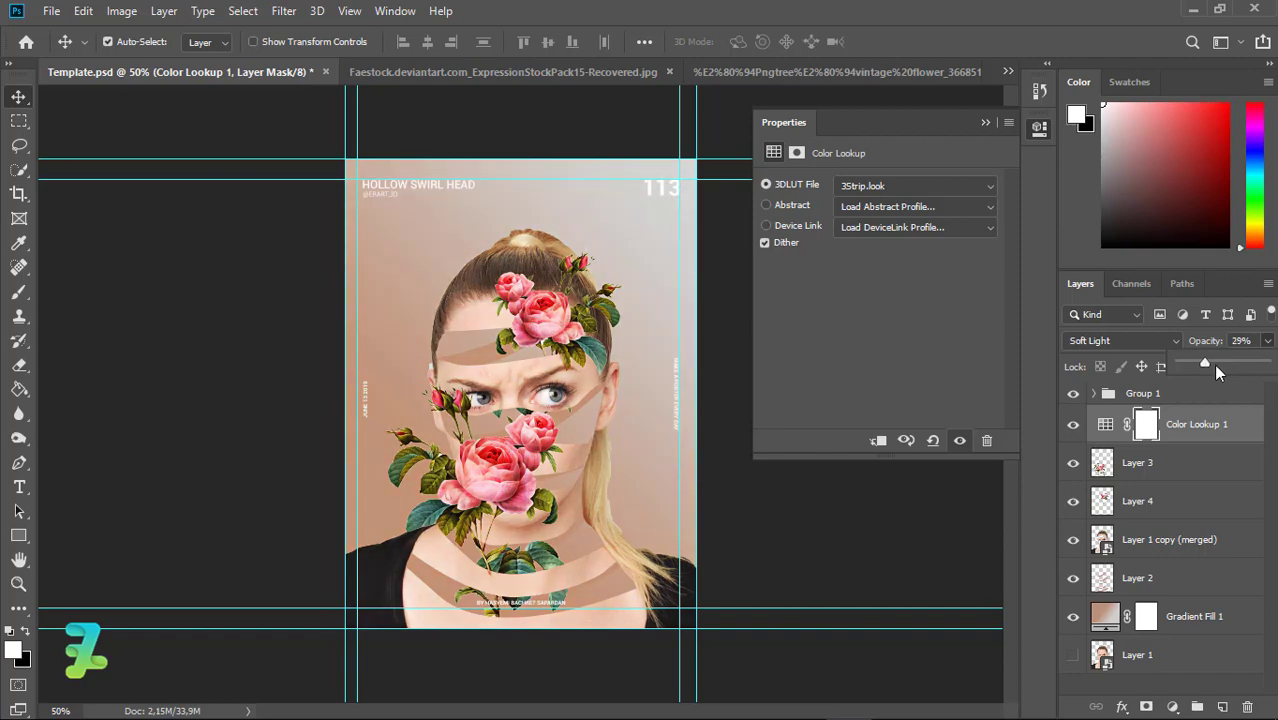
{"action": "left_click", "coordinate": [1072, 426]}
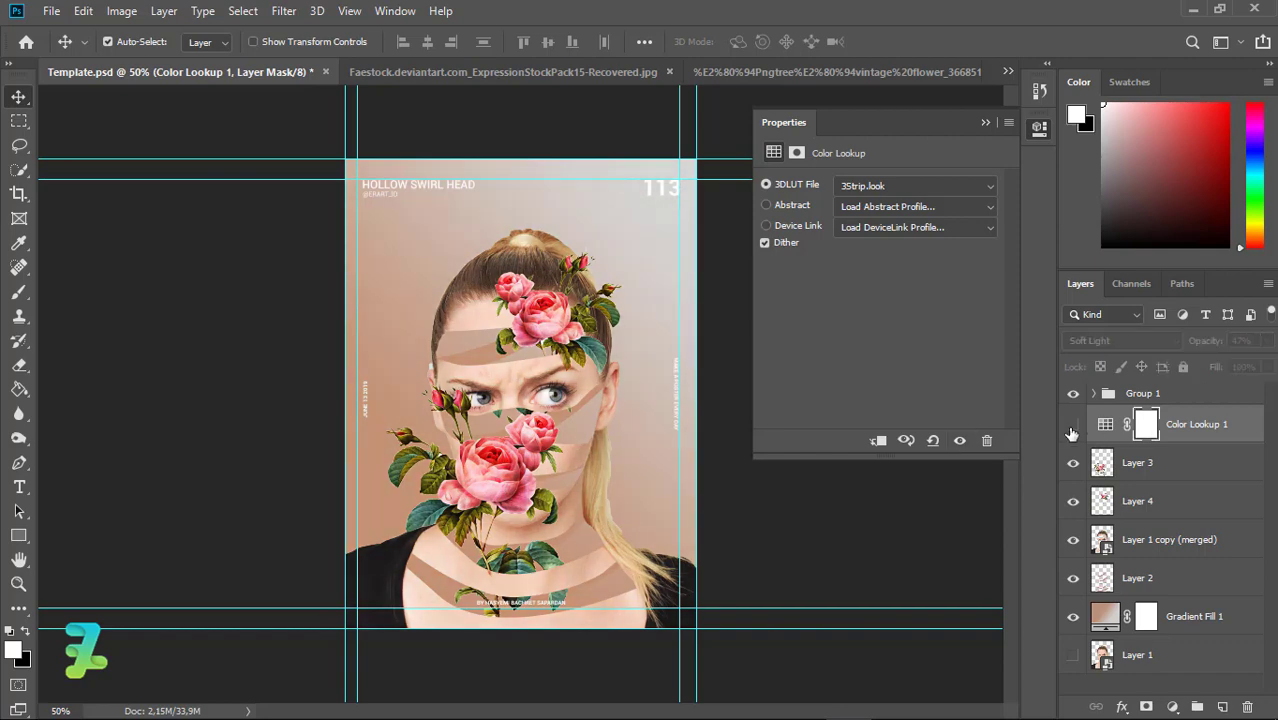
{"action": "left_click", "coordinate": [1072, 428]}
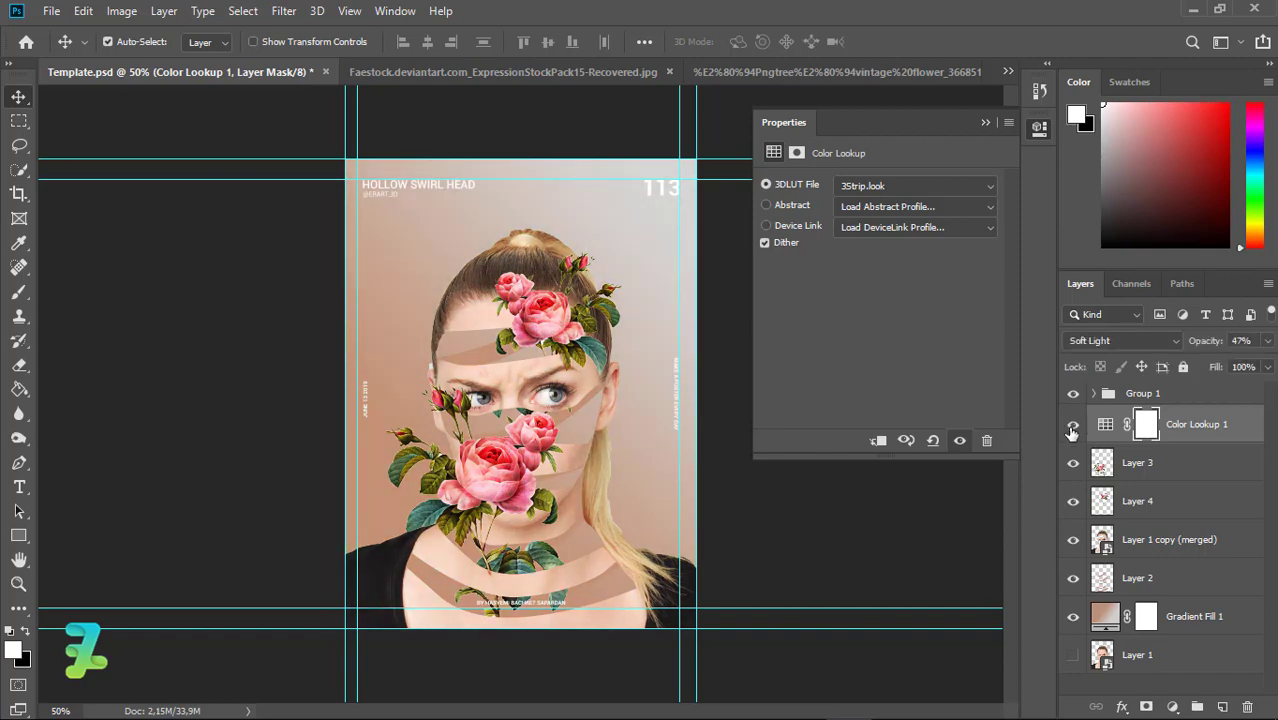
{"action": "left_click", "coordinate": [986, 124]}
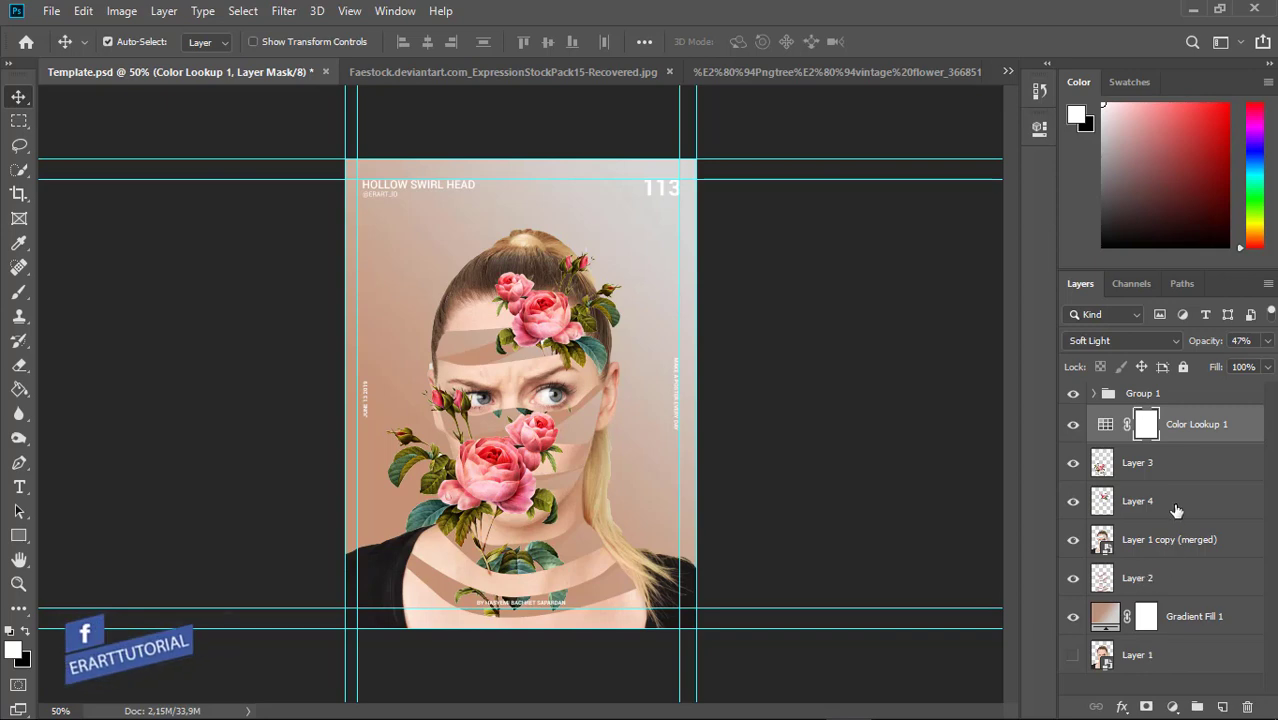
{"action": "left_click", "coordinate": [1176, 503]}
Group Layers 3 and 4 into Group 2 and clip a new Exposure adjustment to it
{"action": "left_click", "coordinate": [1176, 465], "text": "shift"}
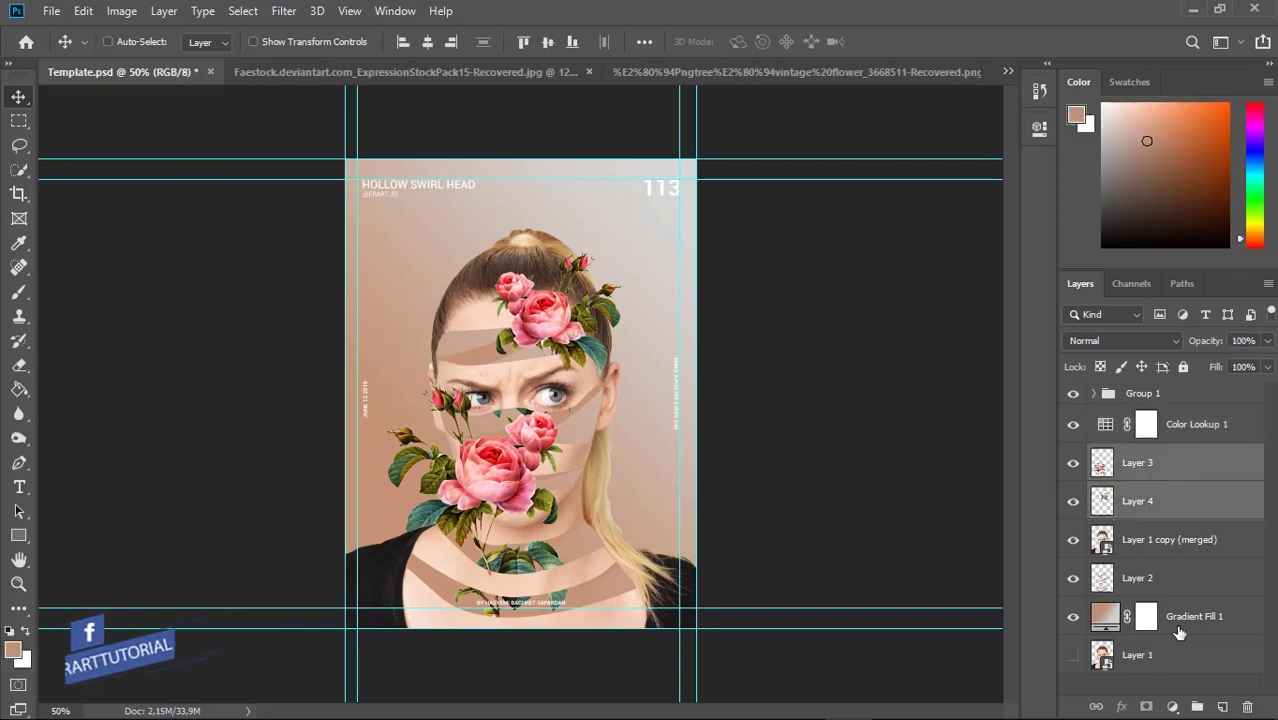
{"action": "key", "text": "ctrl+g"}
{"action": "left_click", "coordinate": [1172, 707]}
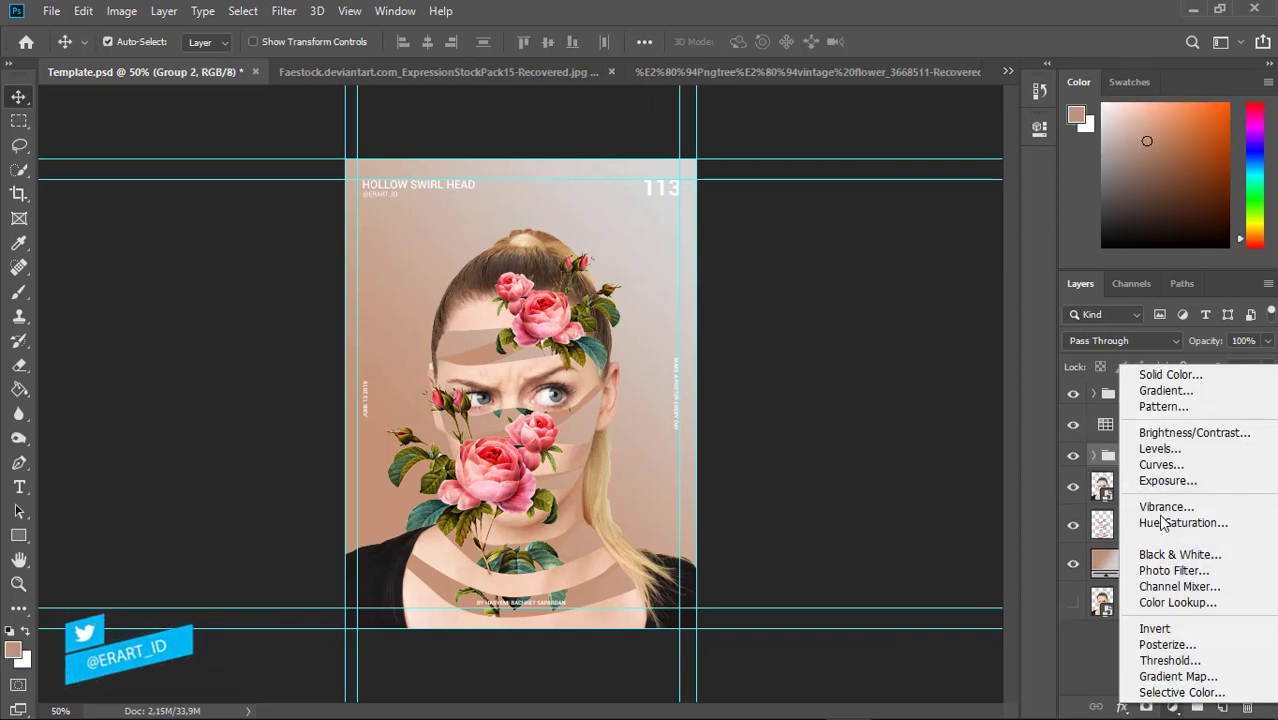
{"action": "left_click", "coordinate": [1168, 481]}
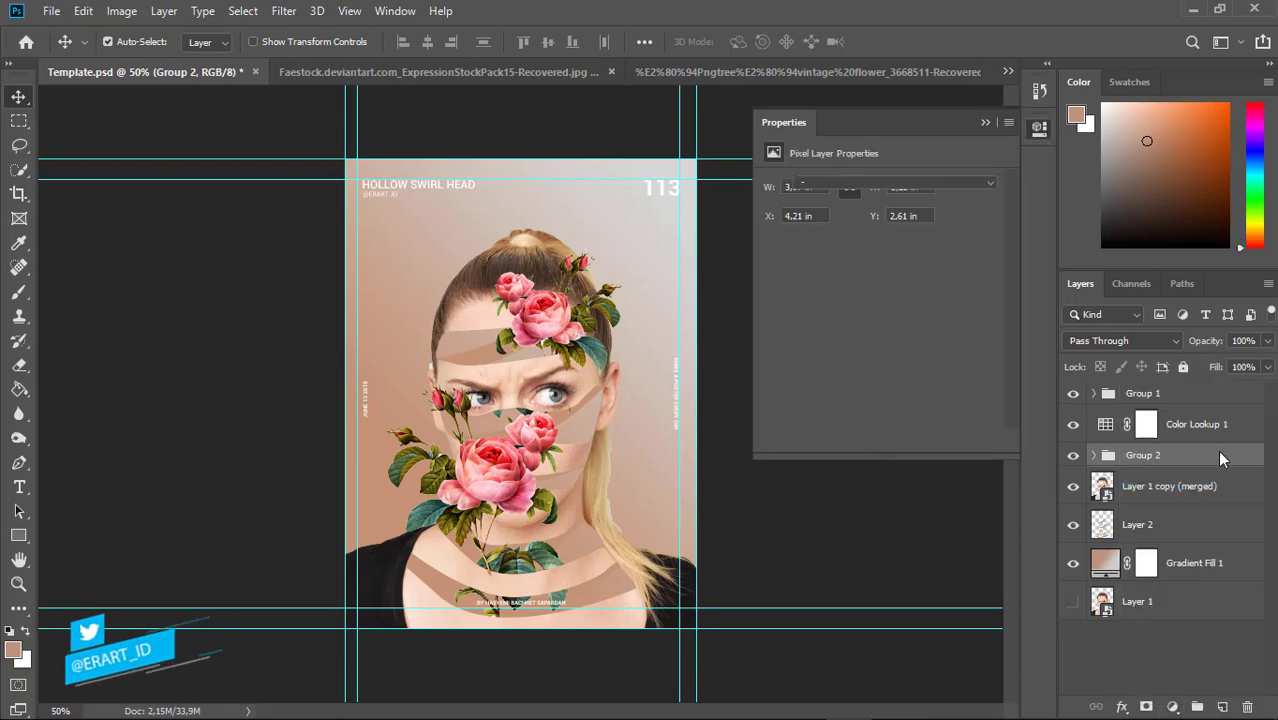
{"action": "right_click", "coordinate": [1214, 456]}
{"action": "left_click", "coordinate": [1019, 361]}
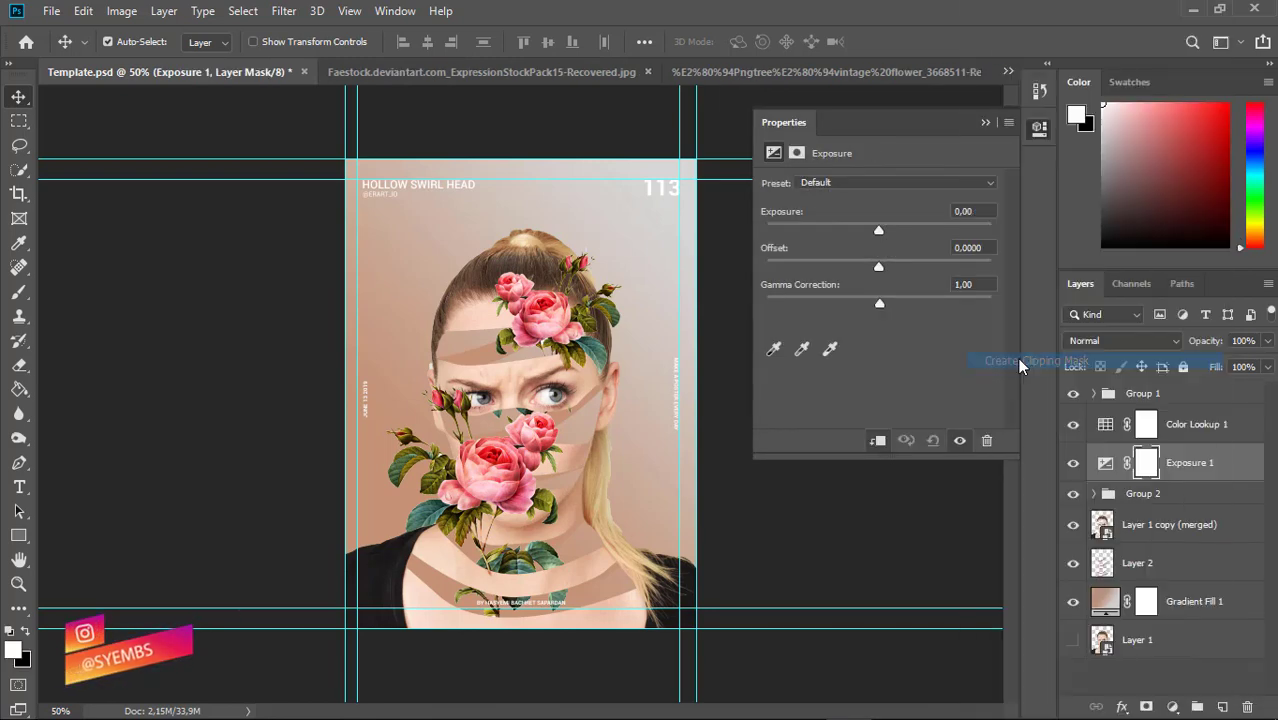
Set the Exposure adjustment to -0.22 exposure and 1.28 gamma, then review the poster
{"action": "mouse_move", "coordinate": [876, 303]}
{"action": "left_mouse_down"}
{"action": "mouse_move", "coordinate": [865, 304]}
{"action": "mouse_move", "coordinate": [880, 271]}
{"action": "mouse_move", "coordinate": [874, 233]}
{"action": "left_mouse_up"}
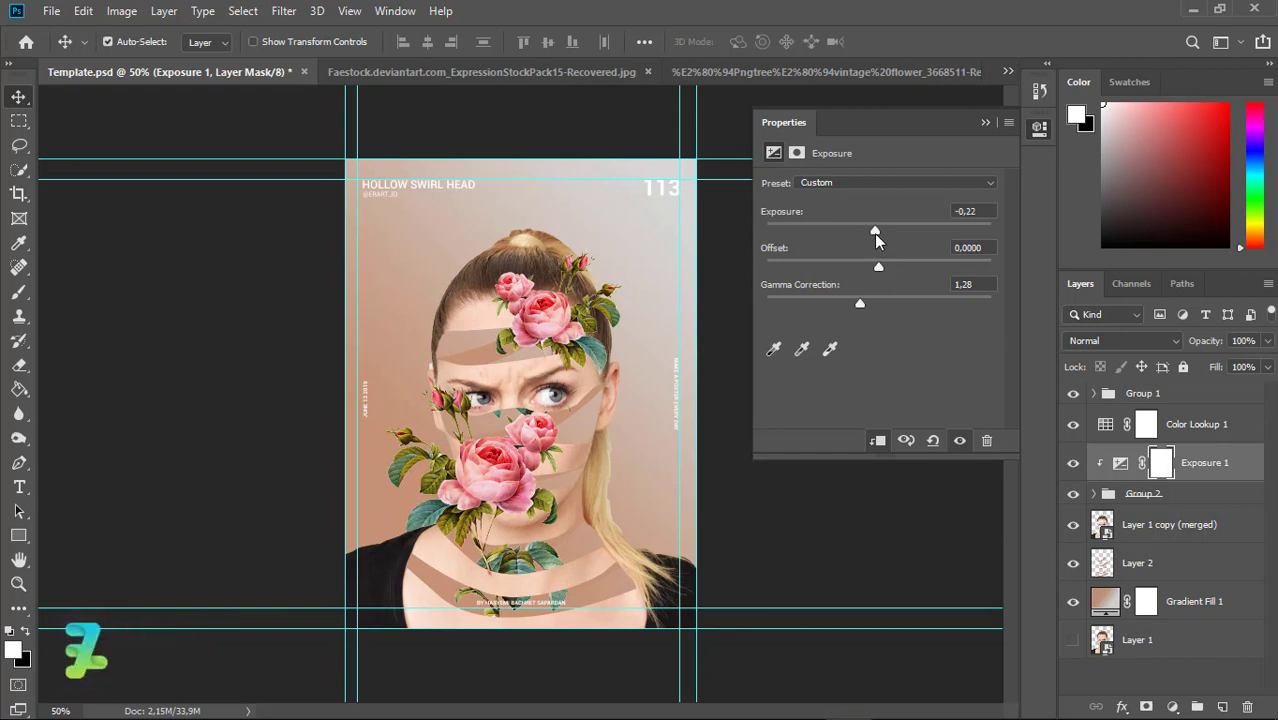
{"action": "left_click", "coordinate": [984, 122]}
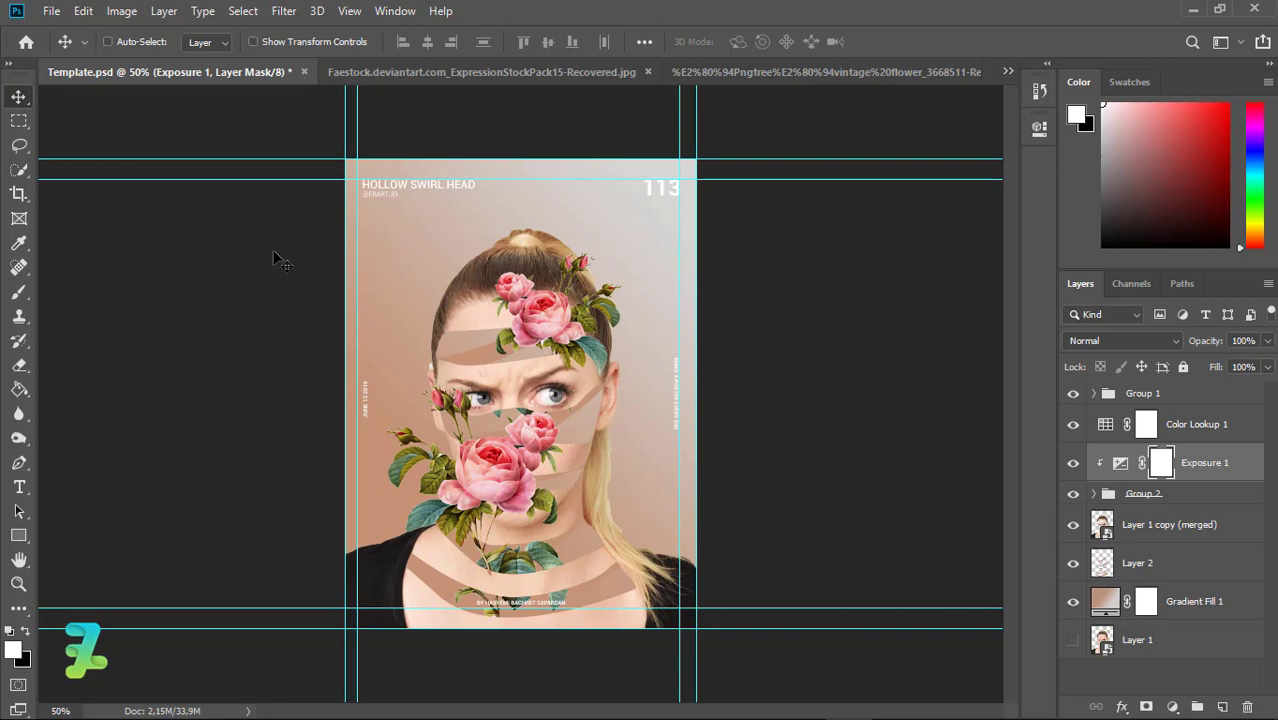
{"action": "key", "text": "ctrl+minus"}
{"action": "key", "text": "ctrl+plus"}
{"action": "key", "text": "ctrl"}
Add a new Layer 5 above Layer 2 and clip it to Layer 2
{"action": "left_click", "coordinate": [1100, 566]}
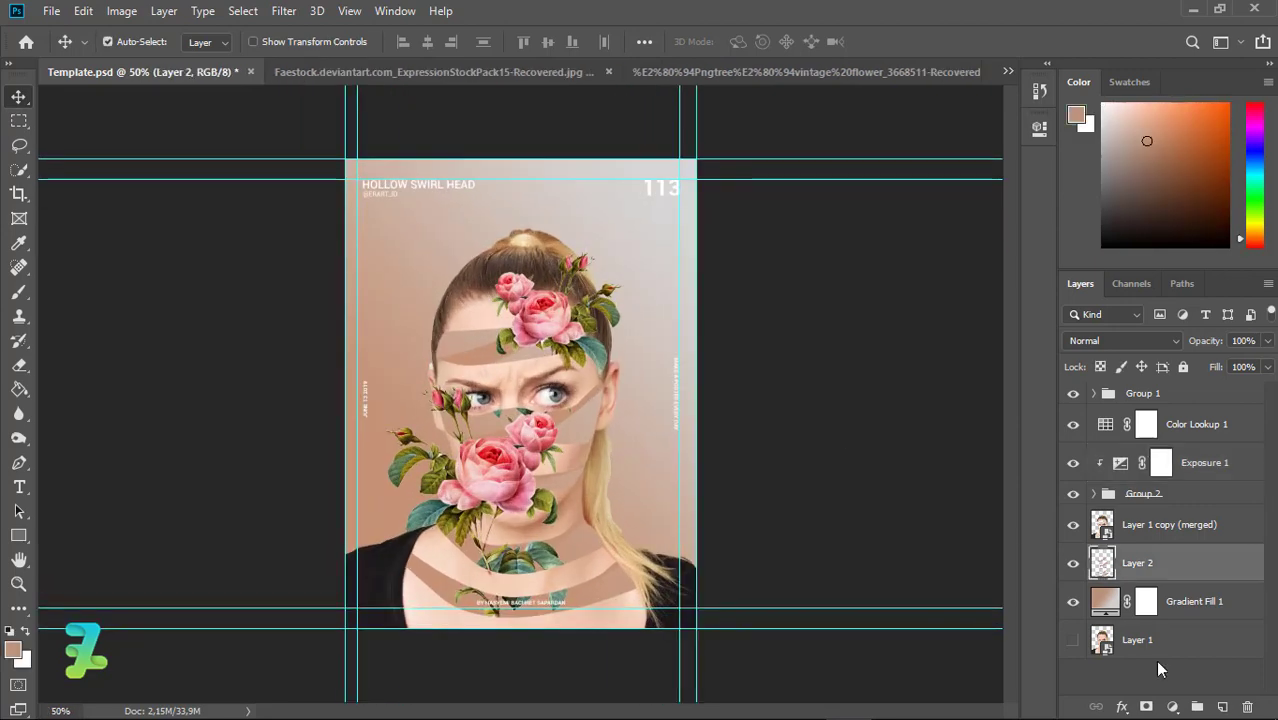
{"action": "key", "text": "ctrl+shift+alt+n"}
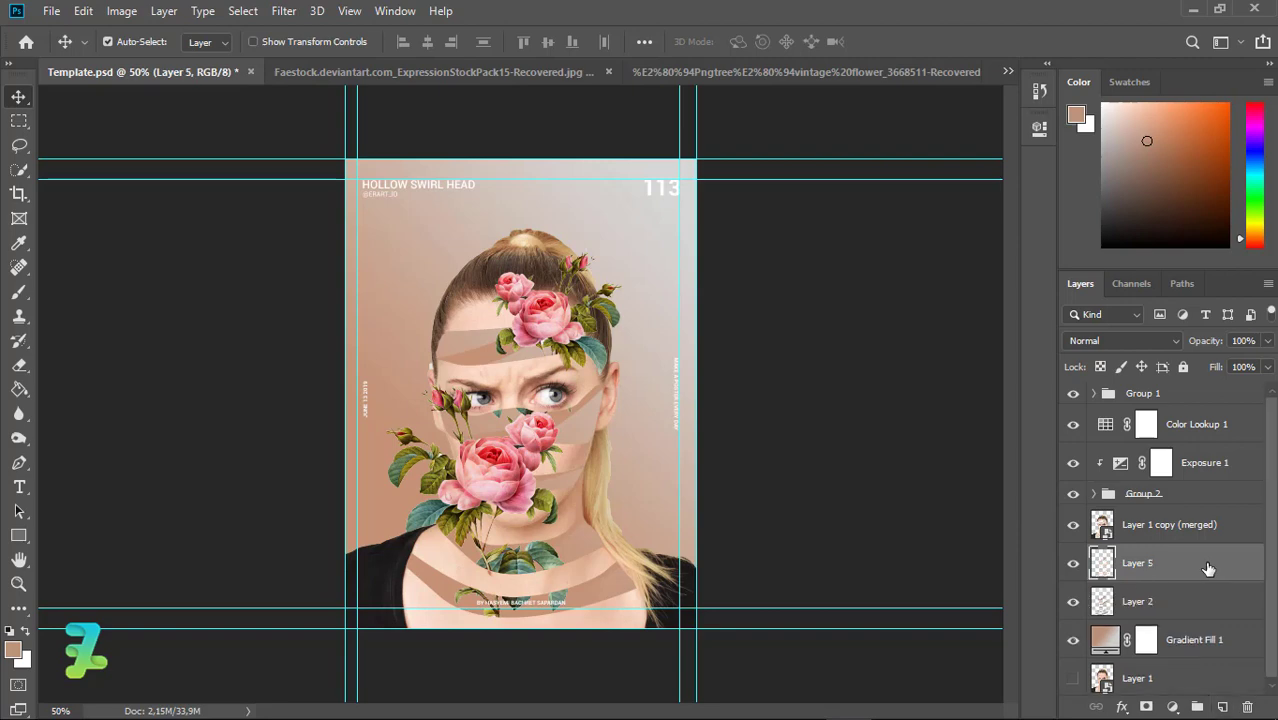
{"action": "right_click", "coordinate": [1207, 566]}
{"action": "left_click", "coordinate": [1048, 358]}
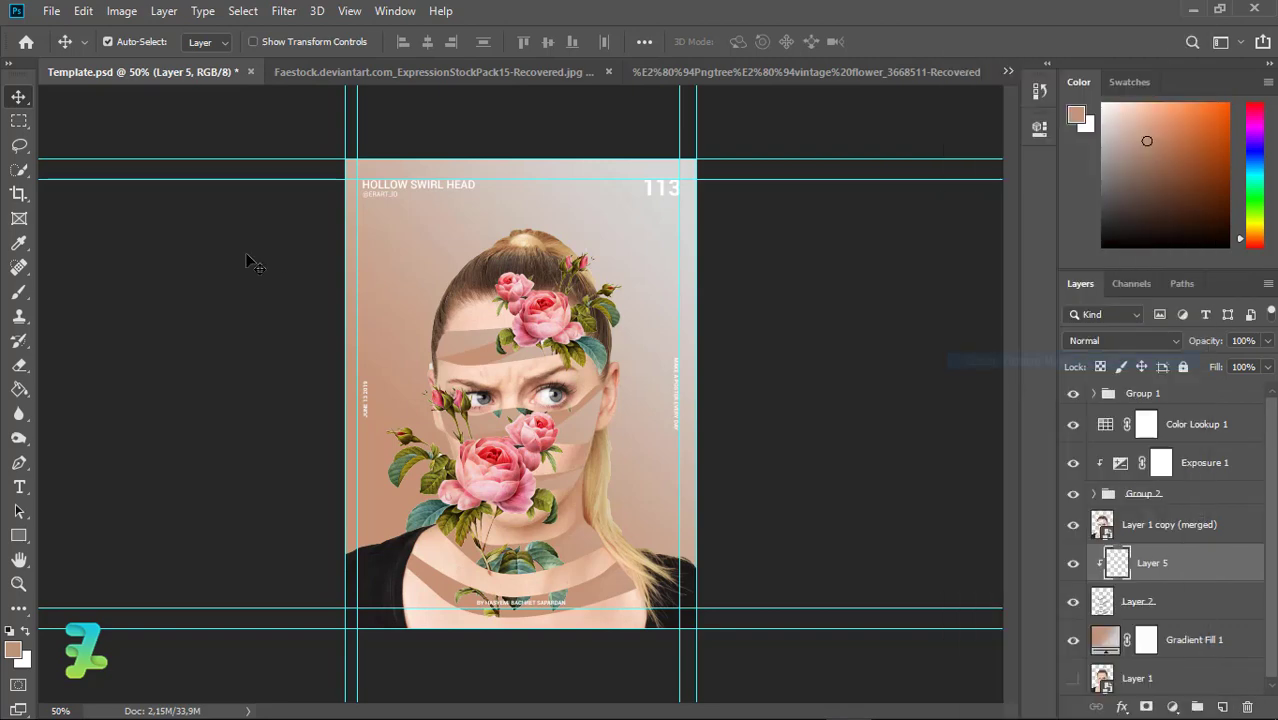
Paint soft darker-brown shading across the forehead band with a lower-hardness brush
{"action": "left_click", "coordinate": [19, 294]}
{"action": "left_click", "coordinate": [13, 649]}
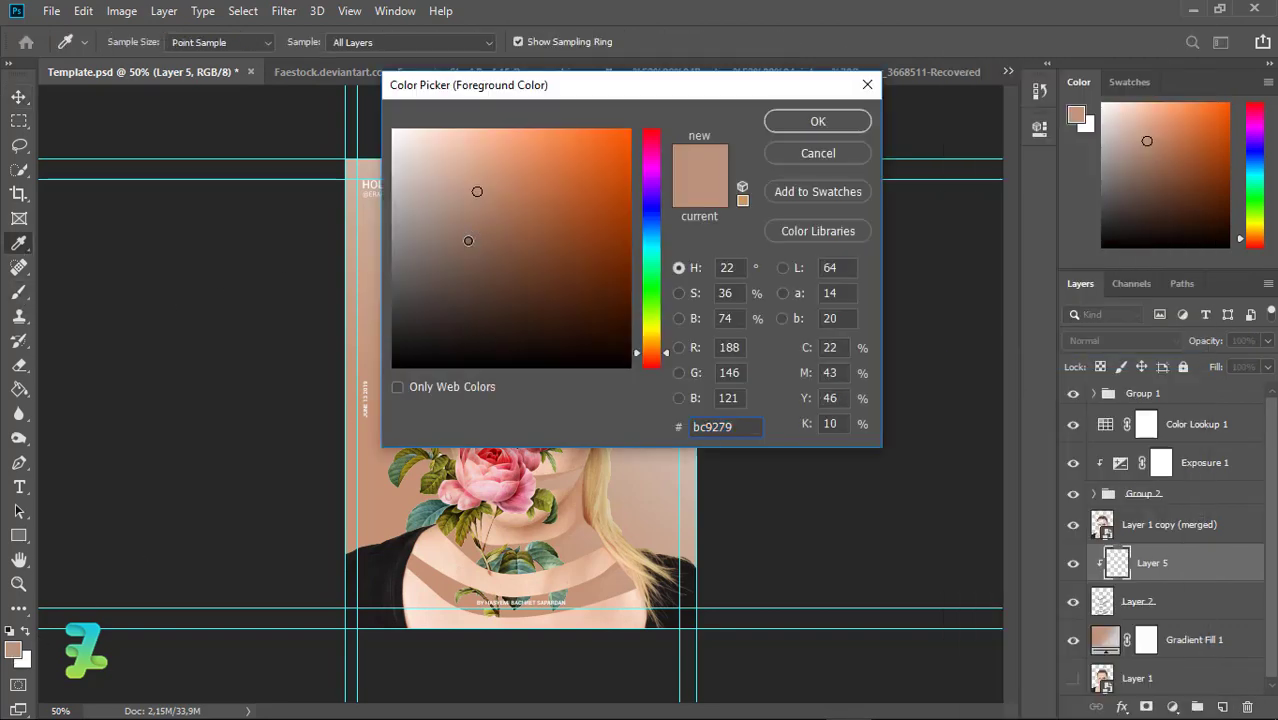
{"action": "left_click", "coordinate": [468, 240]}
{"action": "left_click", "coordinate": [795, 121]}
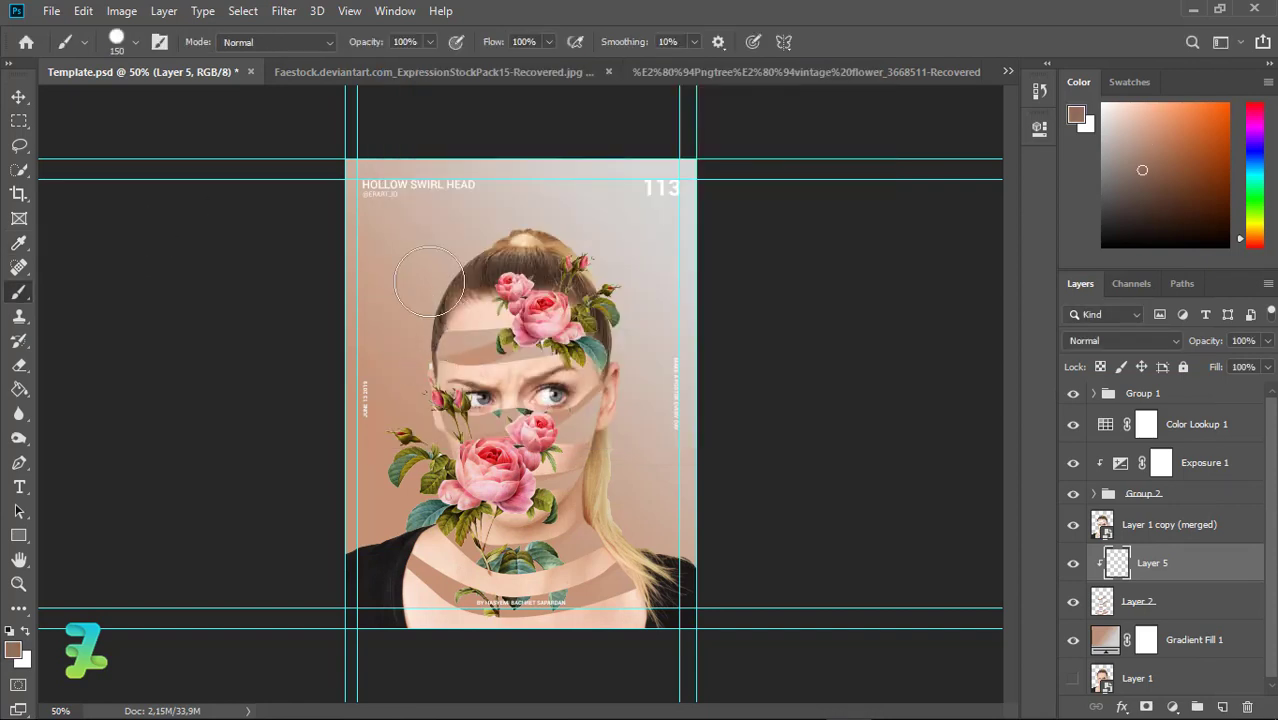
{"action": "left_click", "coordinate": [136, 43]}
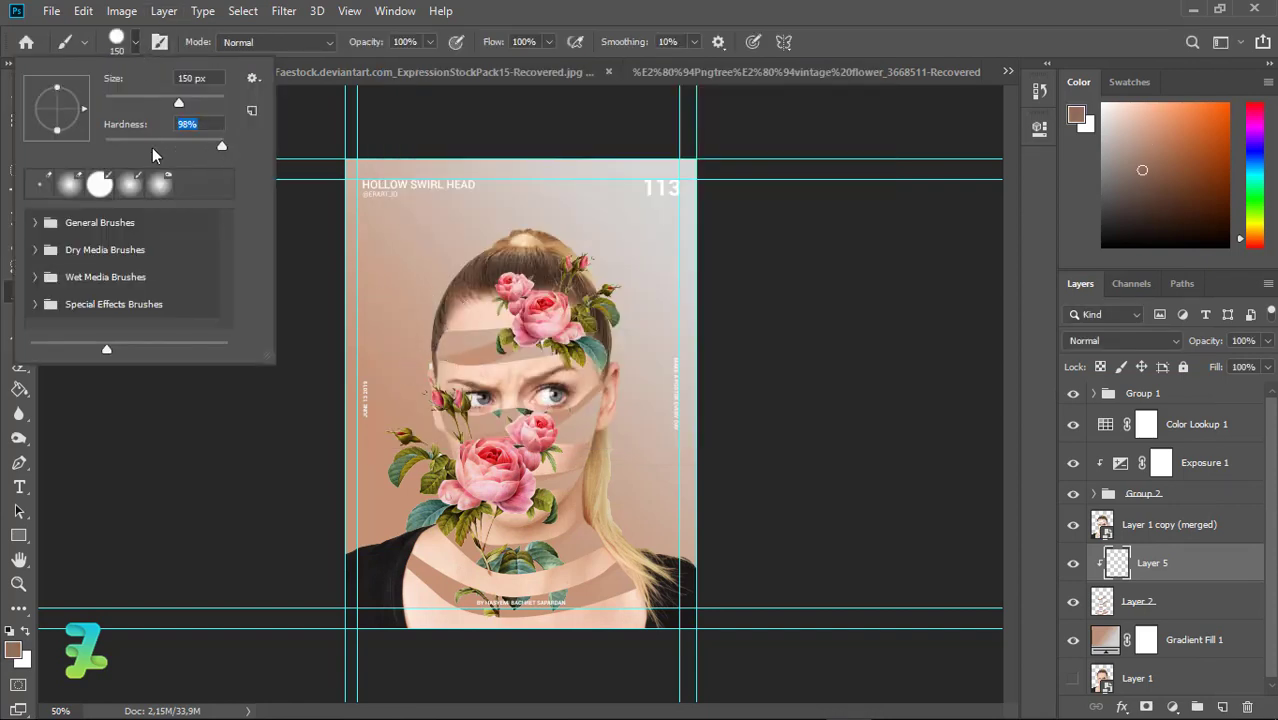
{"action": "left_click_drag", "start_coordinate": [152, 147], "coordinate": [104, 147]}
{"action": "key", "text": "Return"}
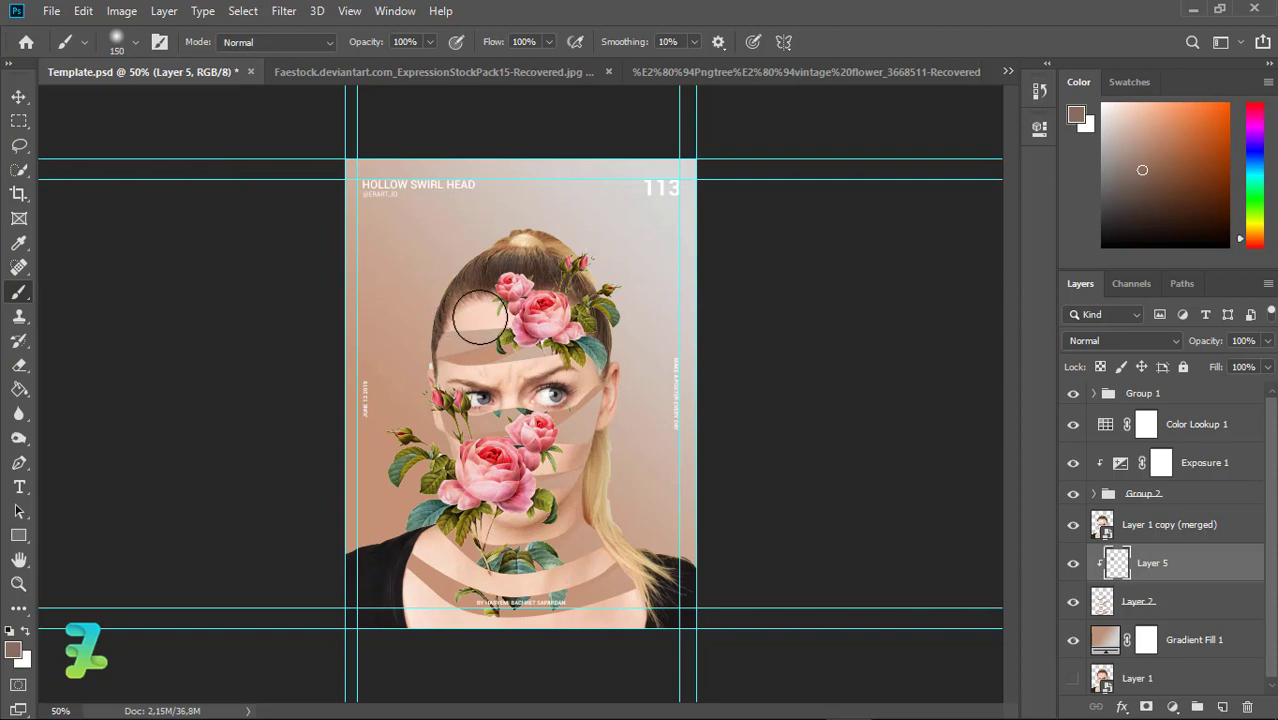
{"action": "left_click_drag", "start_coordinate": [442, 362], "coordinate": [495, 345]}
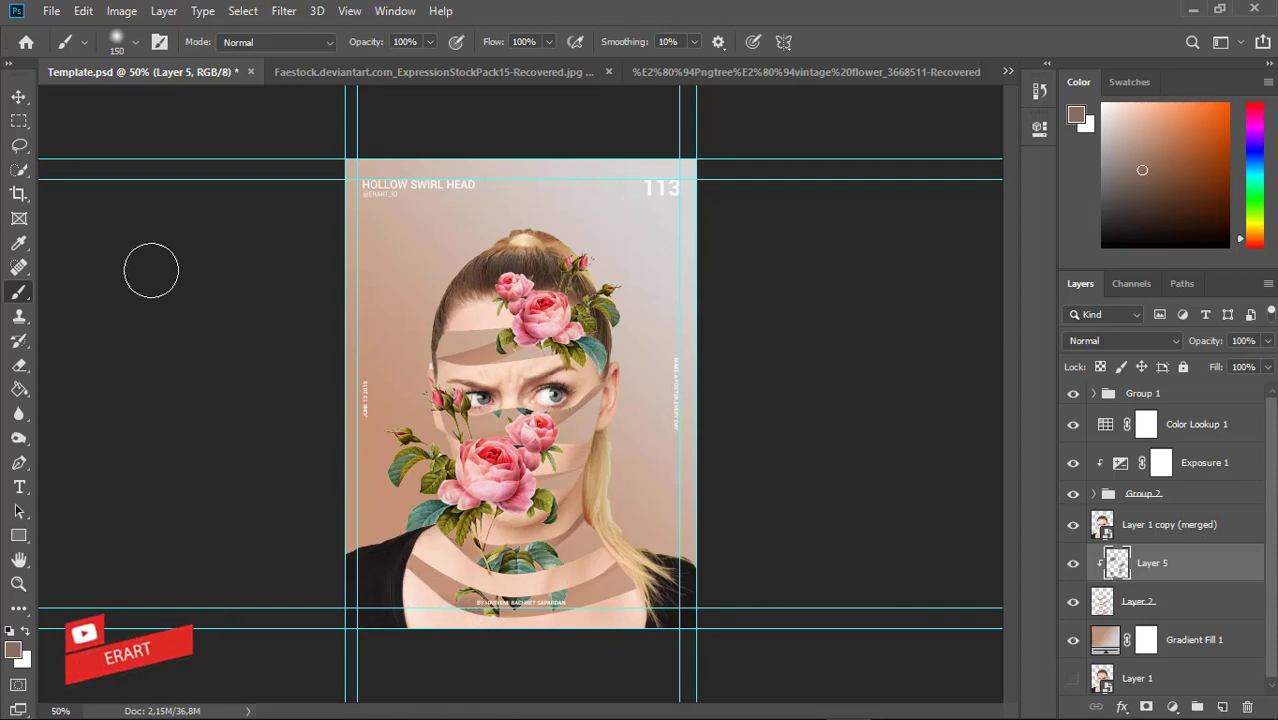
Select the Layer 1 copy (merged) face layer and pick the Burn tool
{"action": "left_click", "coordinate": [19, 99]}
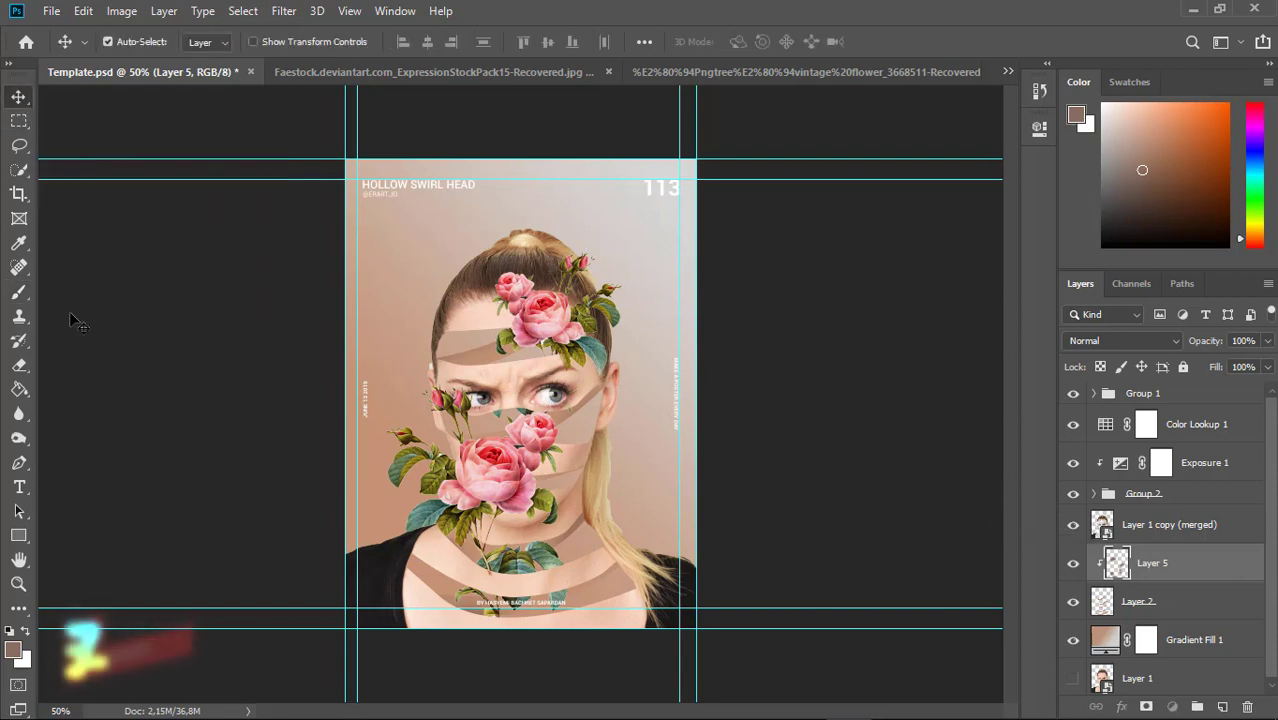
{"action": "key", "text": "alt+bracketright"}
{"action": "left_click_drag", "start_coordinate": [24, 442], "coordinate": [80, 457]}
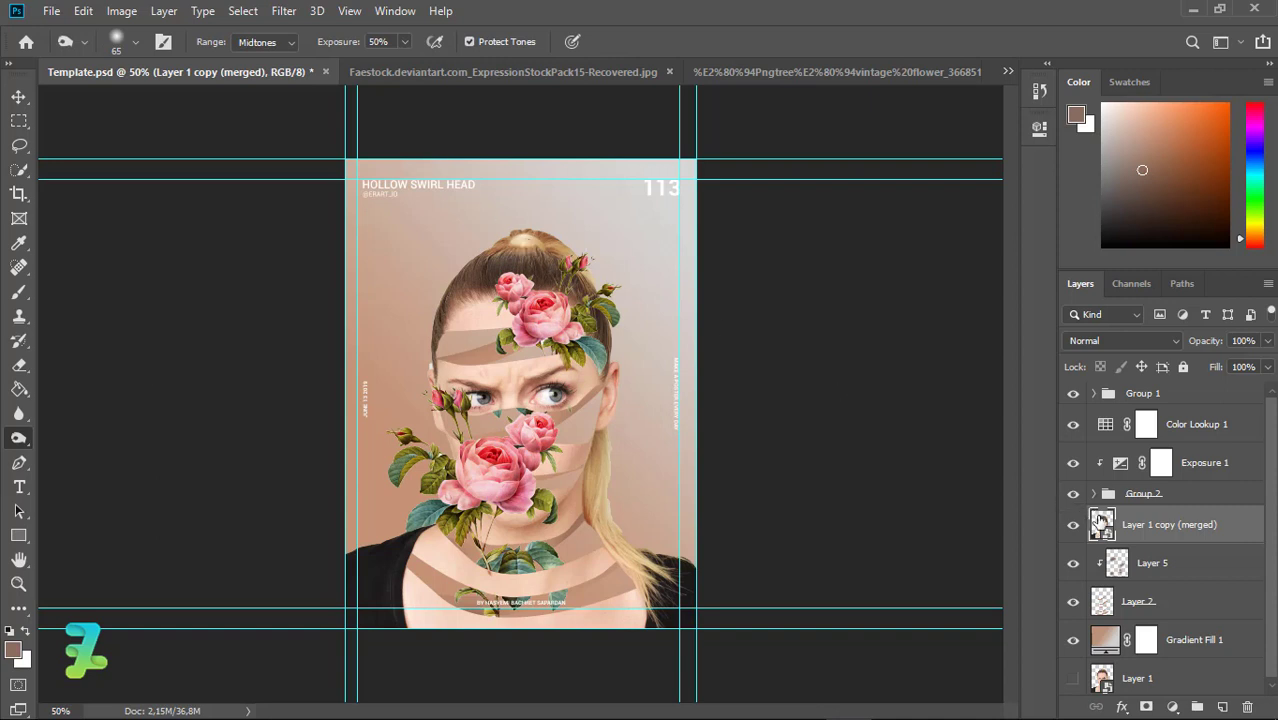
Add a new Layer 6 above the merged face layer and paint brown over the hair bun
{"action": "left_click", "coordinate": [1223, 706]}
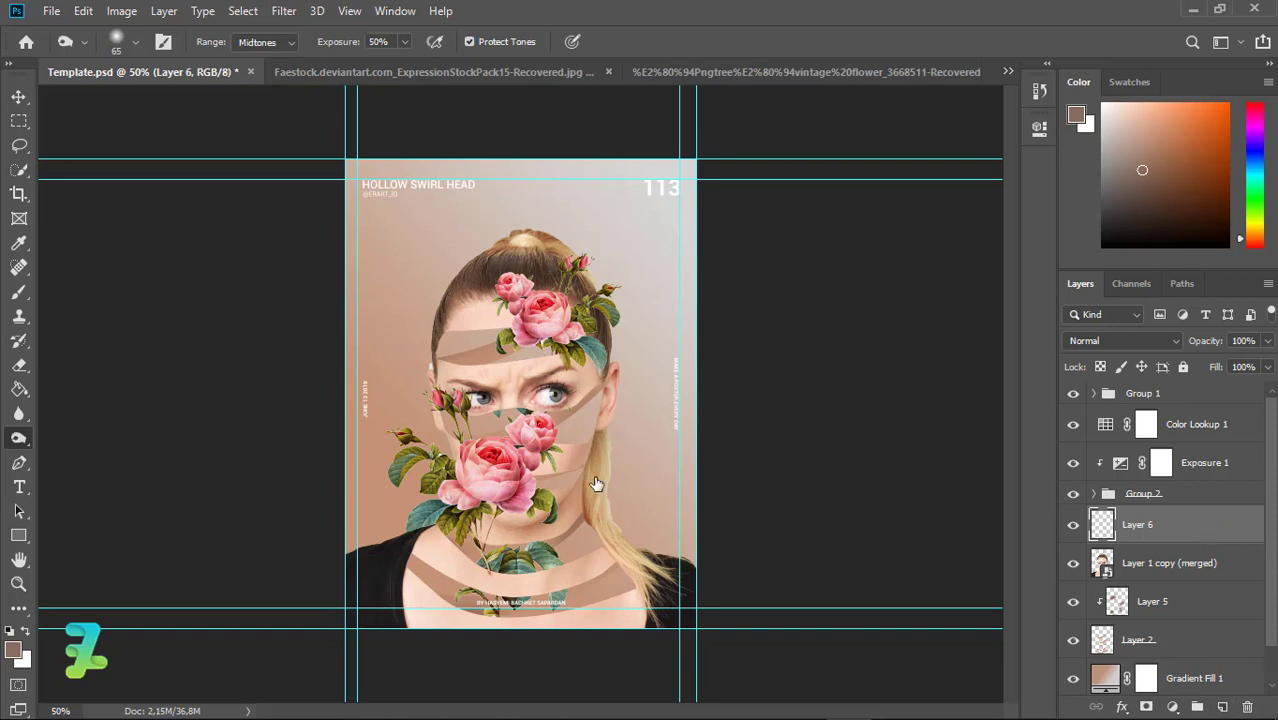
{"action": "left_click", "coordinate": [19, 291]}
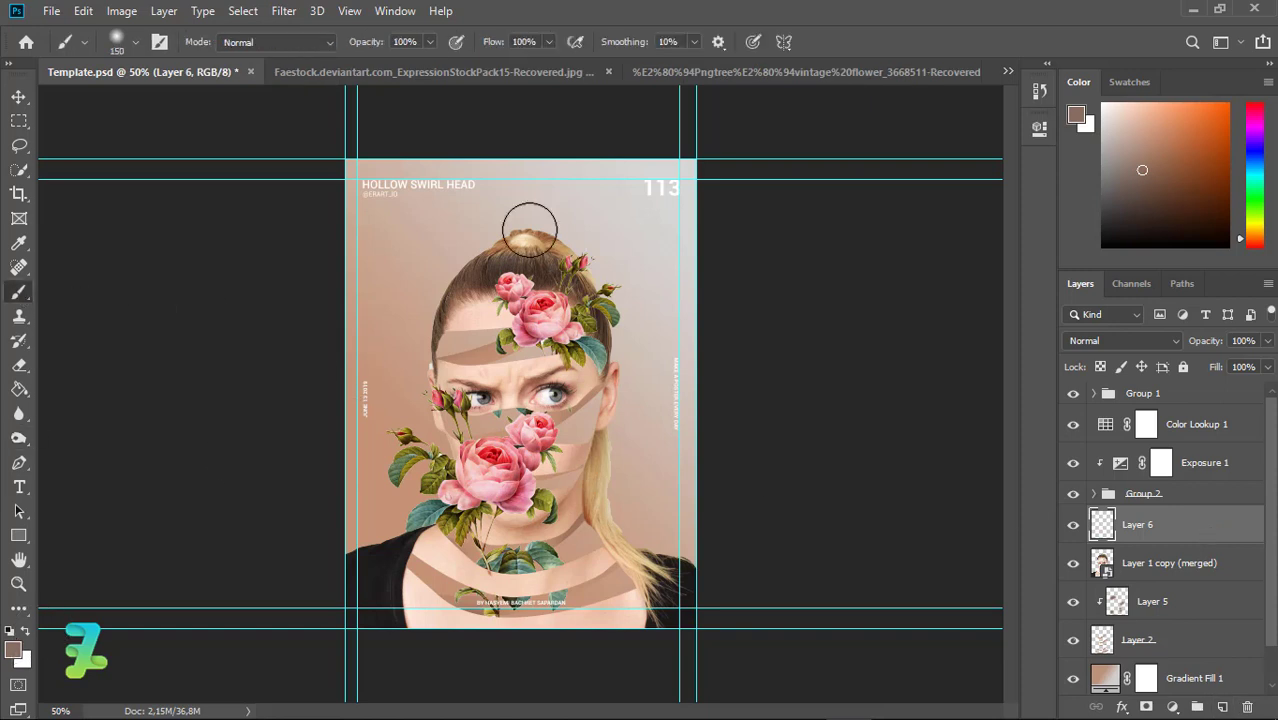
{"action": "mouse_move", "coordinate": [527, 245]}
{"action": "left_mouse_down"}
{"action": "mouse_move", "coordinate": [503, 262]}
{"action": "mouse_move", "coordinate": [486, 245]}
{"action": "left_mouse_up"}
Blend Layer 6 in Multiply at 27% opacity, then shrink the painting brush
{"action": "left_click", "coordinate": [1127, 345]}
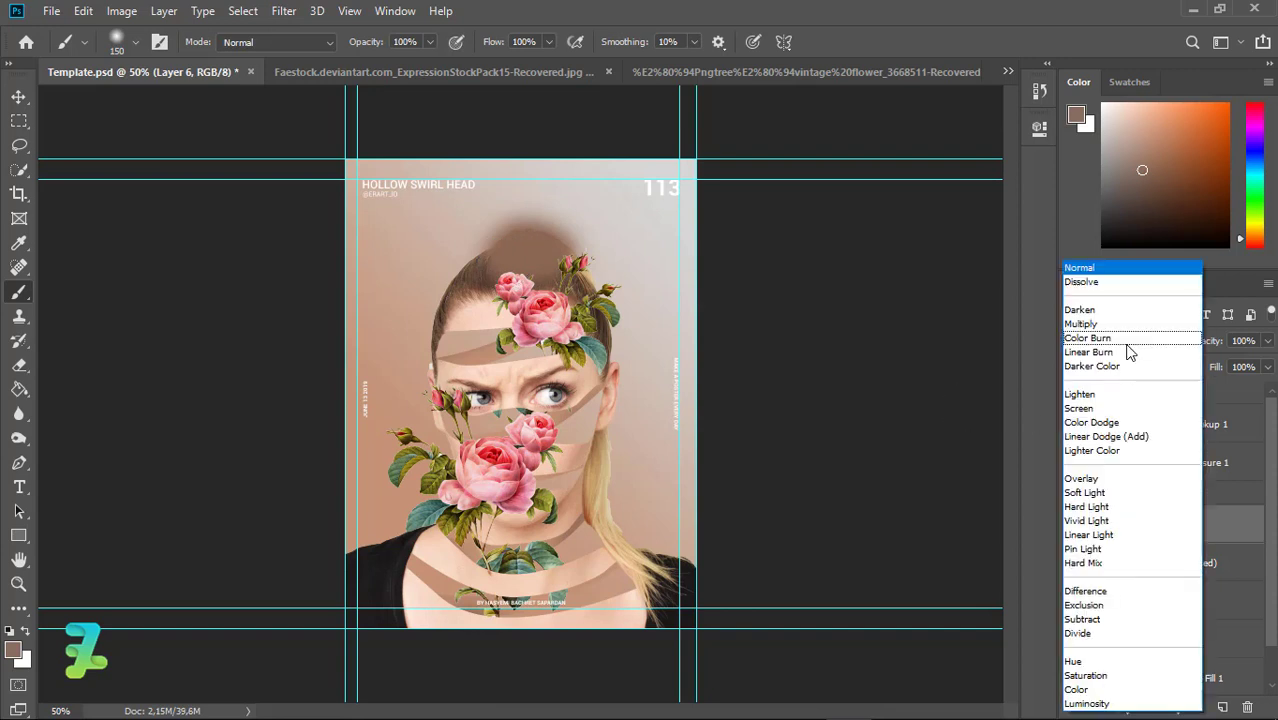
{"action": "left_click", "coordinate": [1080, 324]}
{"action": "left_click", "coordinate": [1267, 340]}
{"action": "left_click_drag", "start_coordinate": [1250, 365], "coordinate": [1186, 366]}
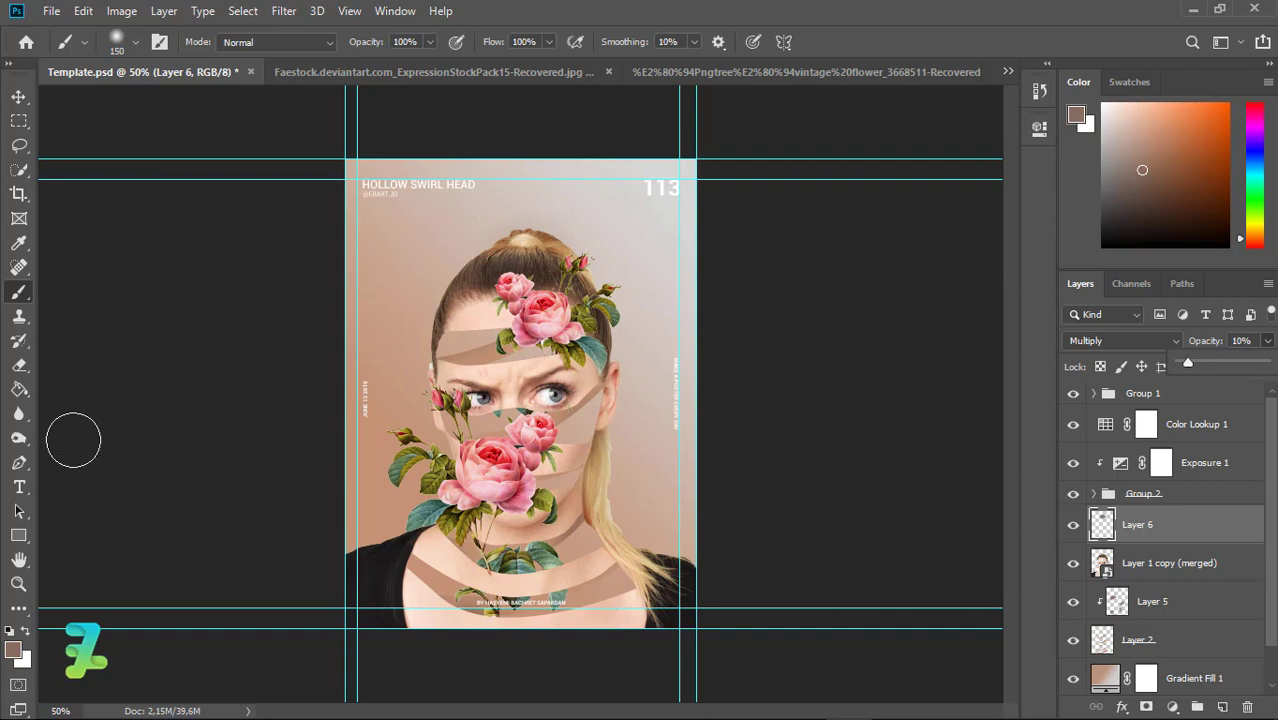
{"action": "left_click", "coordinate": [19, 364]}
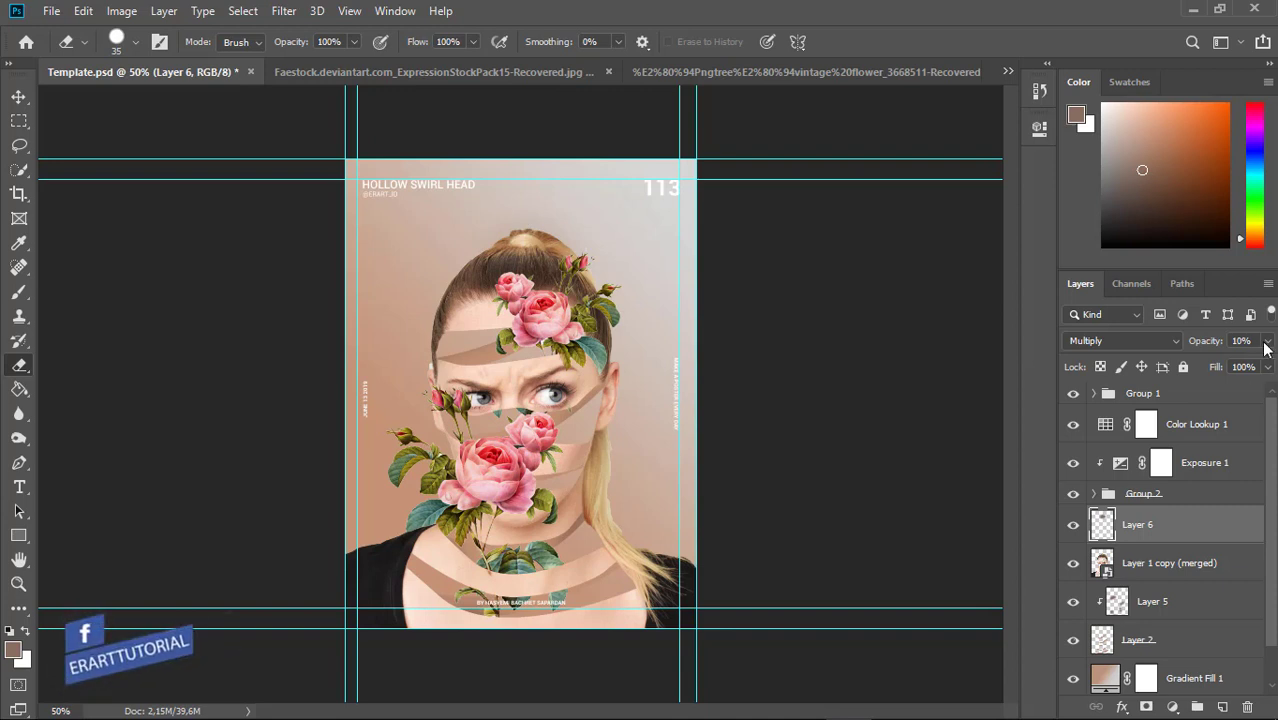
{"action": "left_click", "coordinate": [1266, 341]}
{"action": "left_click_drag", "start_coordinate": [1193, 357], "coordinate": [1201, 357]}
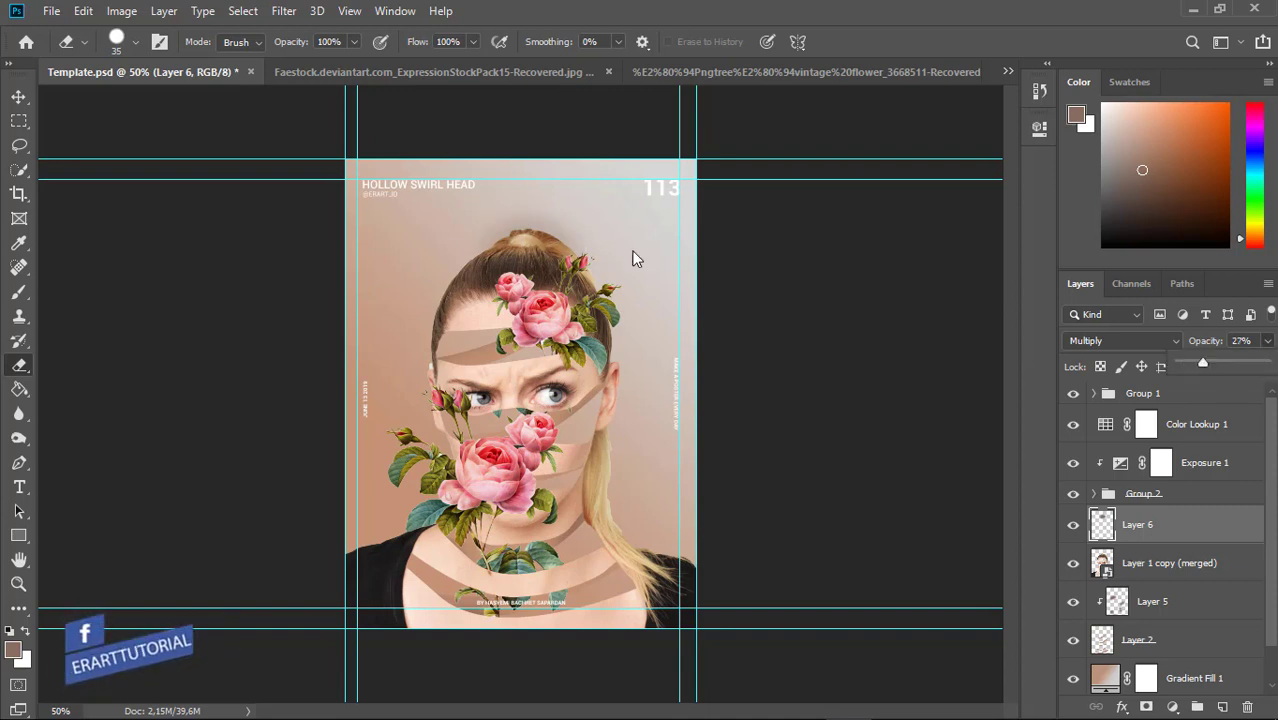
{"action": "left_click", "coordinate": [578, 242]}
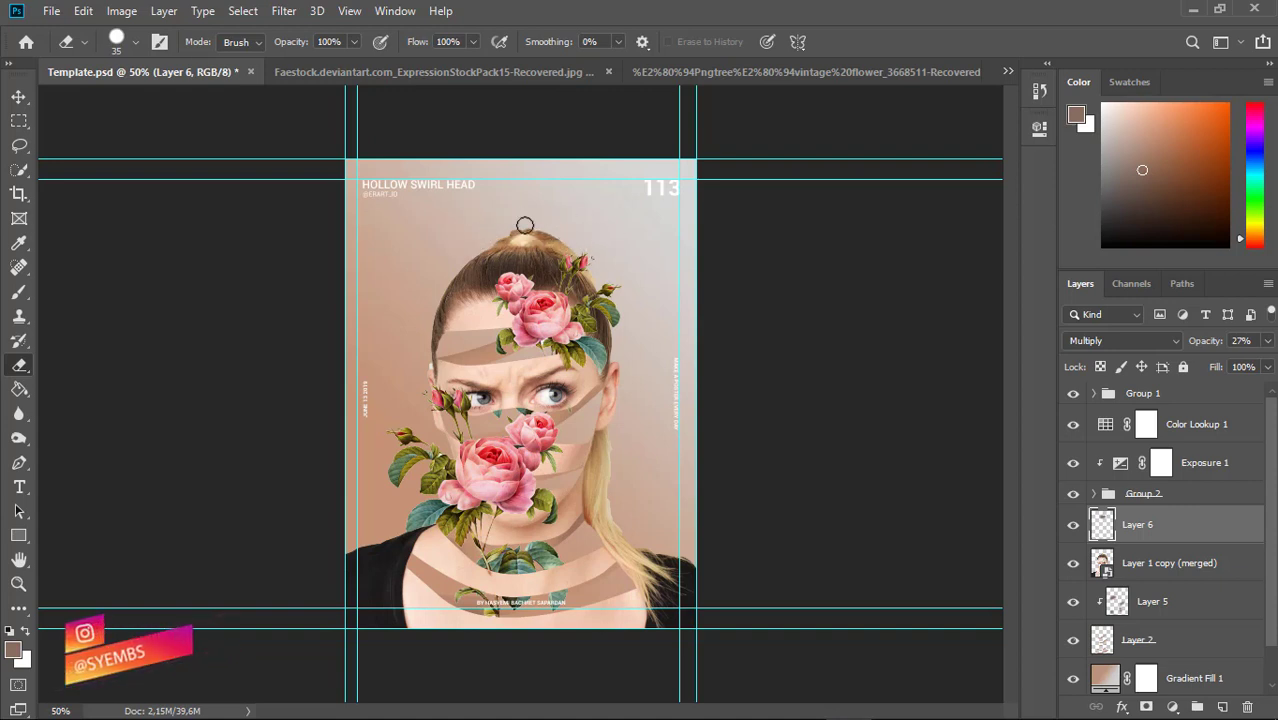
{"action": "left_click", "coordinate": [19, 292]}
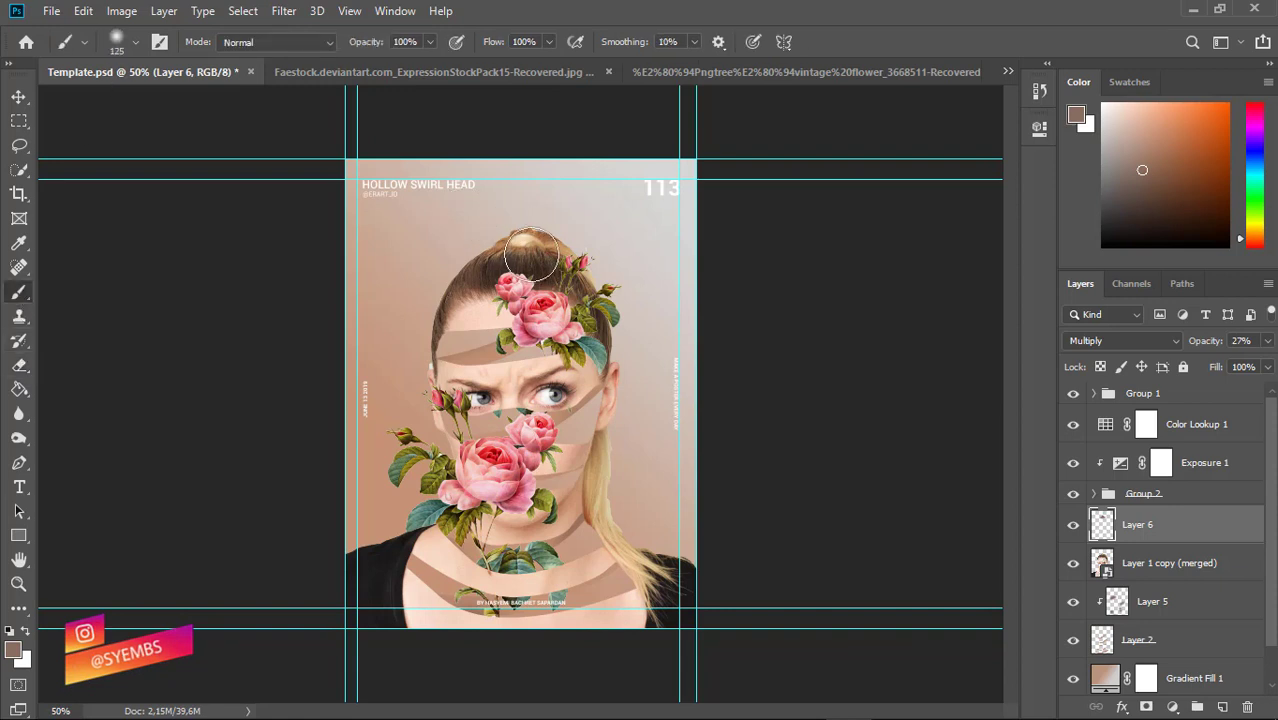
{"action": "key", "text": "bracketleft"}
{"action": "key", "text": "bracketleft"}
{"action": "key", "text": "bracketleft"}
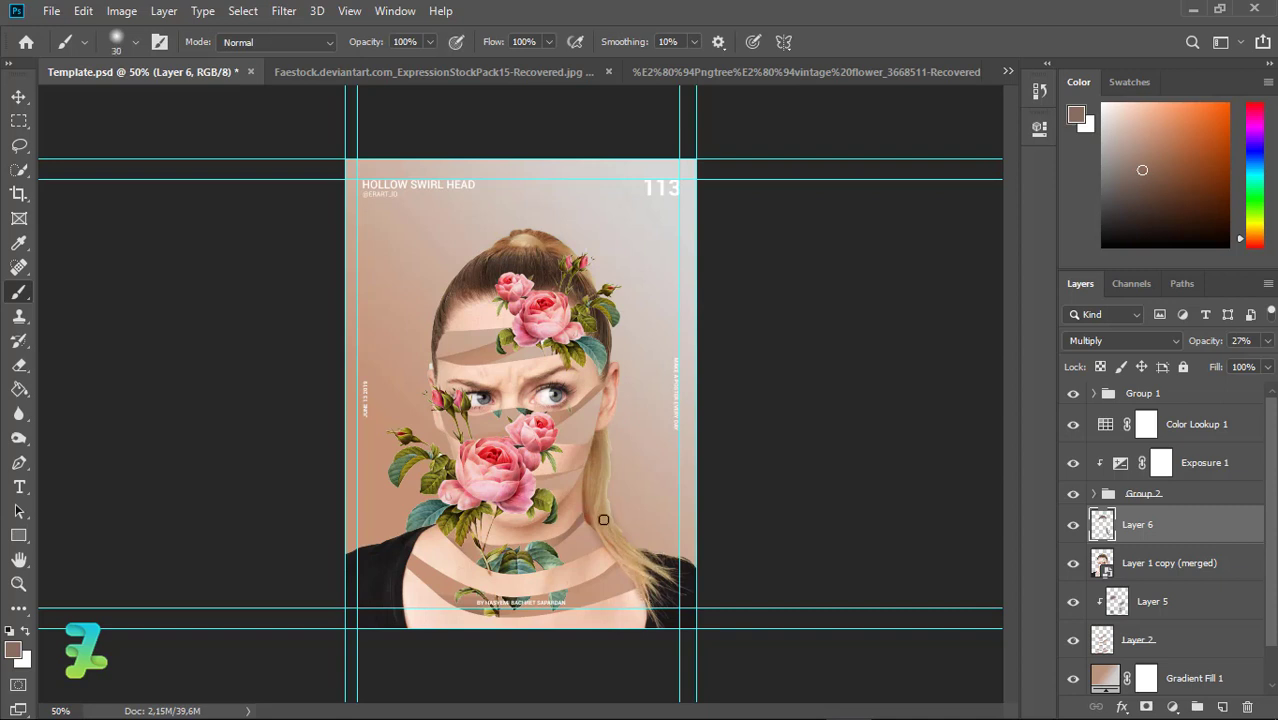
{"action": "left_click", "coordinate": [18, 96]}
{"action": "key", "text": "ctrl+minus"}
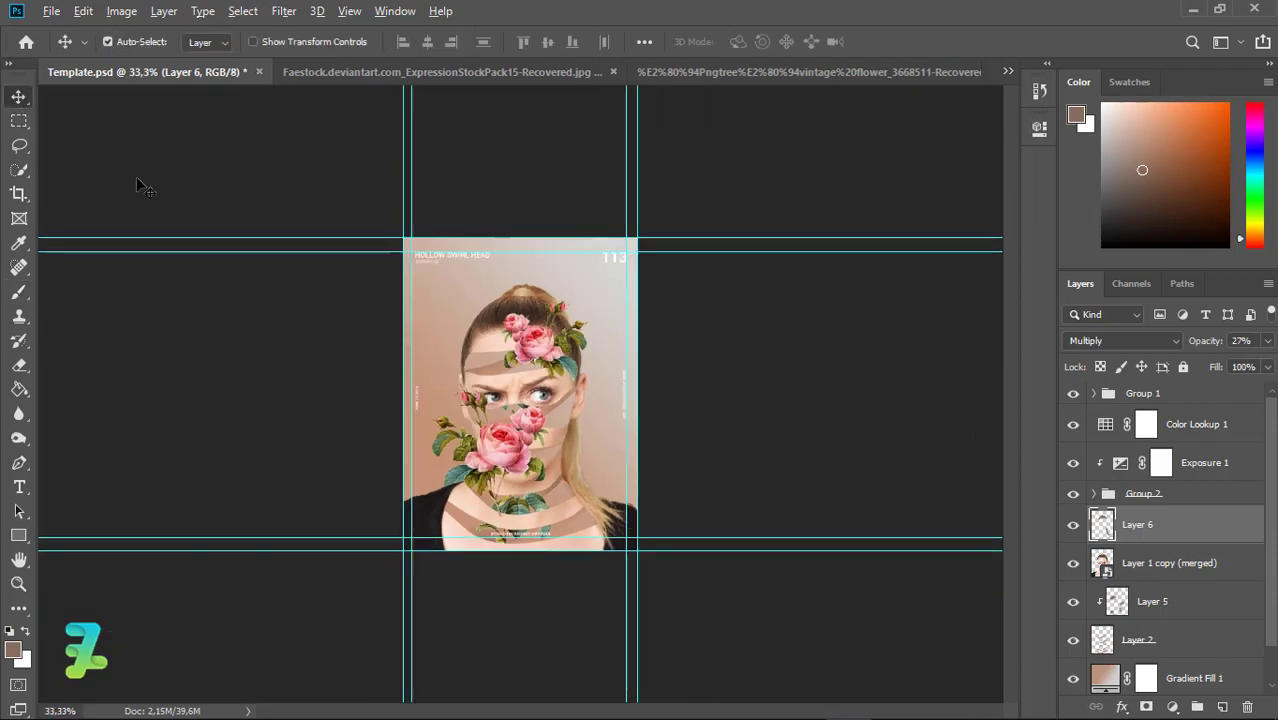